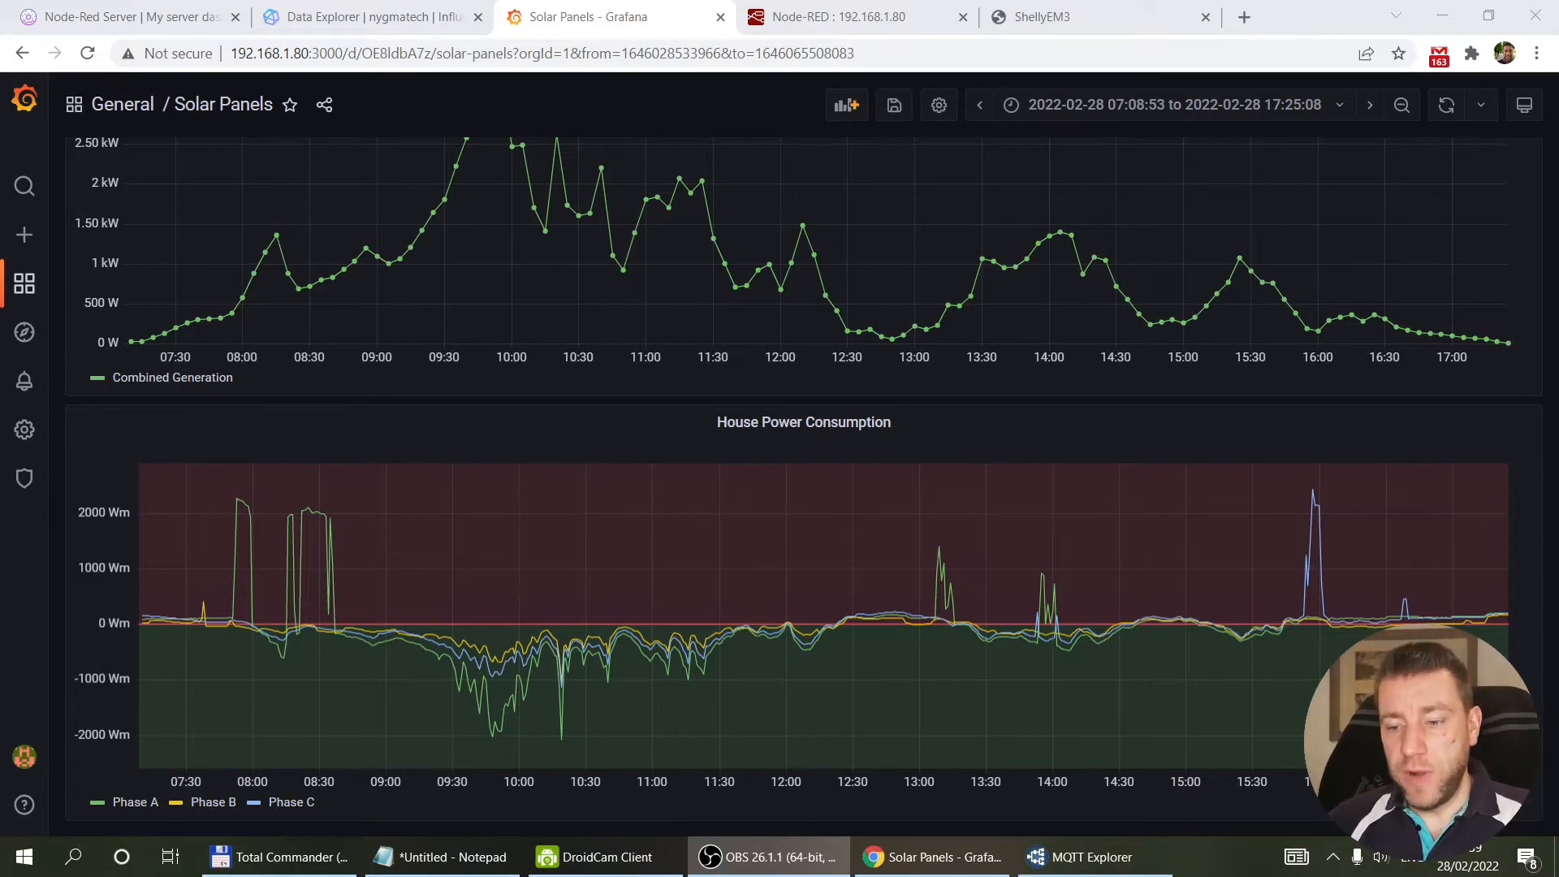
Step: Check the Shelly 3EM's live per-phase readings, and review the Solar Panels dashboard in Grafana from the summary to House Power Consumption
{"action": "left_click", "coordinate": [1042, 16]}
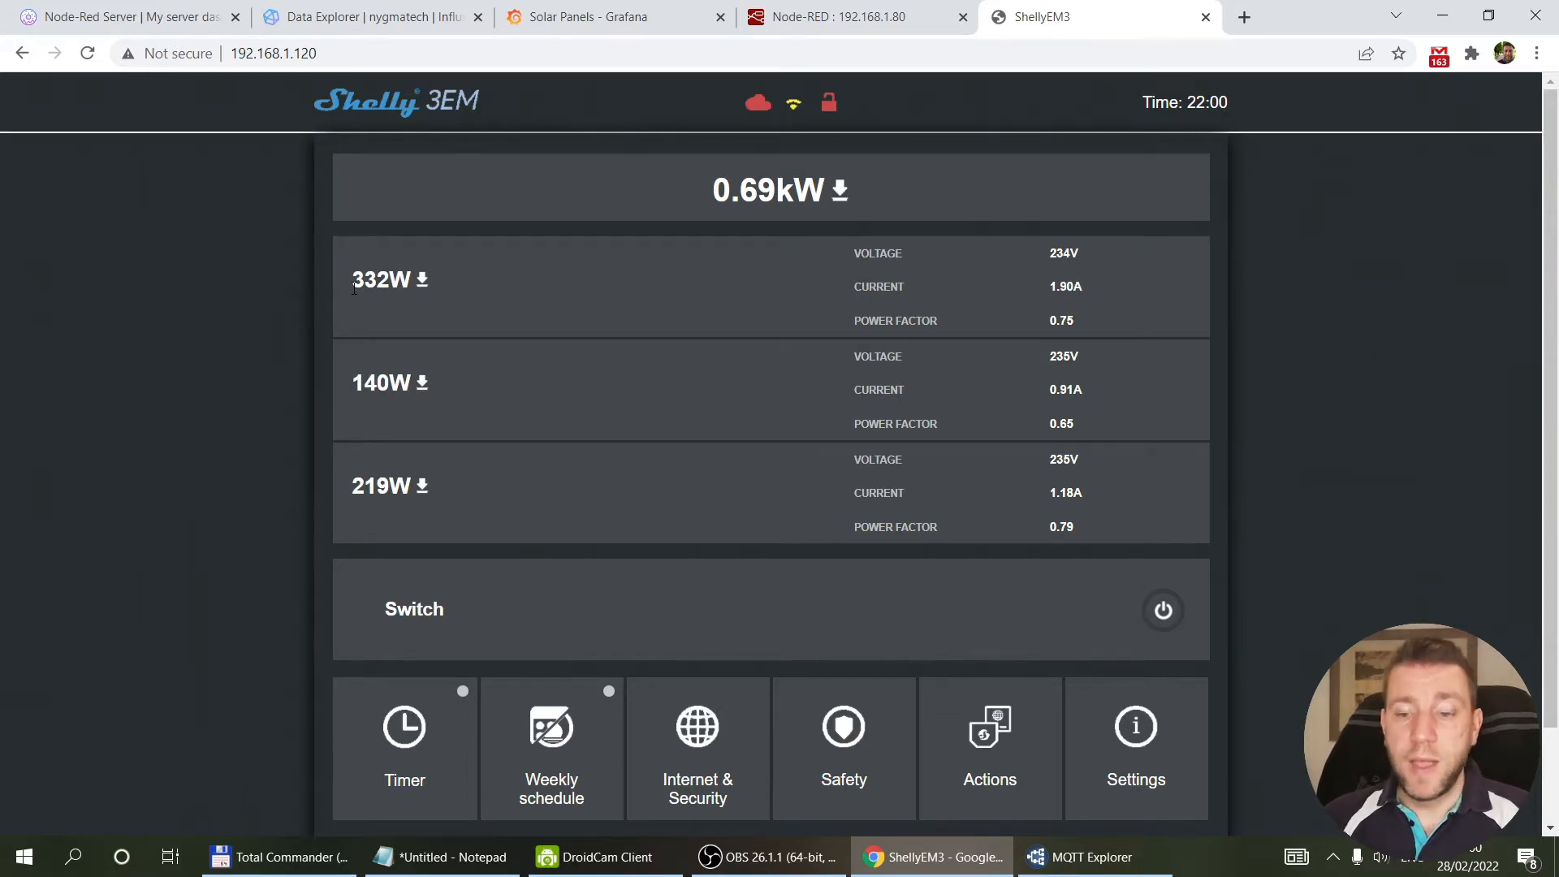
{"action": "left_click", "coordinate": [605, 18]}
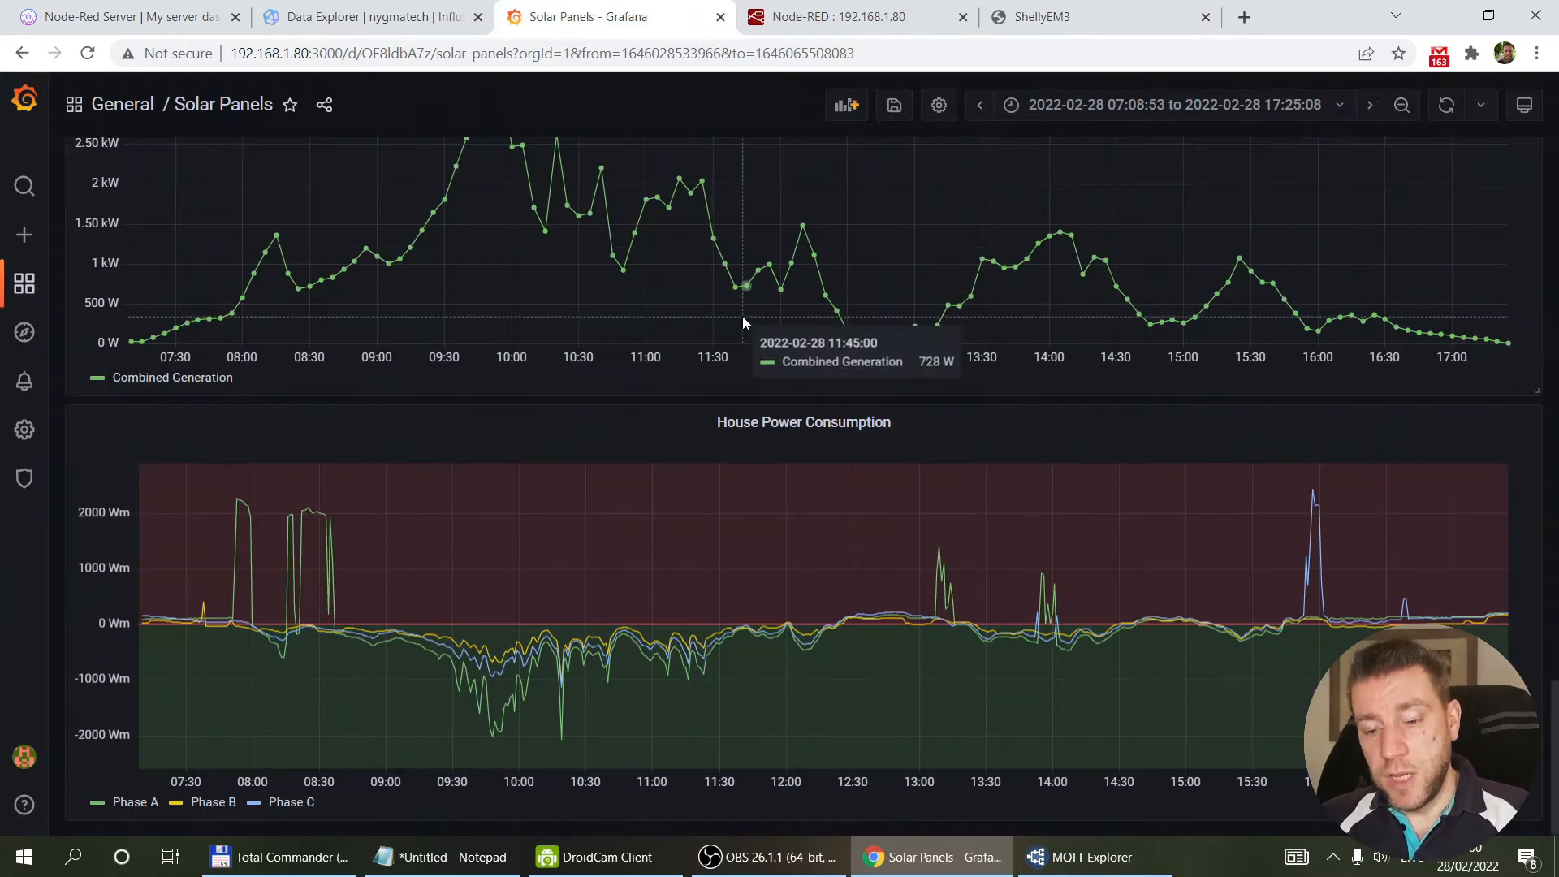
{"action": "scroll", "coordinate": [742, 317], "scroll_direction": "up", "scroll_amount": 15}
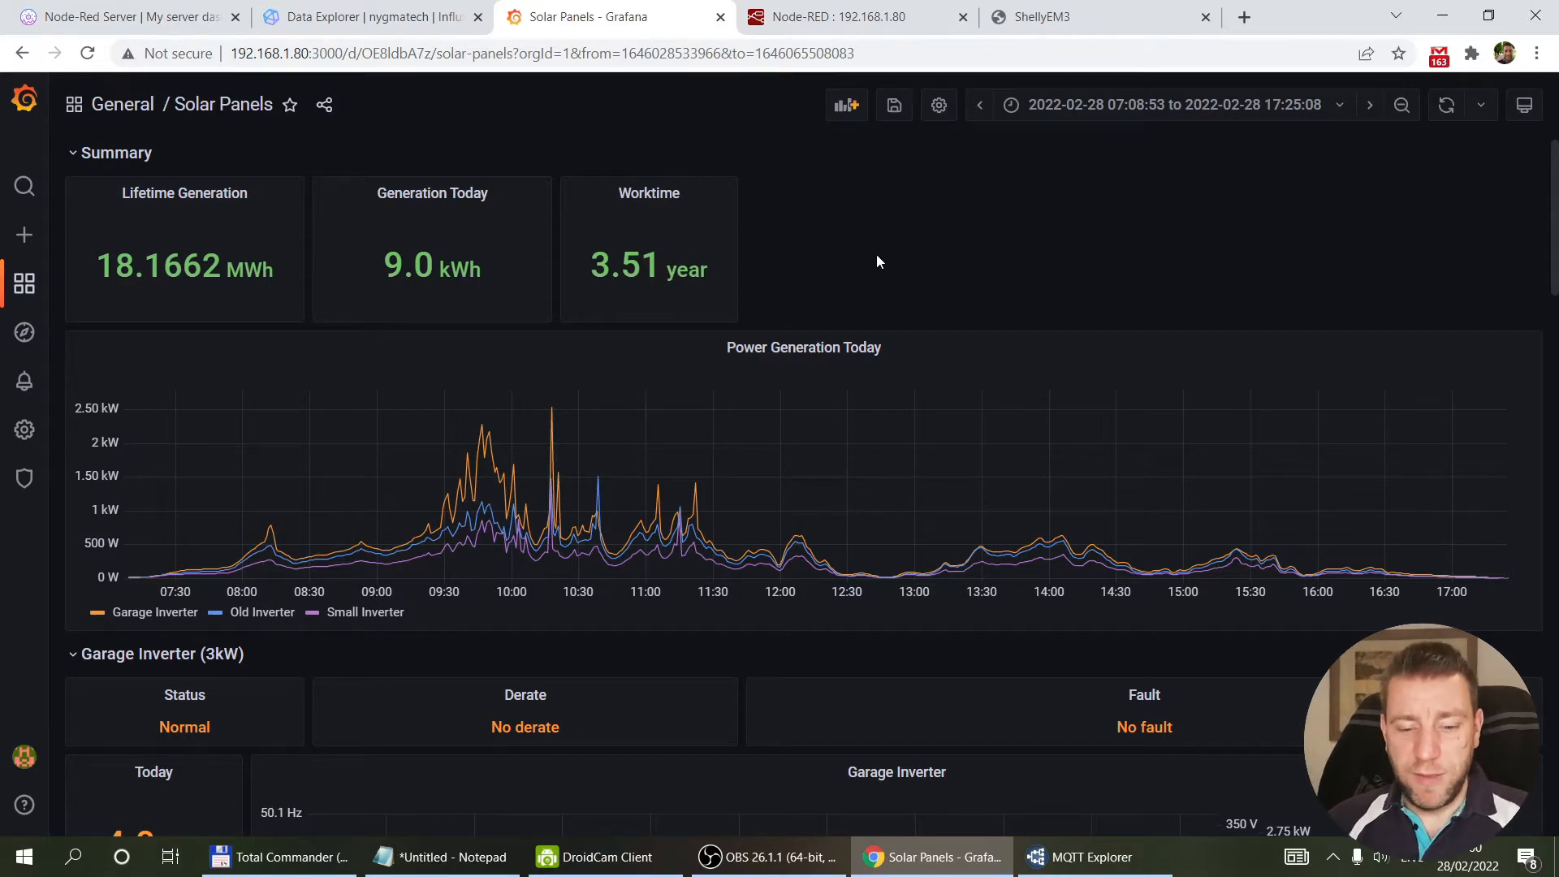
{"action": "scroll", "coordinate": [877, 262], "scroll_direction": "down", "scroll_amount": 5}
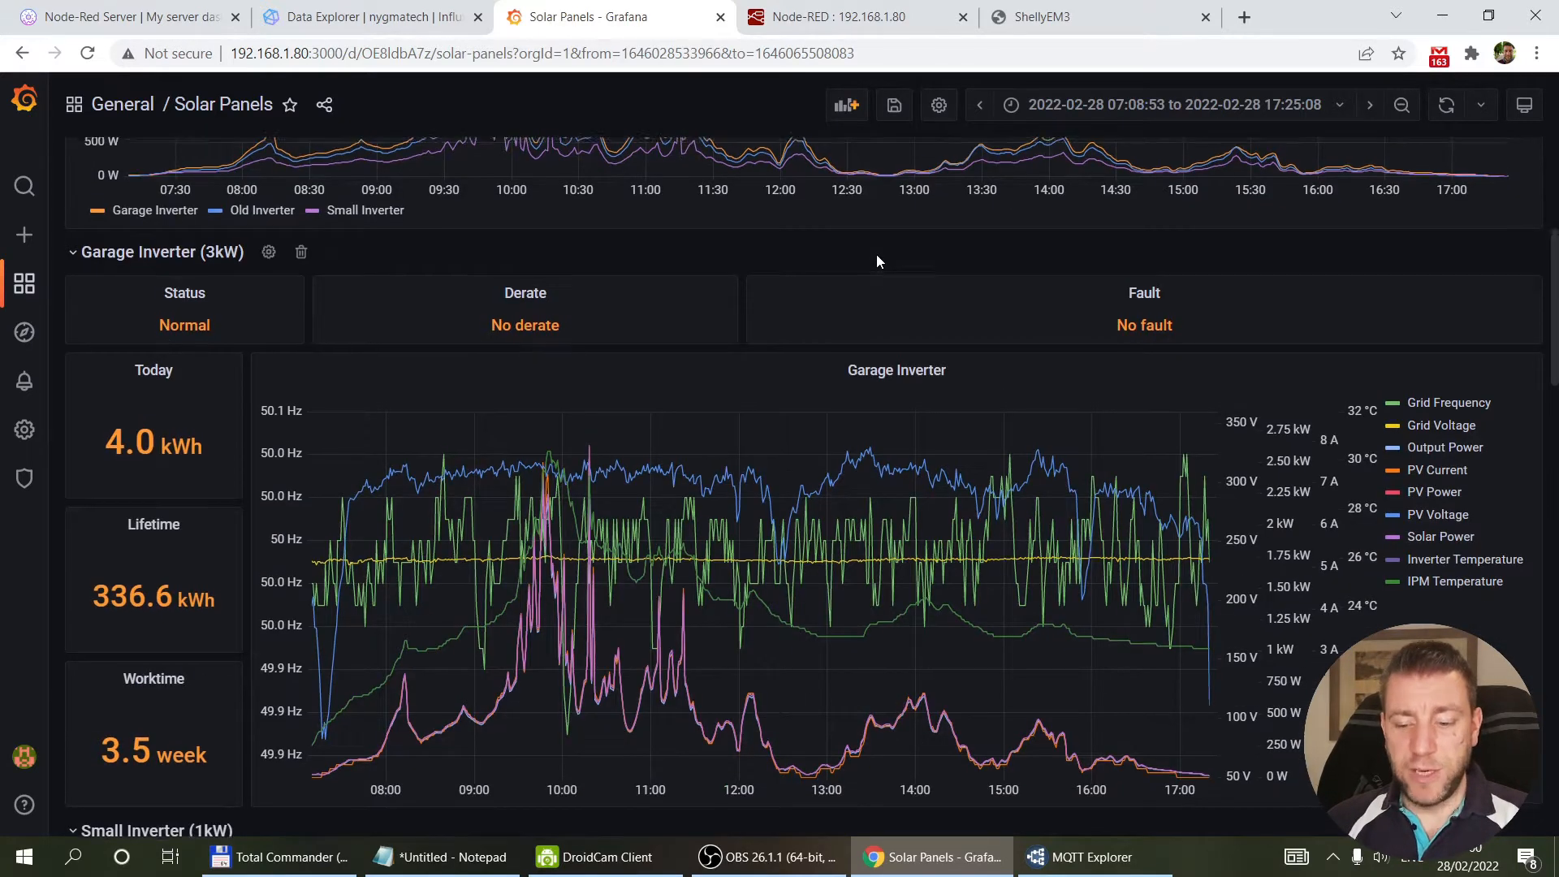
{"action": "scroll", "coordinate": [877, 257], "scroll_direction": "up", "scroll_amount": 5}
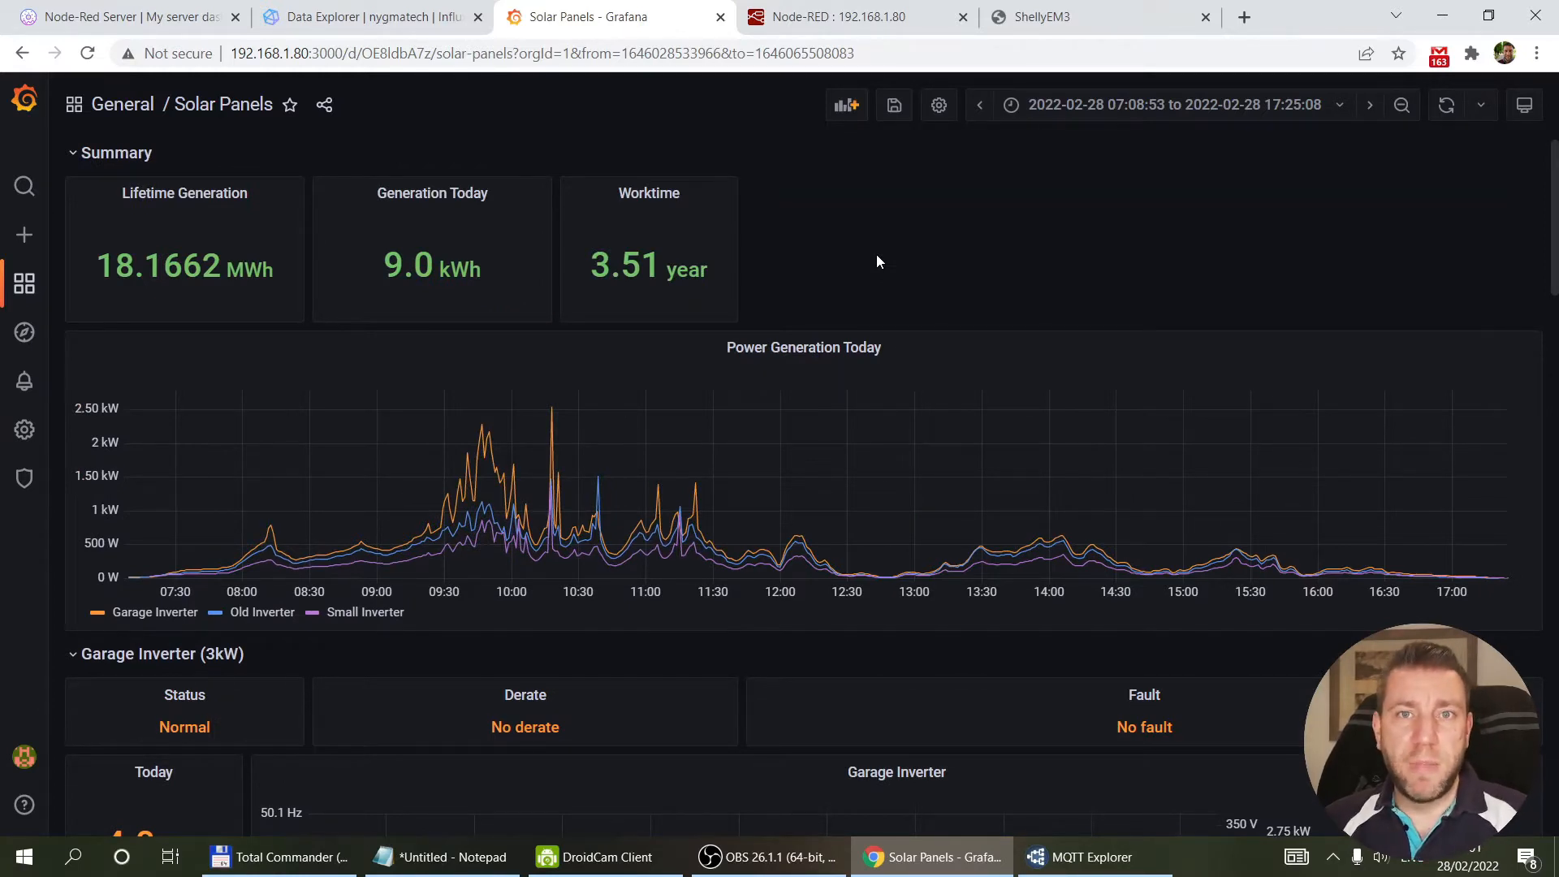
{"action": "scroll", "coordinate": [877, 262], "scroll_direction": "down", "scroll_amount": 20}
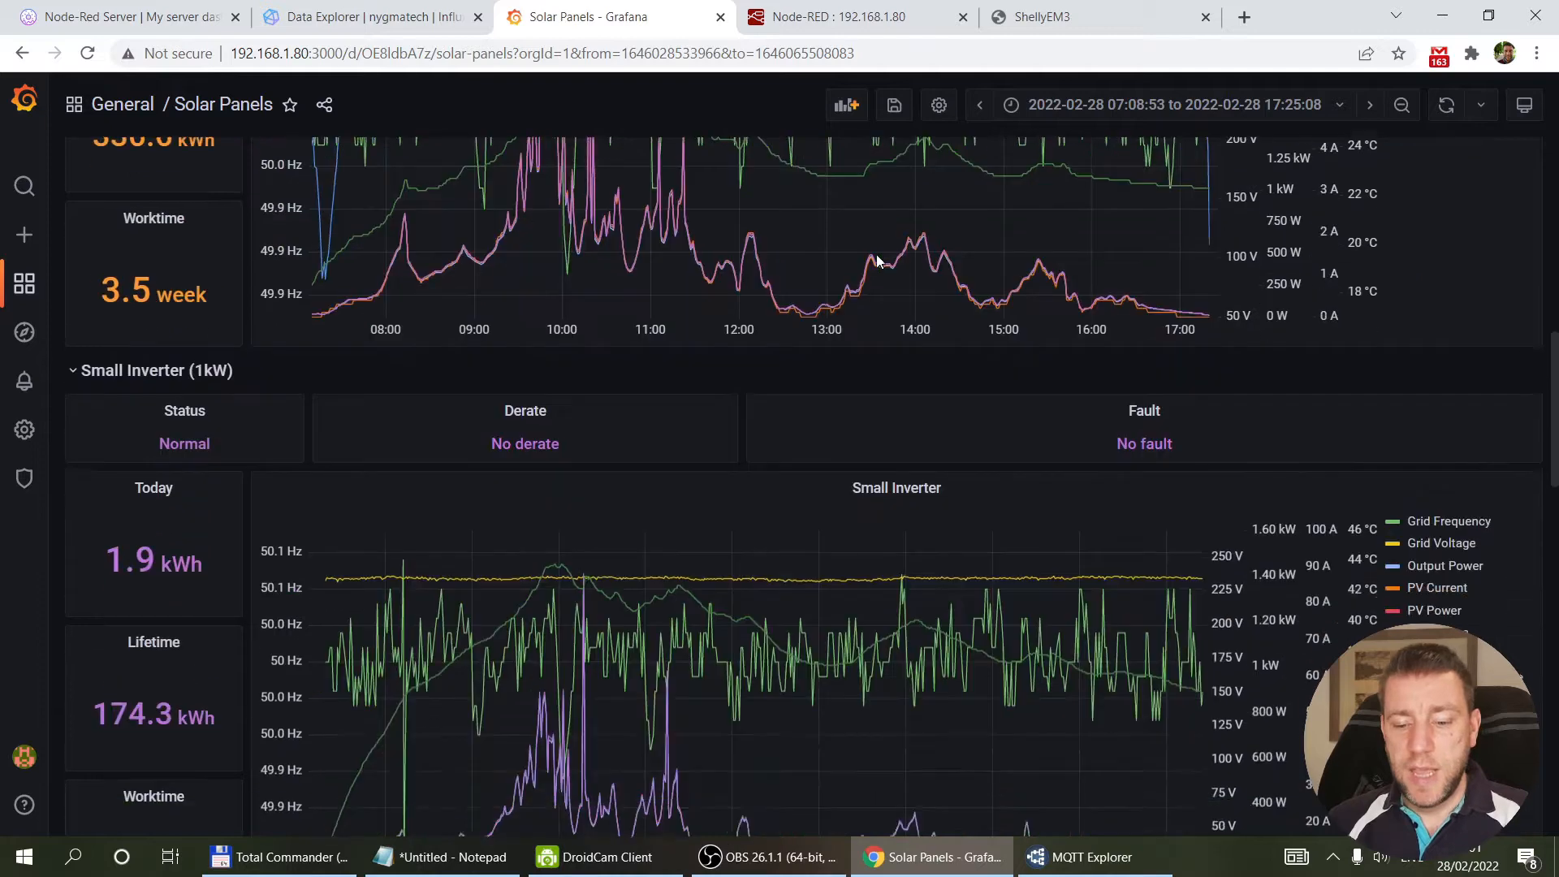
{"action": "scroll", "coordinate": [877, 262], "scroll_direction": "up", "scroll_amount": 20}
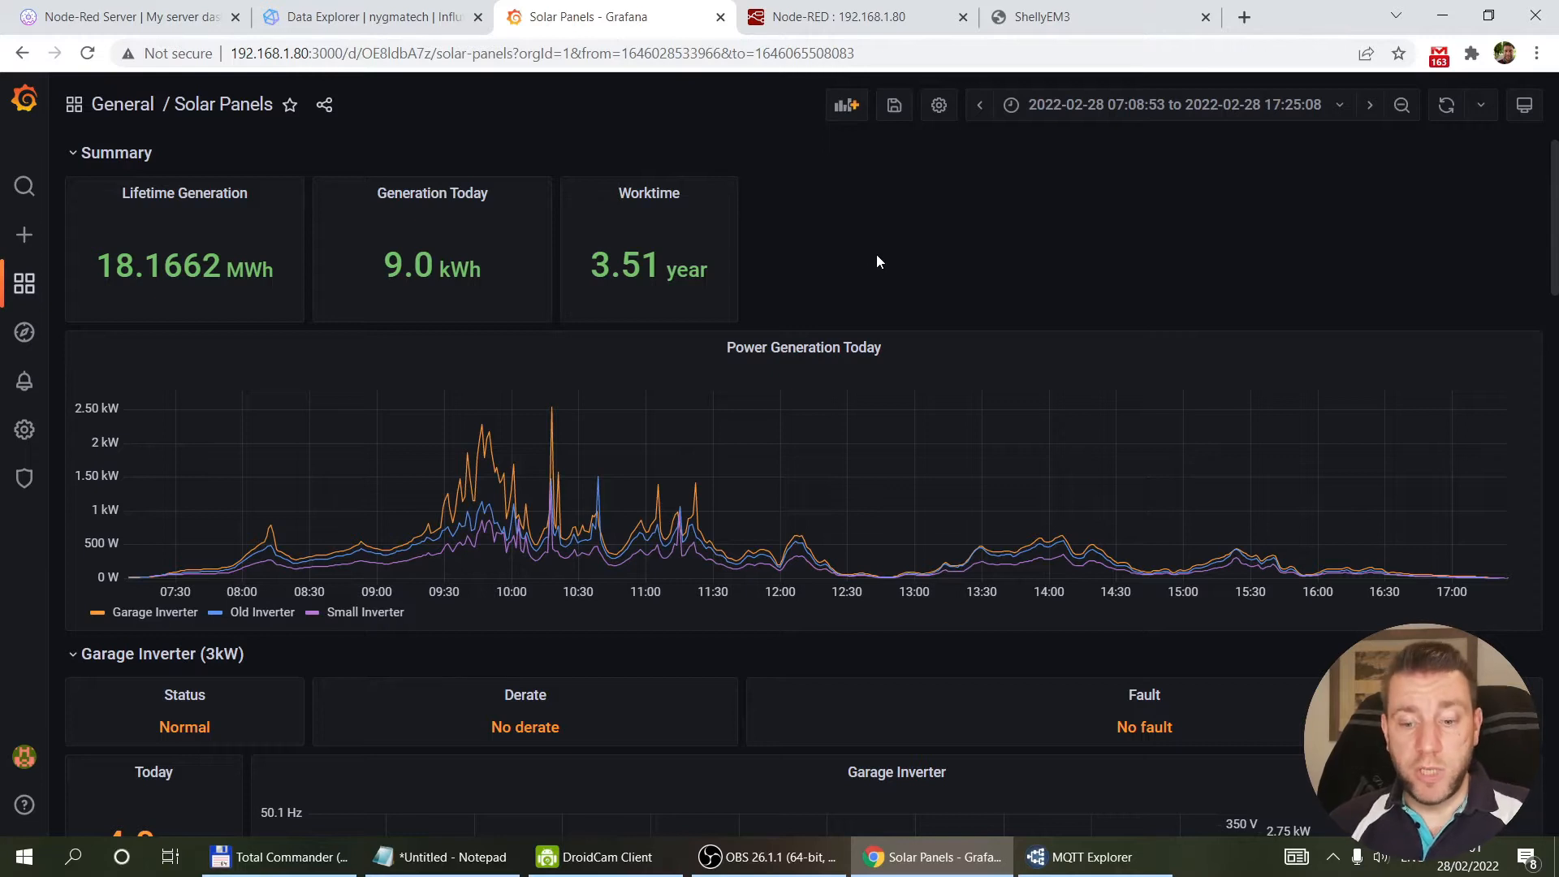
{"action": "scroll", "coordinate": [877, 261], "scroll_direction": "down", "scroll_amount": 20}
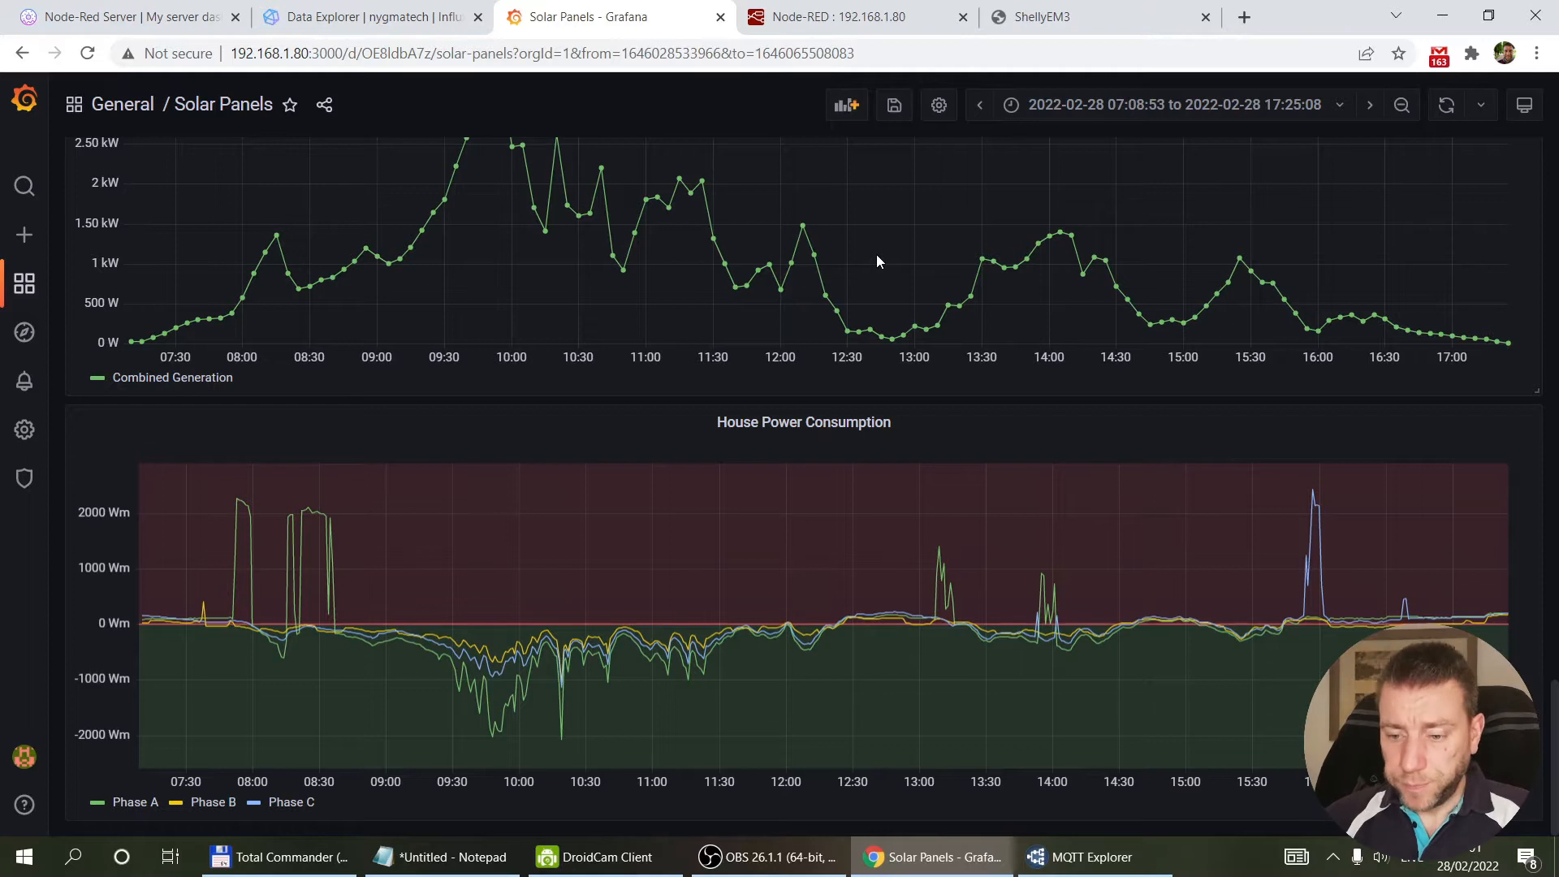
Step: Return to the Shelly 3EM page and examine the cloud setting under Internet & Security
{"action": "left_click", "coordinate": [1060, 17]}
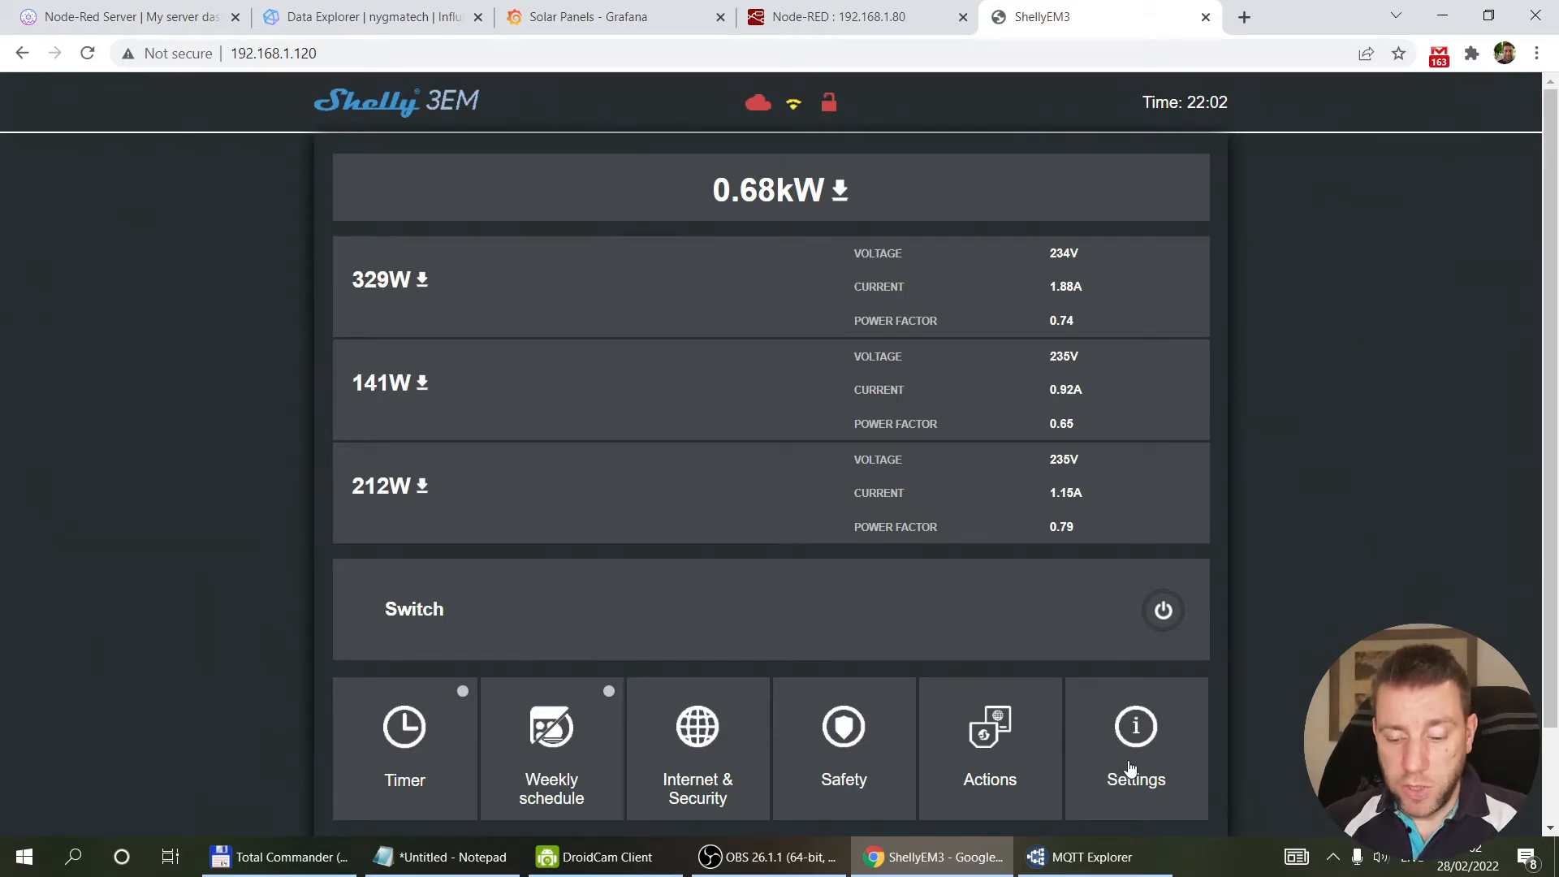
{"action": "left_click", "coordinate": [700, 745]}
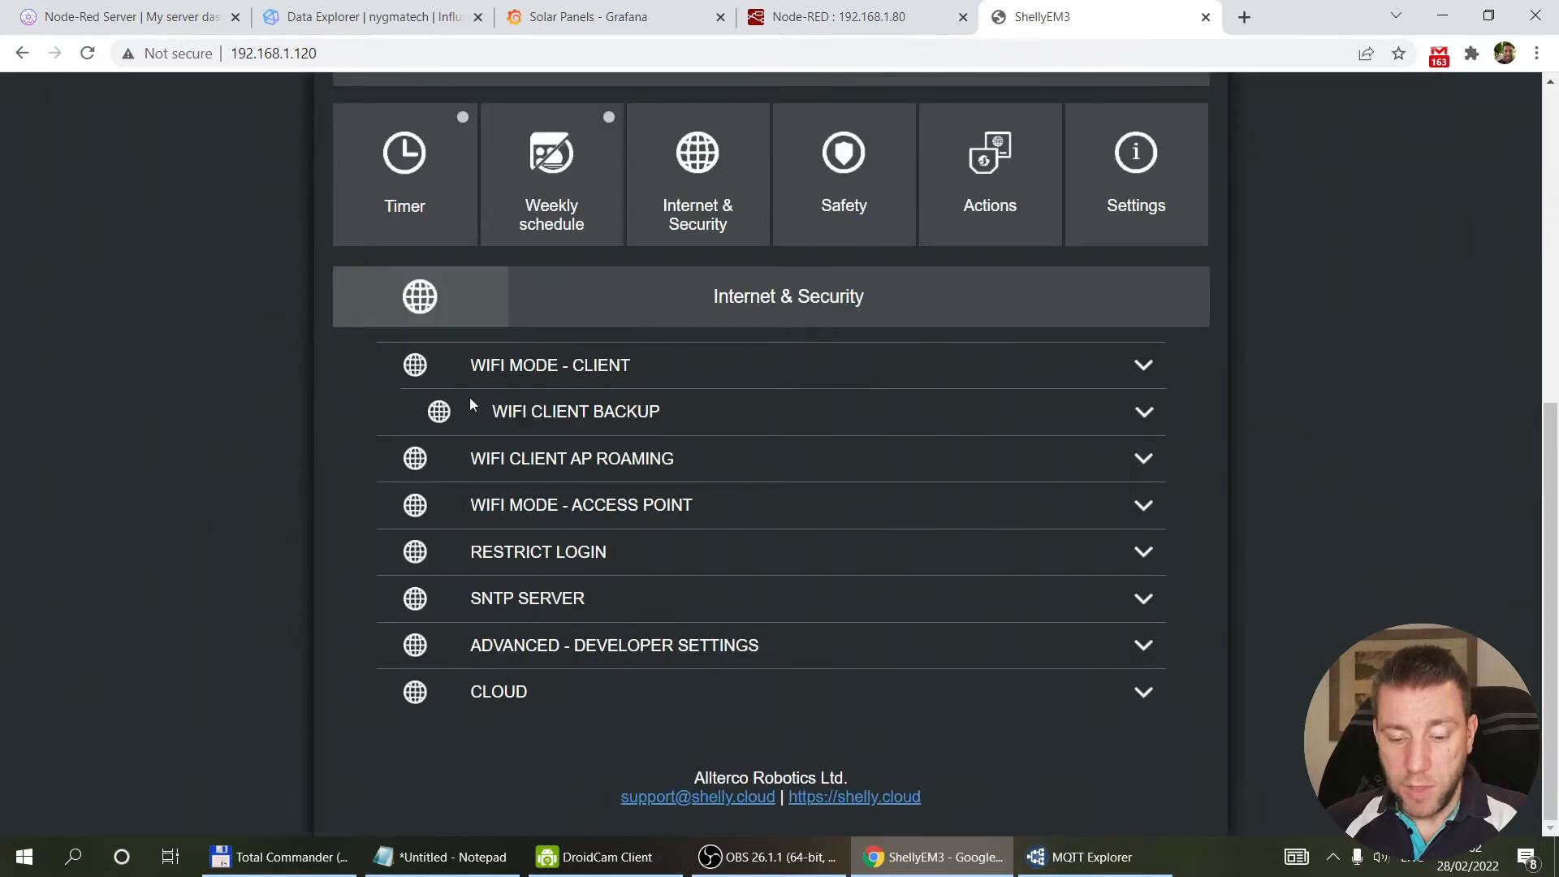
{"action": "left_click", "coordinate": [485, 695]}
{"action": "scroll", "coordinate": [494, 629], "scroll_direction": "down", "scroll_amount": 2}
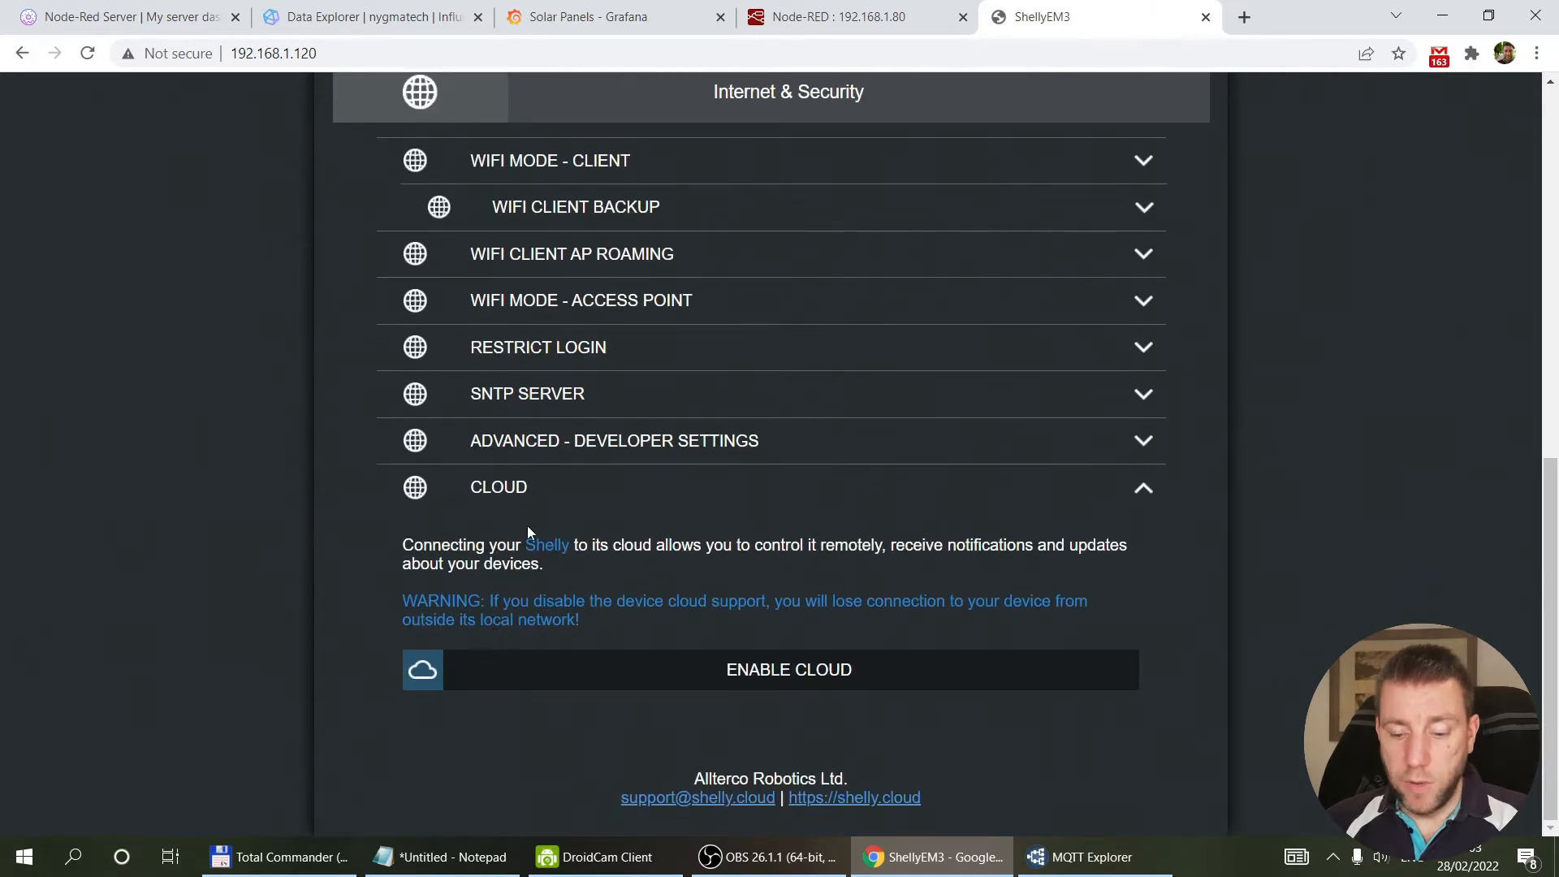
Step: Review the MQTT configuration in the advanced developer settings, from the server and custom prefix to the Max QoS
{"action": "left_click", "coordinate": [574, 442]}
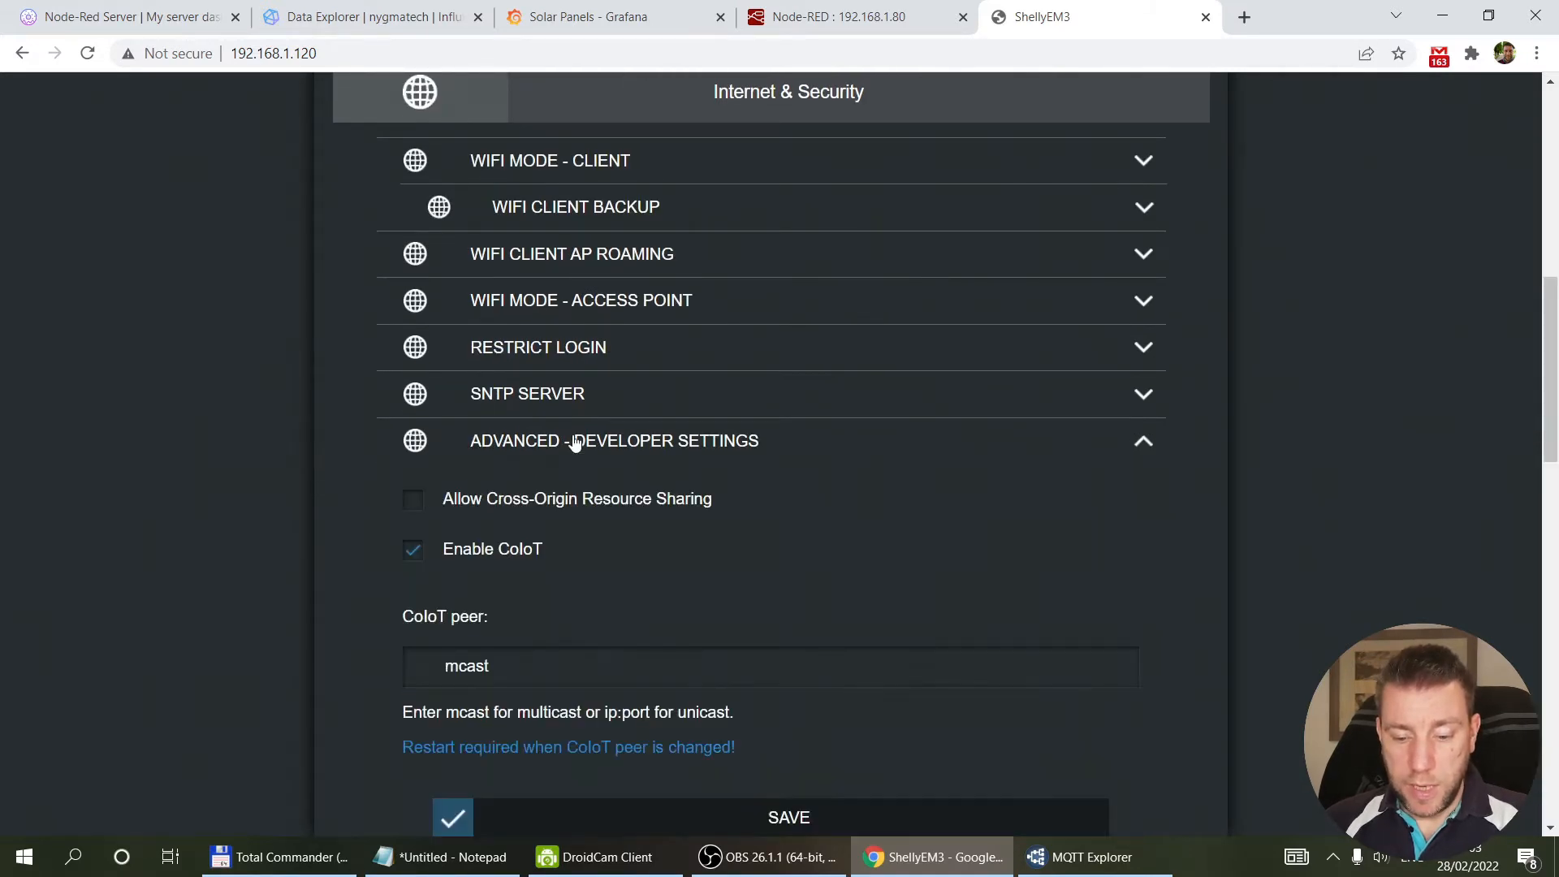
{"action": "scroll", "coordinate": [574, 441], "scroll_direction": "down", "scroll_amount": 3}
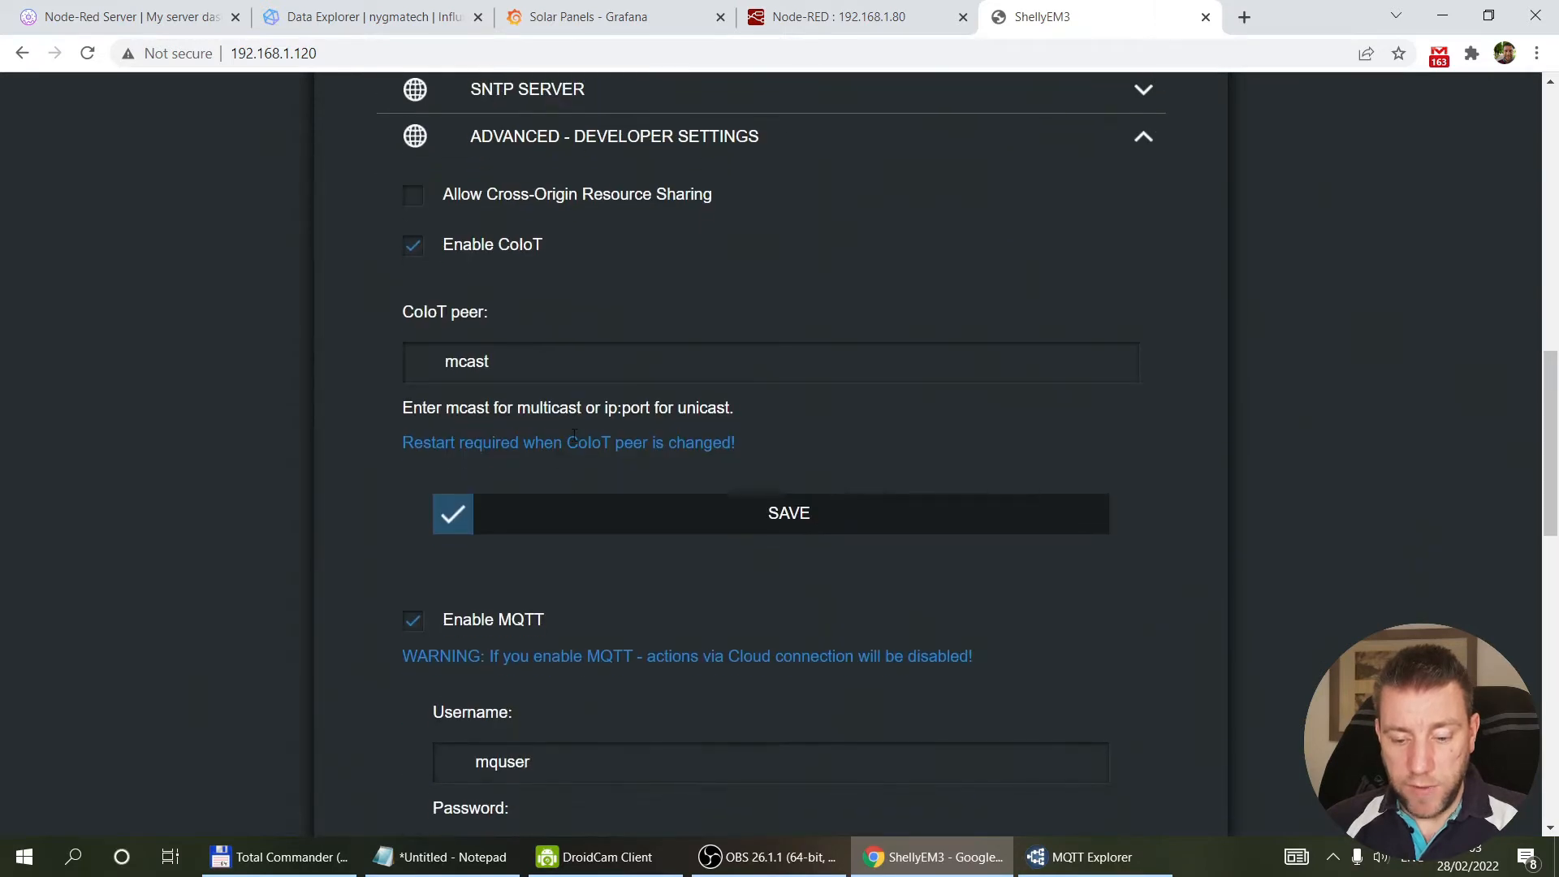
{"action": "scroll", "coordinate": [574, 442], "scroll_direction": "down", "scroll_amount": 2}
{"action": "scroll", "coordinate": [572, 435], "scroll_direction": "down", "scroll_amount": 3}
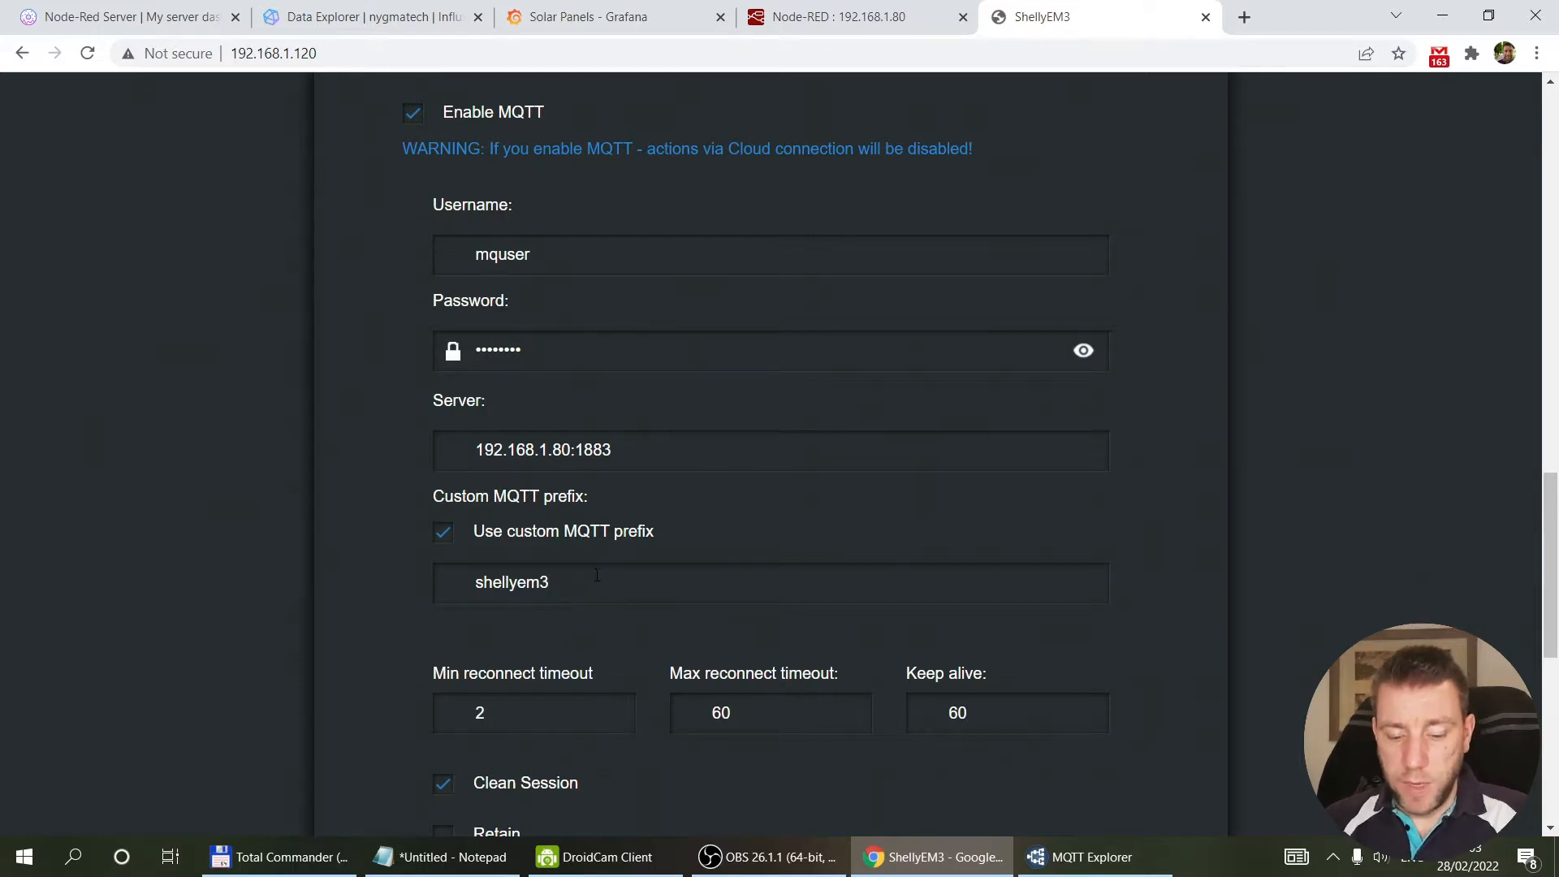
{"action": "scroll", "coordinate": [597, 575], "scroll_direction": "down", "scroll_amount": 5}
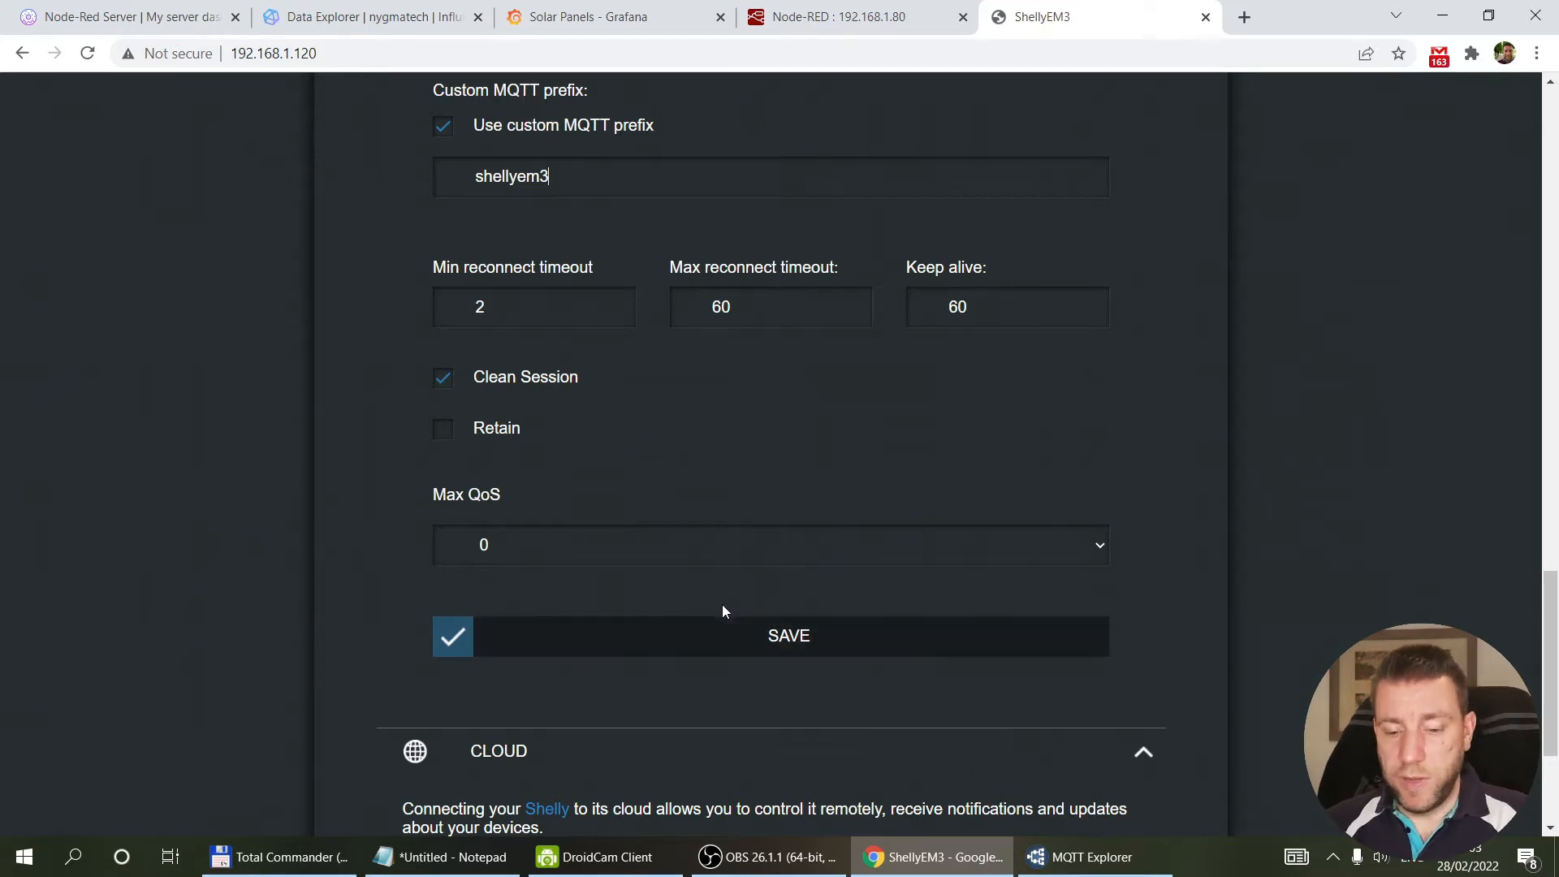
Step: Switch to MQTT Explorer and expand the relay and emeter topics under shellies/shellyem3
{"action": "key", "text": "alt+Tab"}
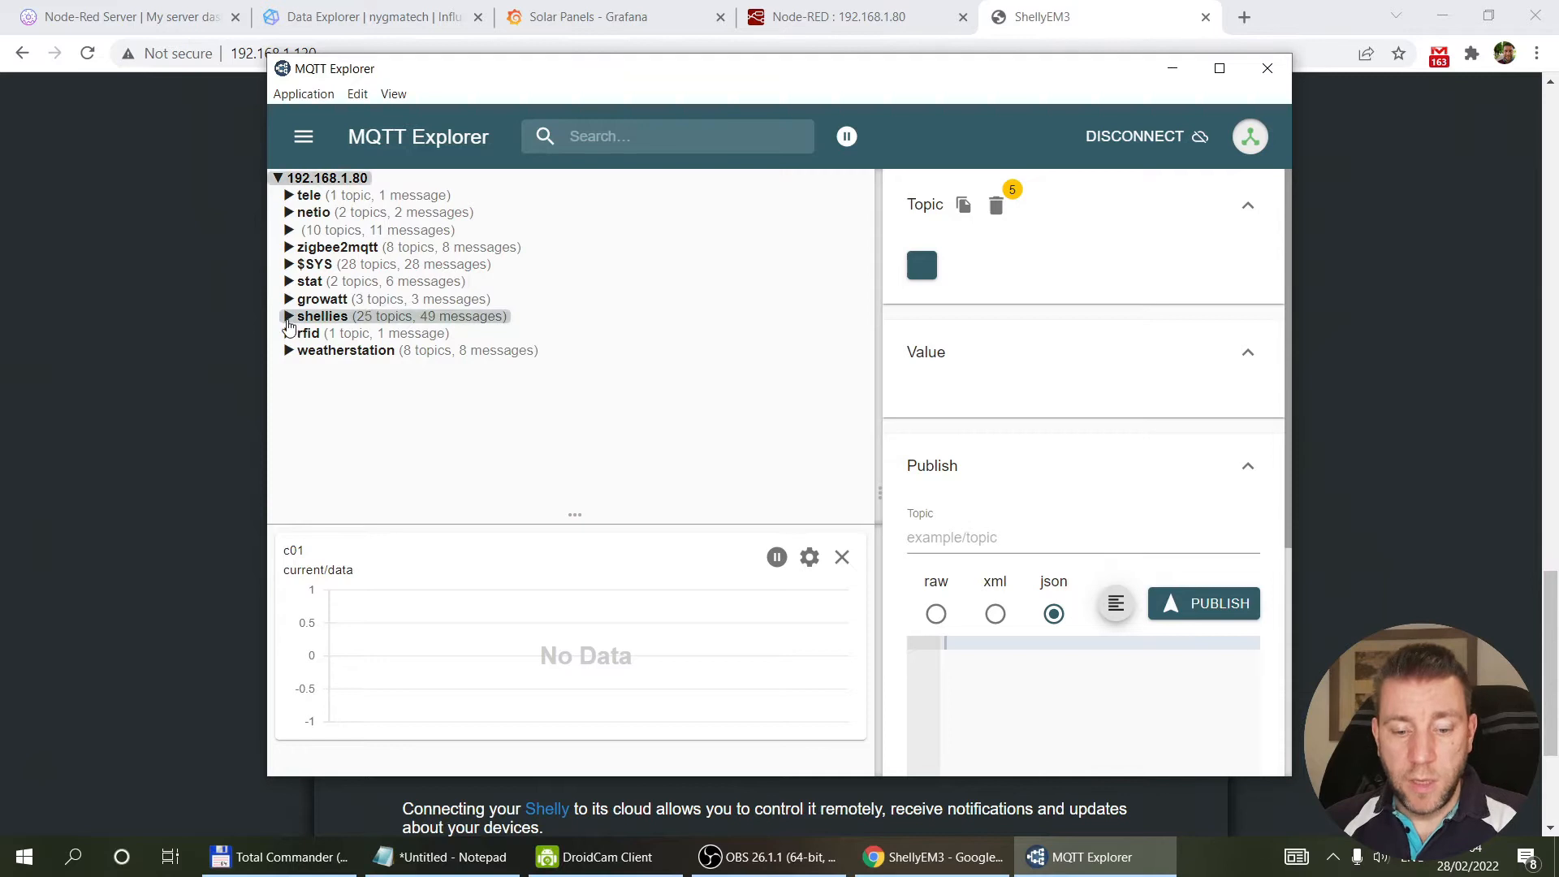
{"action": "left_click", "coordinate": [324, 316]}
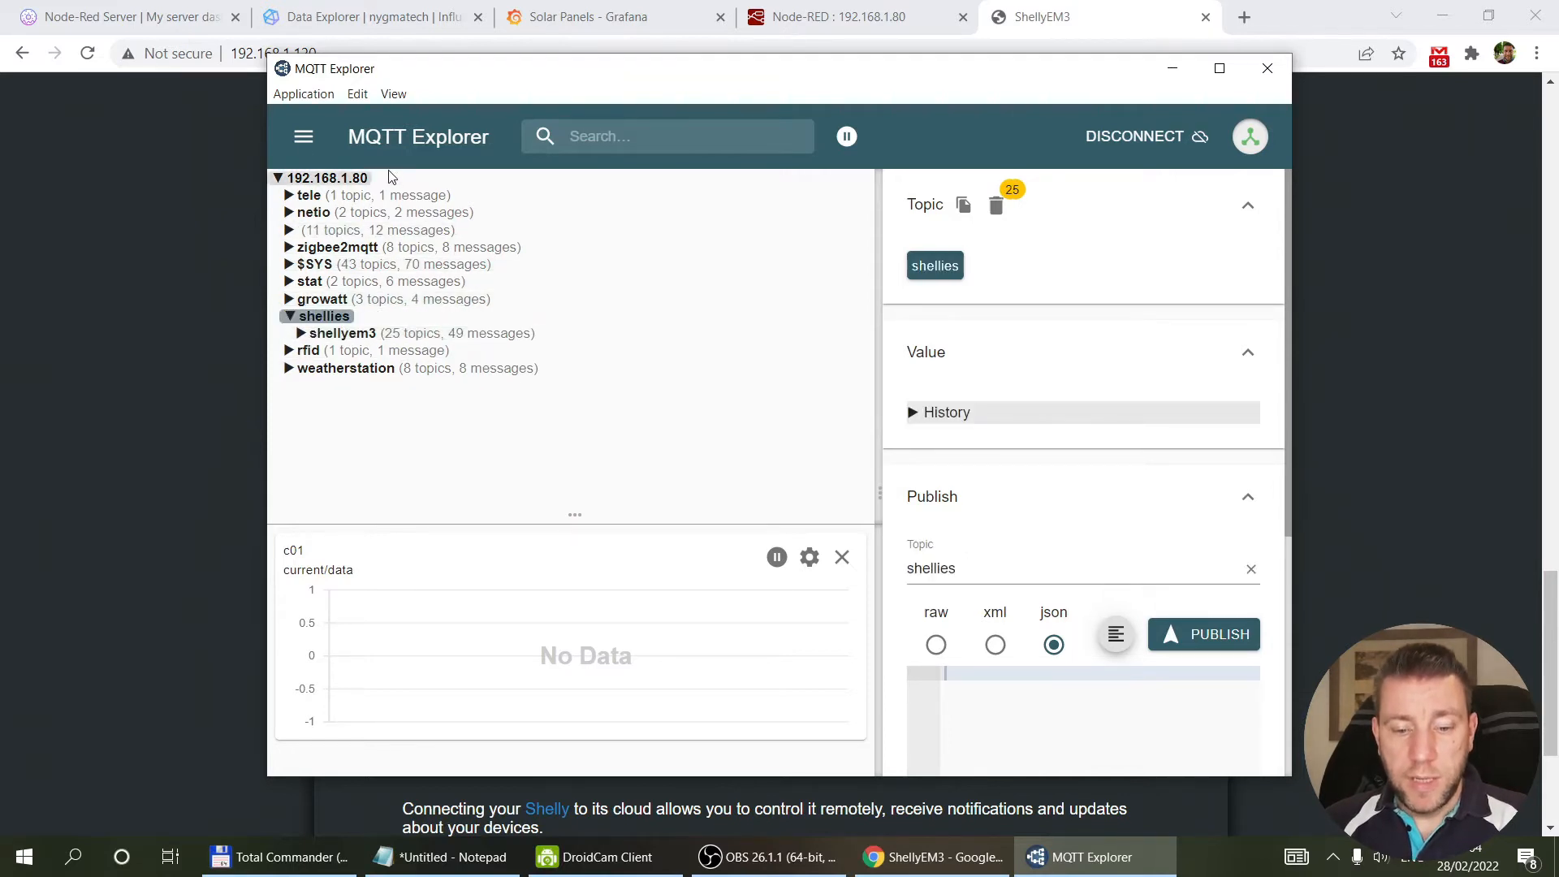
{"action": "left_click", "coordinate": [329, 333]}
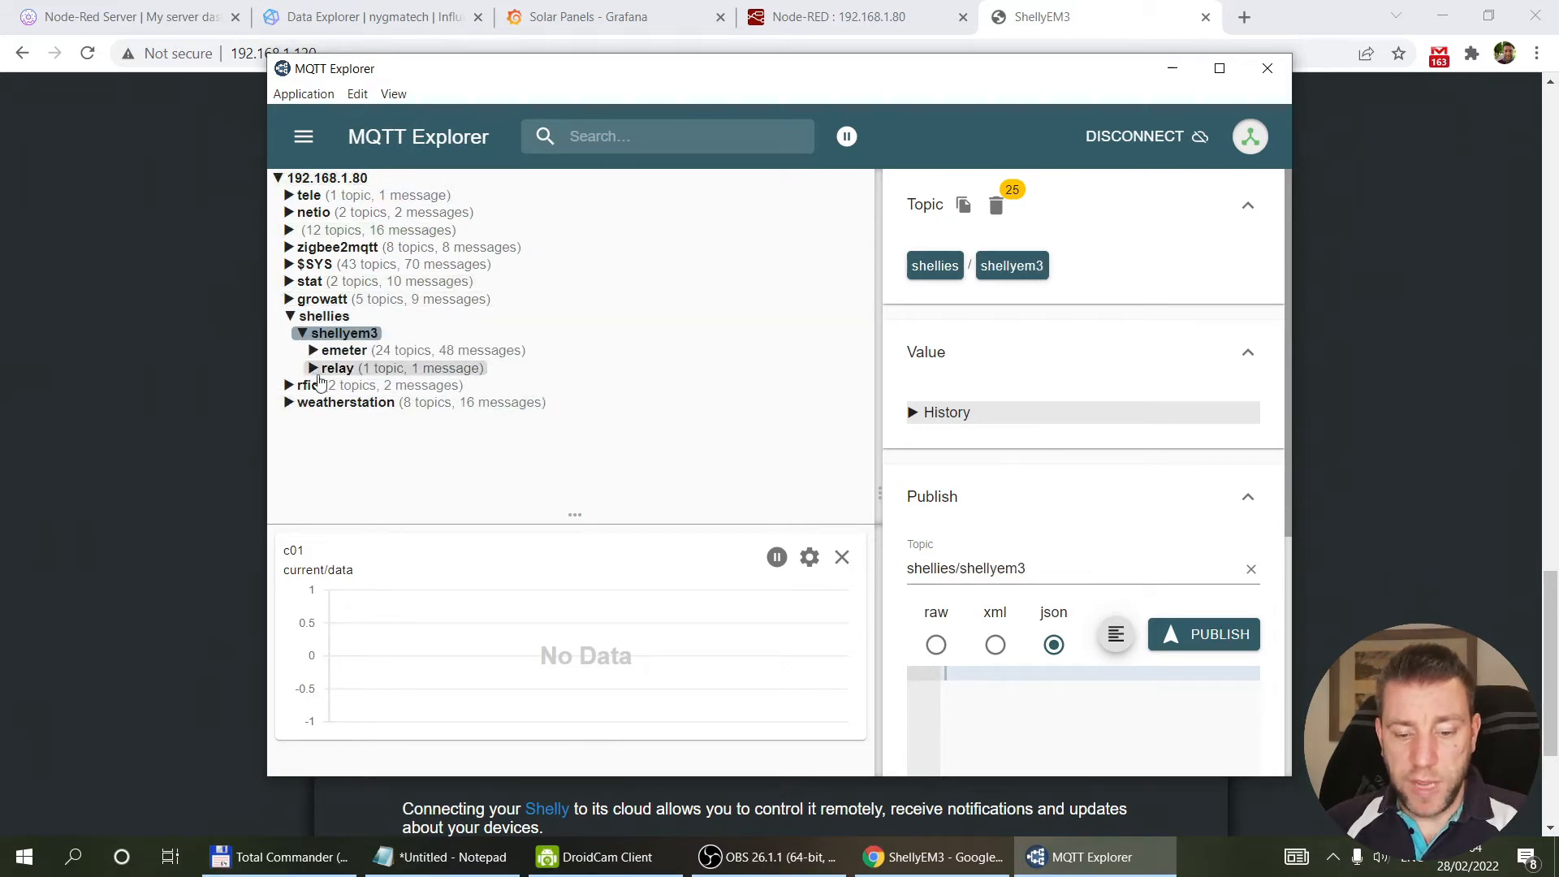
{"action": "left_click", "coordinate": [312, 370]}
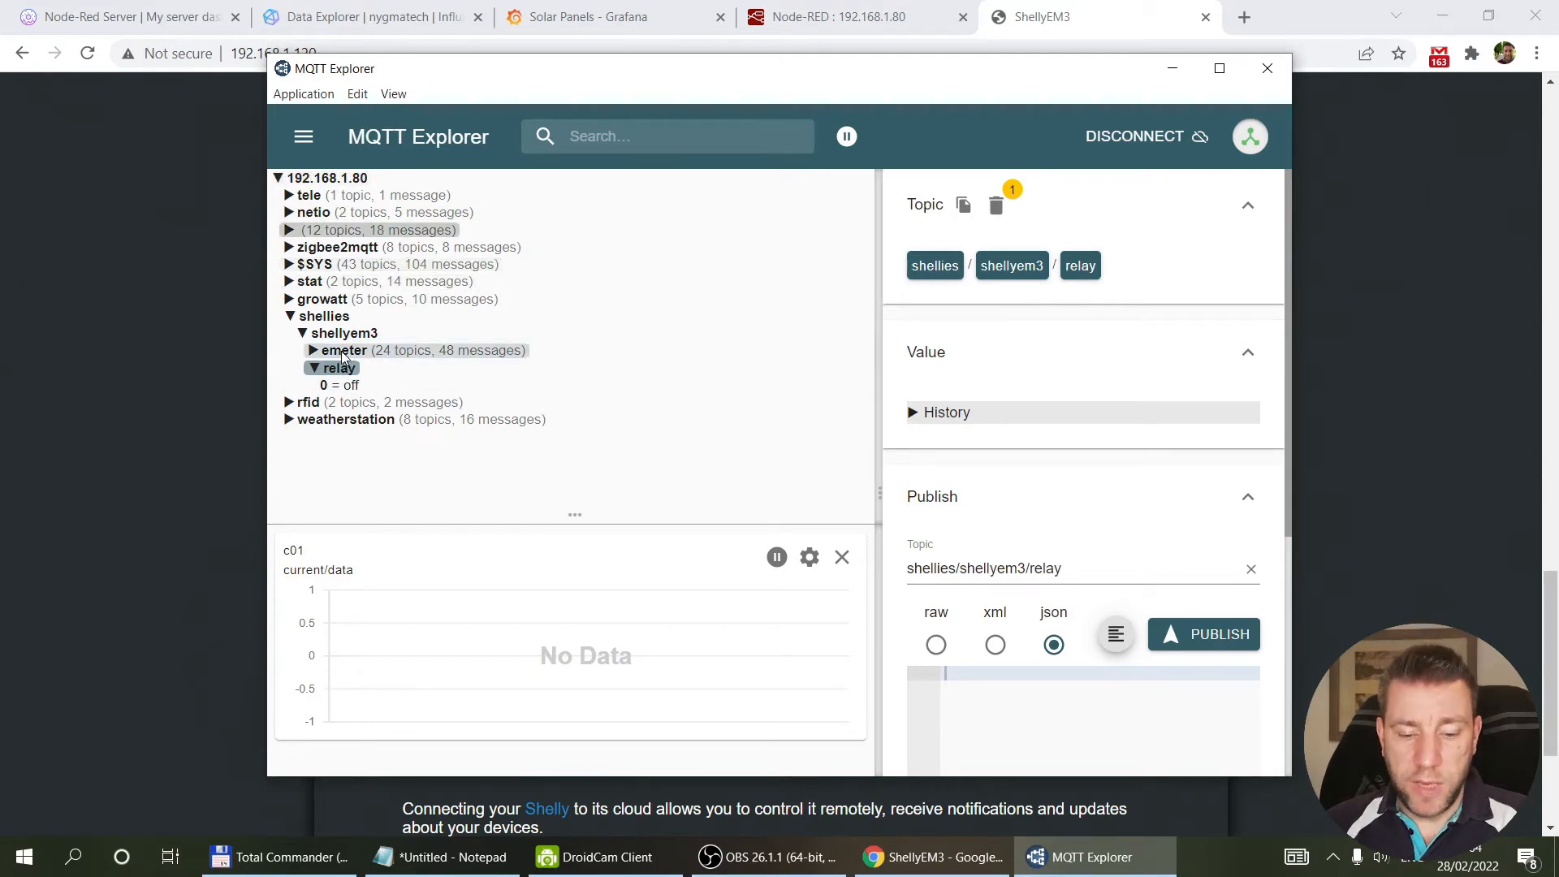
{"action": "left_click", "coordinate": [314, 350]}
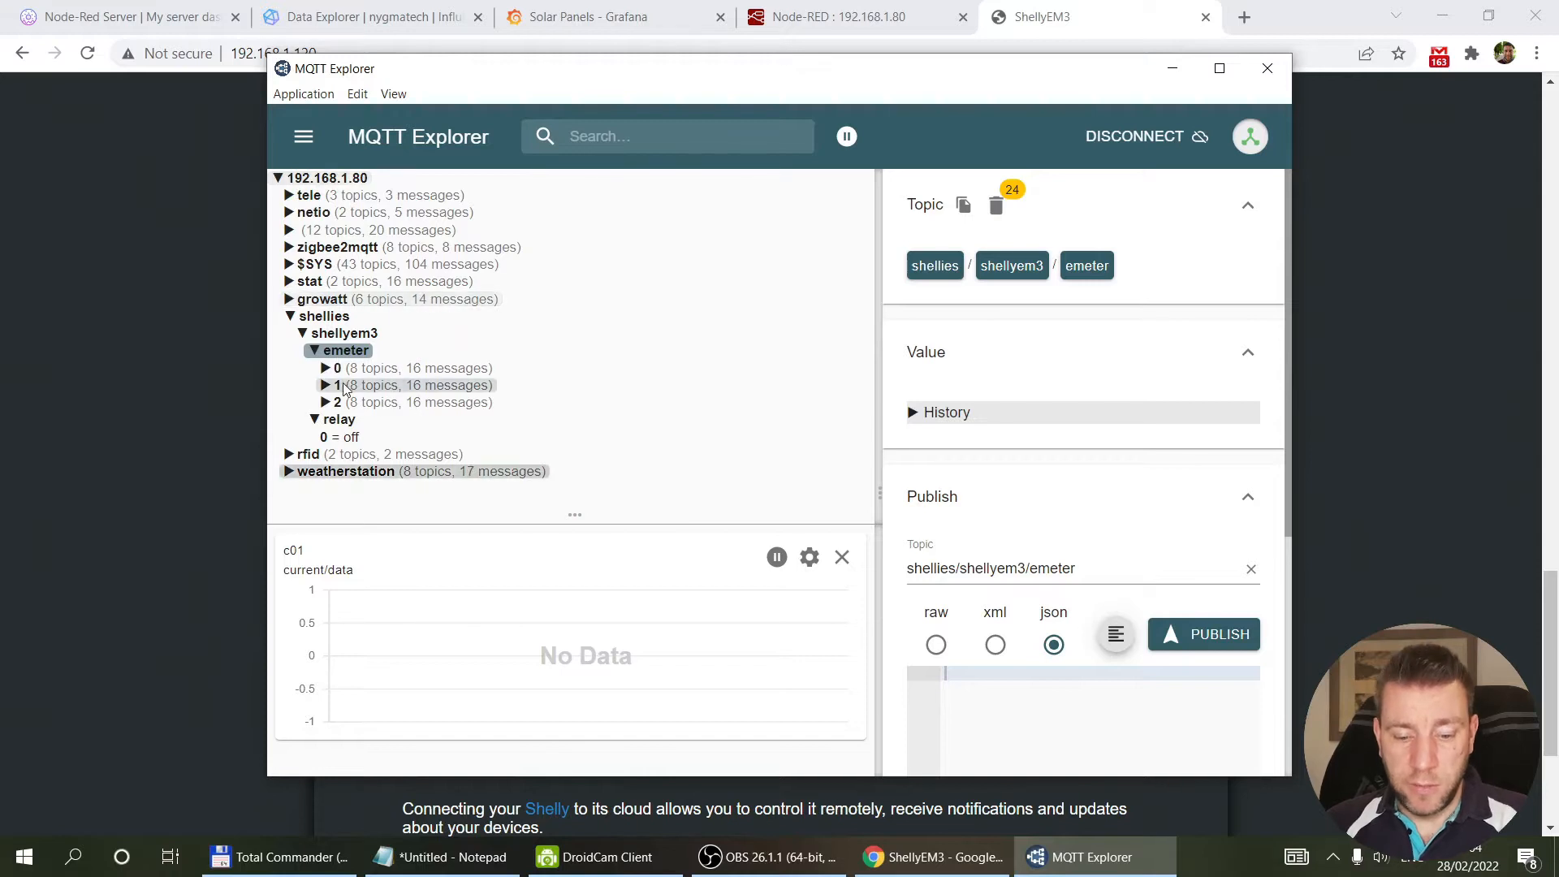
Step: Expand emeter topics 0, 1 and 2 and examine the power, voltage, current and energy values of each phase
{"action": "left_click", "coordinate": [327, 370]}
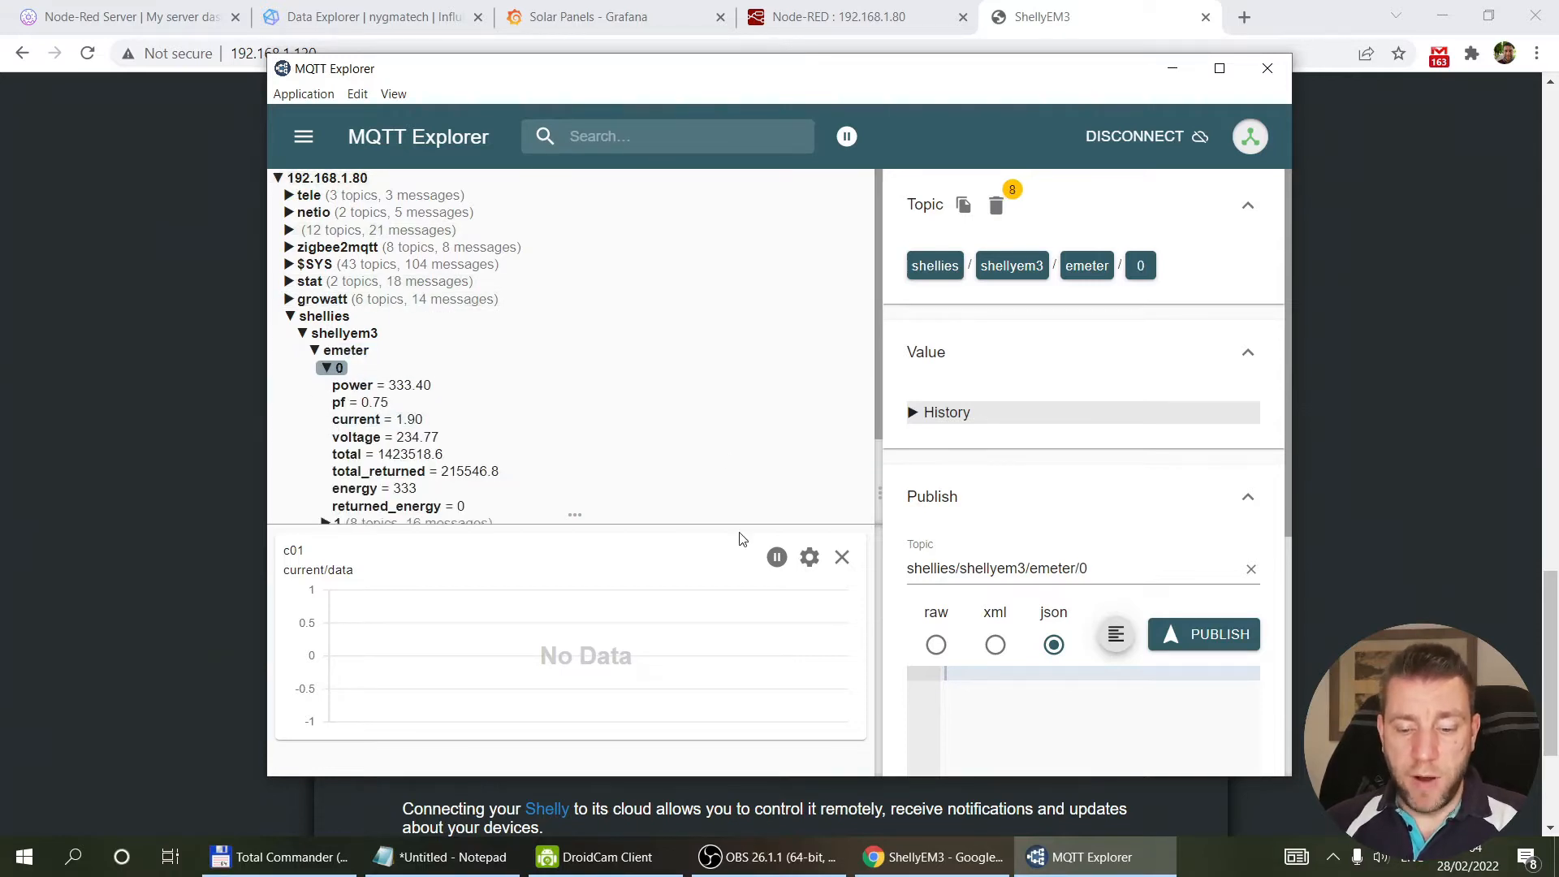
{"action": "scroll", "coordinate": [687, 424], "scroll_direction": "down", "scroll_amount": 3}
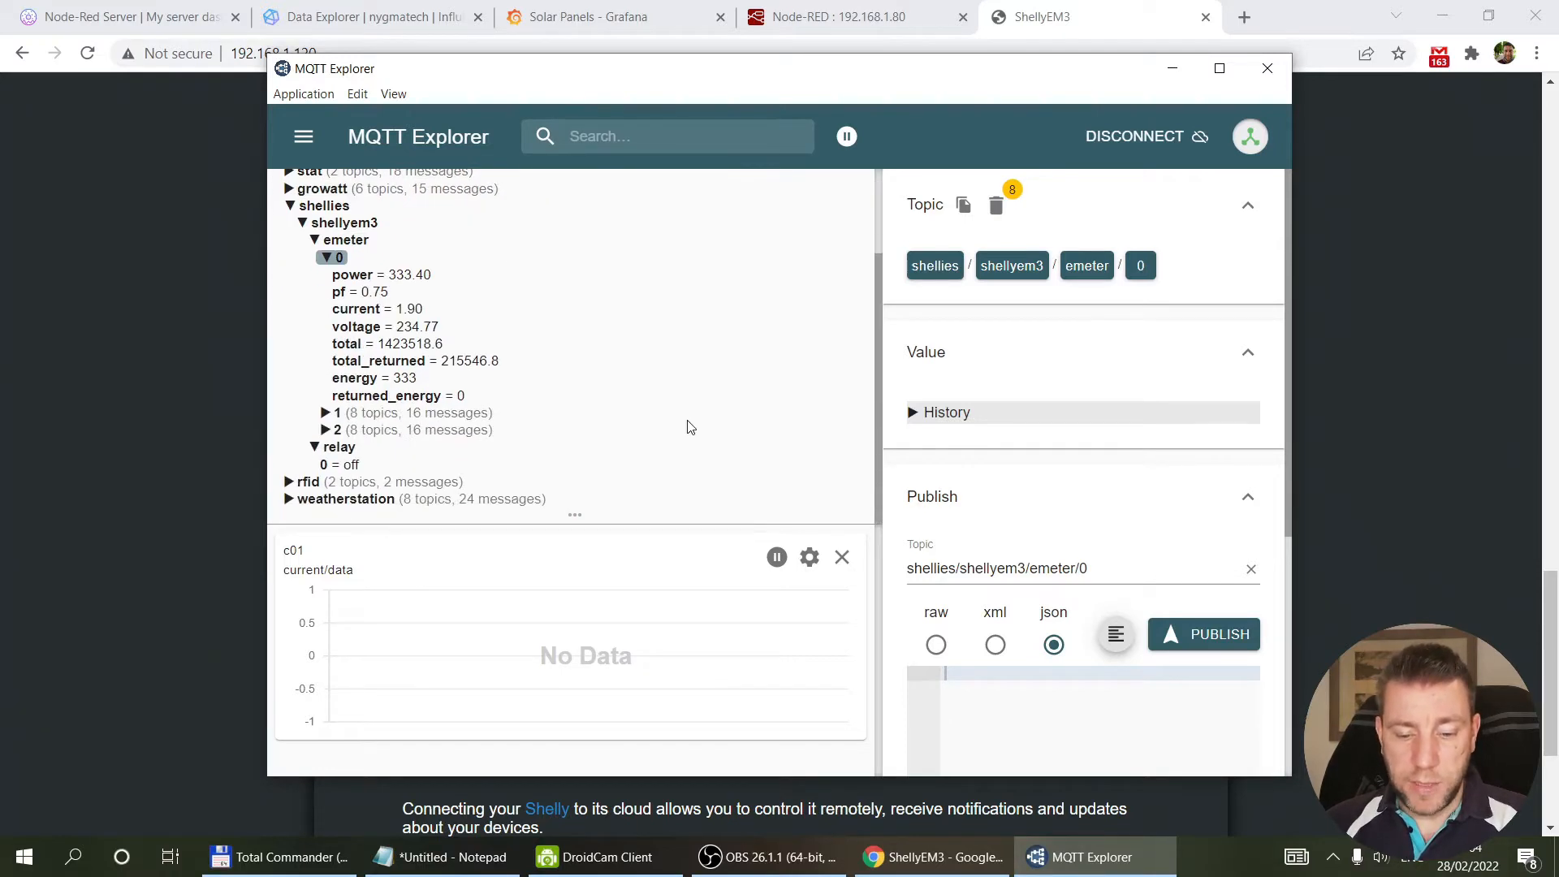
{"action": "left_click", "coordinate": [328, 416]}
{"action": "scroll", "coordinate": [334, 430], "scroll_direction": "down", "scroll_amount": 3}
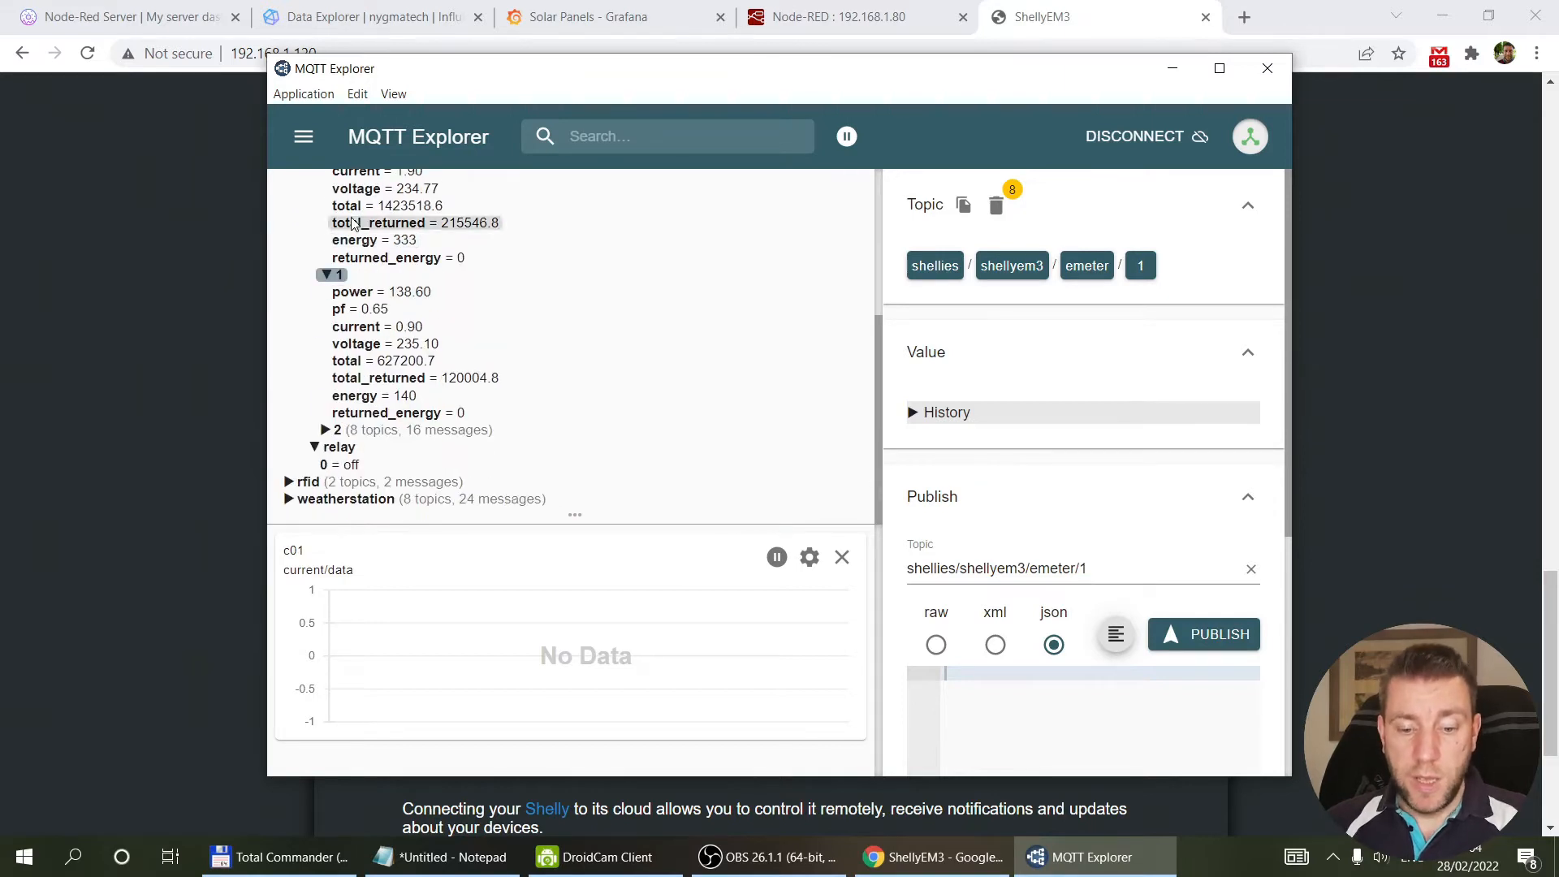
{"action": "left_click", "coordinate": [334, 429]}
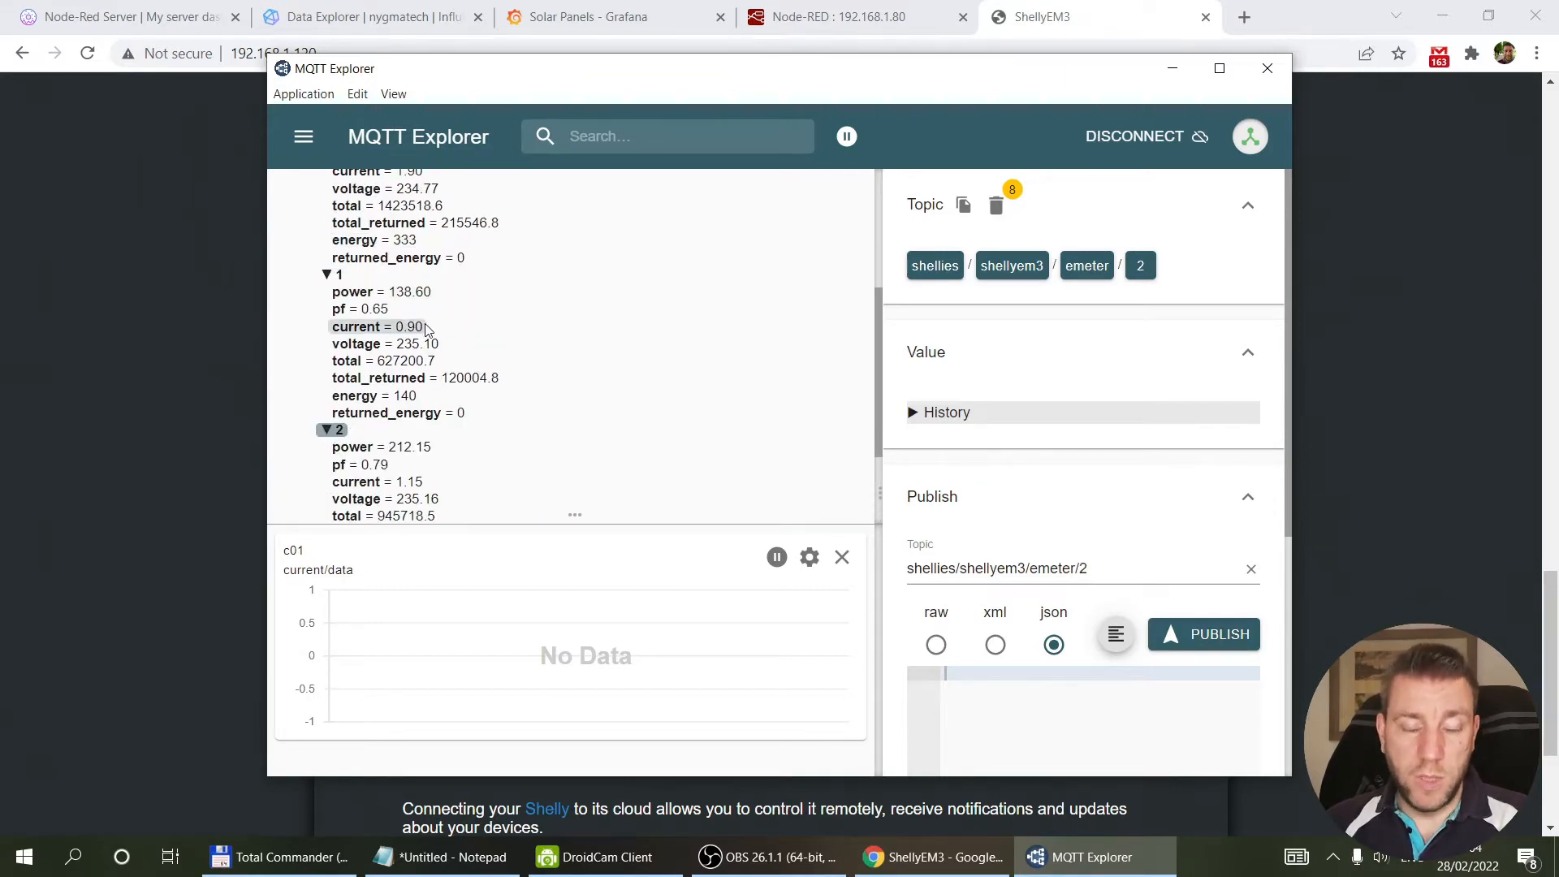
{"action": "scroll", "coordinate": [428, 328], "scroll_direction": "up", "scroll_amount": 5}
{"action": "scroll", "coordinate": [431, 357], "scroll_direction": "down", "scroll_amount": 2}
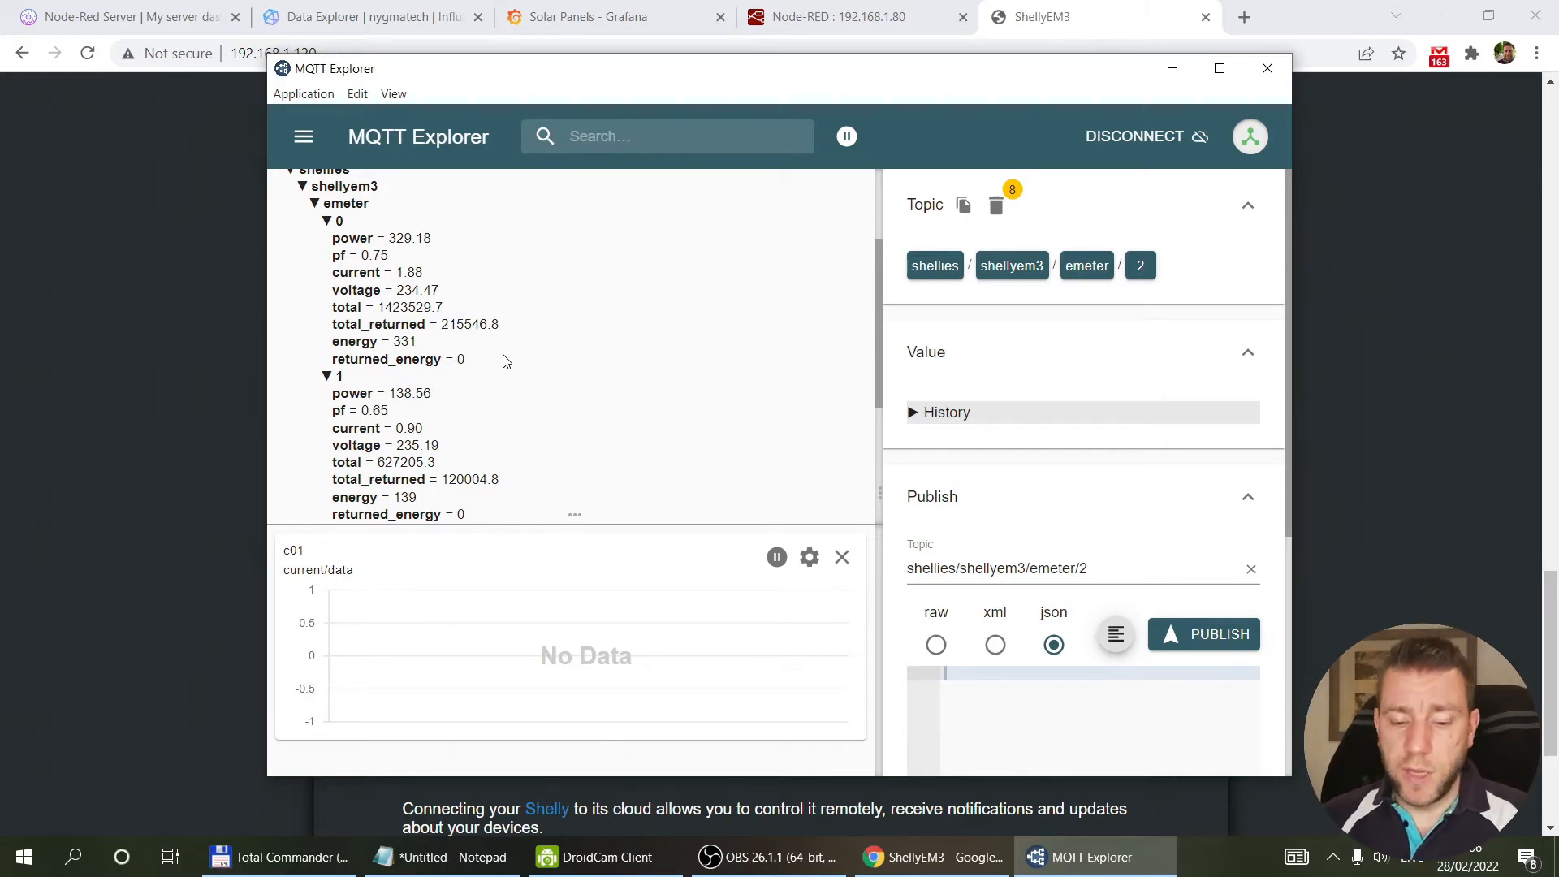
{"action": "scroll", "coordinate": [504, 360], "scroll_direction": "down", "scroll_amount": 2}
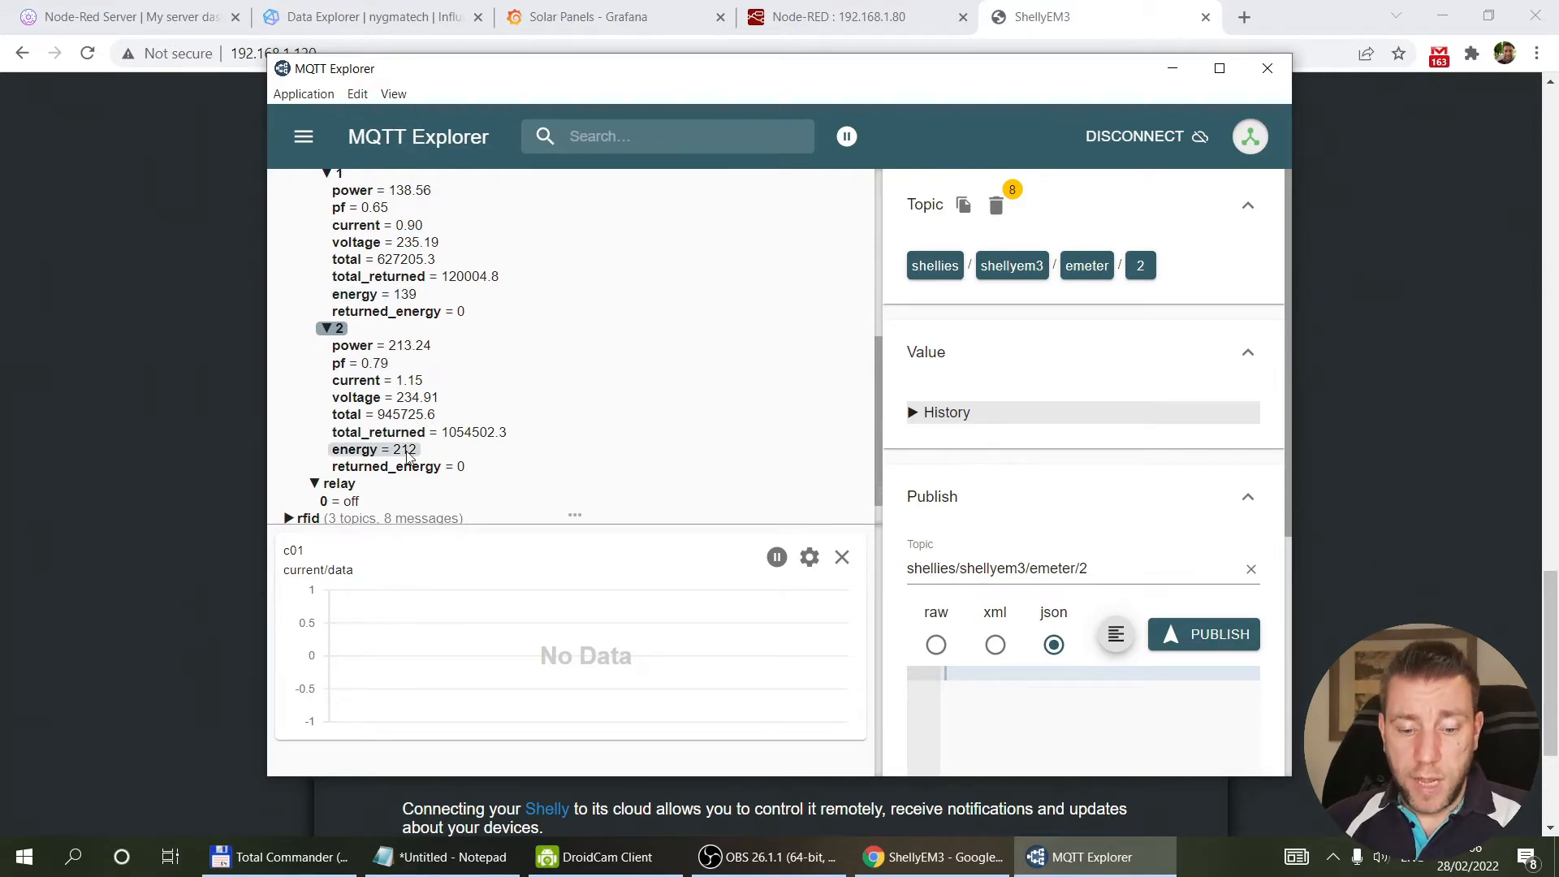
Step: Switch to the Growatt flow in Node-RED and compare its Shelly 3EM nodes for all three phases with the topics in MQTT Explorer
{"action": "left_click", "coordinate": [829, 18]}
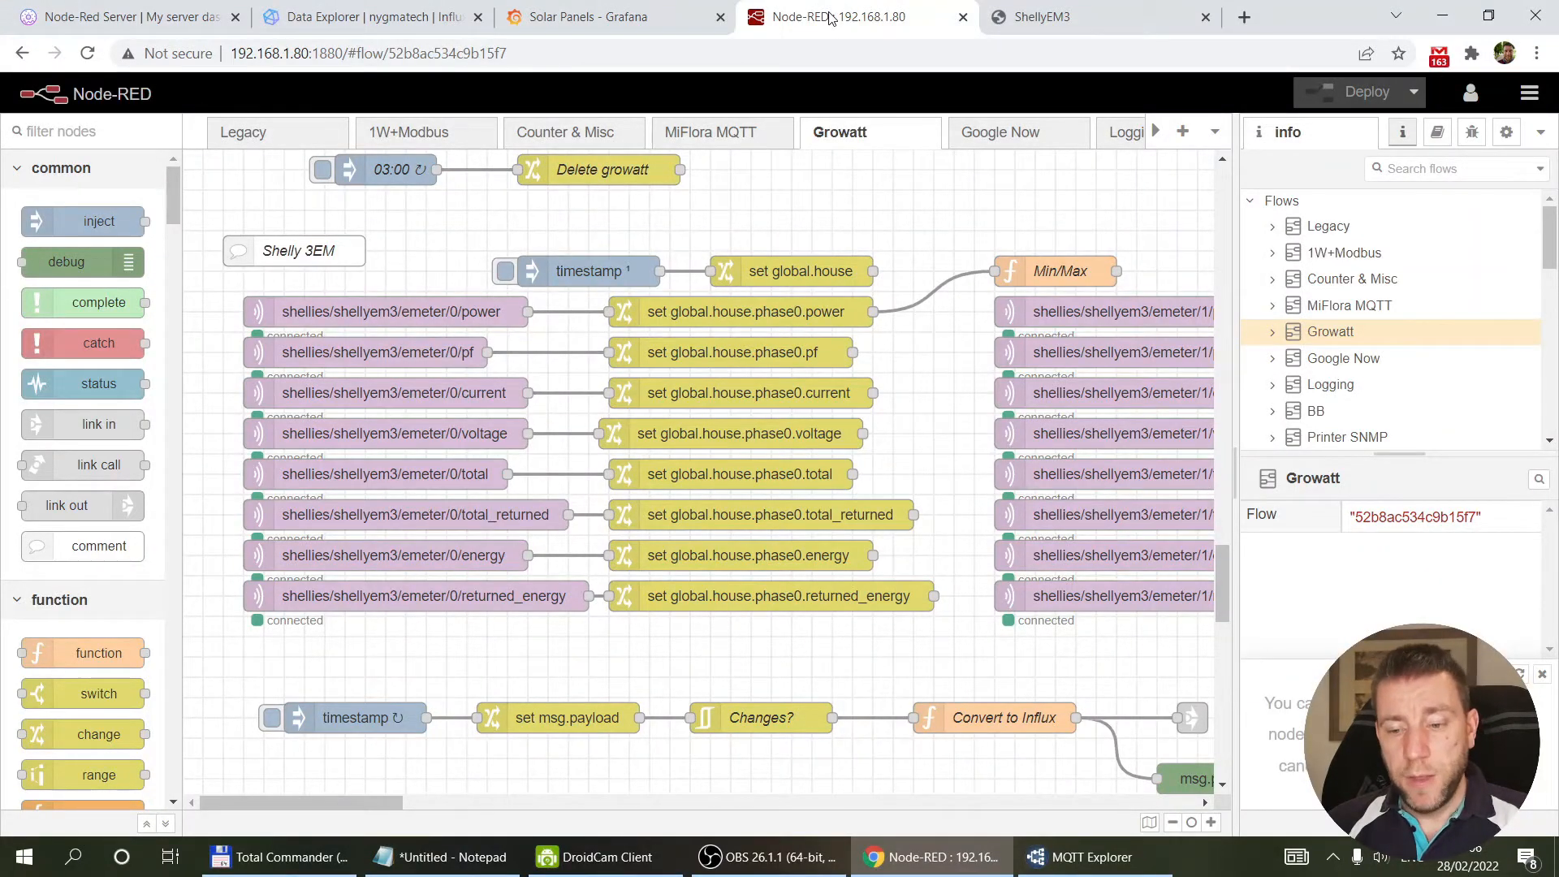
{"action": "key", "text": "alt+Tab"}
{"action": "scroll", "coordinate": [361, 248], "scroll_direction": "up", "scroll_amount": 1}
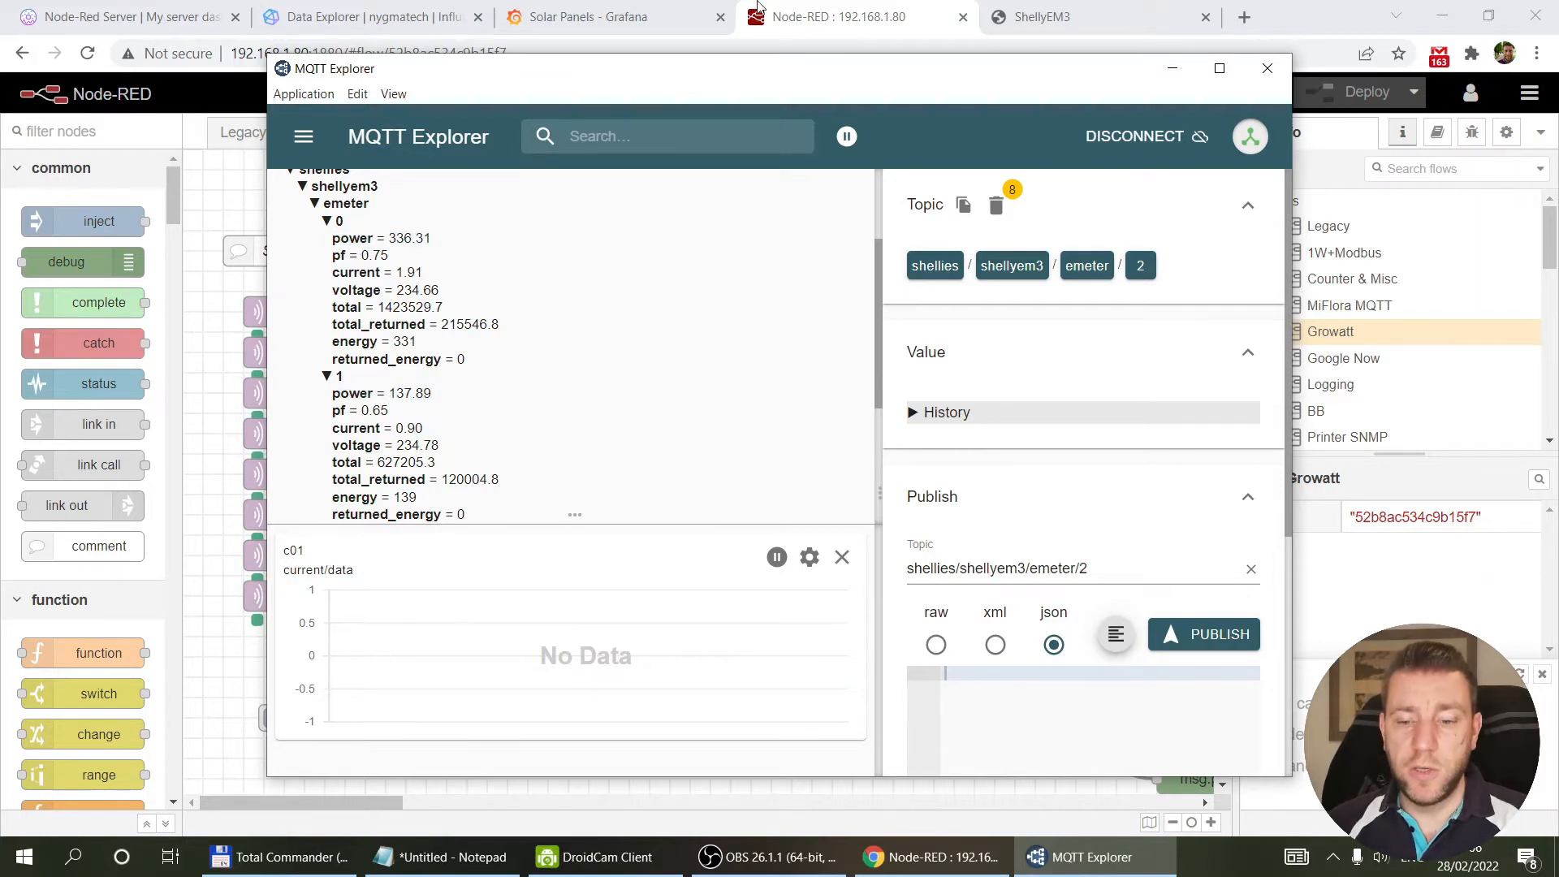
{"action": "key", "text": "alt+Tab"}
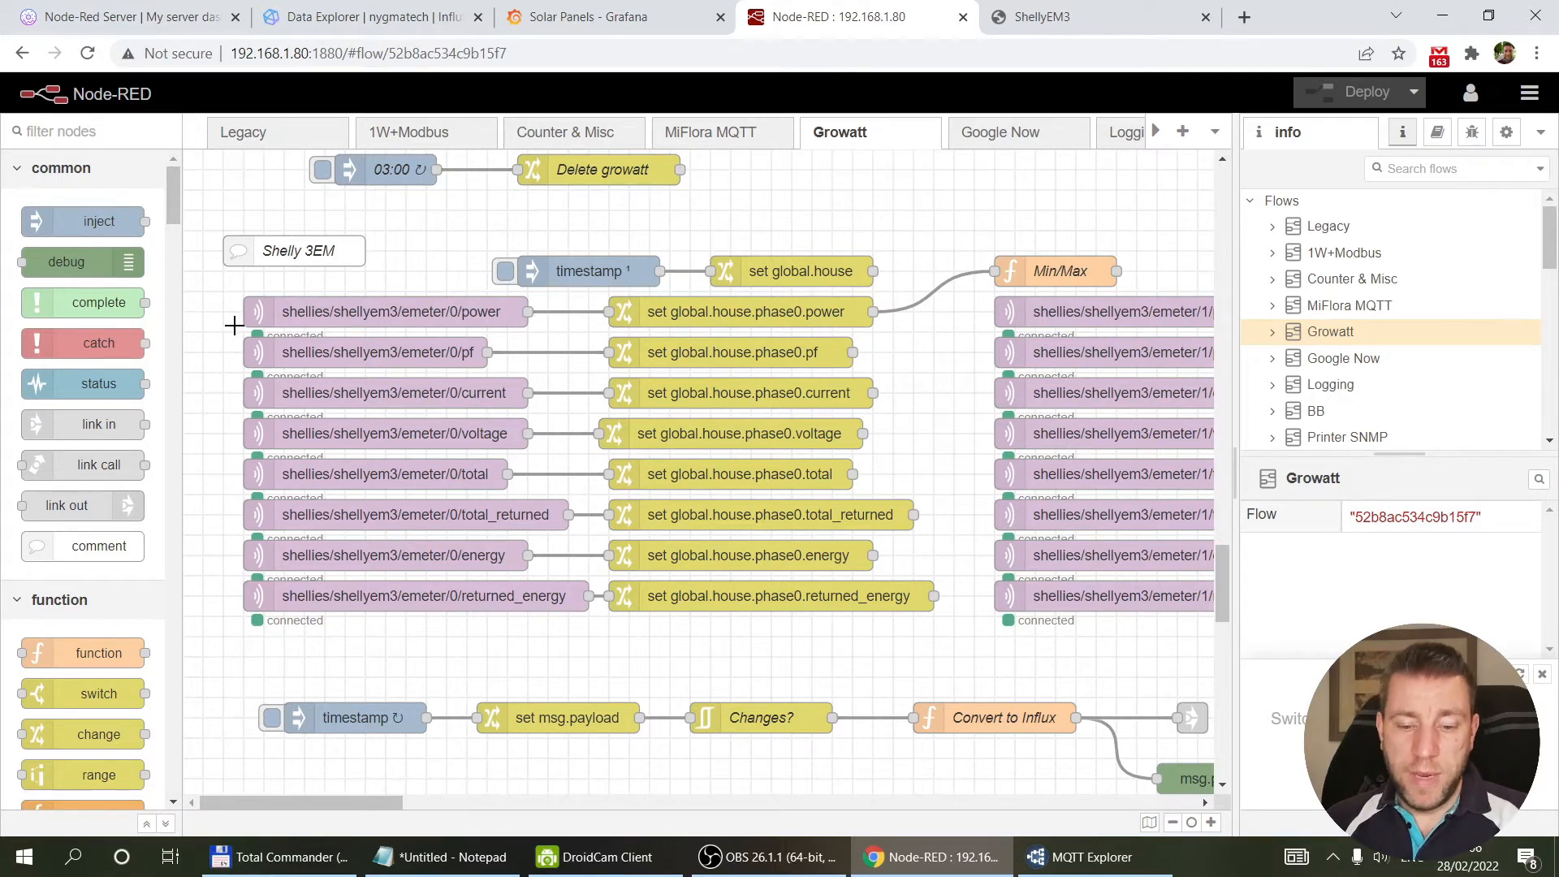
{"action": "left_click", "coordinate": [1173, 822]}
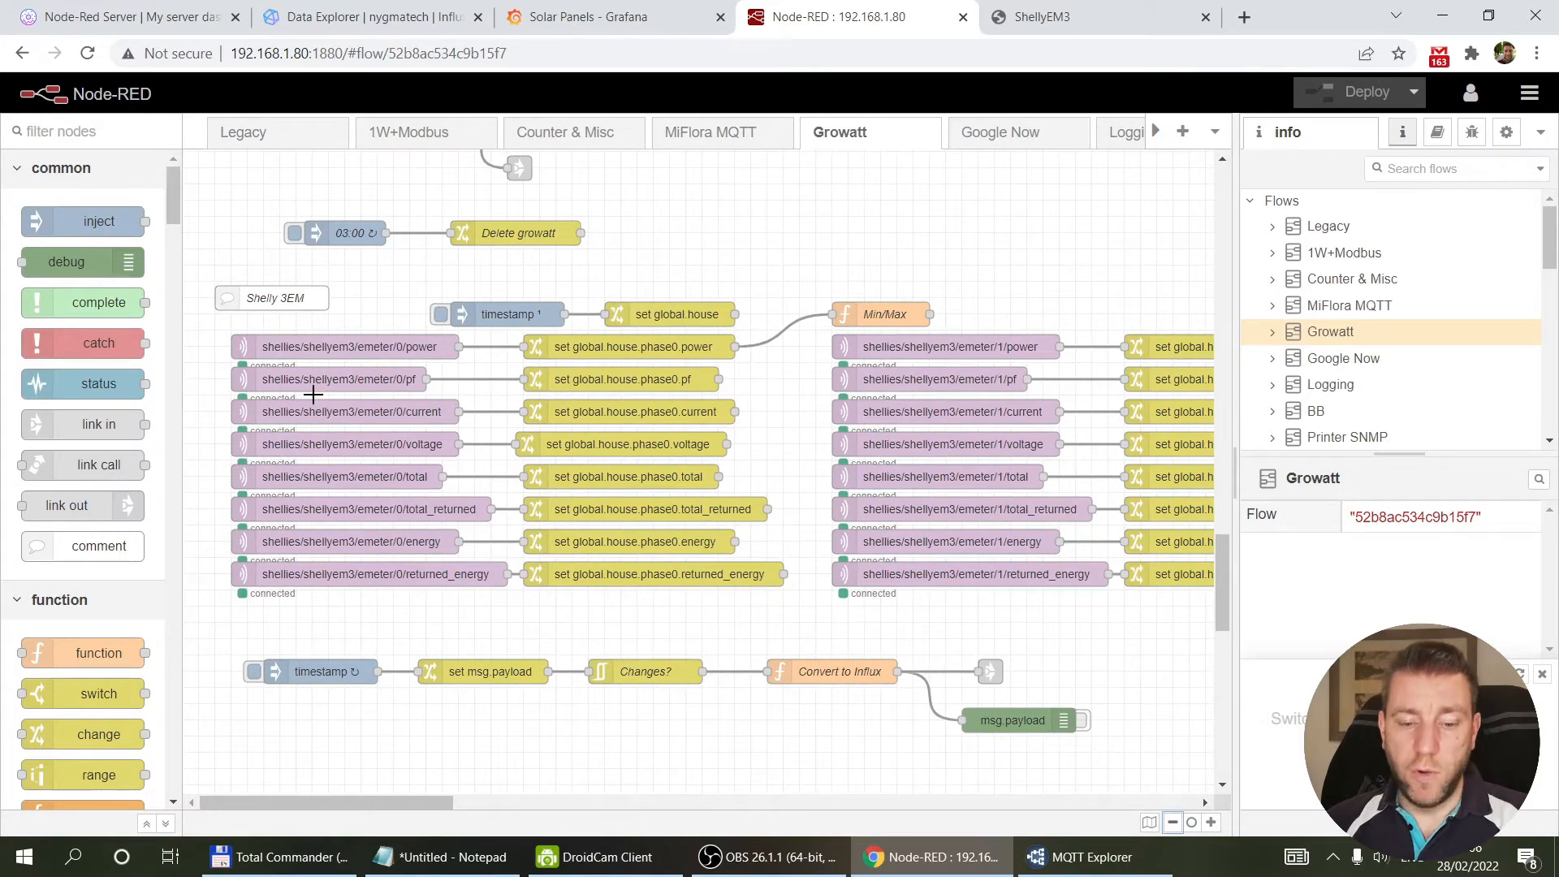
{"action": "scroll", "coordinate": [337, 800], "scroll_direction": "right", "scroll_amount": 10}
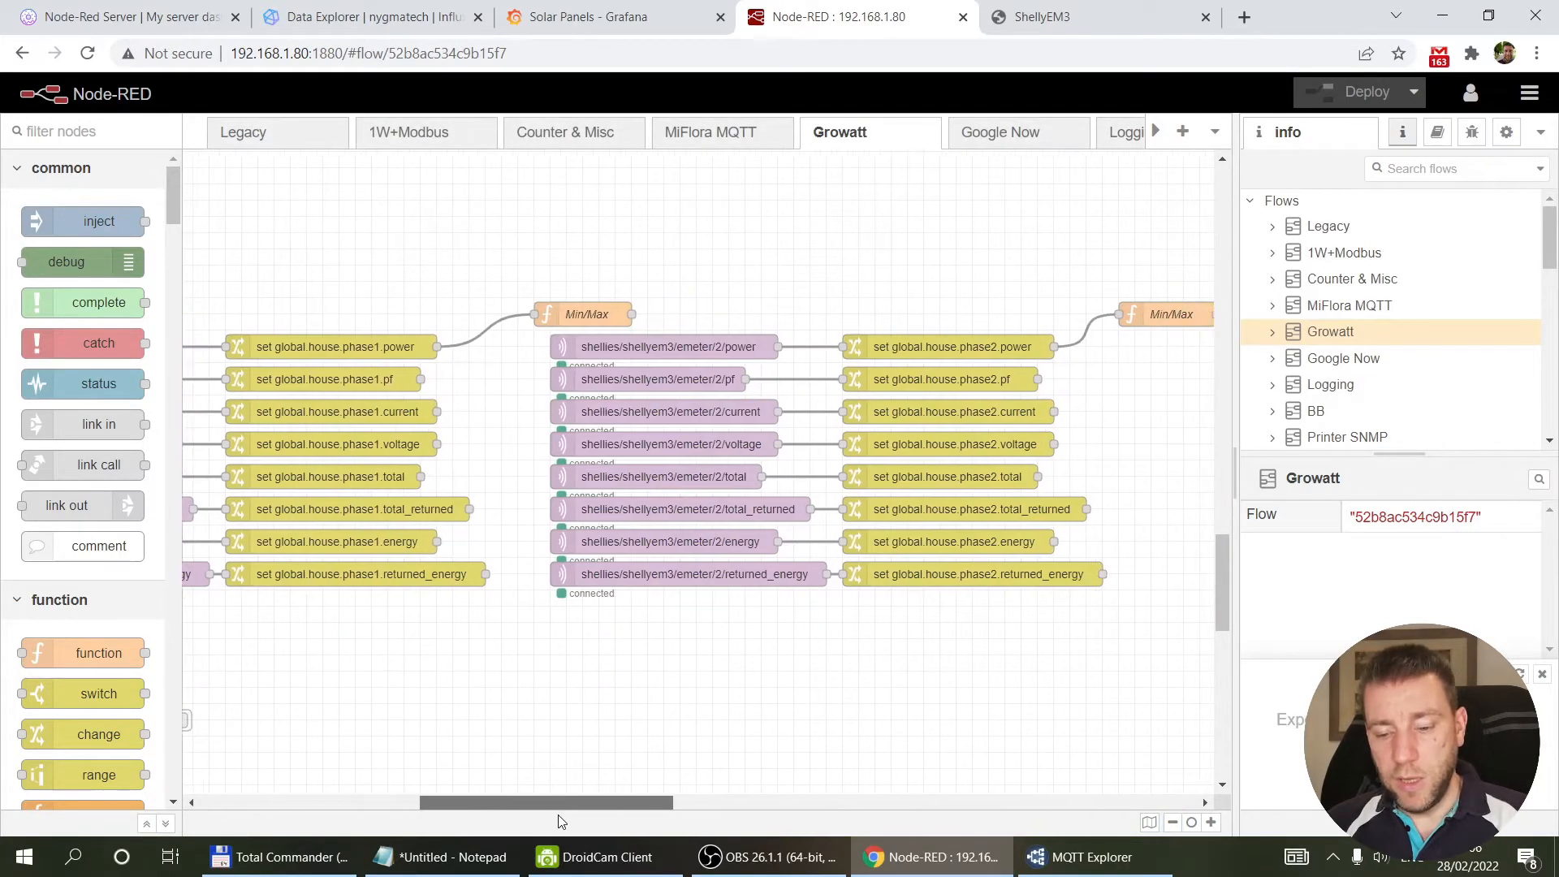
{"action": "scroll", "coordinate": [325, 804], "scroll_direction": "left", "scroll_amount": 10}
Step: Inspect the rule of the change node that sets global.house.phase0.power, and close it without changes
{"action": "left_click", "coordinate": [597, 347]}
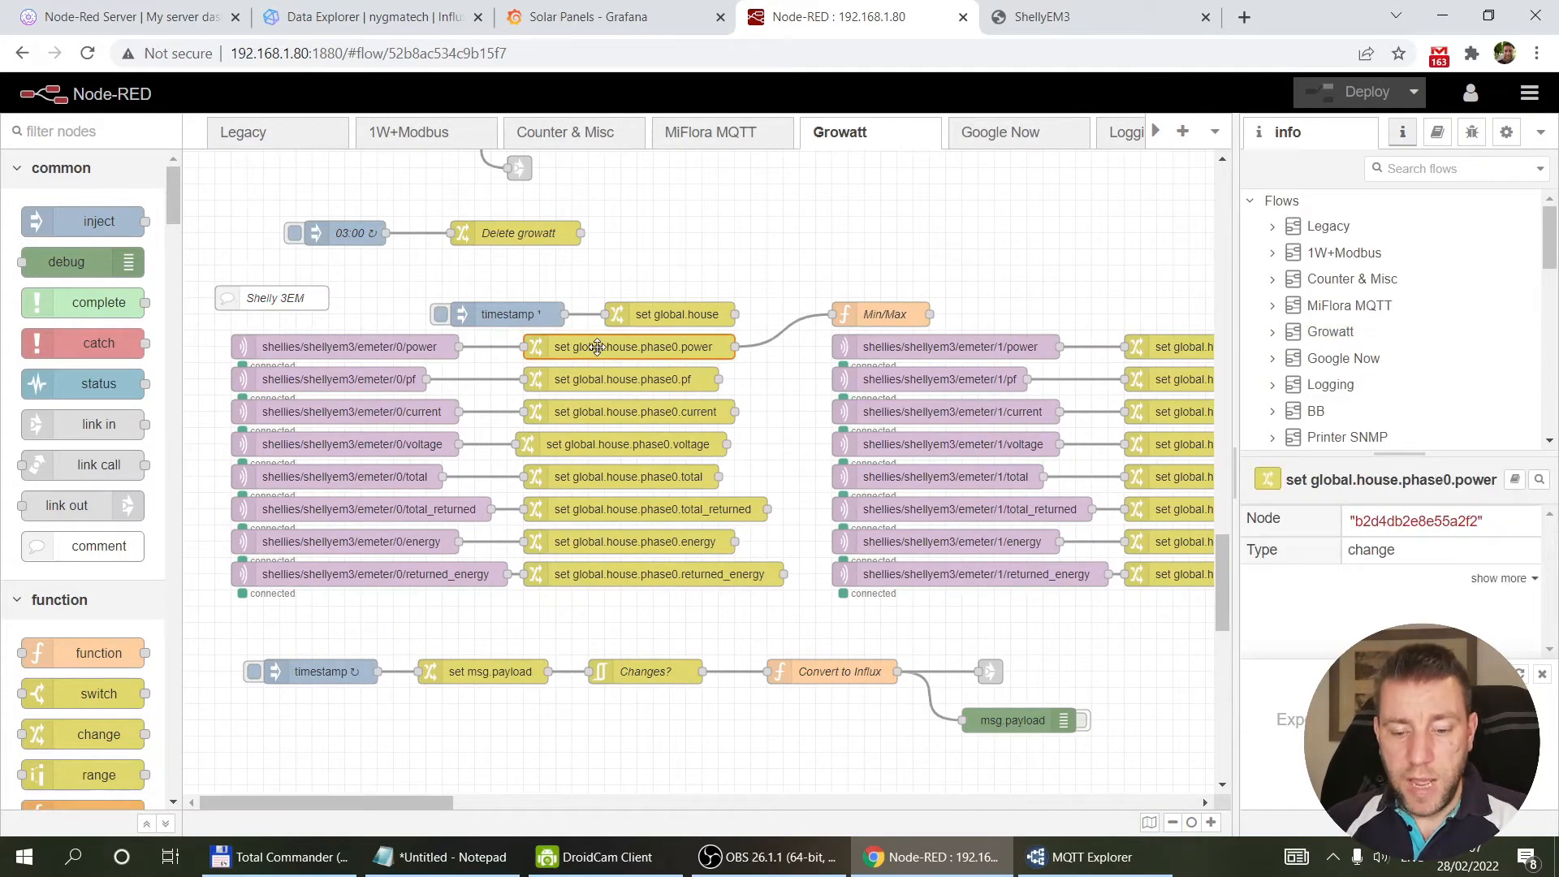
{"action": "double_click", "coordinate": [596, 347]}
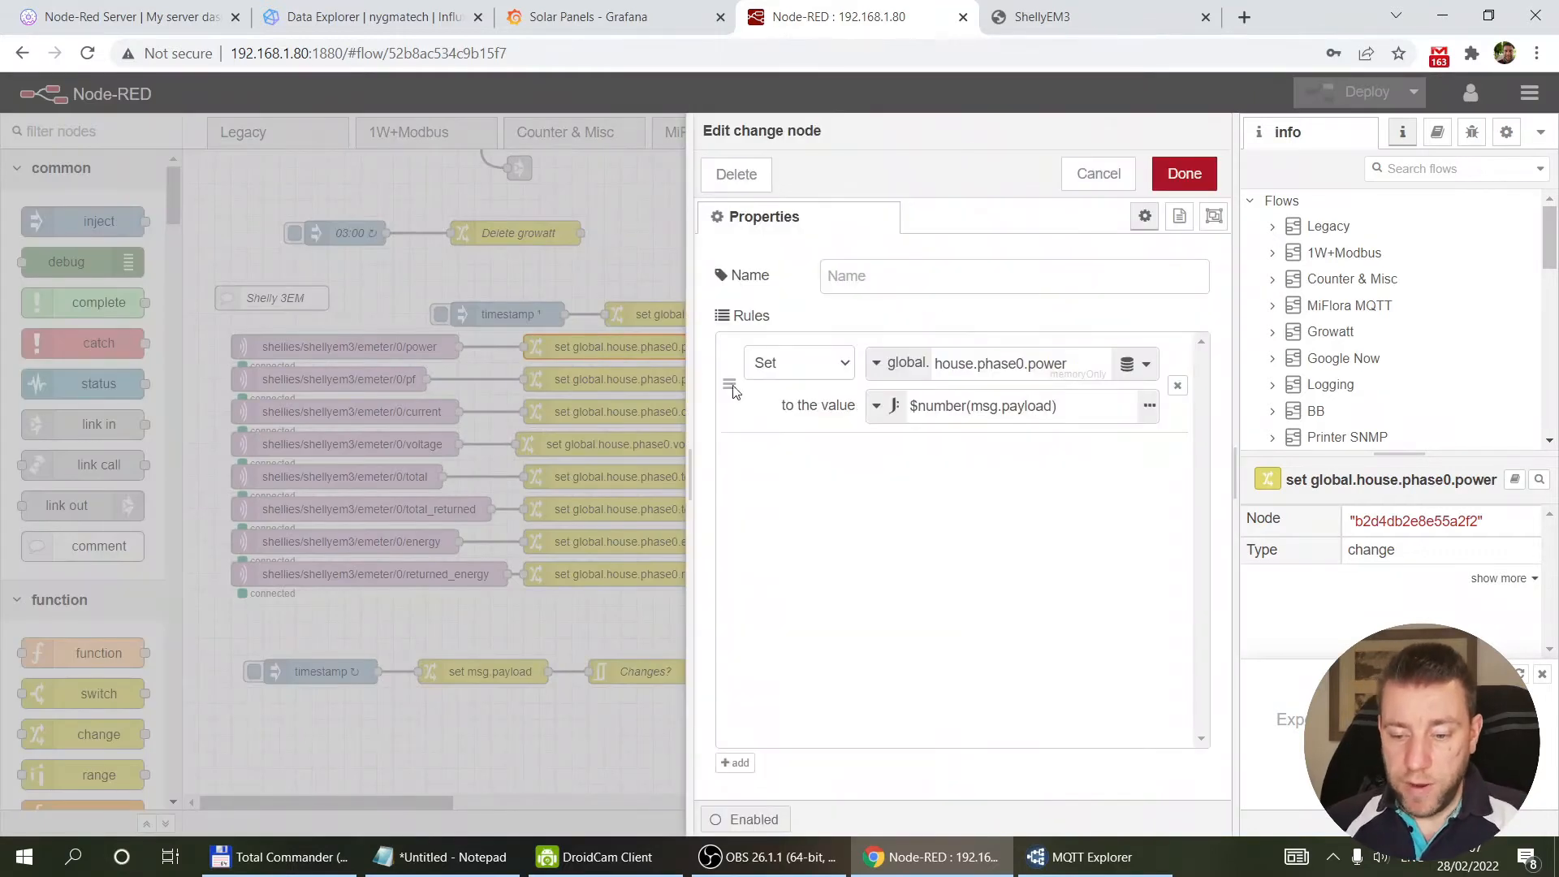
{"action": "left_click", "coordinate": [1121, 173]}
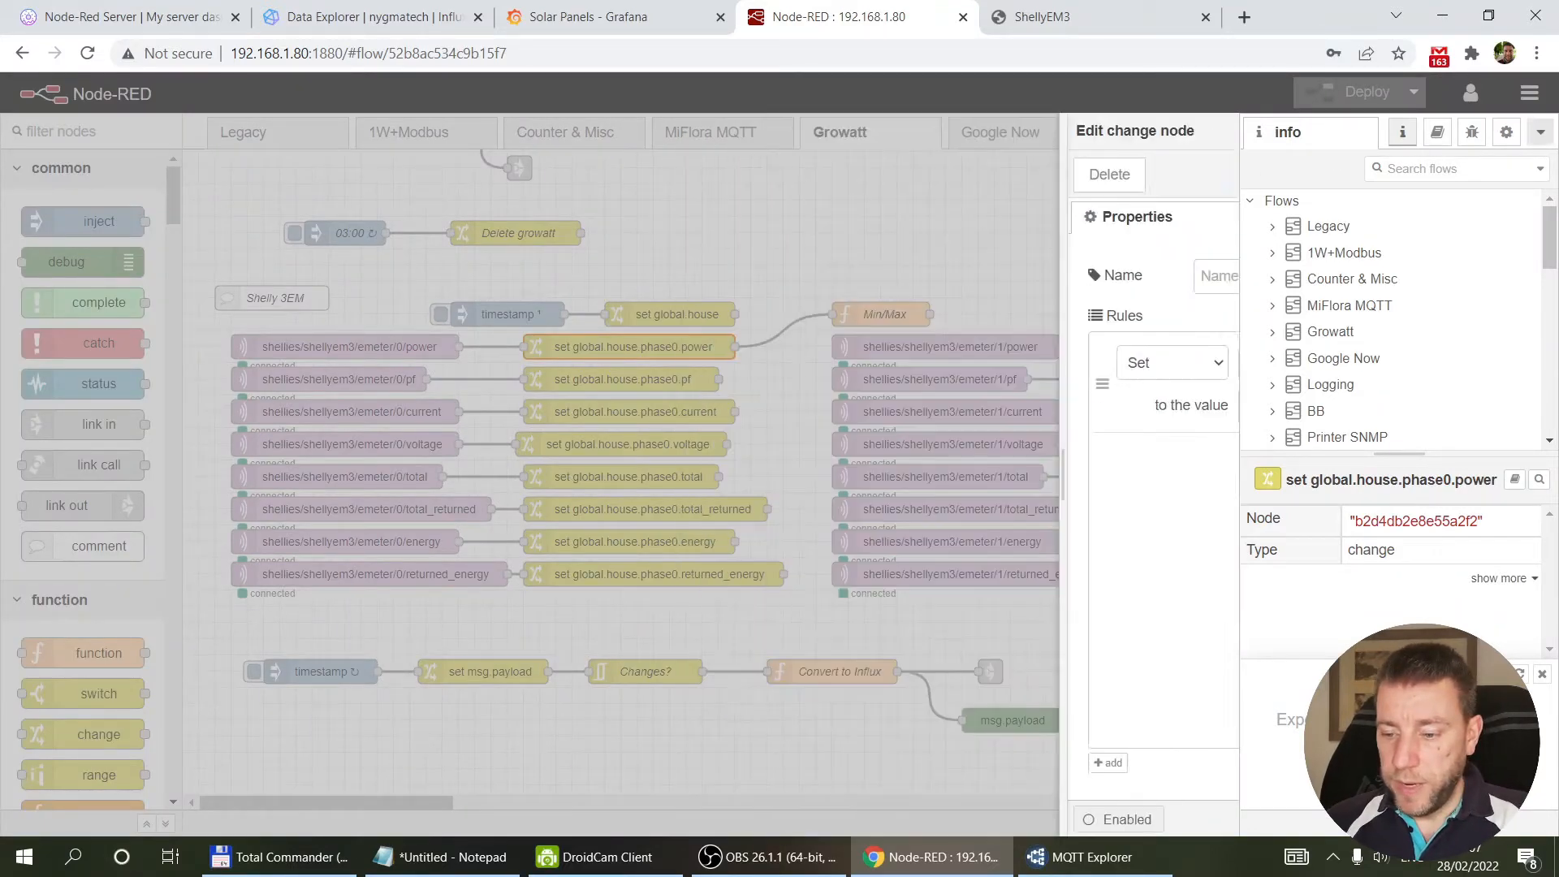
Step: Load the global context data in Node-RED and expand the house object's phase0 to examine its stored values
{"action": "left_click", "coordinate": [1543, 135]}
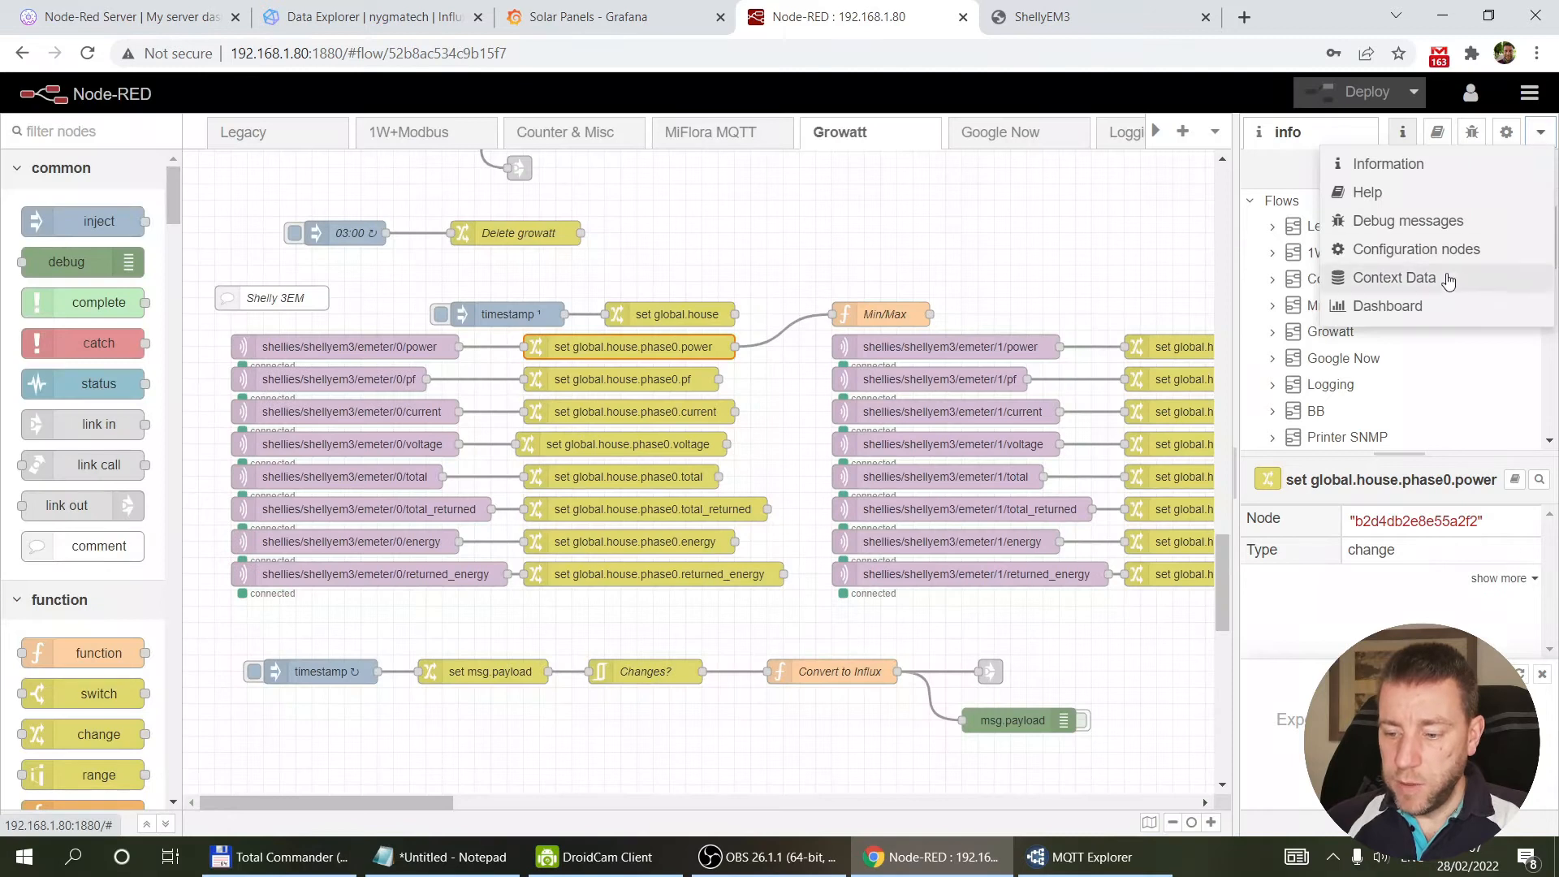
{"action": "left_click", "coordinate": [1406, 279]}
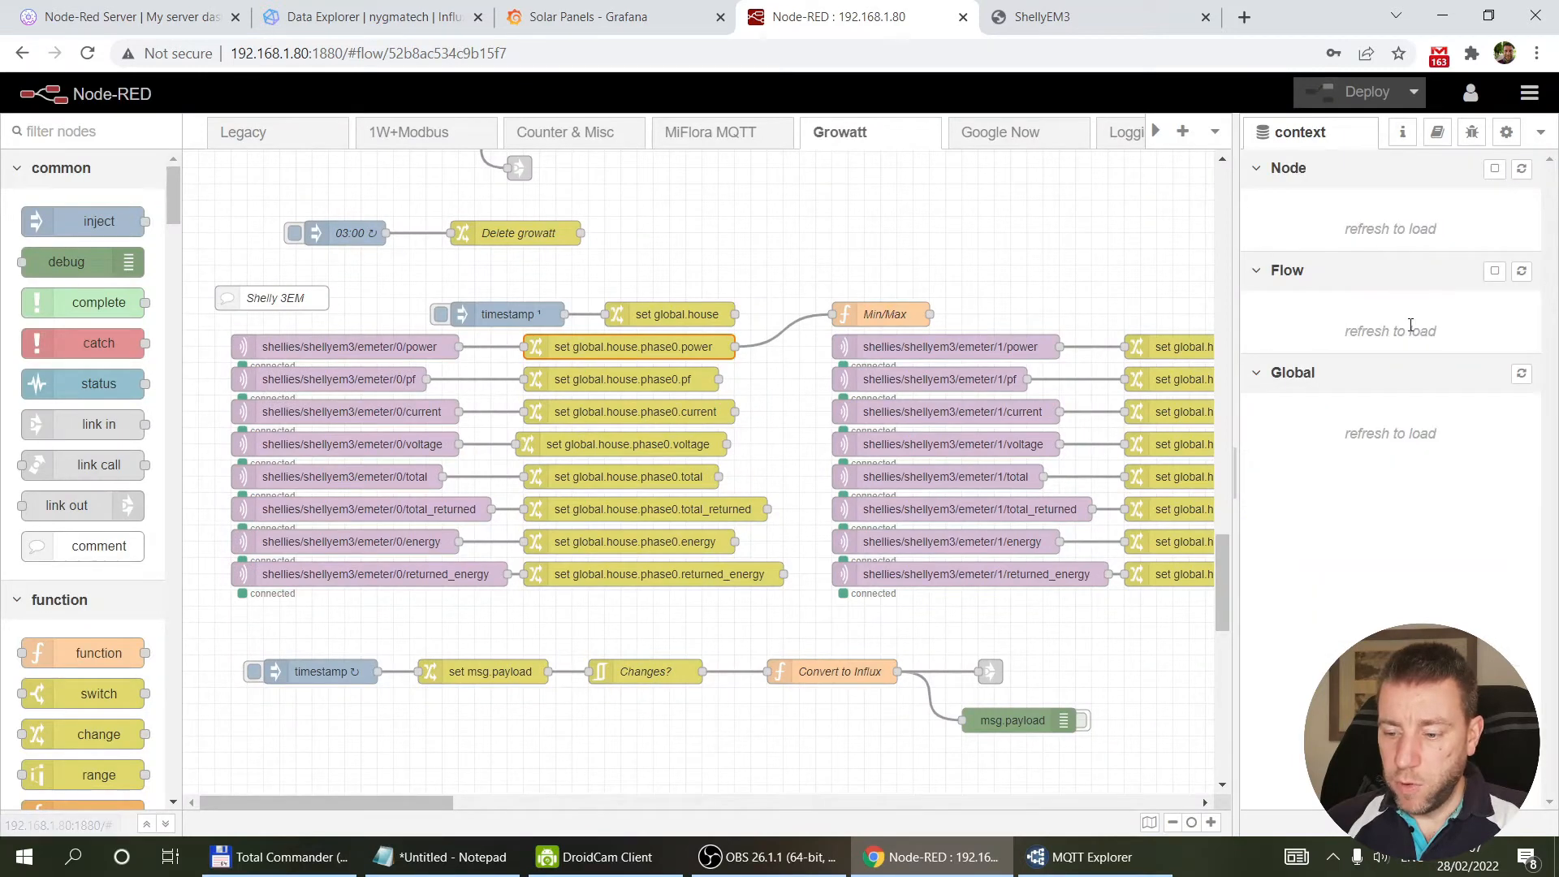
{"action": "left_click", "coordinate": [1521, 375]}
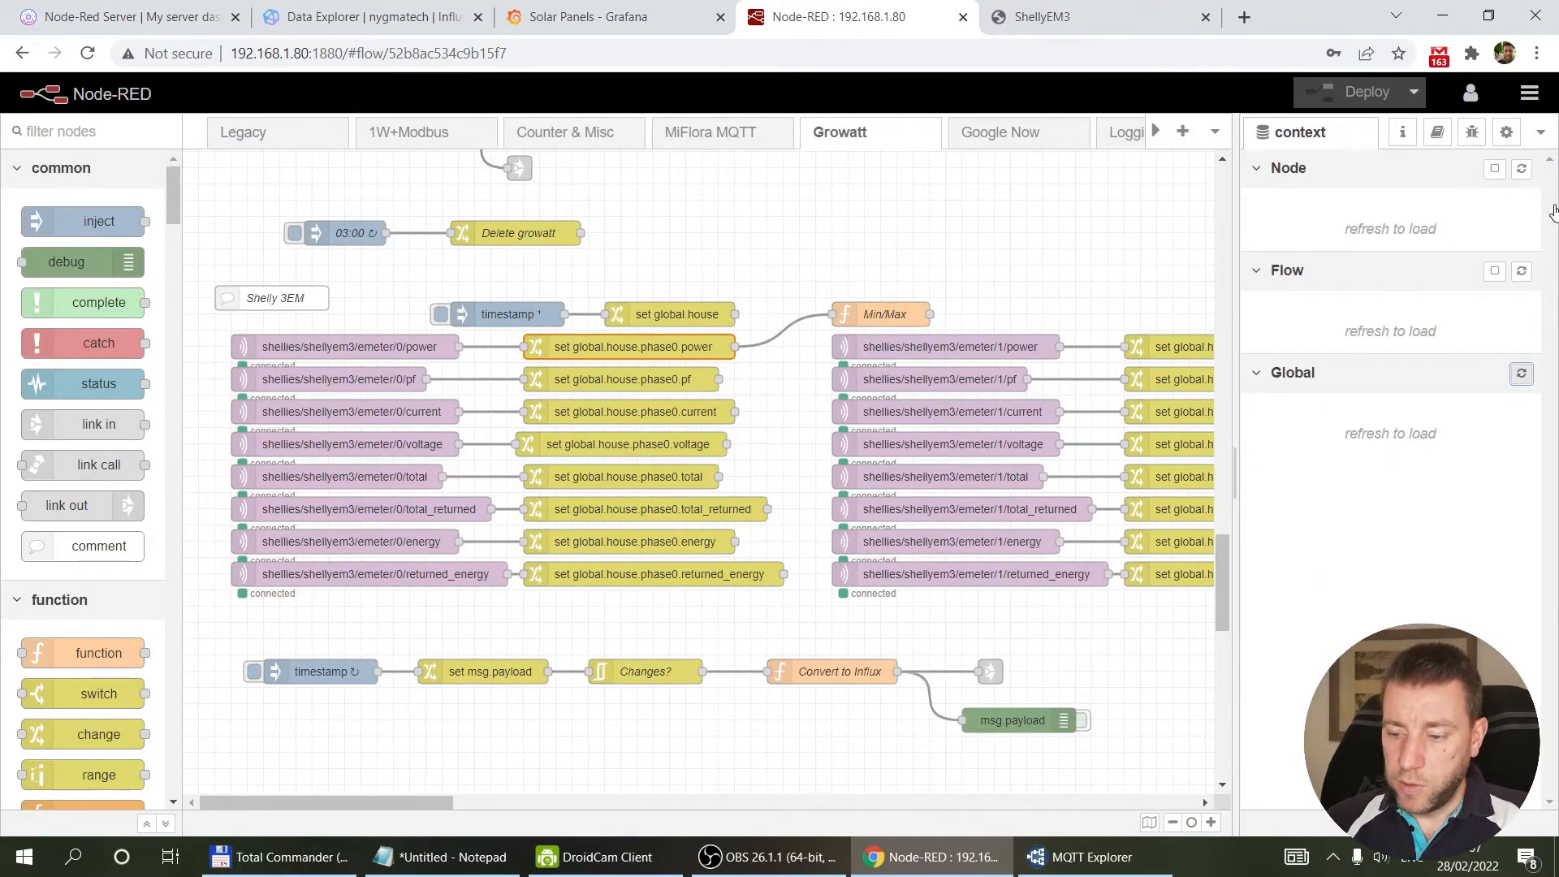
{"action": "left_click_drag", "start_coordinate": [1550, 213], "coordinate": [1529, 728]}
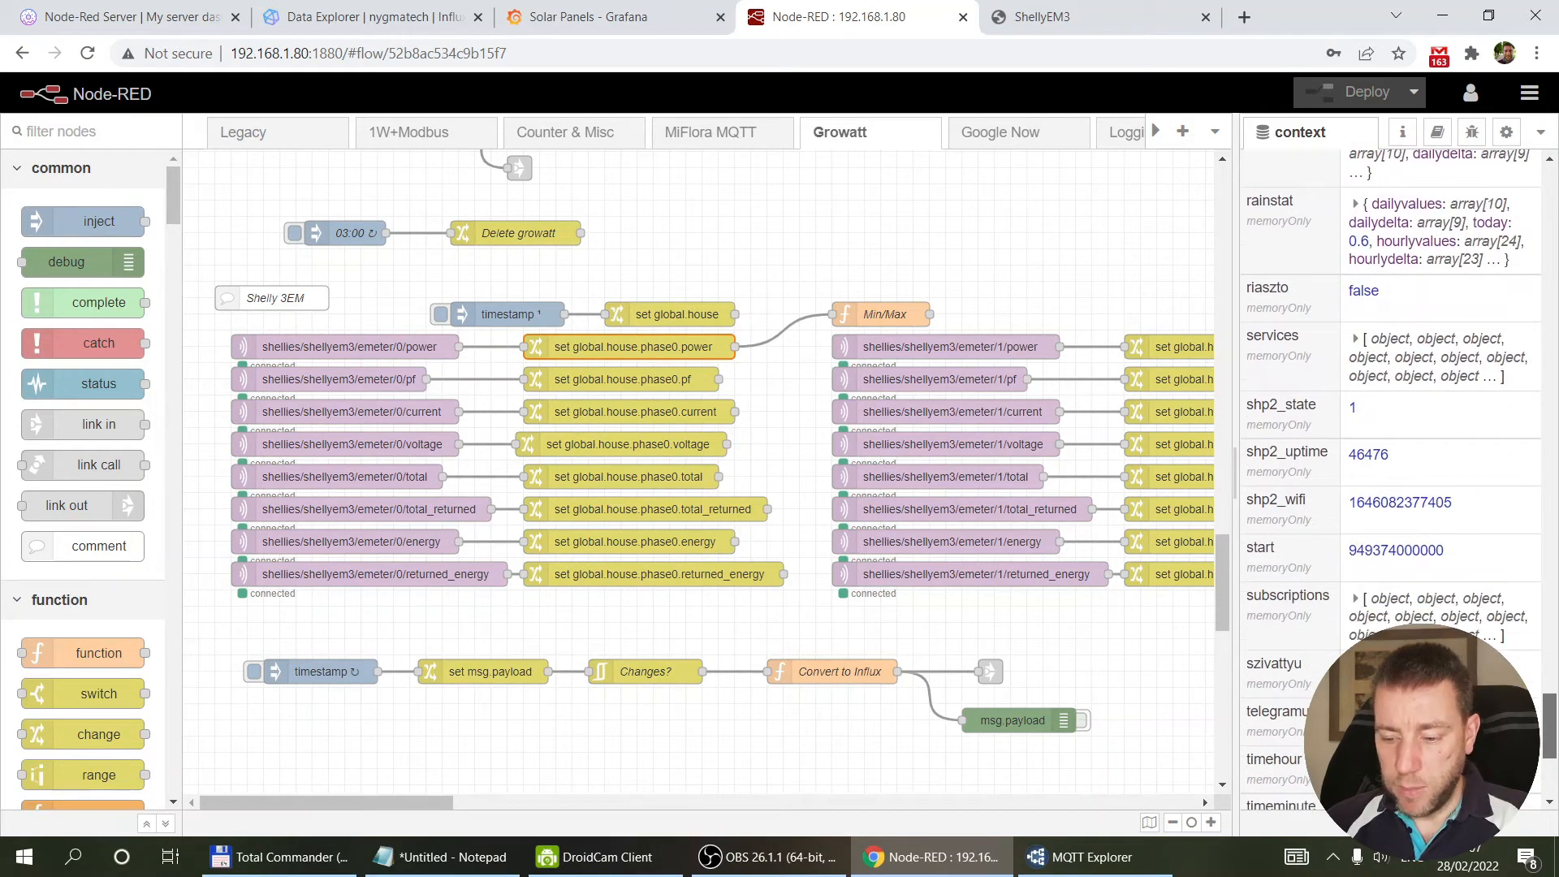
{"action": "scroll", "coordinate": [1378, 601], "scroll_direction": "up", "scroll_amount": 10}
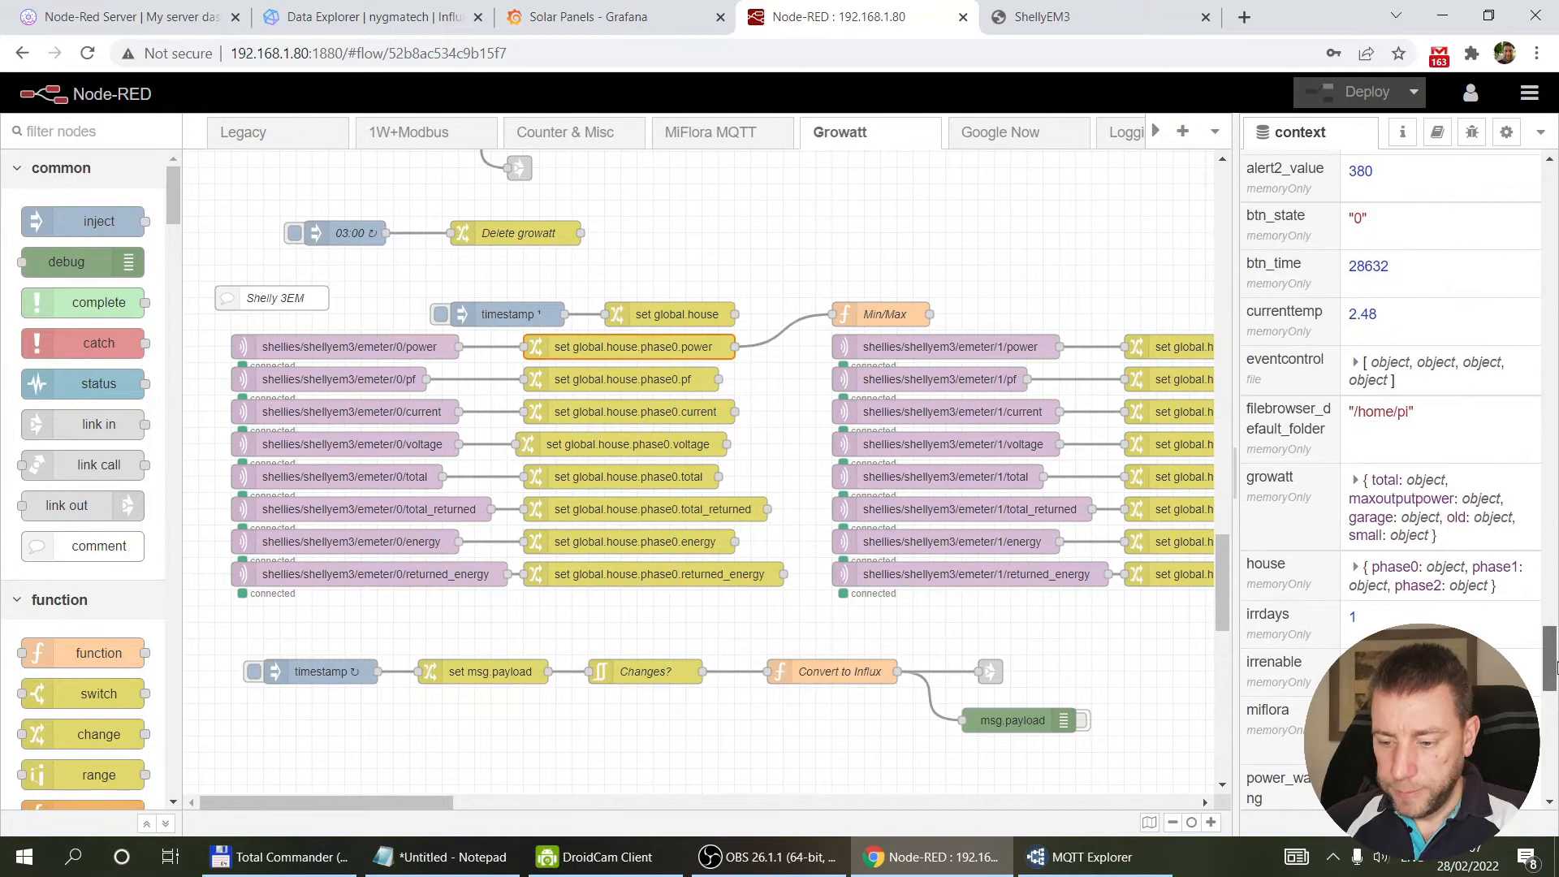
{"action": "left_click", "coordinate": [1374, 575]}
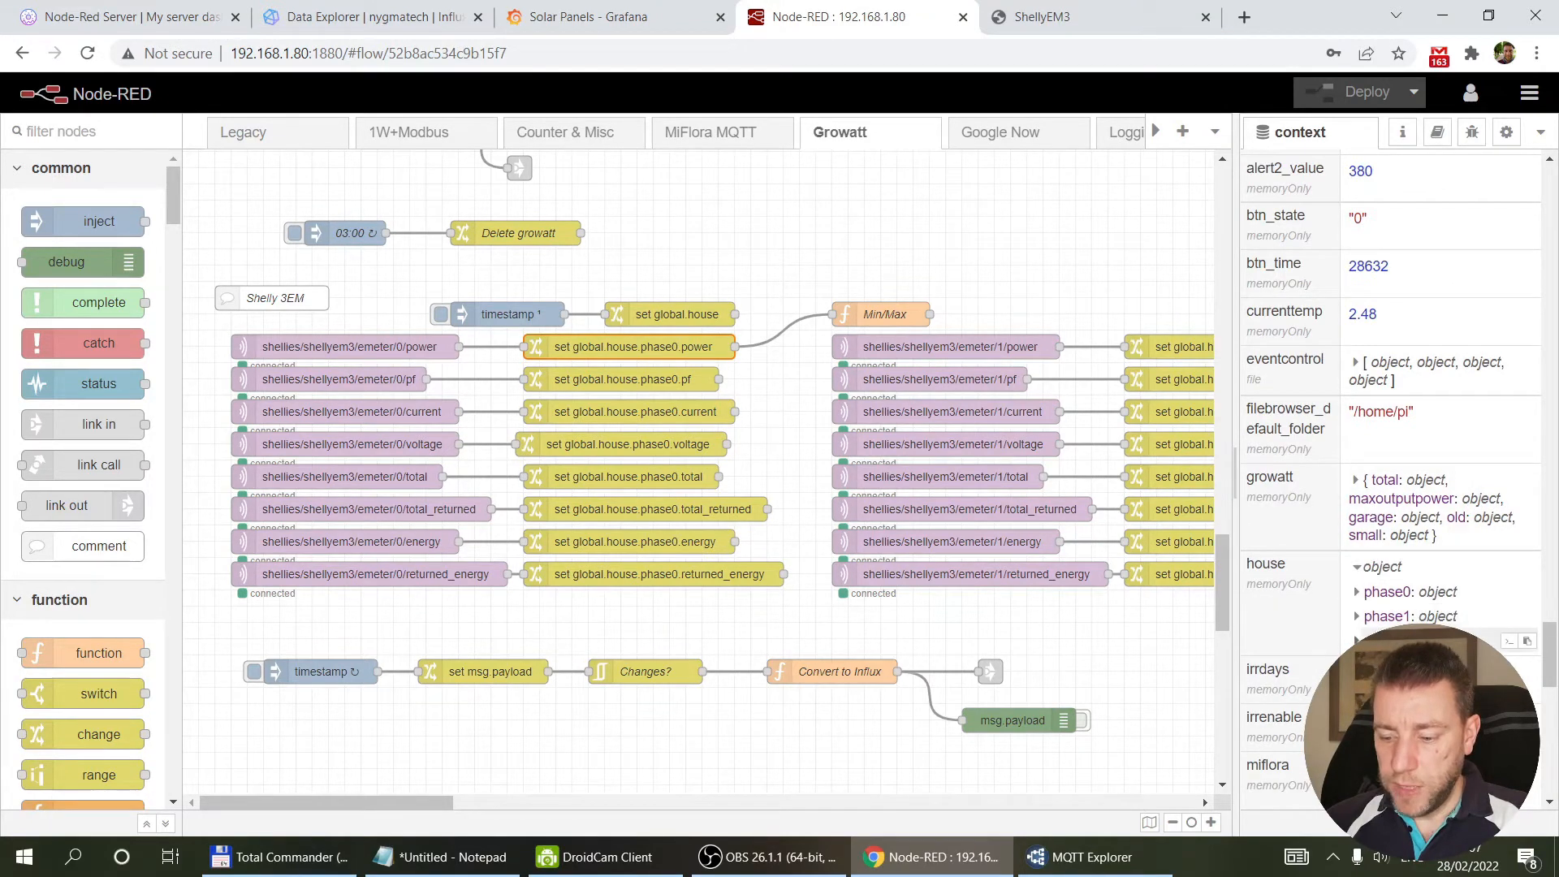
{"action": "left_click", "coordinate": [1356, 595]}
{"action": "scroll", "coordinate": [1380, 561], "scroll_direction": "down", "scroll_amount": 1}
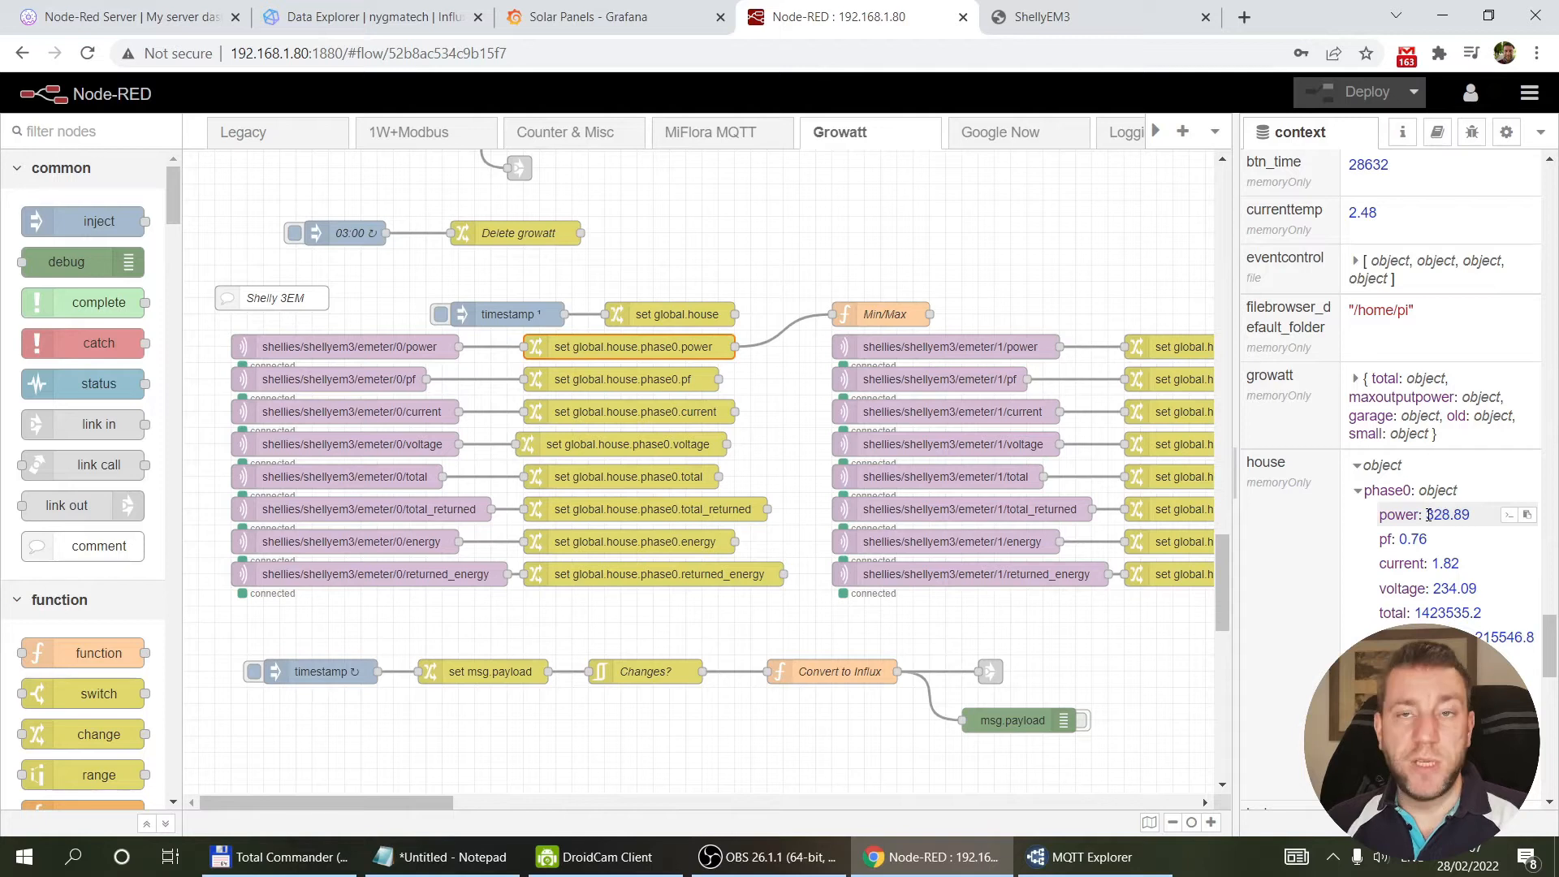
Step: Inspect the JSON value that the "set global.house" change node assigns to global.house, and close the node without changes
{"action": "left_click", "coordinate": [634, 316]}
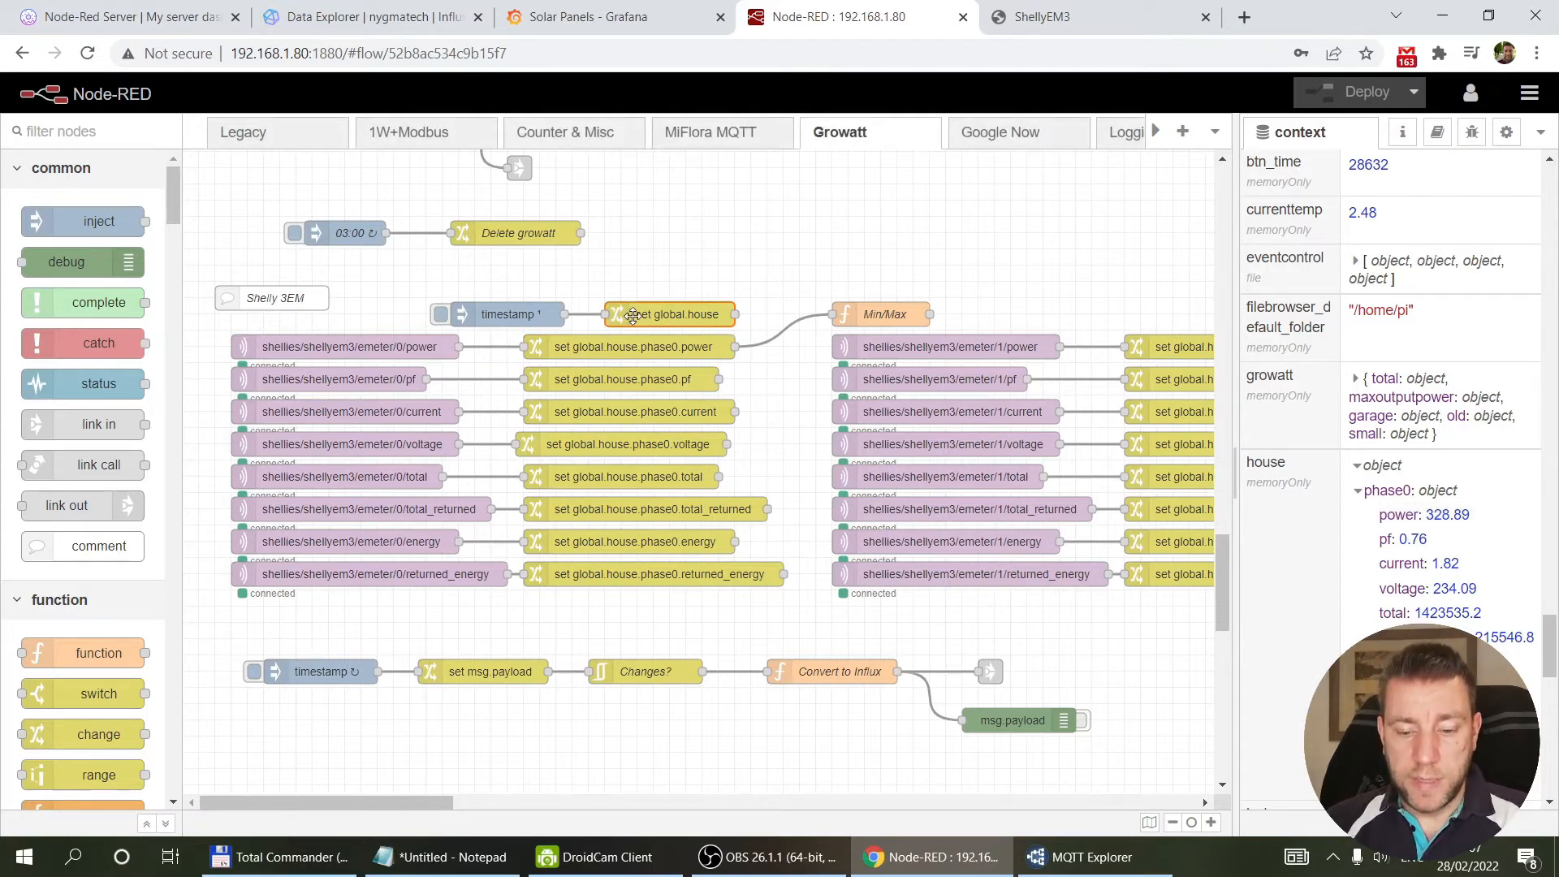
{"action": "double_click", "coordinate": [632, 316]}
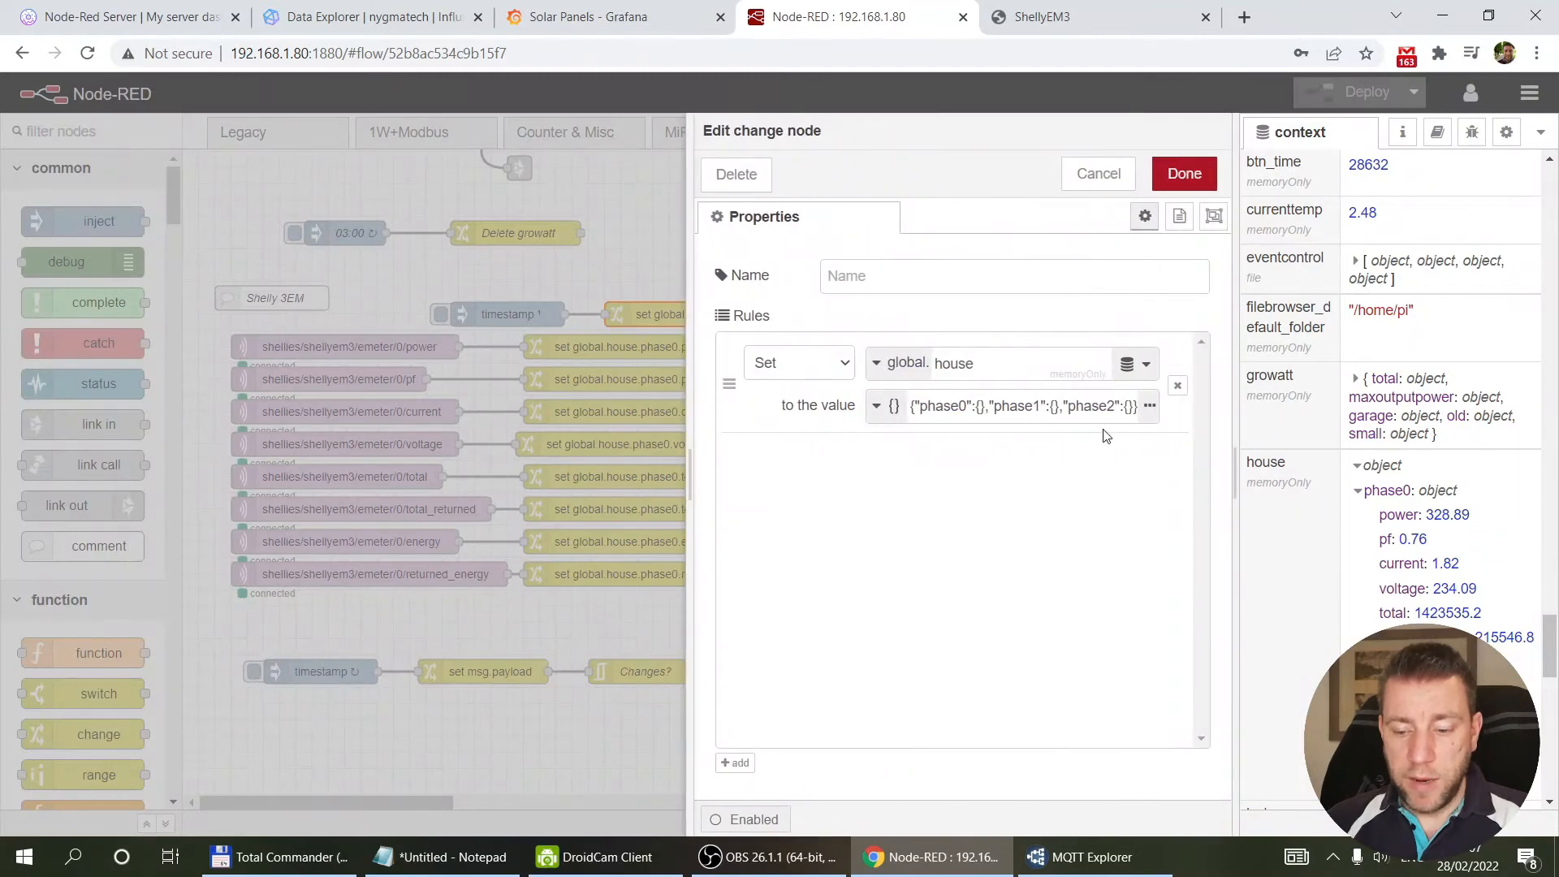
{"action": "left_click", "coordinate": [1149, 408]}
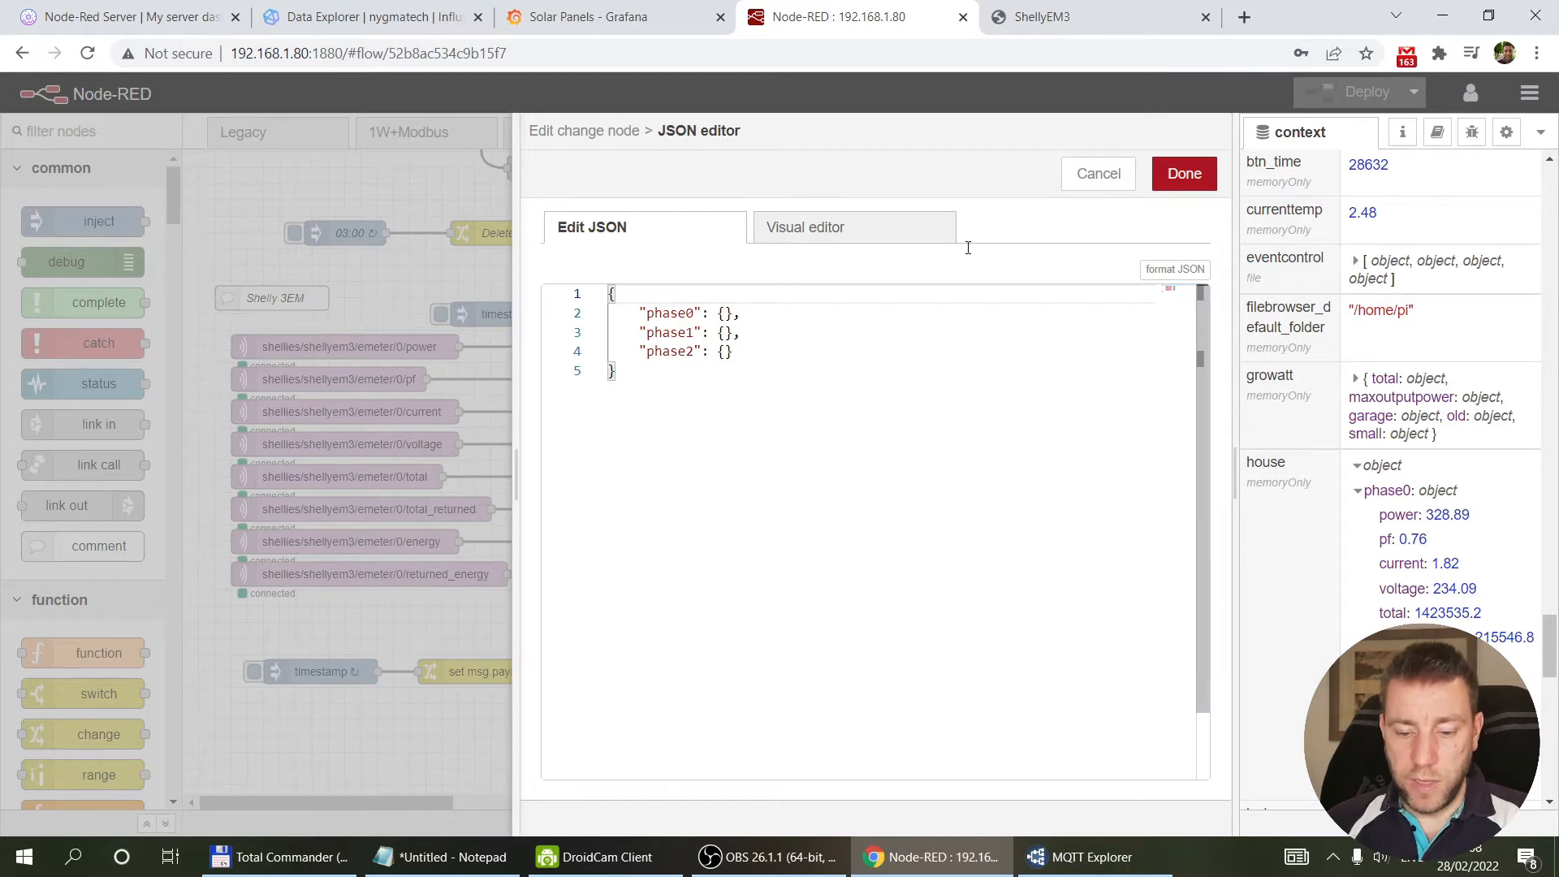
{"action": "left_click", "coordinate": [1099, 174]}
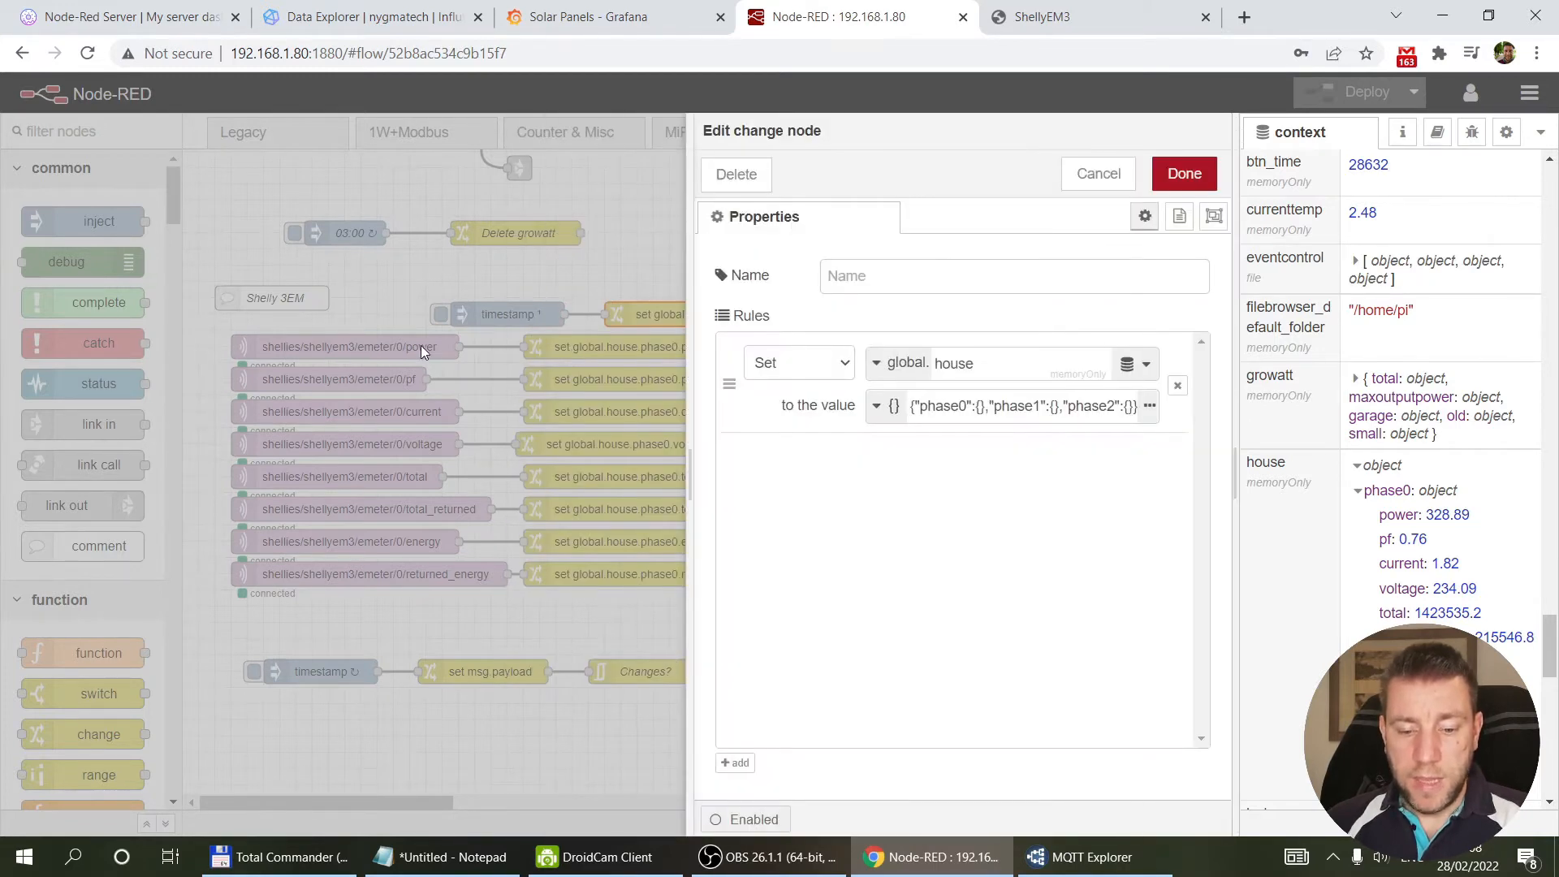
{"action": "left_click", "coordinate": [1098, 174]}
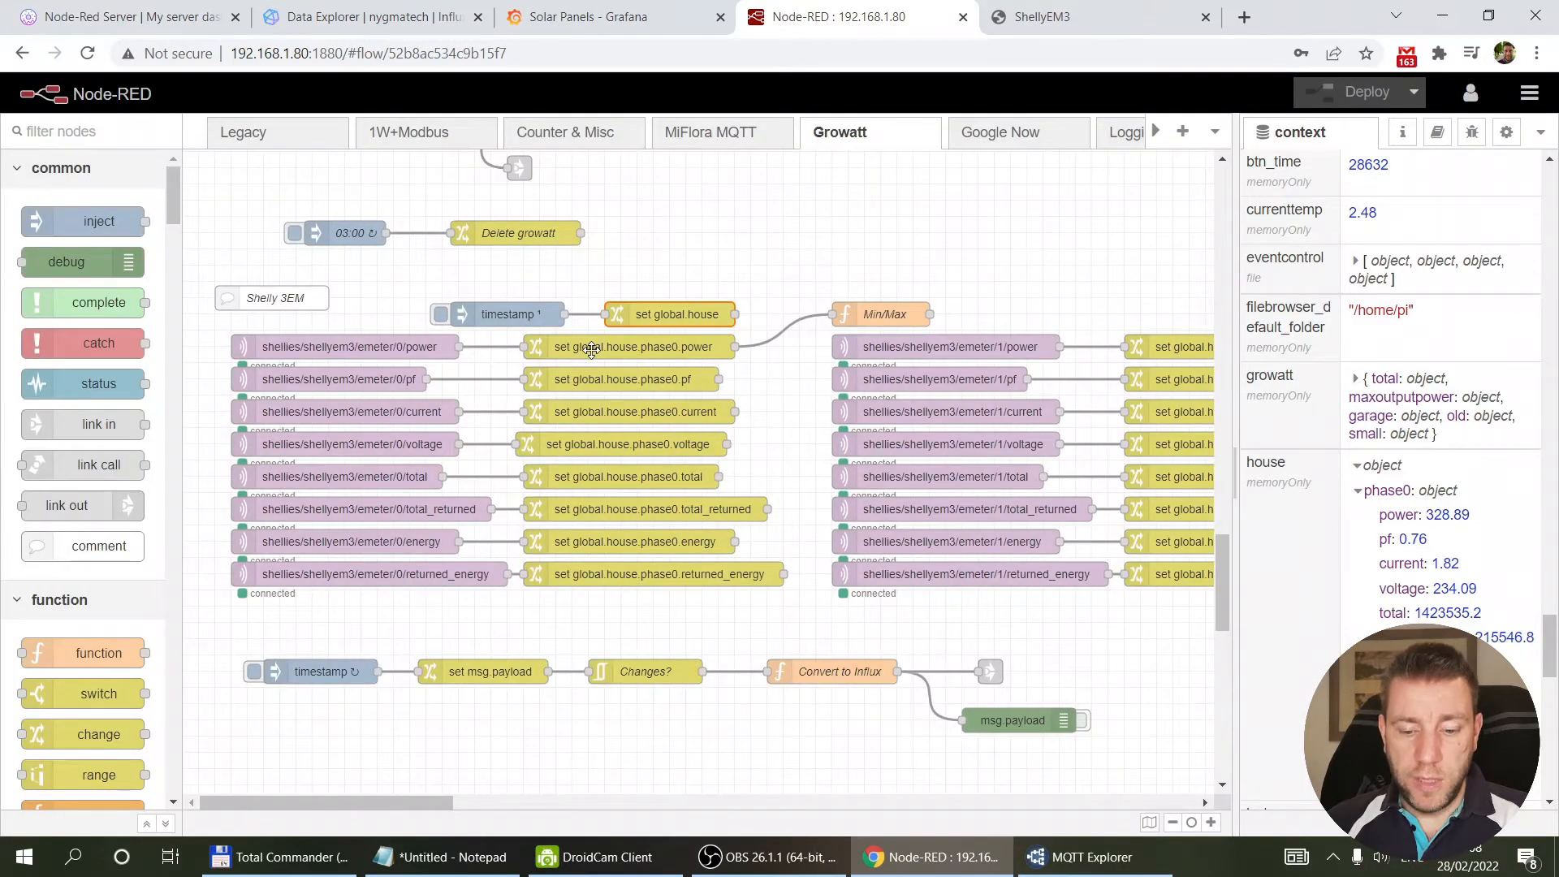
Step: Compare the value expressions of the change nodes for global.house.phase0.power and global.house.phase0.pf, closing both without changes
{"action": "left_click", "coordinate": [591, 349]}
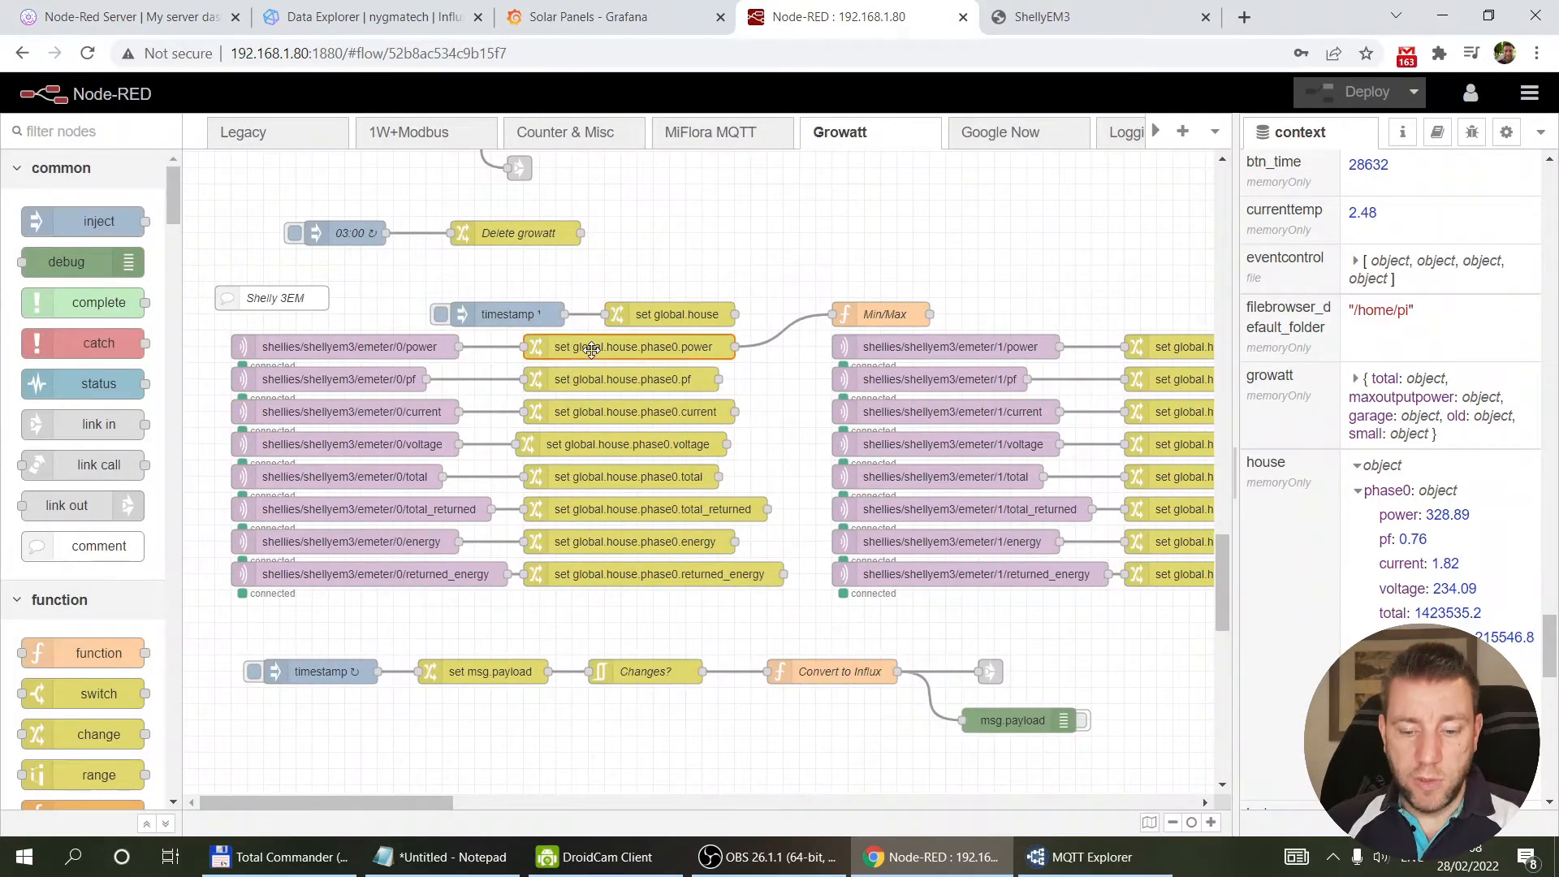
{"action": "double_click", "coordinate": [591, 349]}
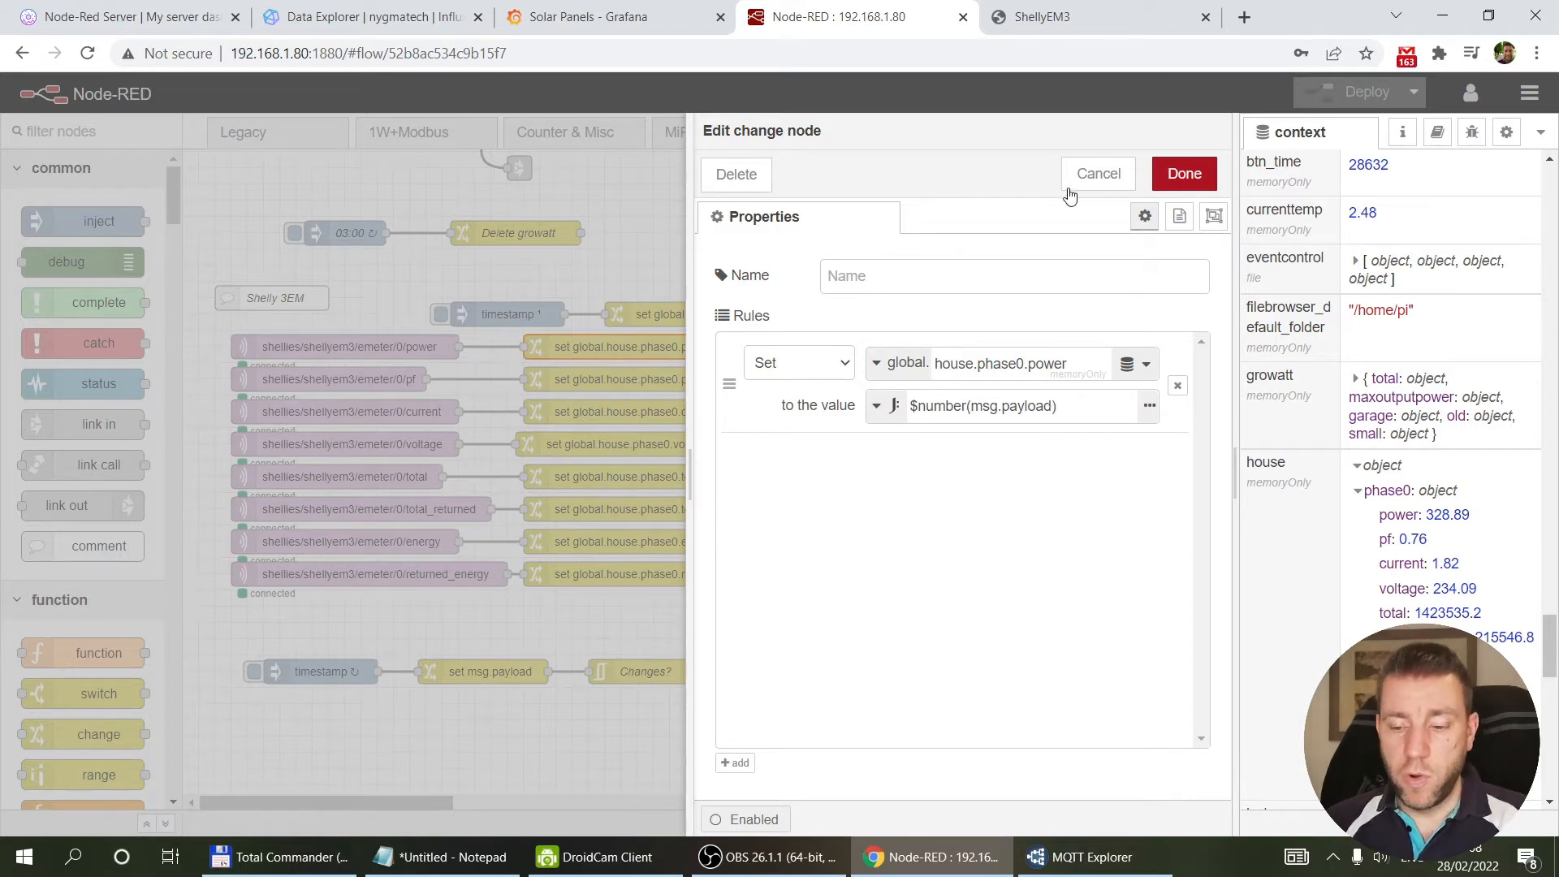
{"action": "left_click", "coordinate": [1099, 173]}
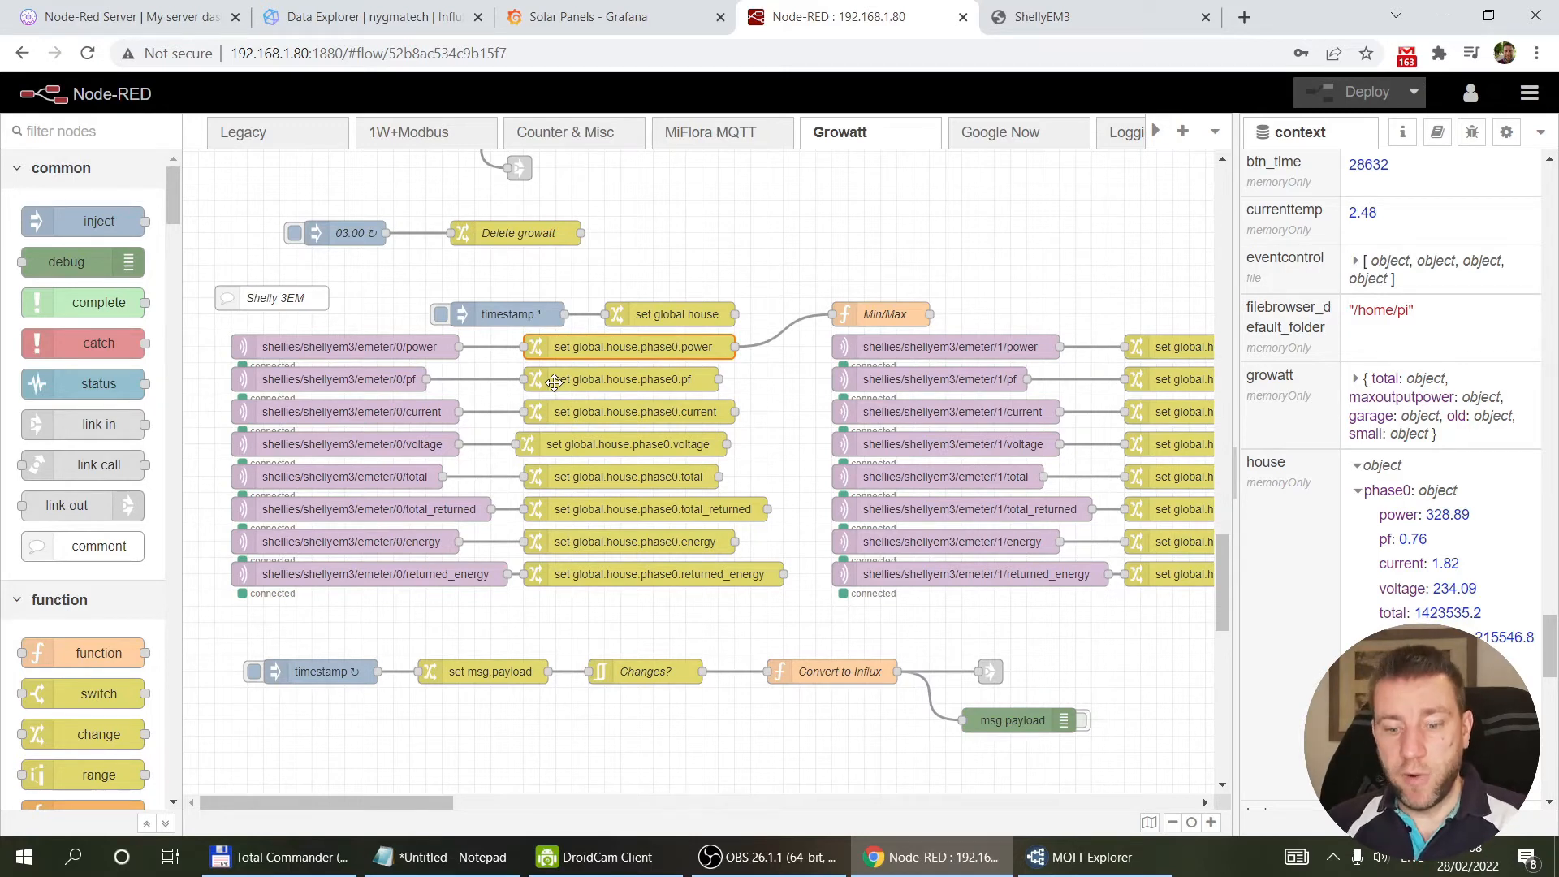
{"action": "double_click", "coordinate": [554, 382]}
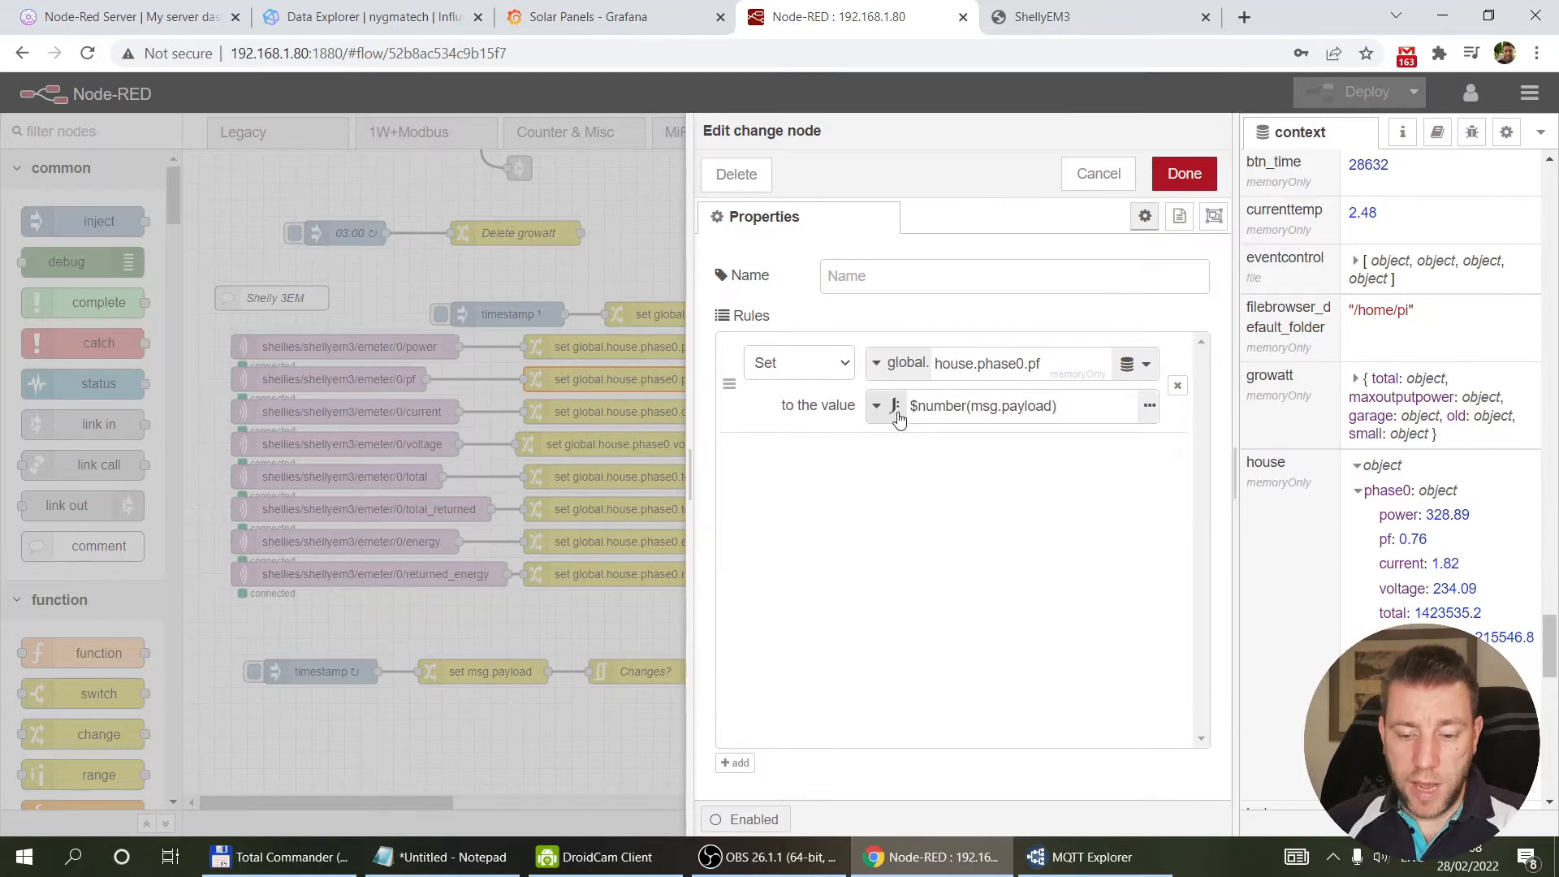
{"action": "left_click", "coordinate": [898, 413]}
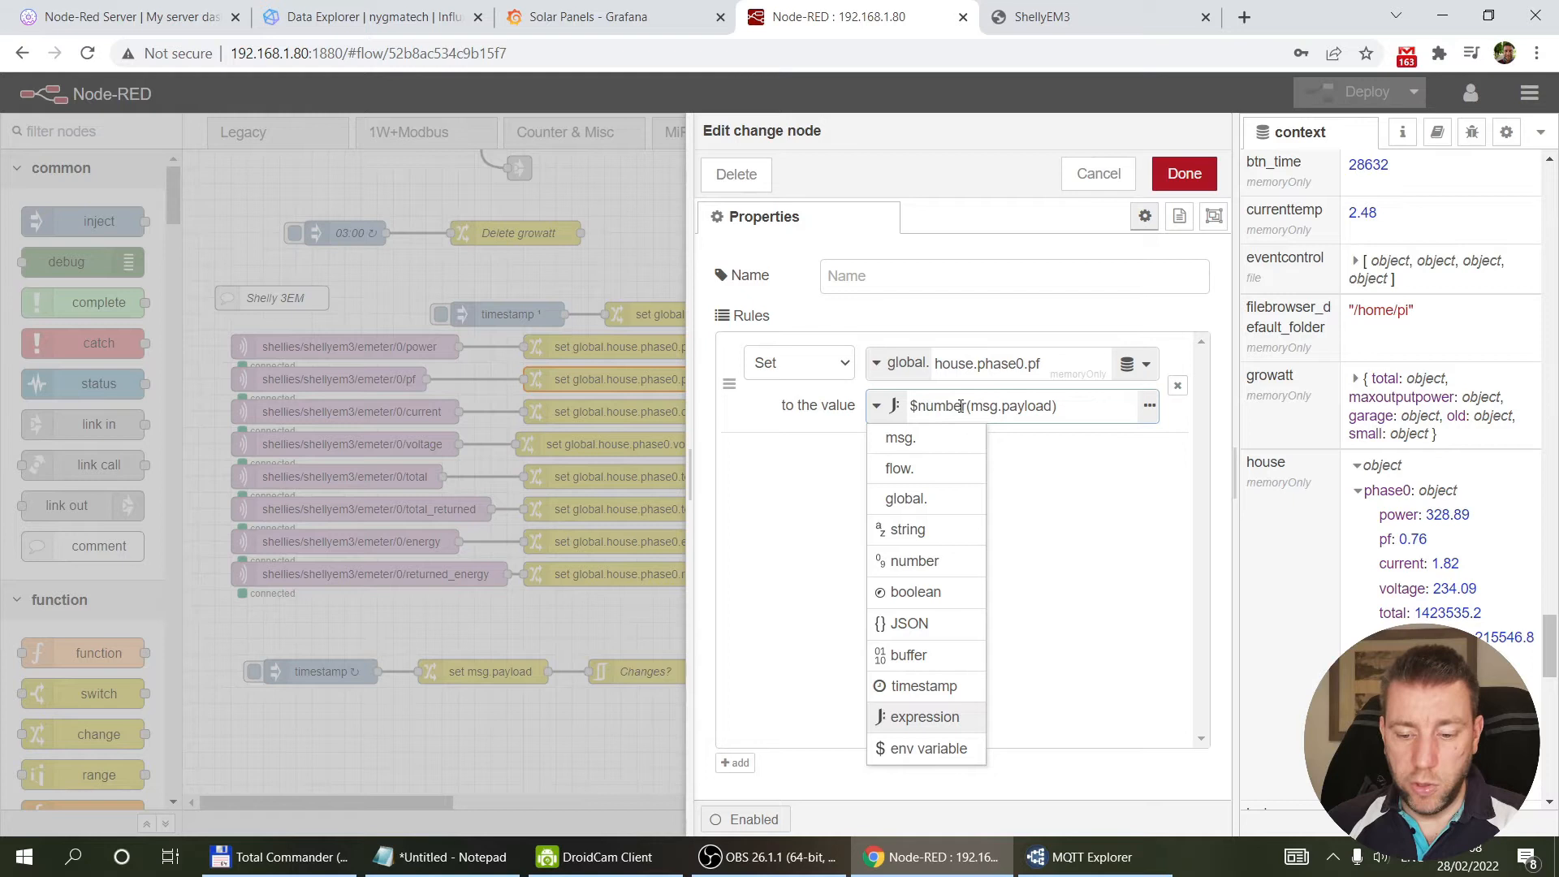
{"action": "left_click", "coordinate": [1004, 406]}
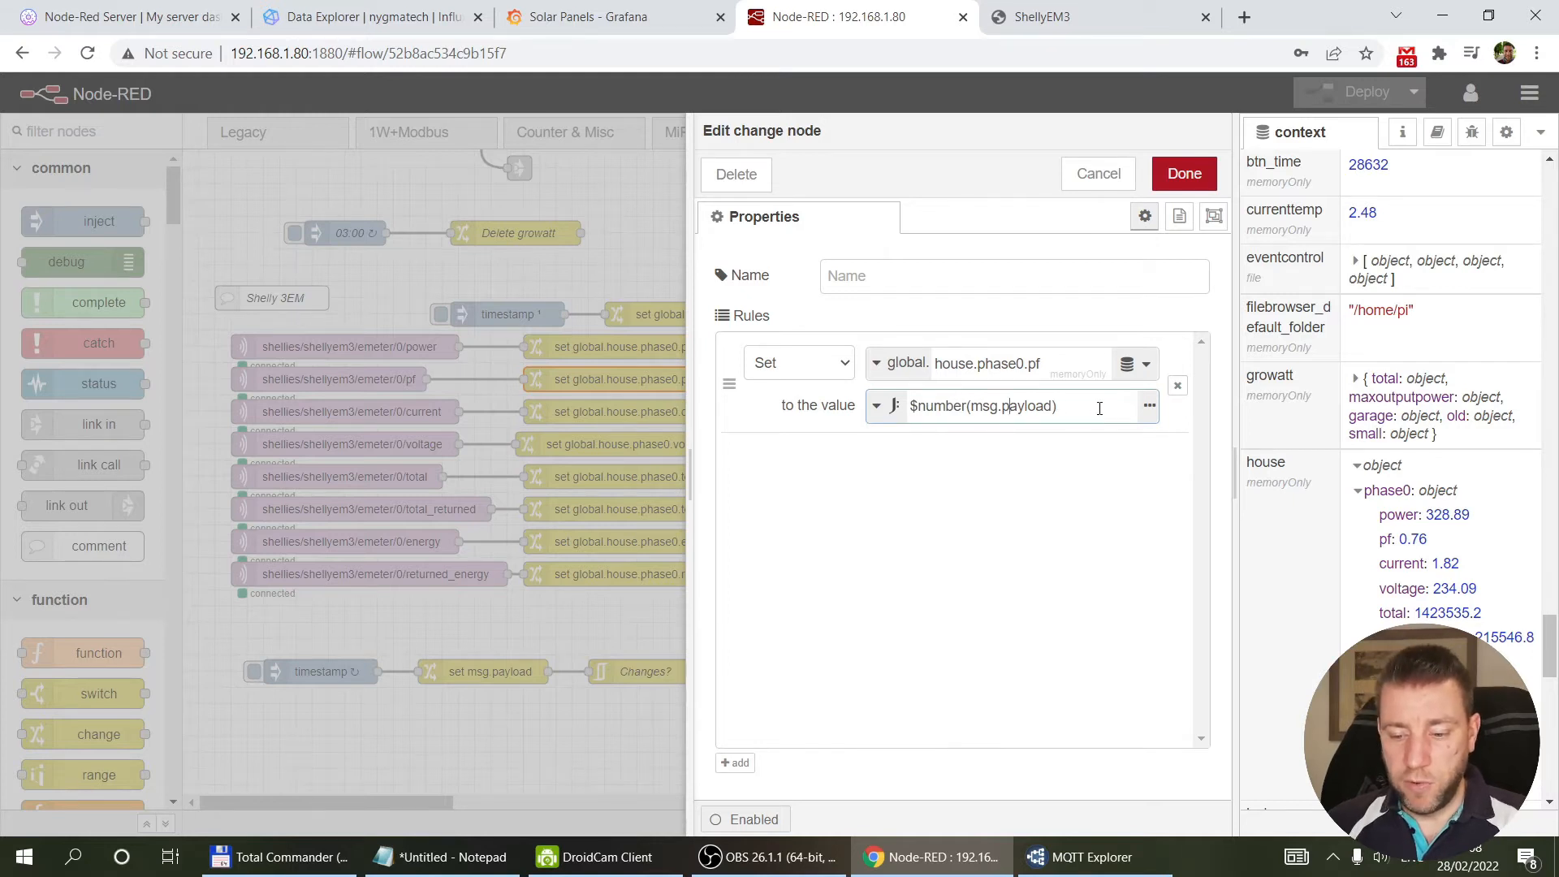
{"action": "left_click", "coordinate": [1089, 177]}
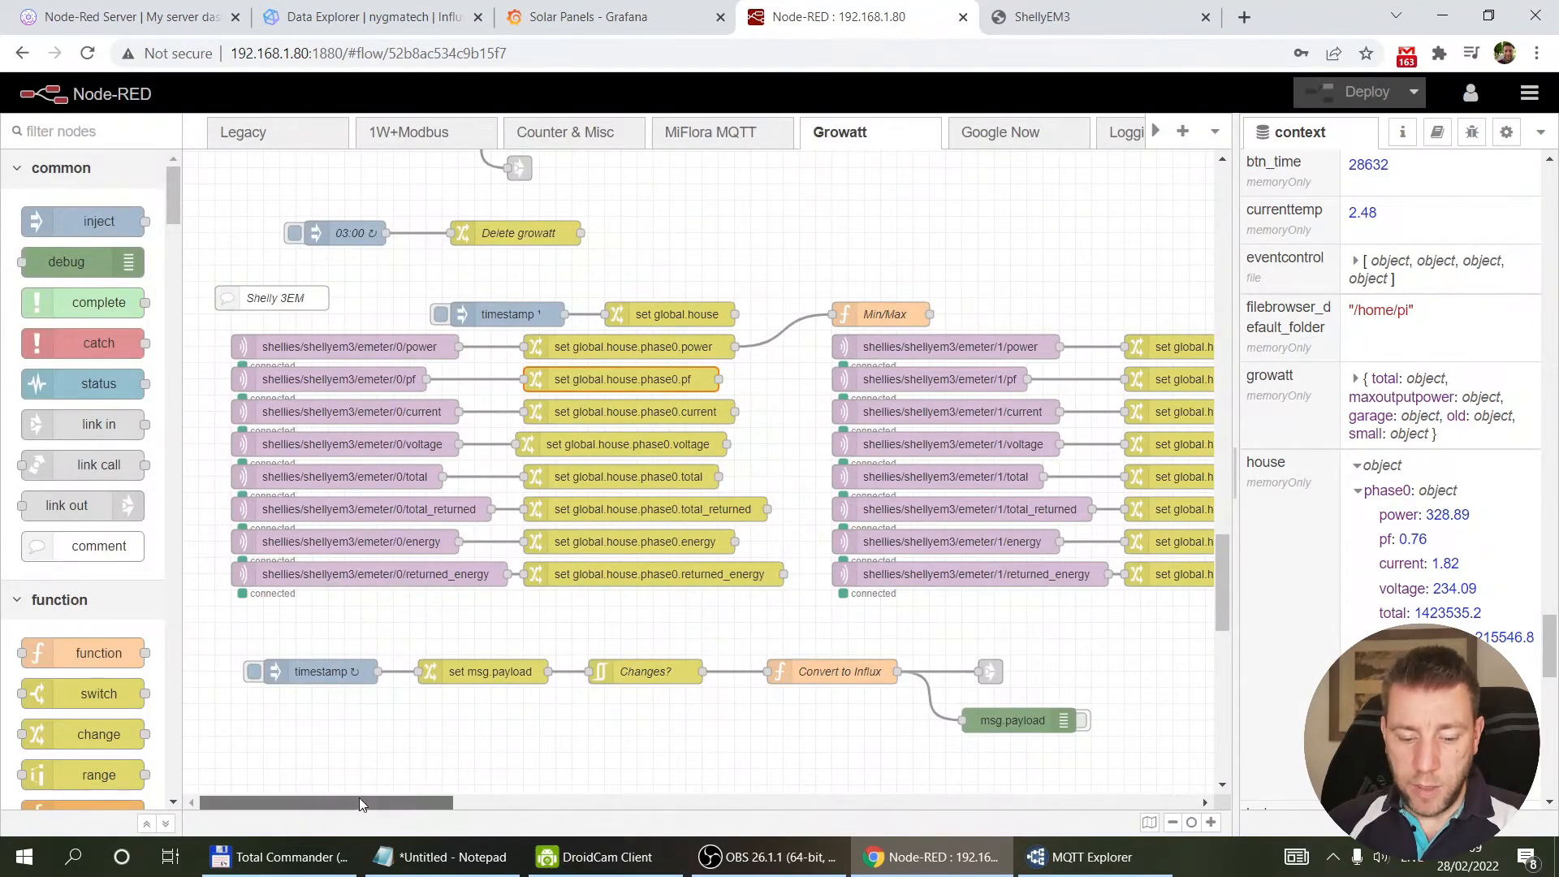
Step: Read through the On Message code of the Min/Max function node fed by the phase0 power node, and close it without changes
{"action": "left_click_drag", "start_coordinate": [359, 797], "coordinate": [567, 801]}
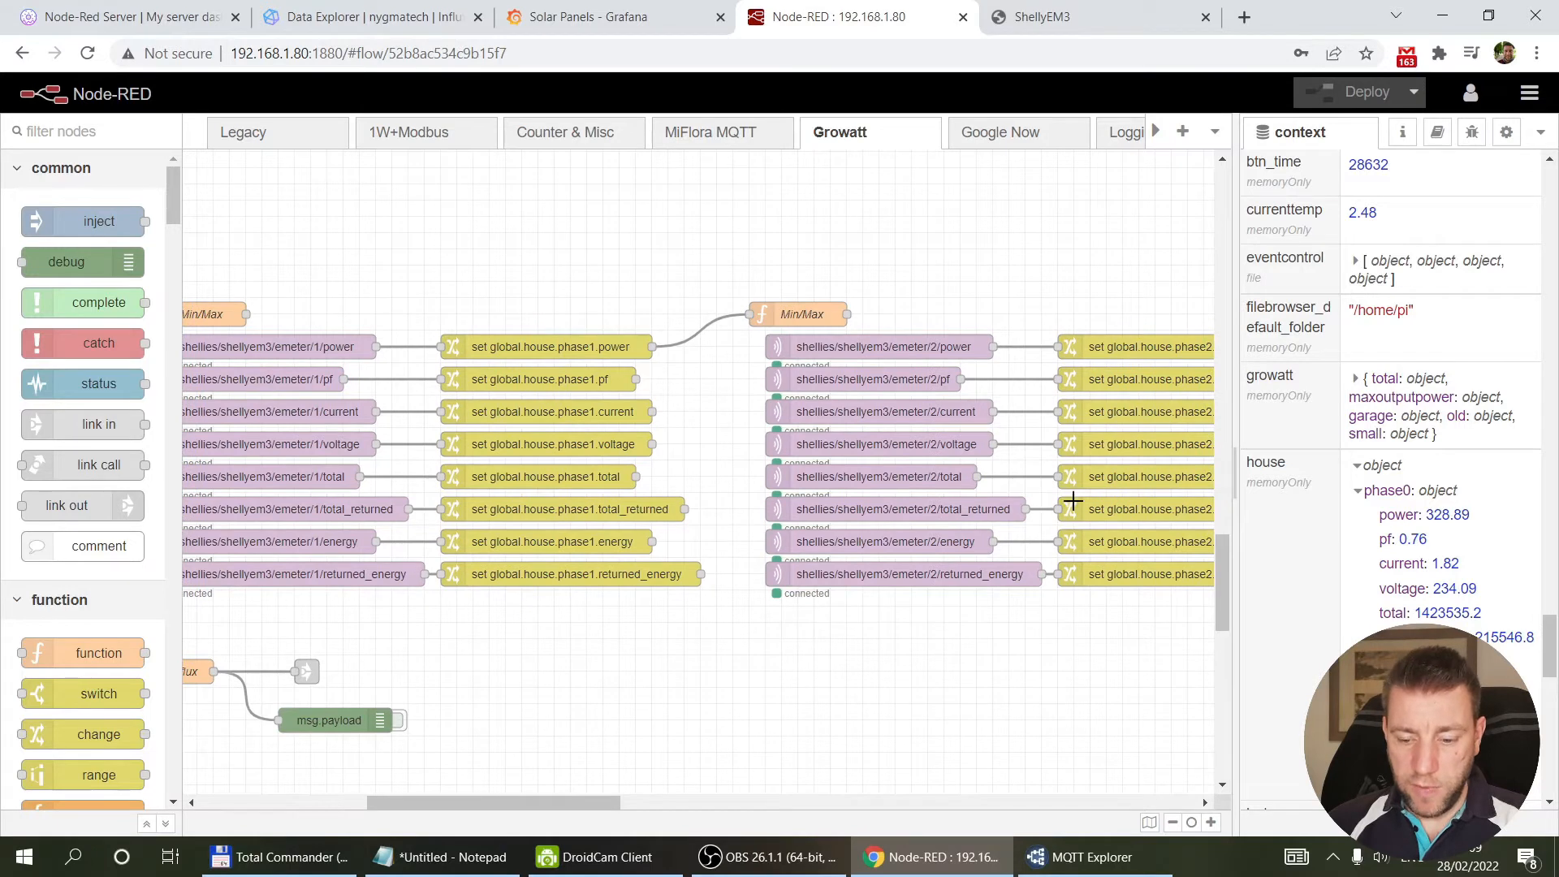
{"action": "left_click_drag", "start_coordinate": [557, 801], "coordinate": [481, 810]}
{"action": "left_click", "coordinate": [491, 316]}
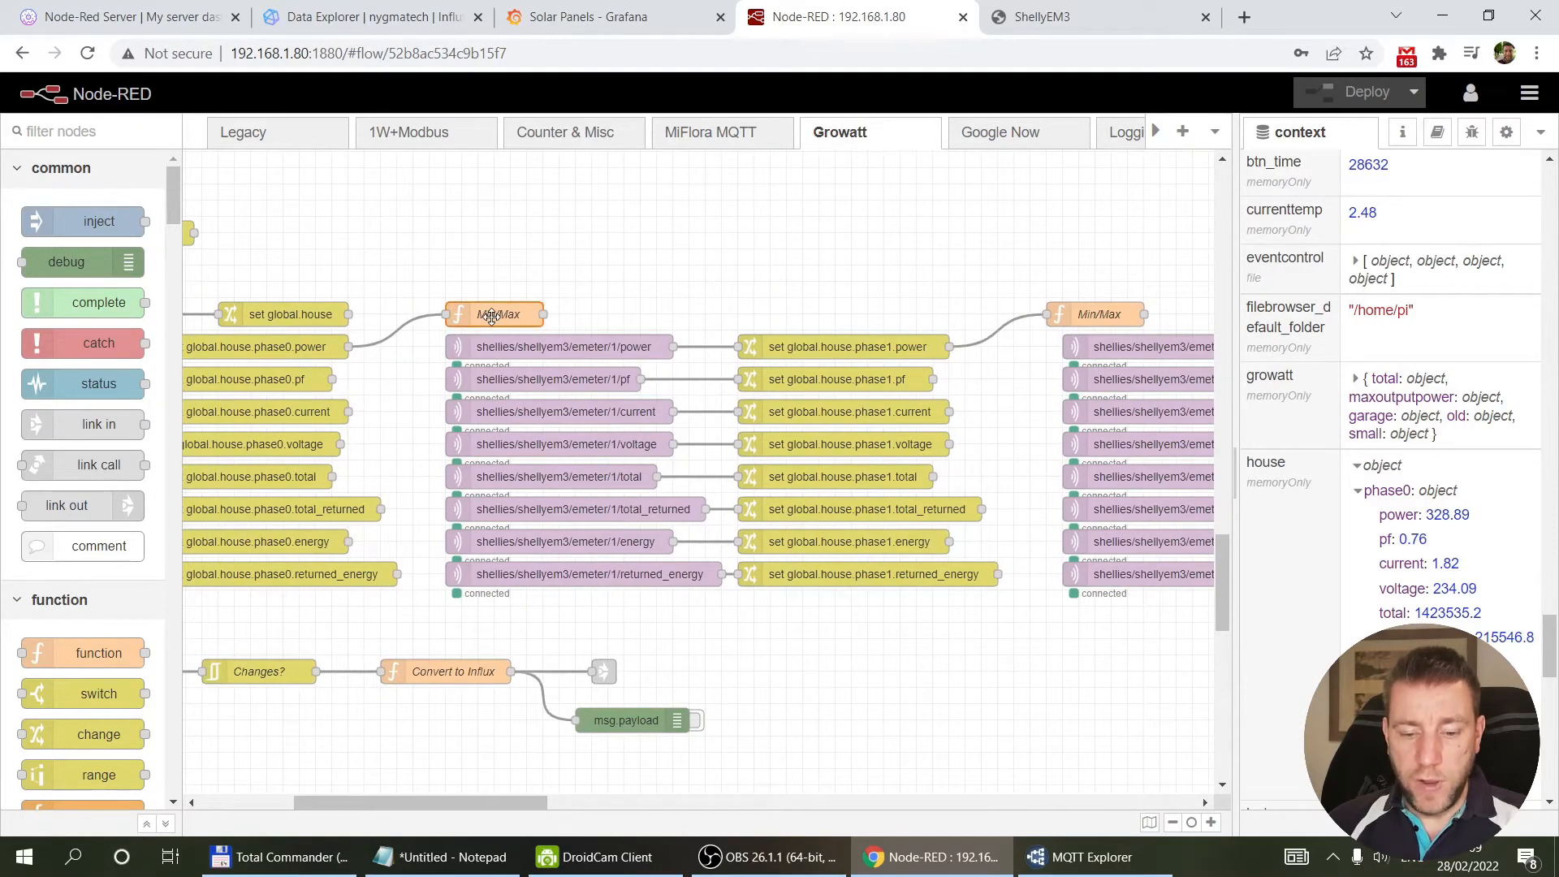
{"action": "double_click", "coordinate": [490, 316]}
{"action": "left_click_drag", "start_coordinate": [582, 510], "coordinate": [292, 495]}
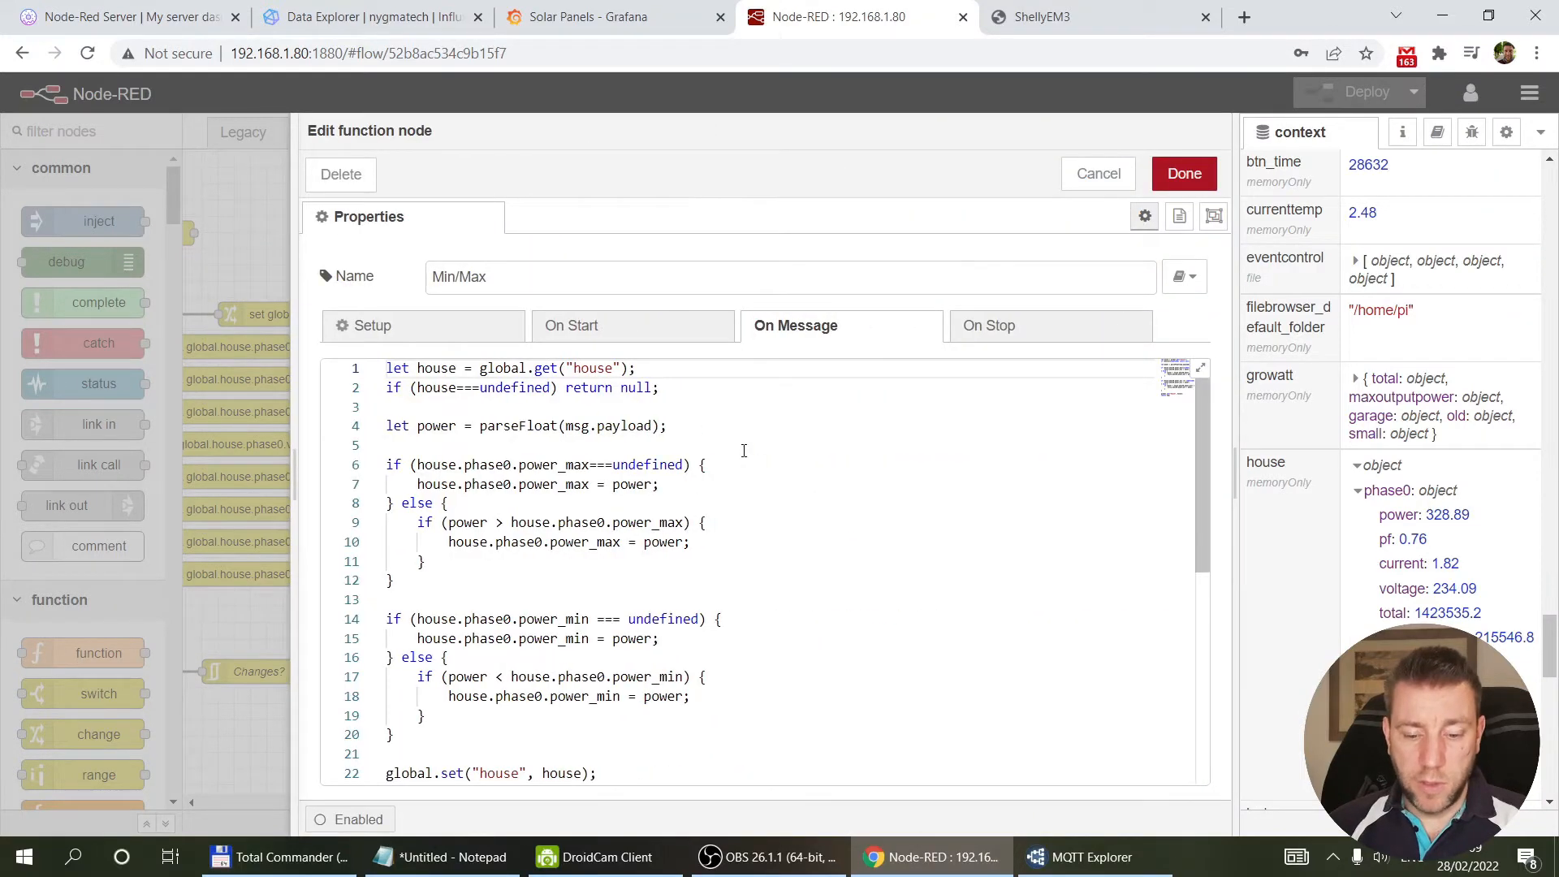
{"action": "scroll", "coordinate": [744, 450], "scroll_direction": "down", "scroll_amount": 3}
{"action": "scroll", "coordinate": [543, 408], "scroll_direction": "up", "scroll_amount": 1}
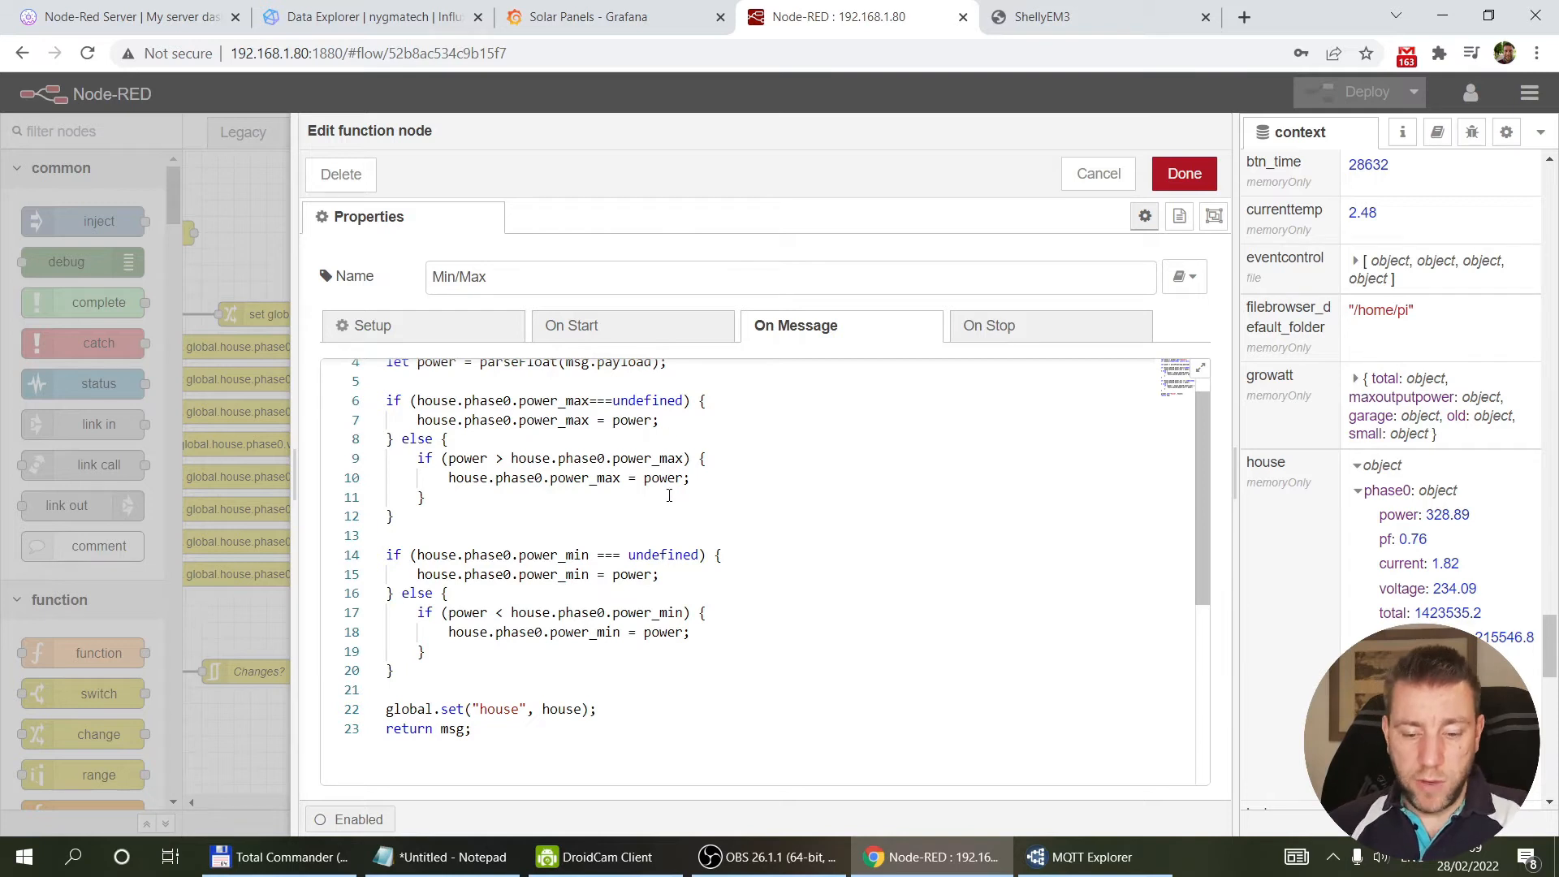
{"action": "scroll", "coordinate": [669, 495], "scroll_direction": "down", "scroll_amount": 2}
{"action": "scroll", "coordinate": [669, 496], "scroll_direction": "up", "scroll_amount": 3}
{"action": "scroll", "coordinate": [669, 496], "scroll_direction": "down", "scroll_amount": 3}
{"action": "scroll", "coordinate": [669, 495], "scroll_direction": "up", "scroll_amount": 3}
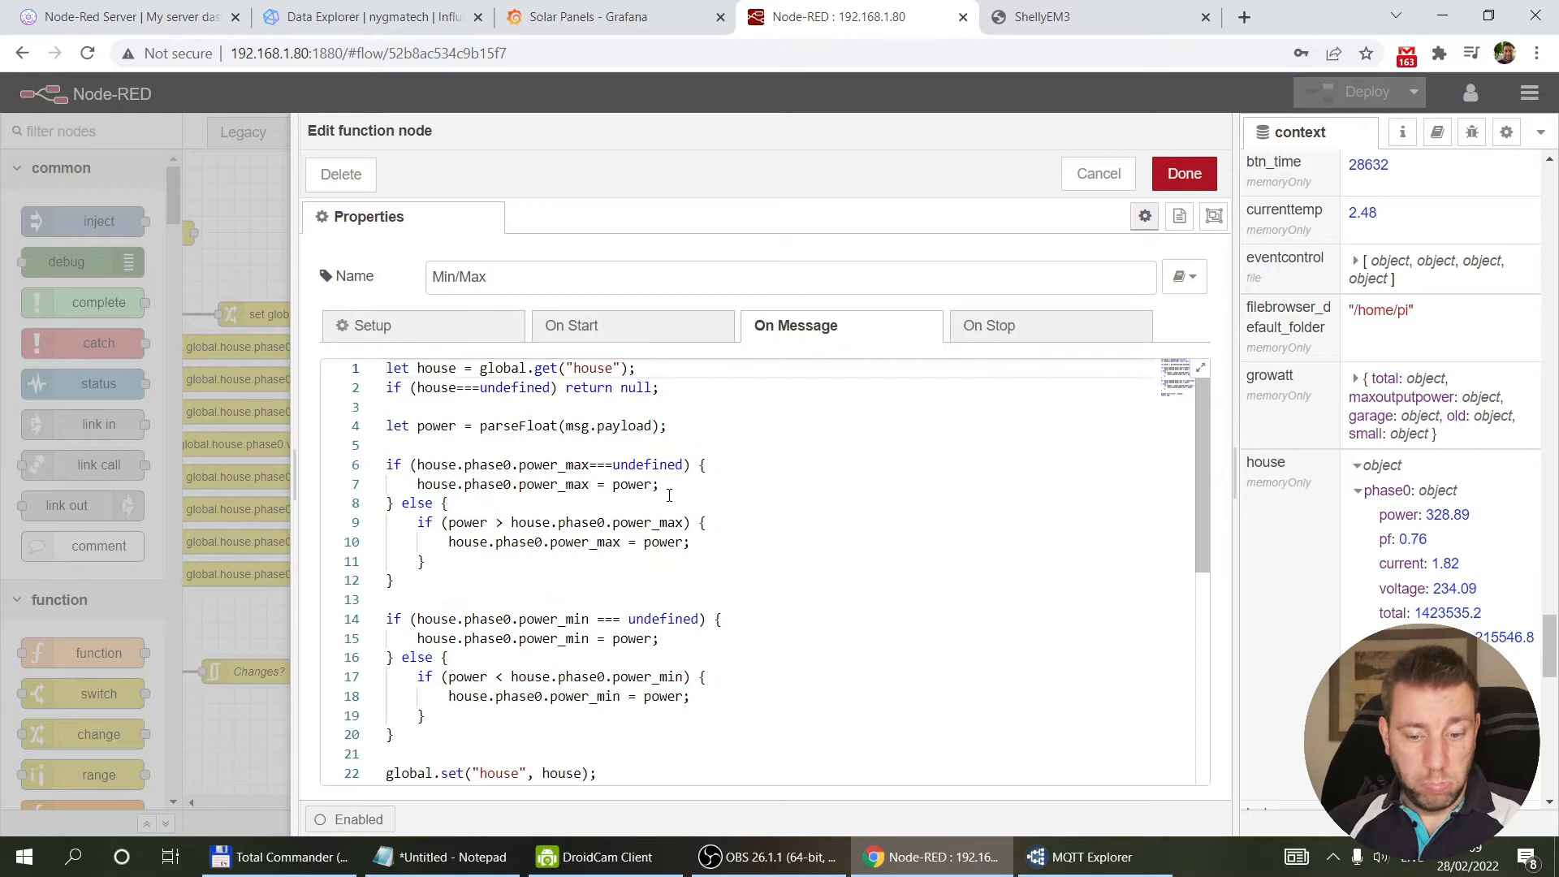
{"action": "scroll", "coordinate": [593, 586], "scroll_direction": "down", "scroll_amount": 4}
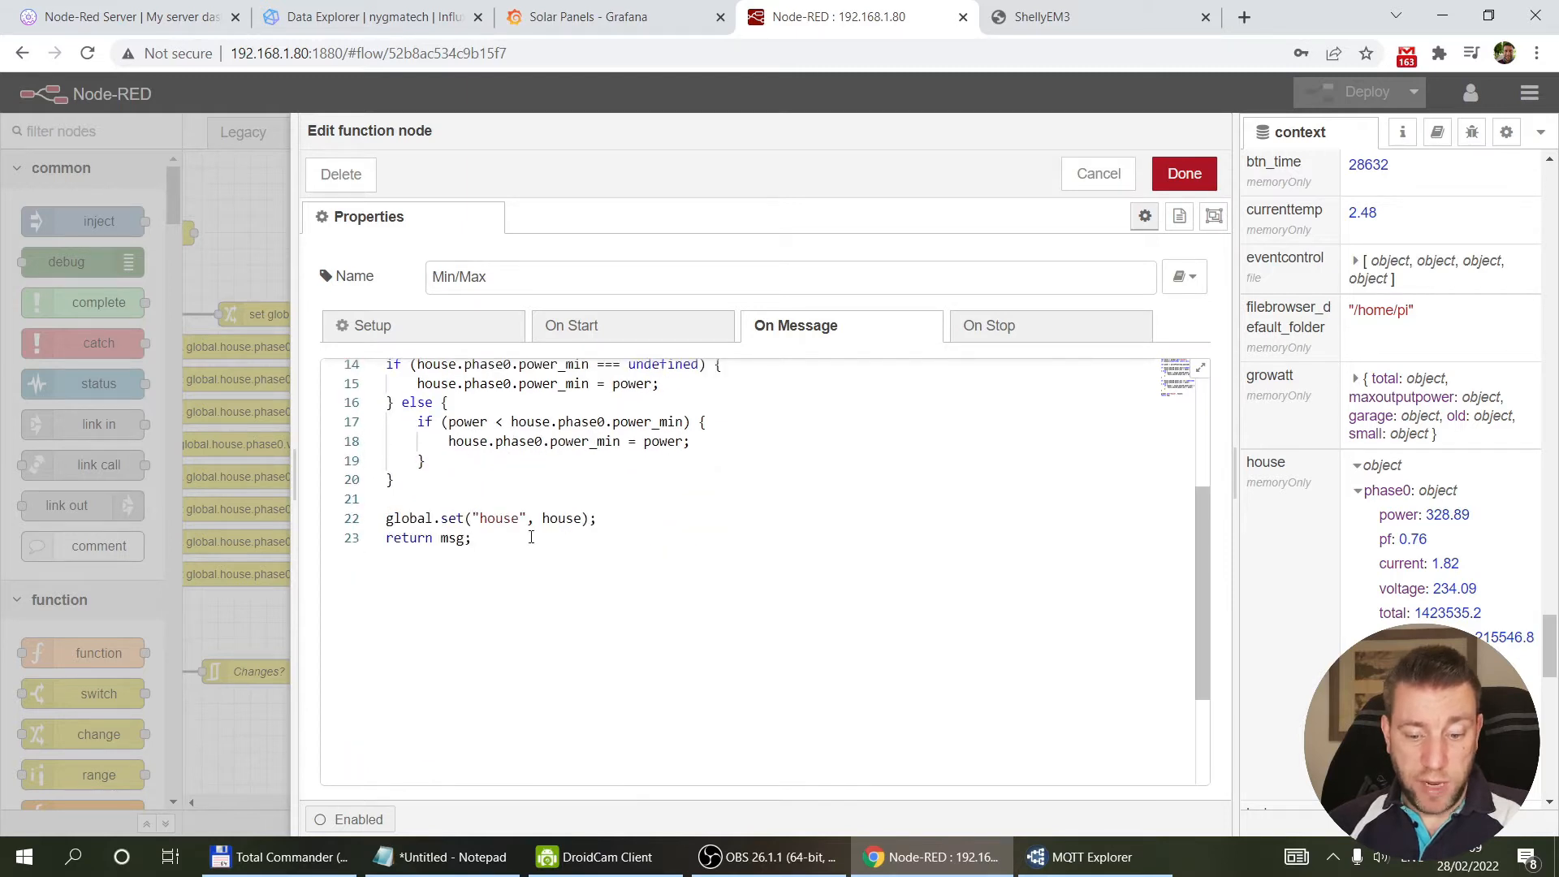
{"action": "left_click", "coordinate": [1092, 180]}
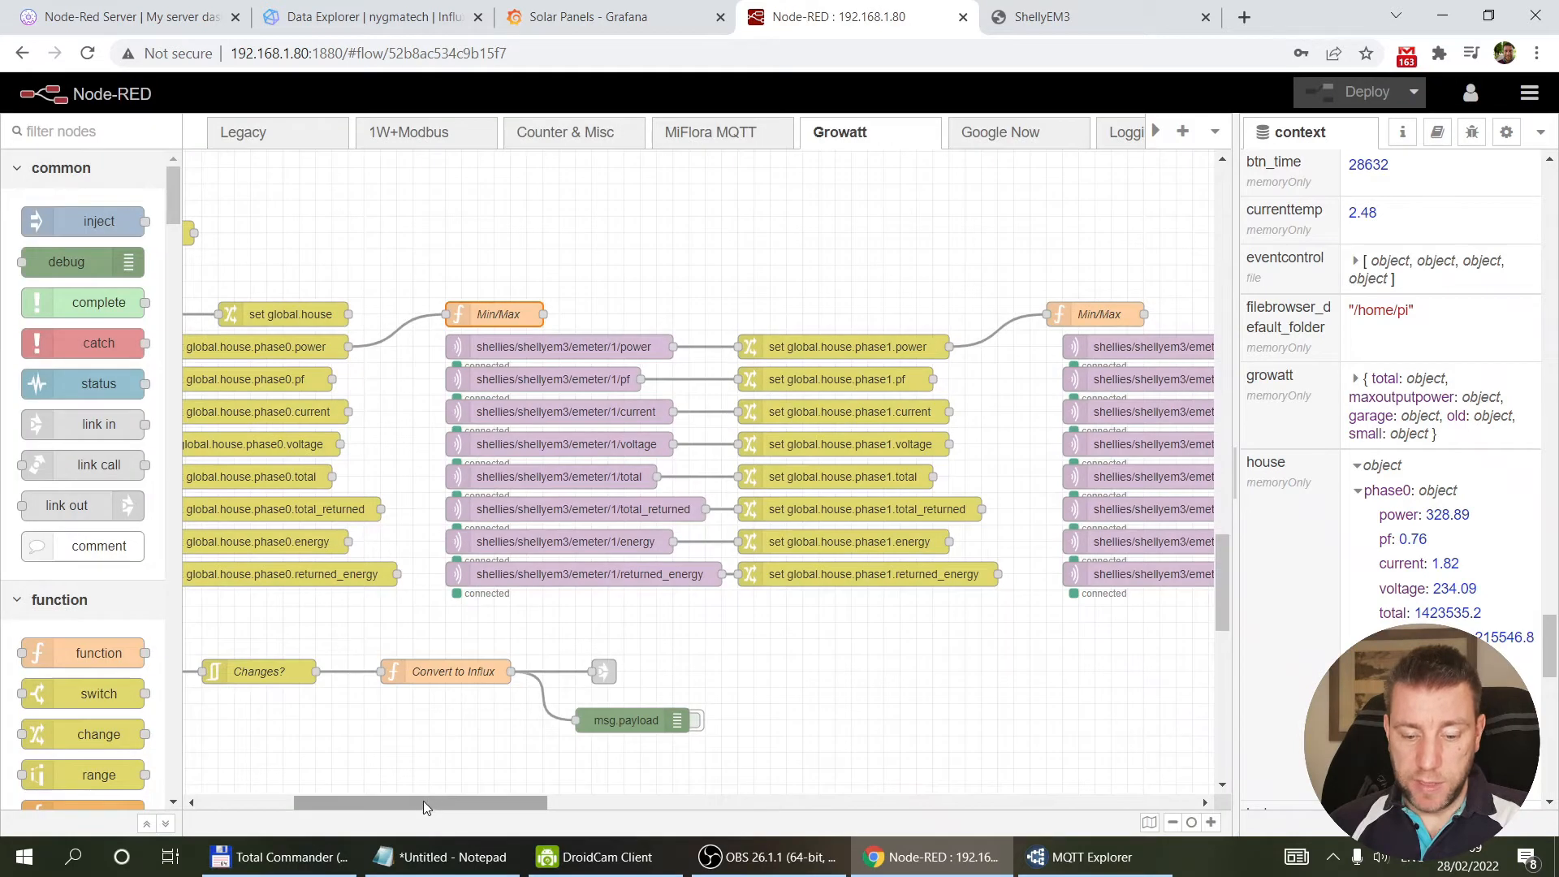
{"action": "left_click_drag", "start_coordinate": [422, 801], "coordinate": [331, 804]}
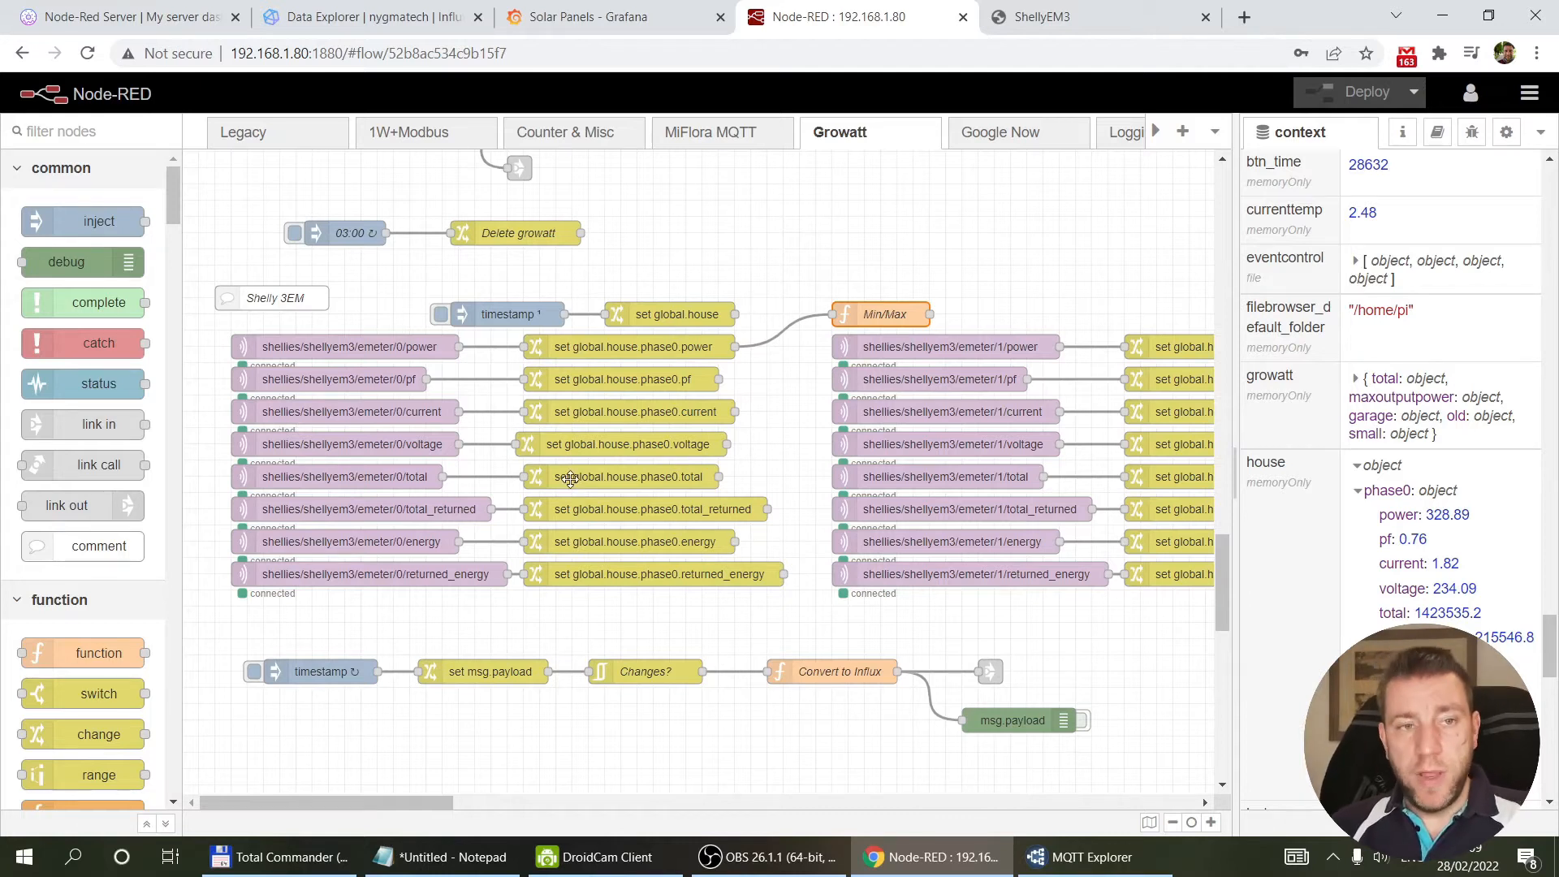
Step: Switch to MQTT Explorer and examine the value history of shellies/shellyem3/emeter/0/power, including the intervals between its messages
{"action": "left_click", "coordinate": [1082, 857]}
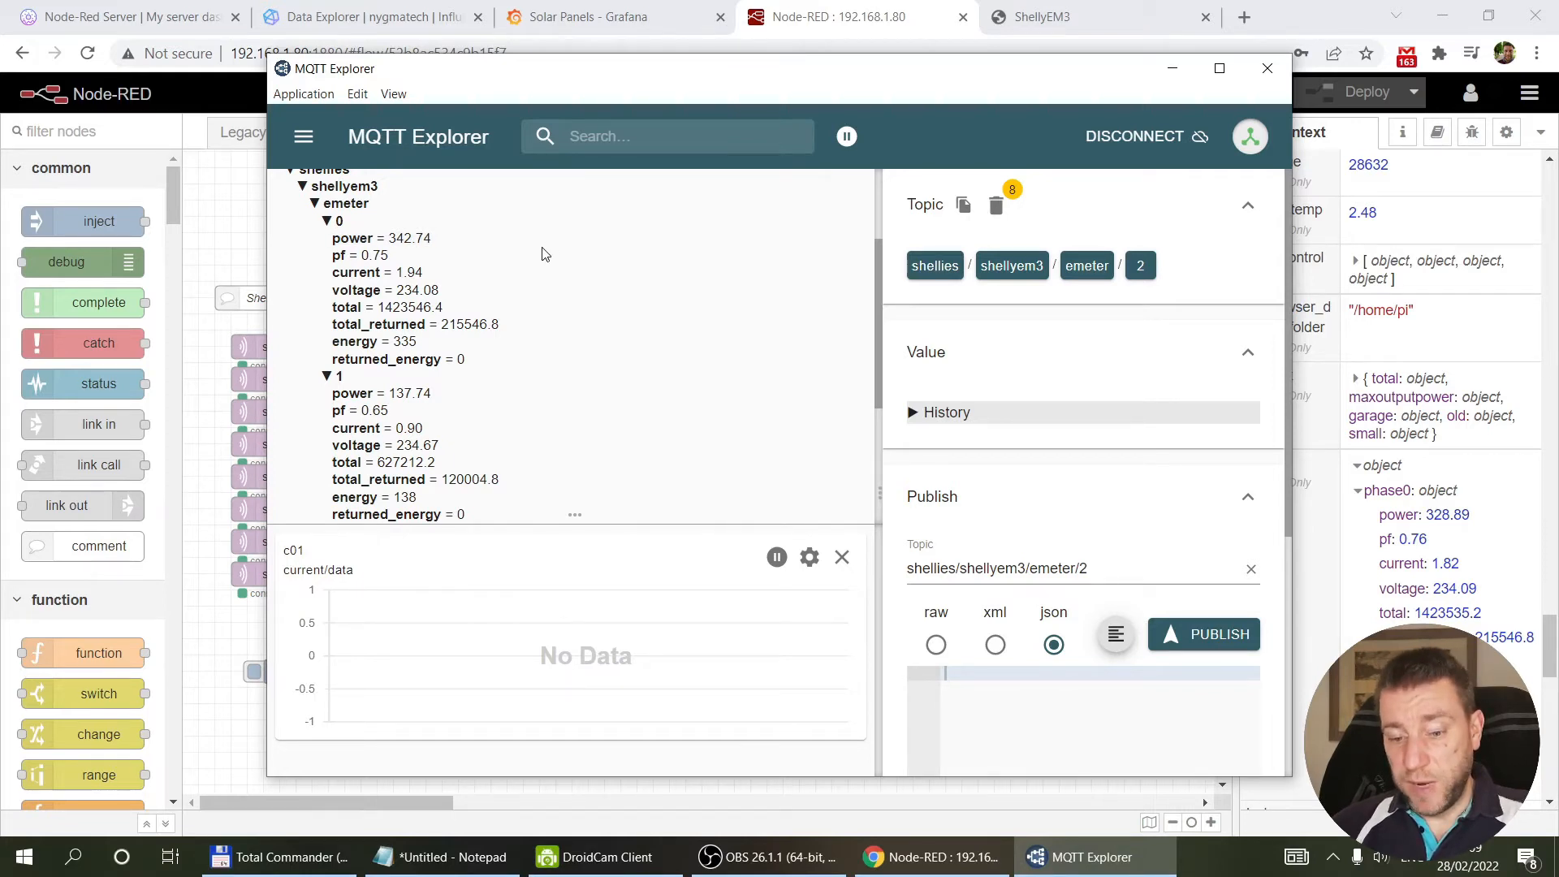
{"action": "left_click", "coordinate": [351, 236]}
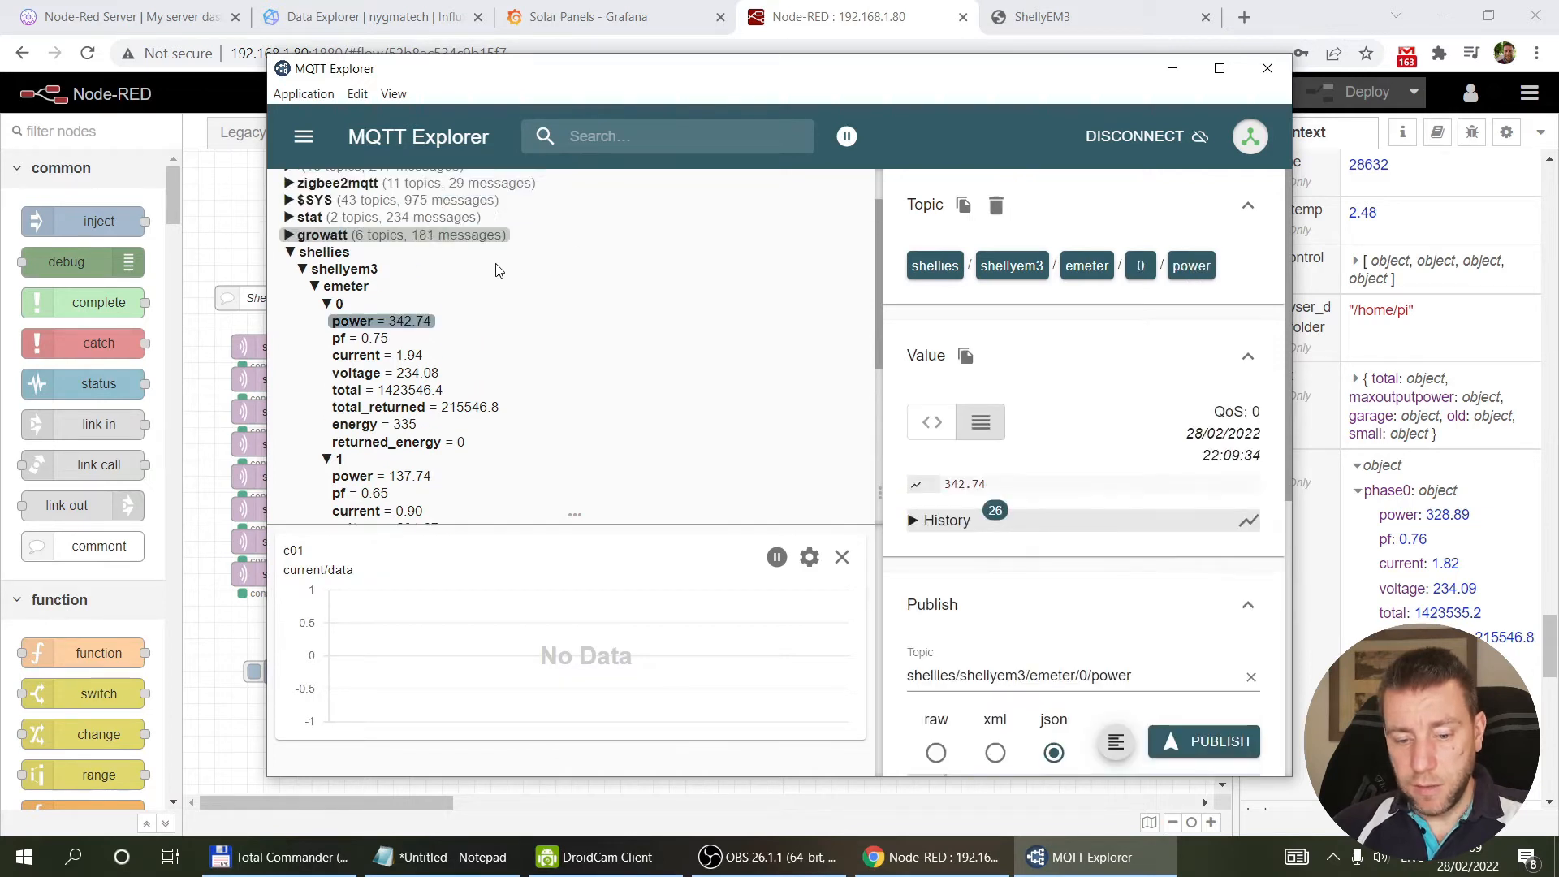
{"action": "scroll", "coordinate": [498, 270], "scroll_direction": "up", "scroll_amount": 1}
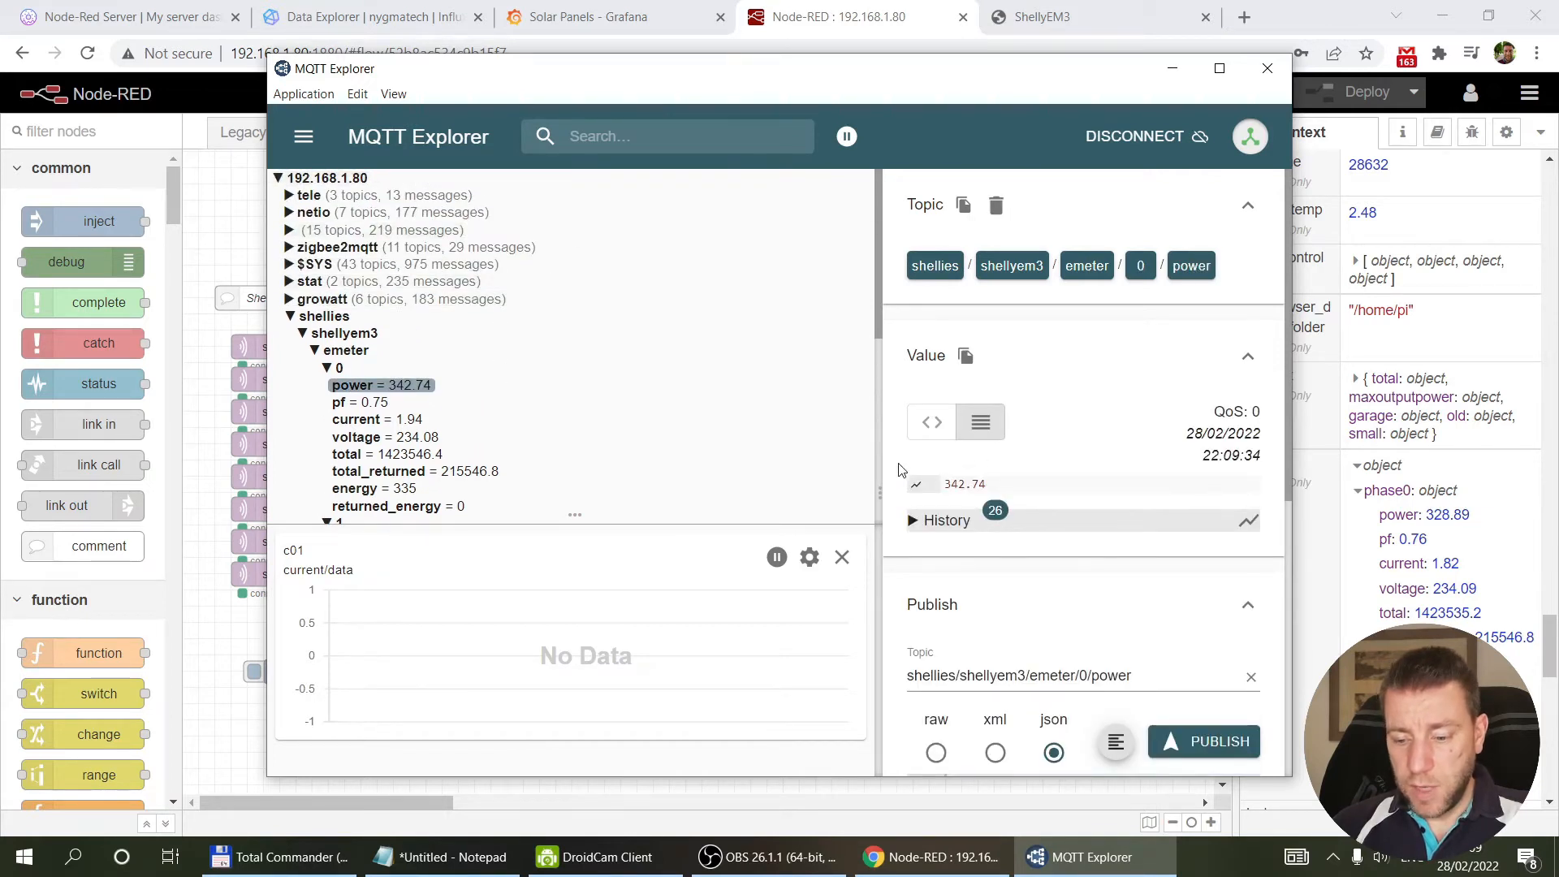
{"action": "left_click", "coordinate": [912, 521]}
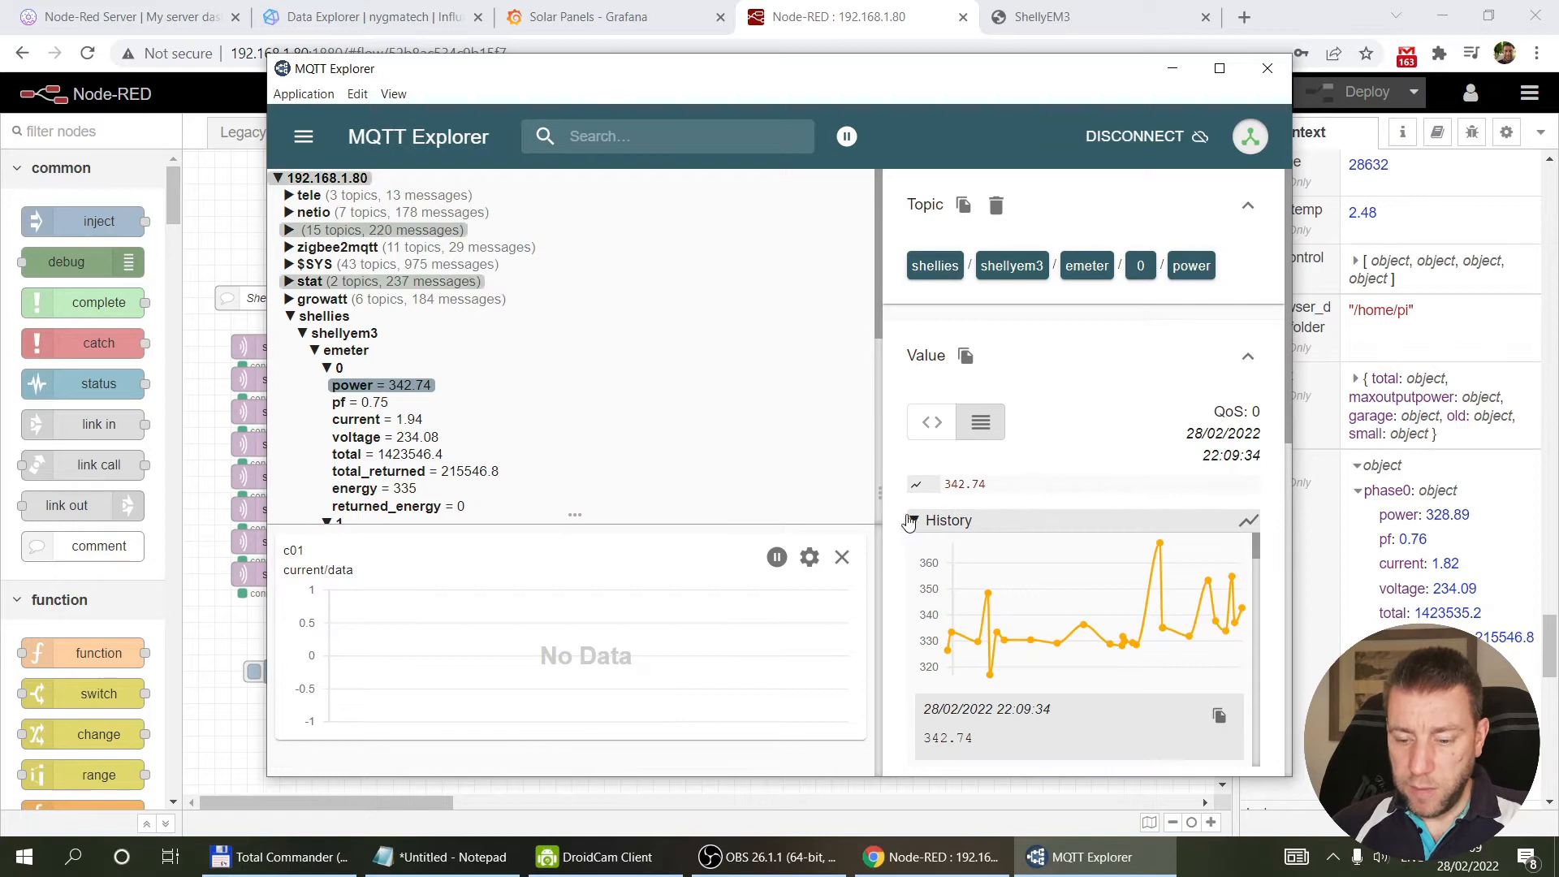
{"action": "scroll", "coordinate": [991, 519], "scroll_direction": "down", "scroll_amount": 4}
{"action": "scroll", "coordinate": [961, 396], "scroll_direction": "up", "scroll_amount": 1}
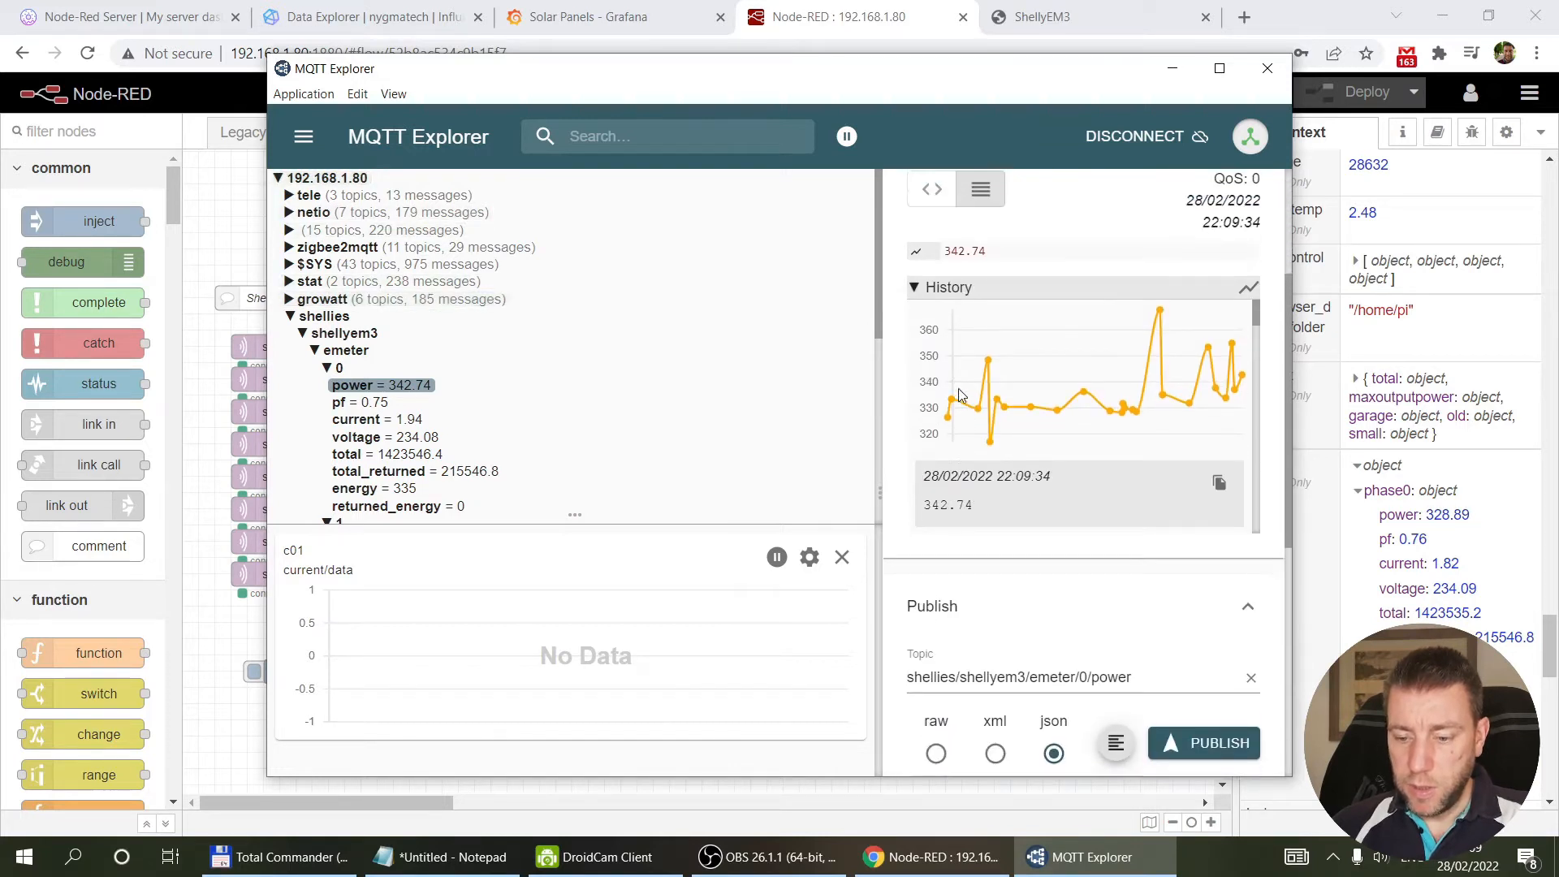
{"action": "left_click_drag", "start_coordinate": [1258, 349], "coordinate": [1259, 362]}
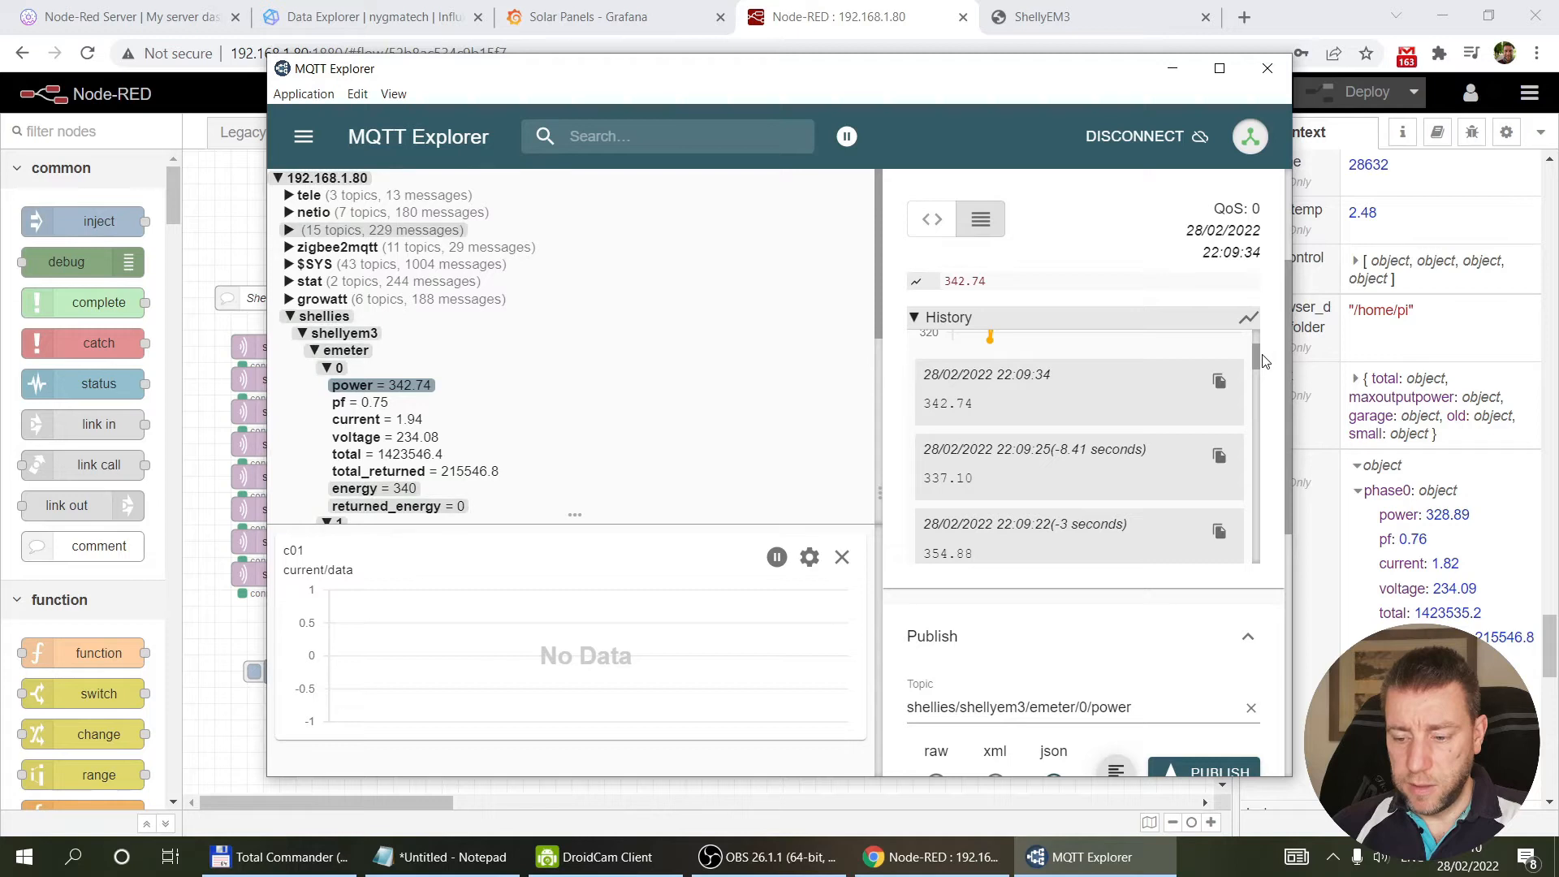
{"action": "scroll", "coordinate": [1254, 362], "scroll_direction": "down", "scroll_amount": 2}
{"action": "scroll", "coordinate": [1262, 375], "scroll_direction": "down", "scroll_amount": 2}
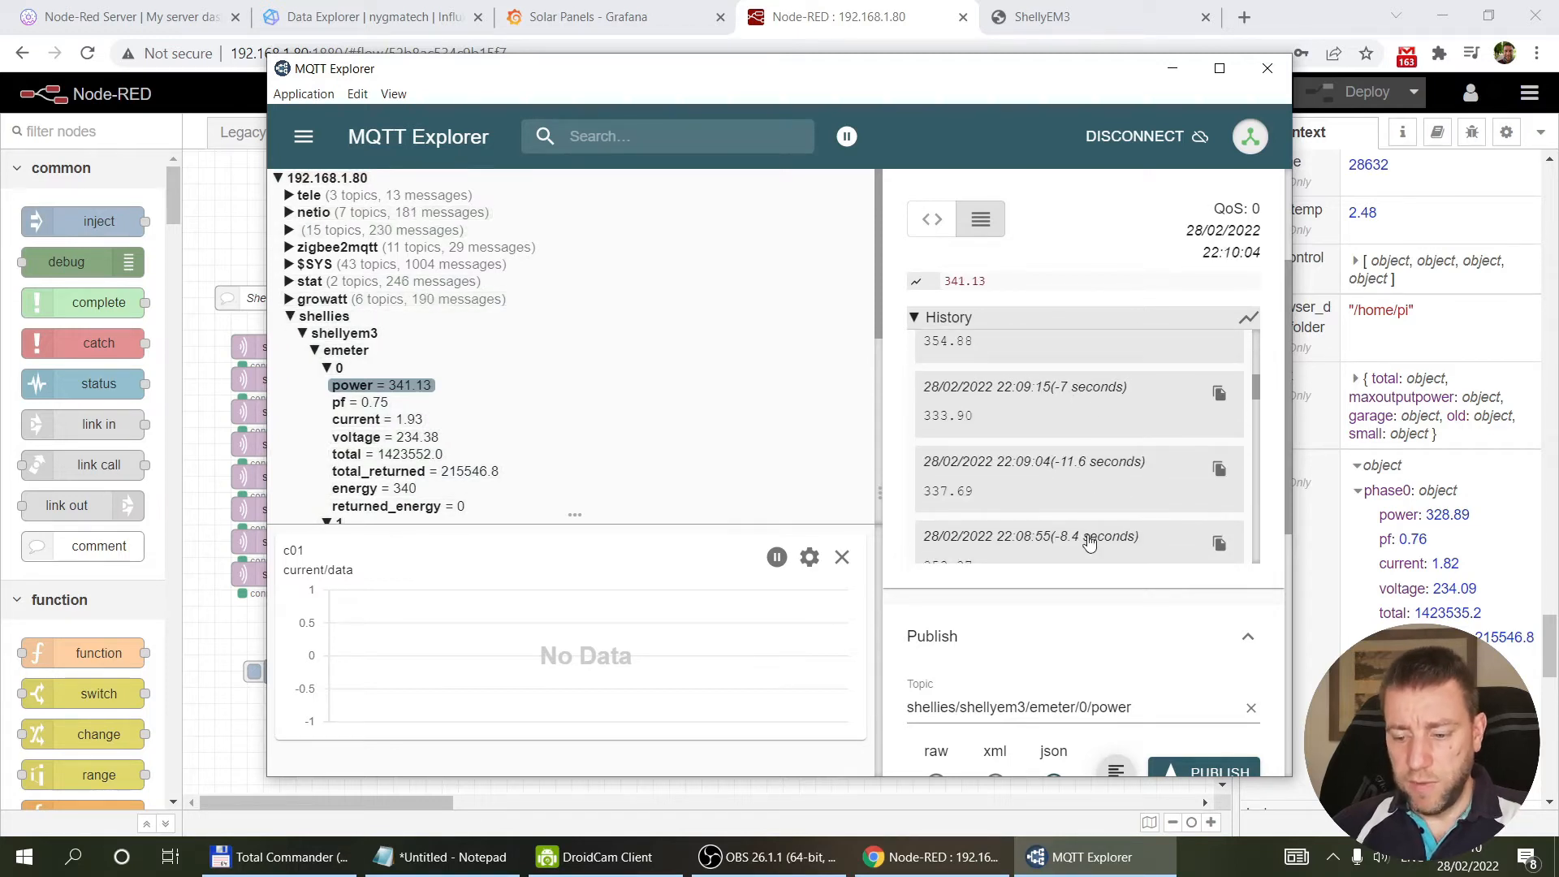
{"action": "scroll", "coordinate": [1096, 471], "scroll_direction": "down", "scroll_amount": 3}
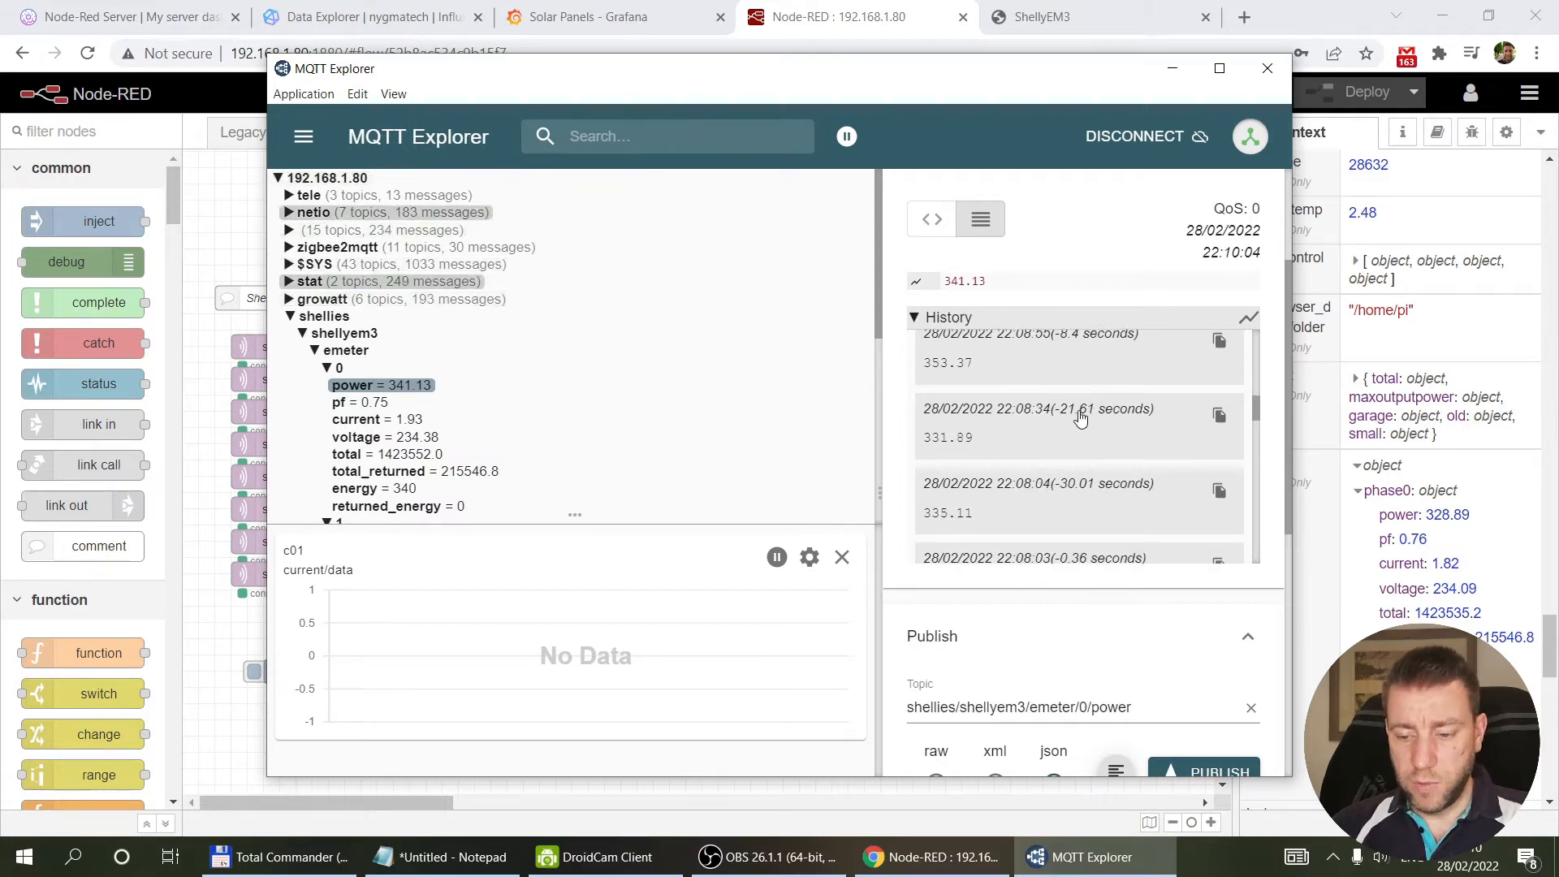
Step: Review older entries in the power topic's history and the MQTT options on the ShellyEM3 settings page, and return to Node-RED
{"action": "scroll", "coordinate": [1093, 497], "scroll_direction": "down", "scroll_amount": 3}
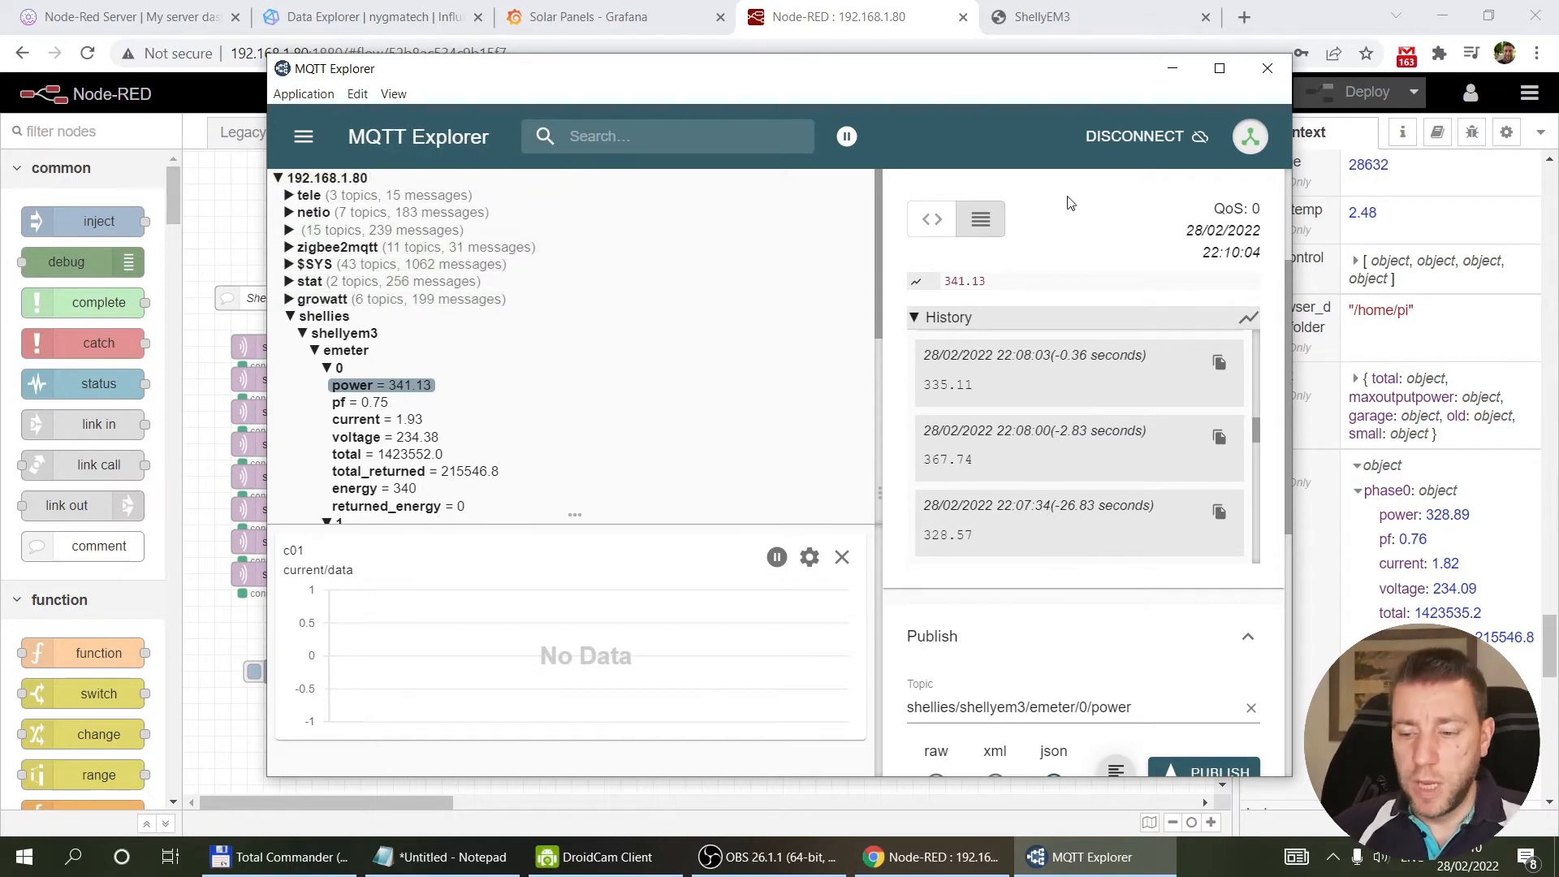
{"action": "left_click", "coordinate": [1072, 18]}
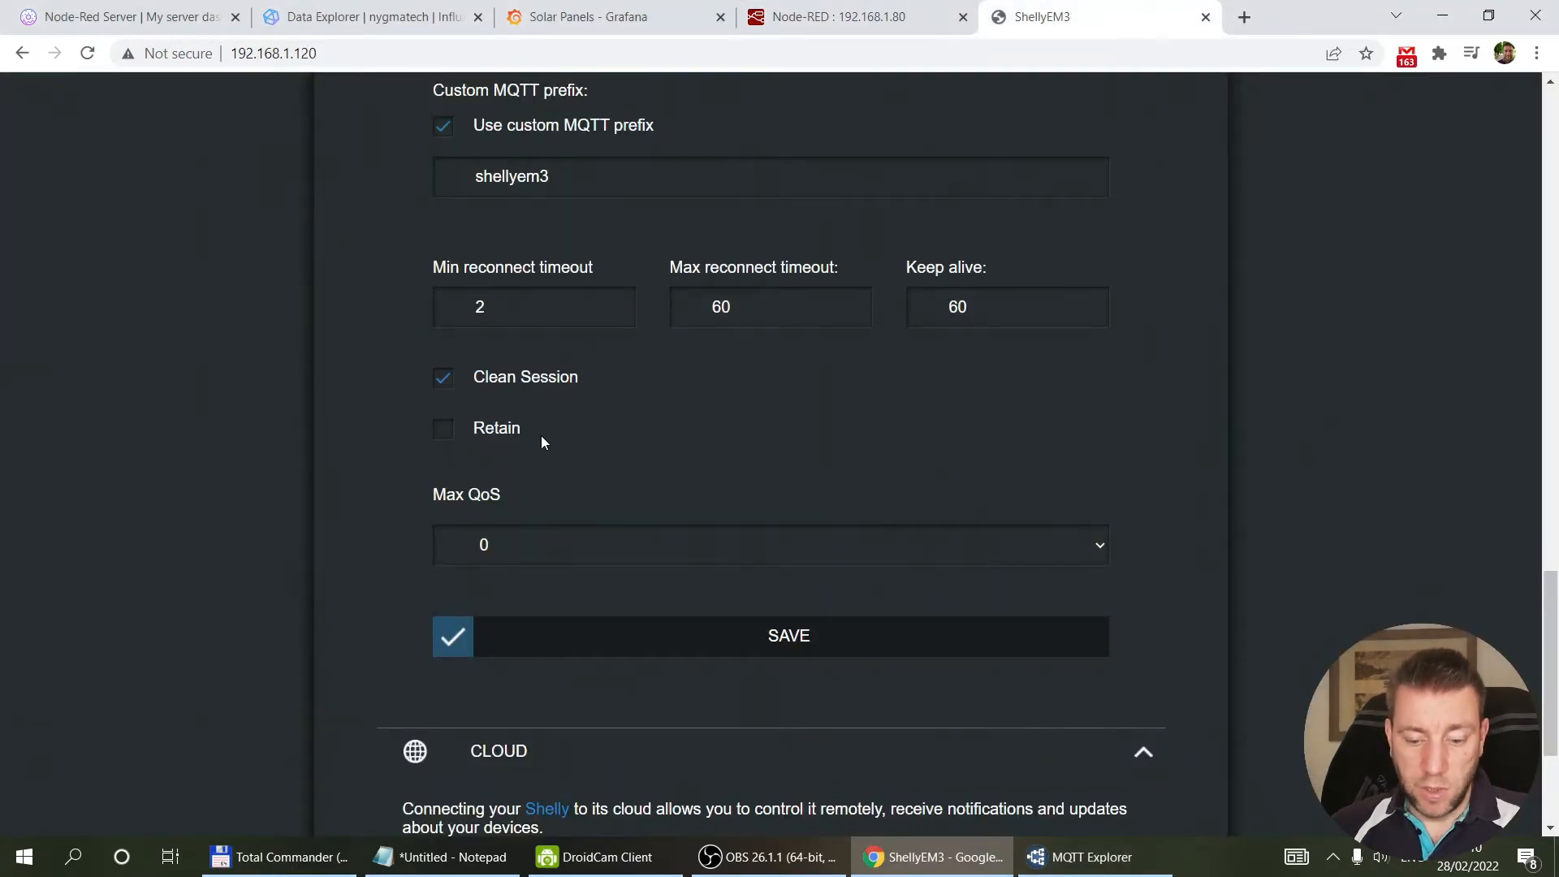
{"action": "left_click", "coordinate": [848, 17]}
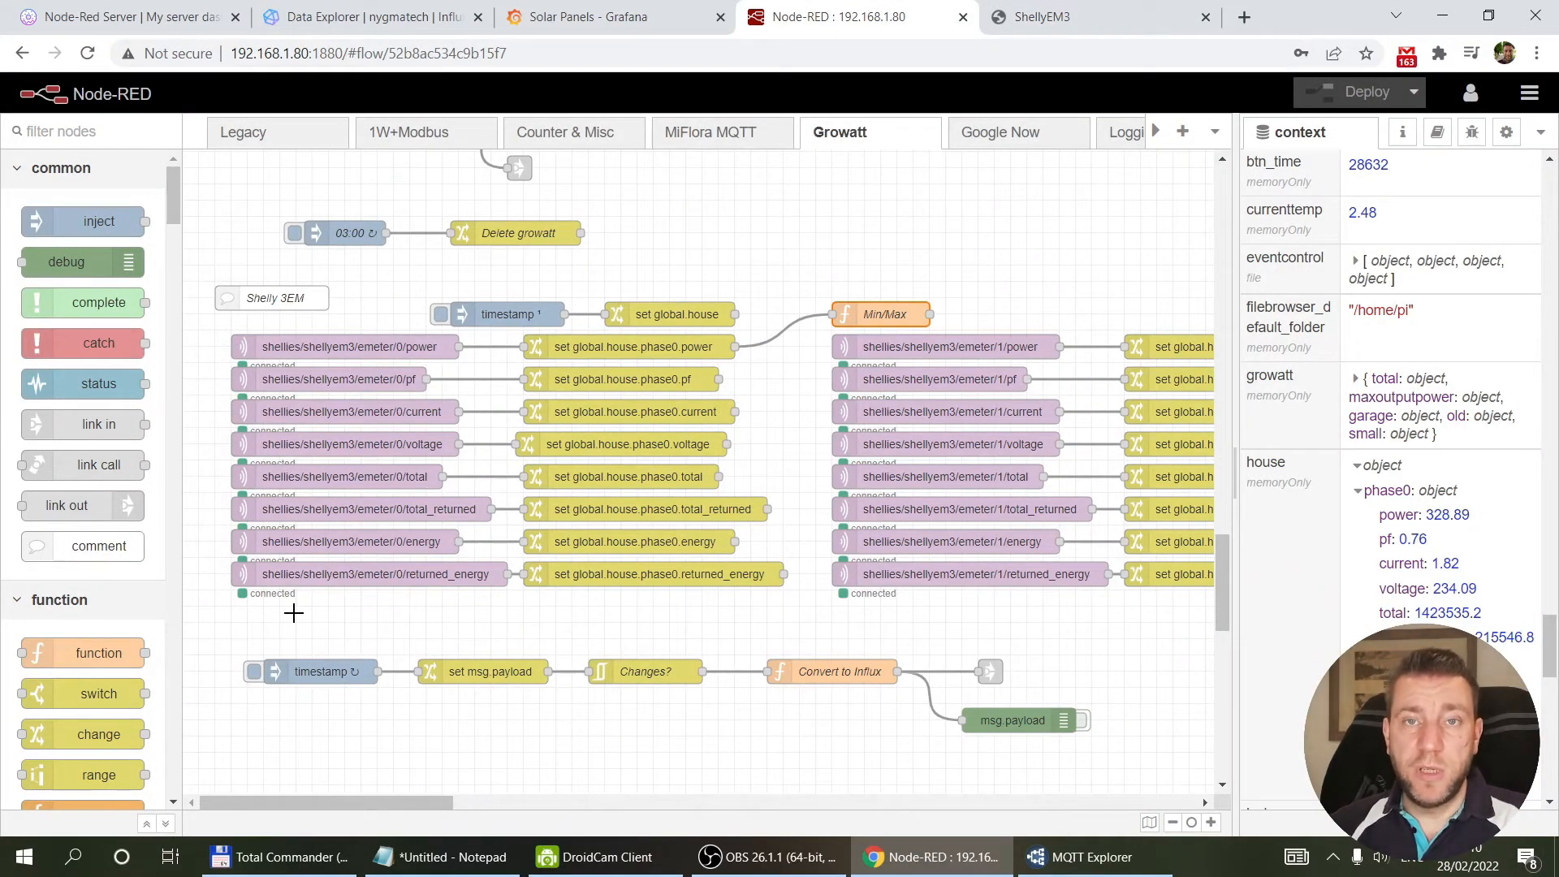
Step: Inspect the repeat interval of the lower timestamp inject node and the rule of the set msg.payload node, closing both without changes
{"action": "double_click", "coordinate": [312, 674]}
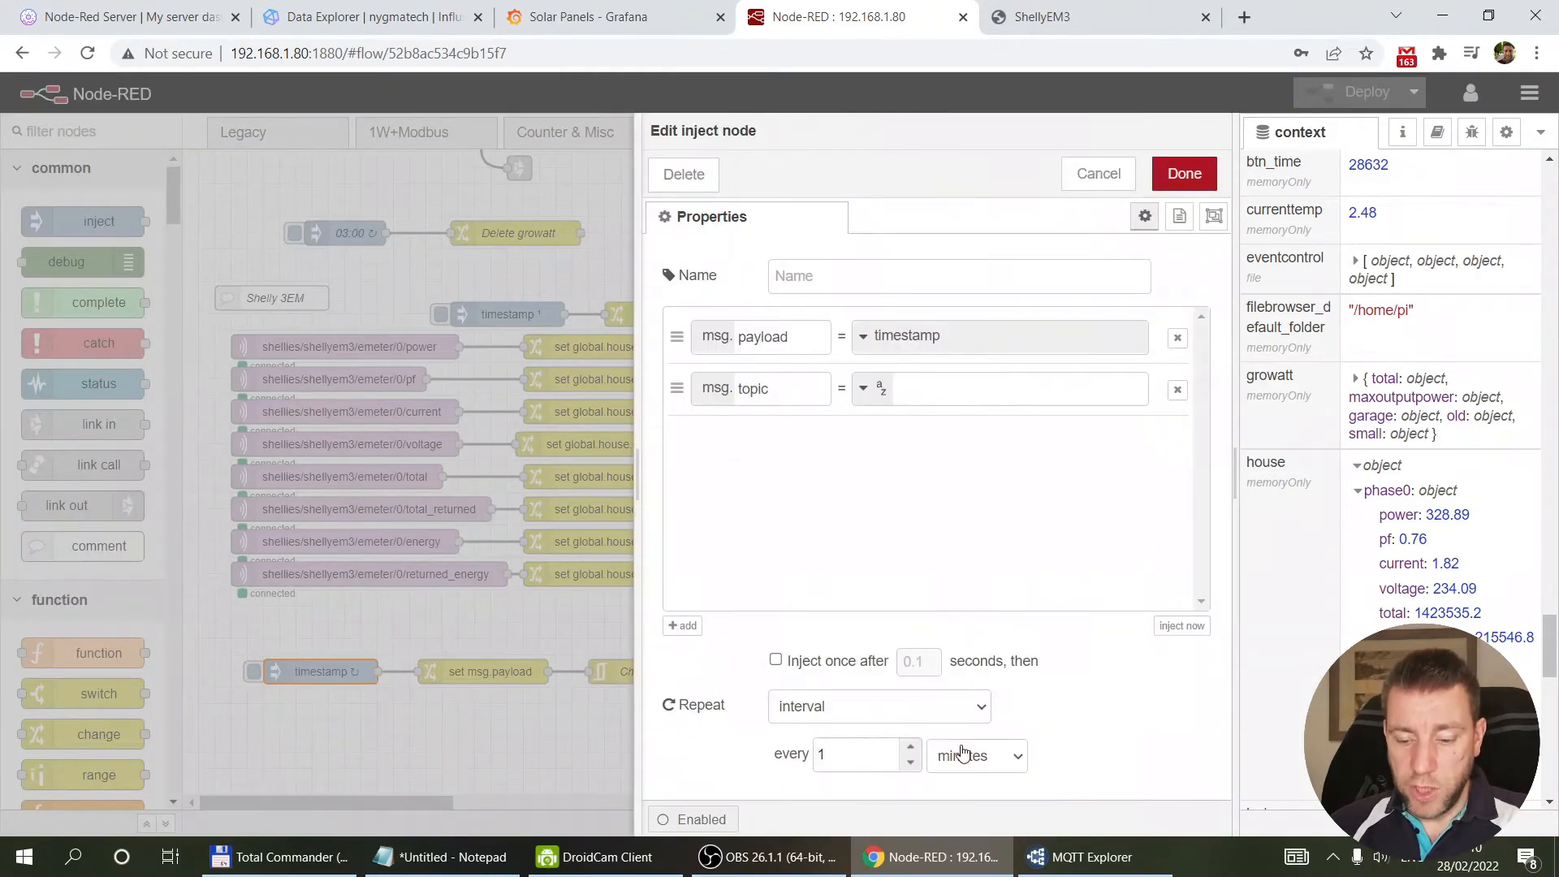
{"action": "left_click", "coordinate": [1099, 172]}
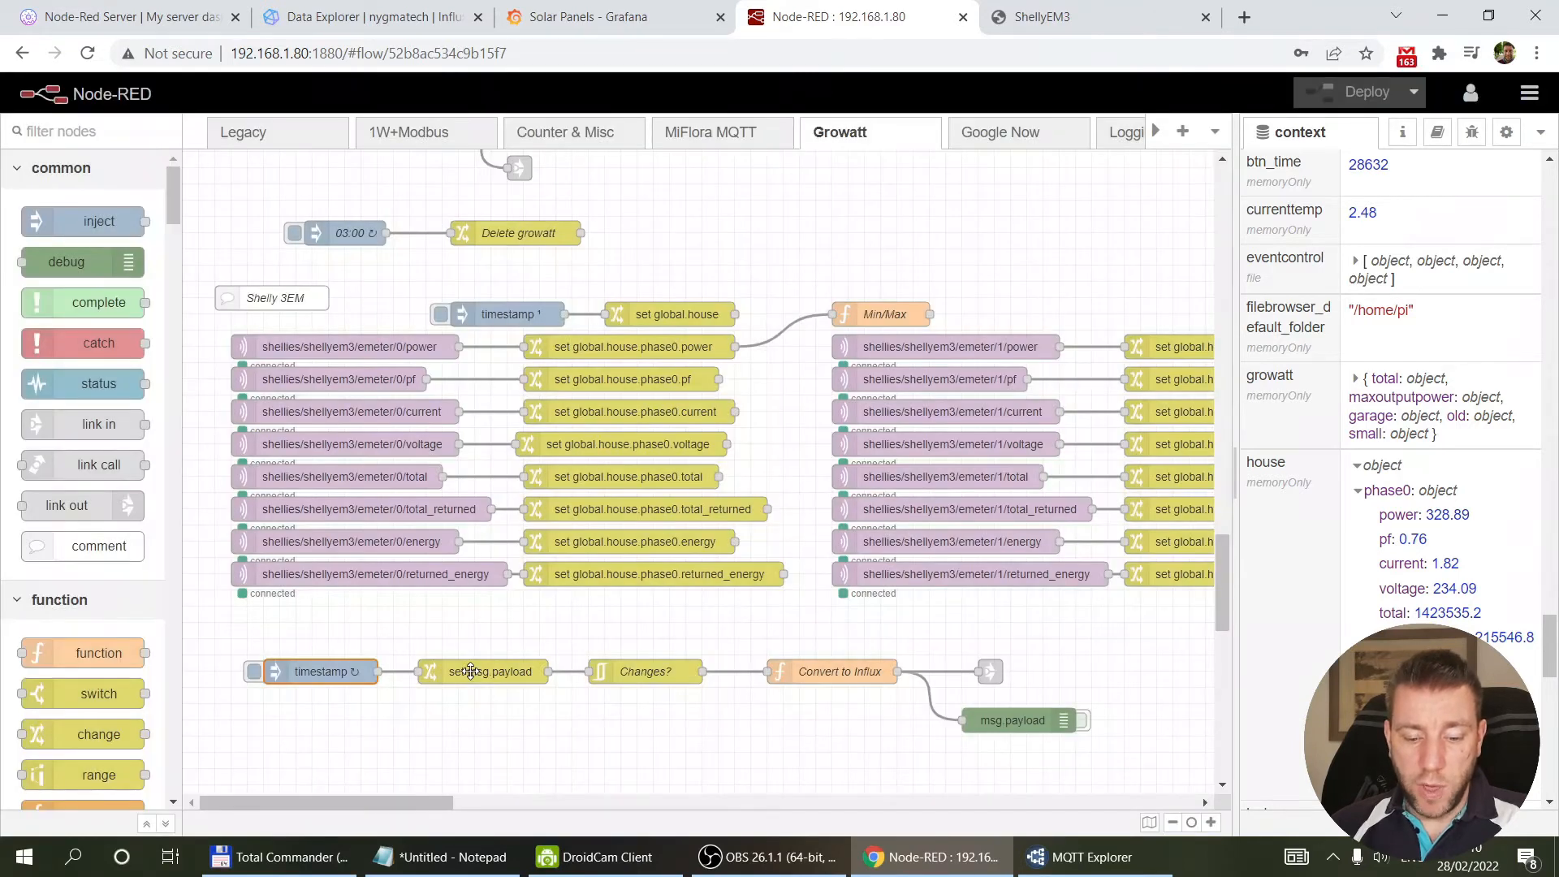
{"action": "double_click", "coordinate": [470, 671]}
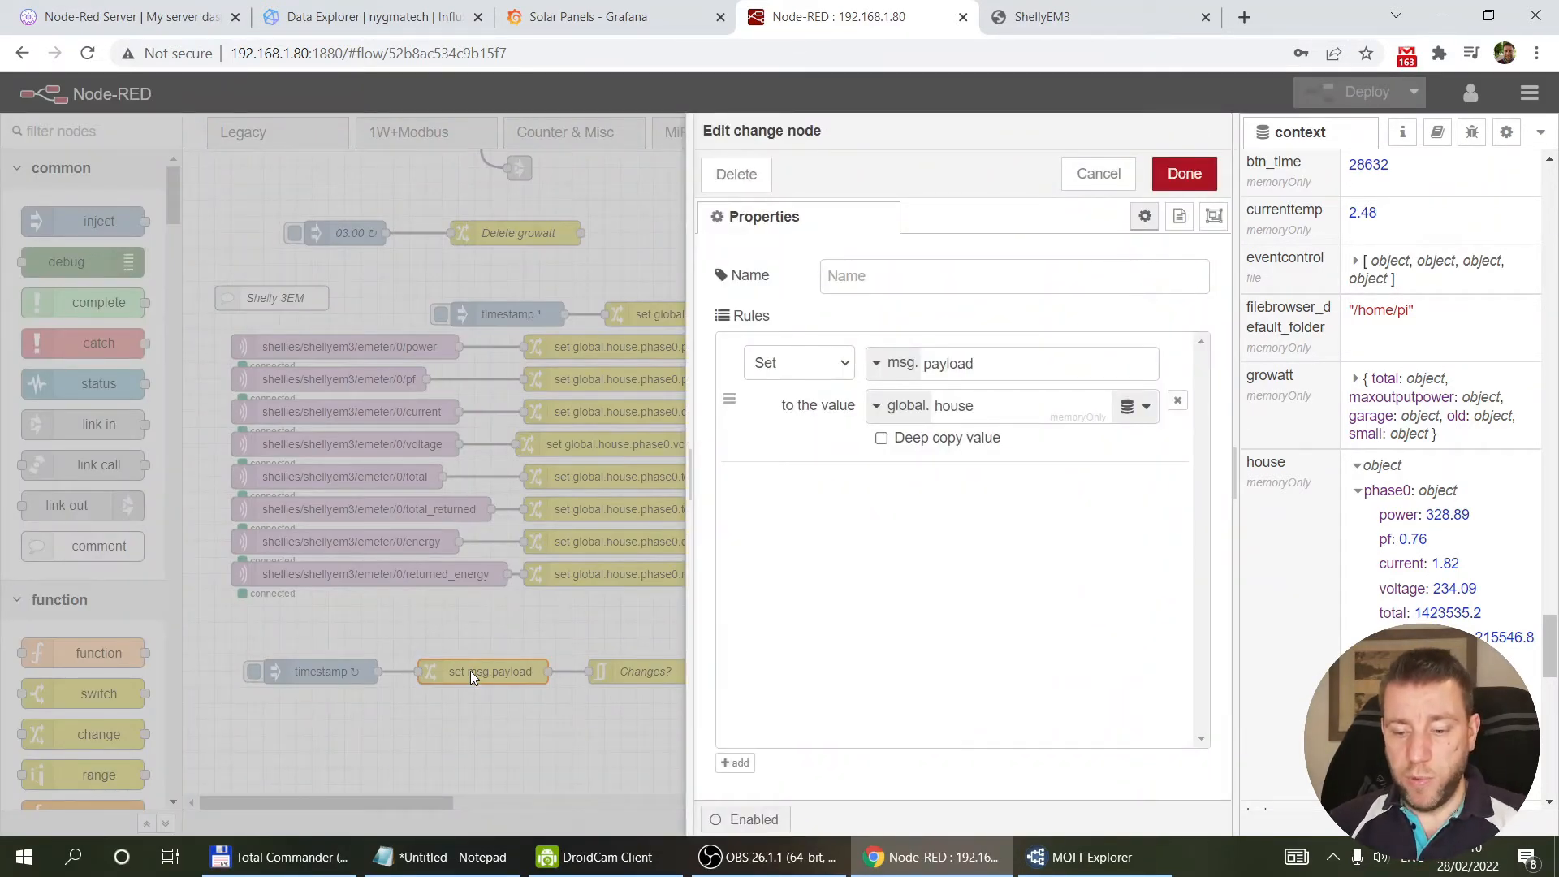
{"action": "left_click", "coordinate": [1084, 173]}
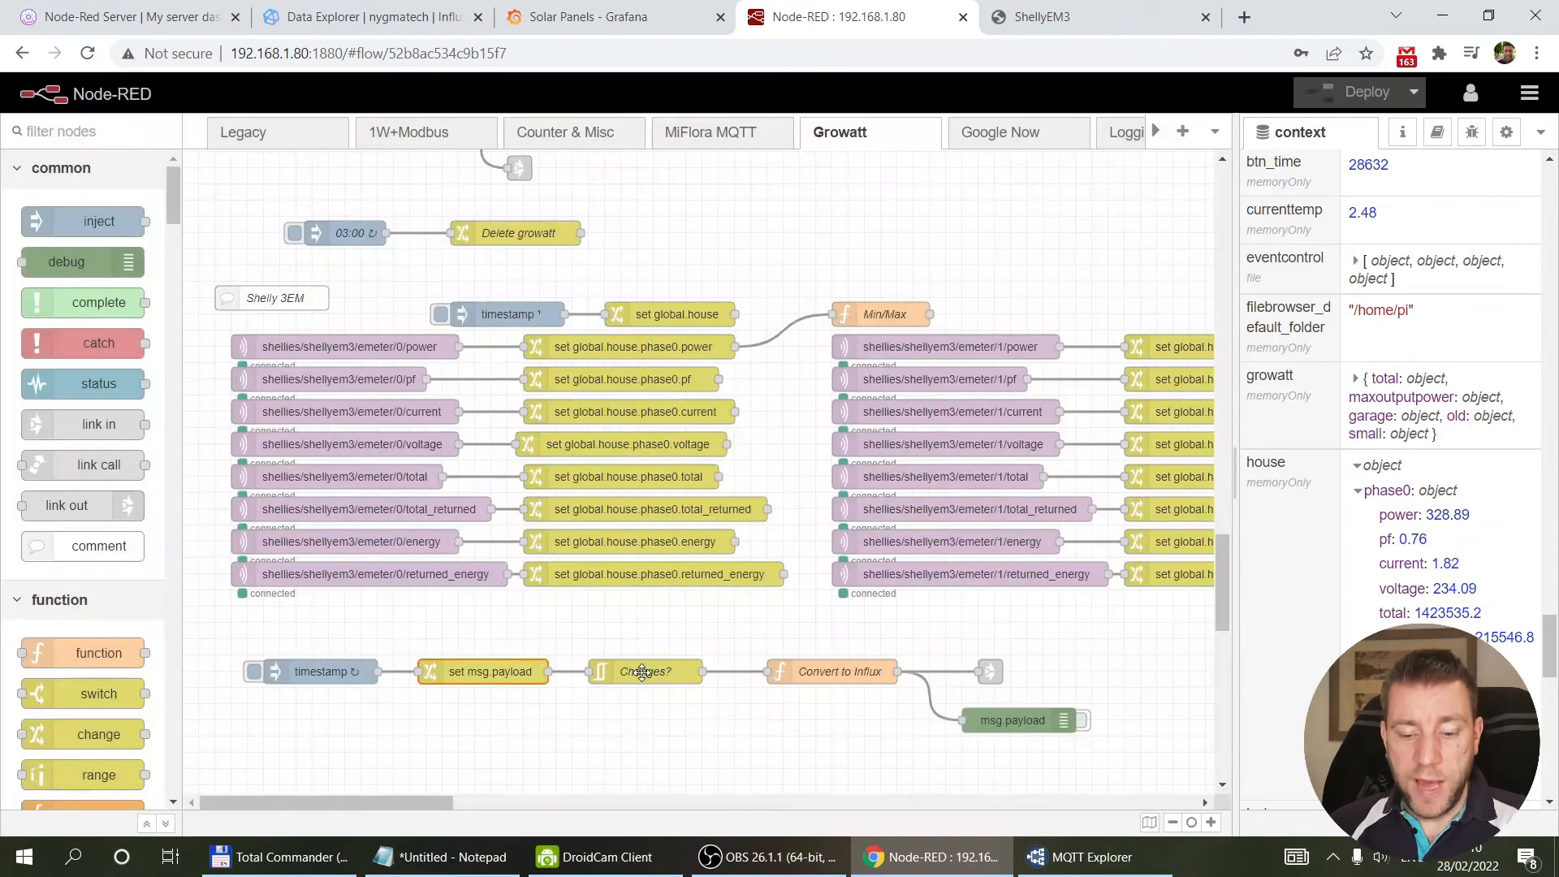
Step: Check the mode and property of the "Changes?" filter node, and close it without changes
{"action": "left_click", "coordinate": [641, 672]}
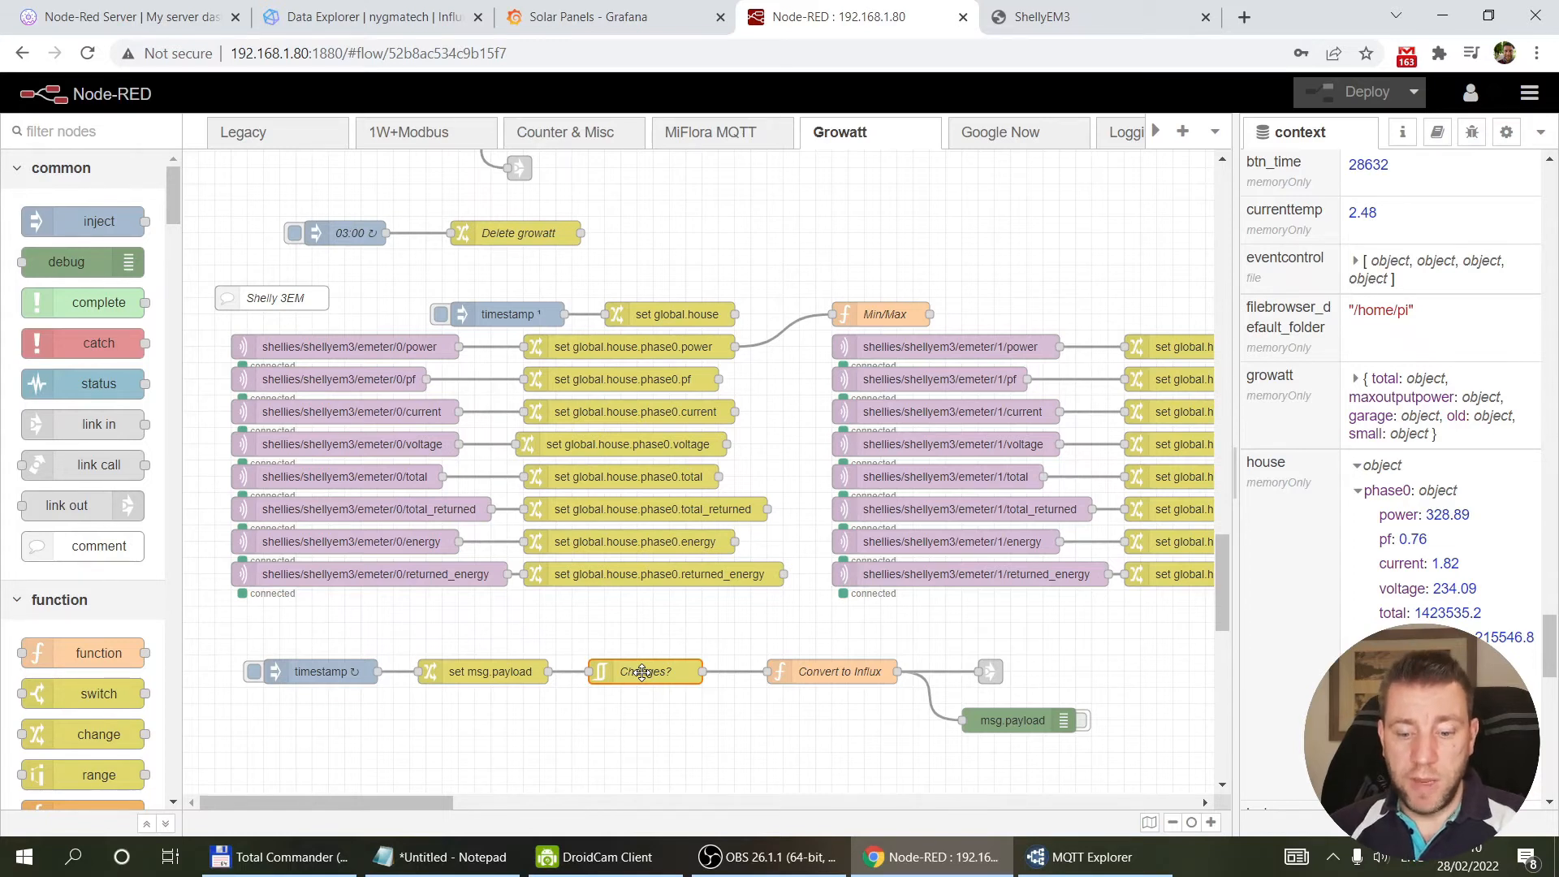
{"action": "double_click", "coordinate": [636, 672]}
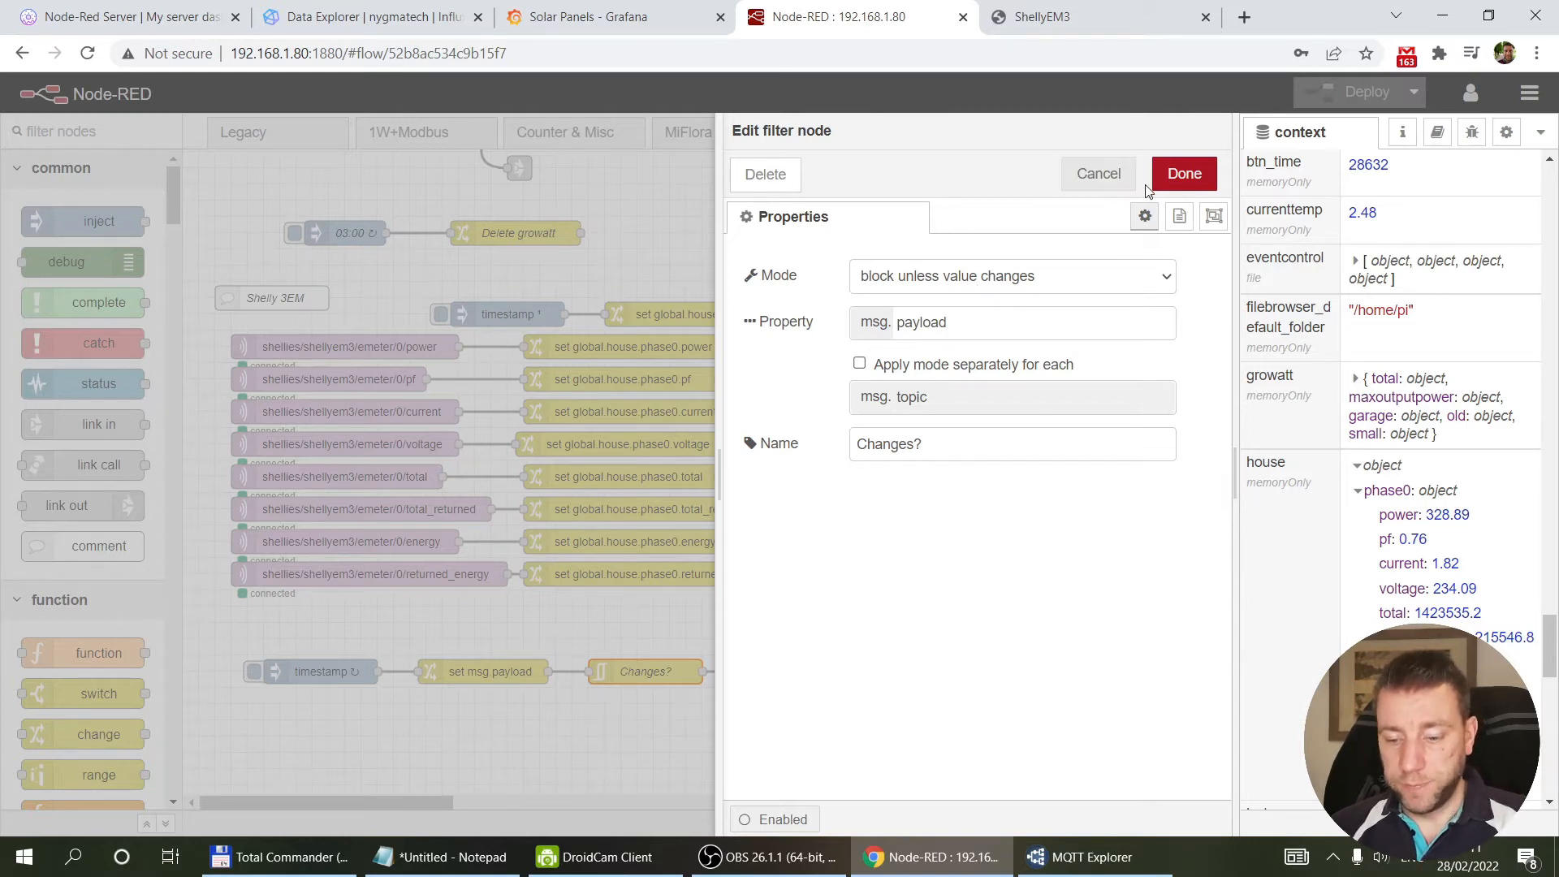
{"action": "left_click", "coordinate": [1102, 173]}
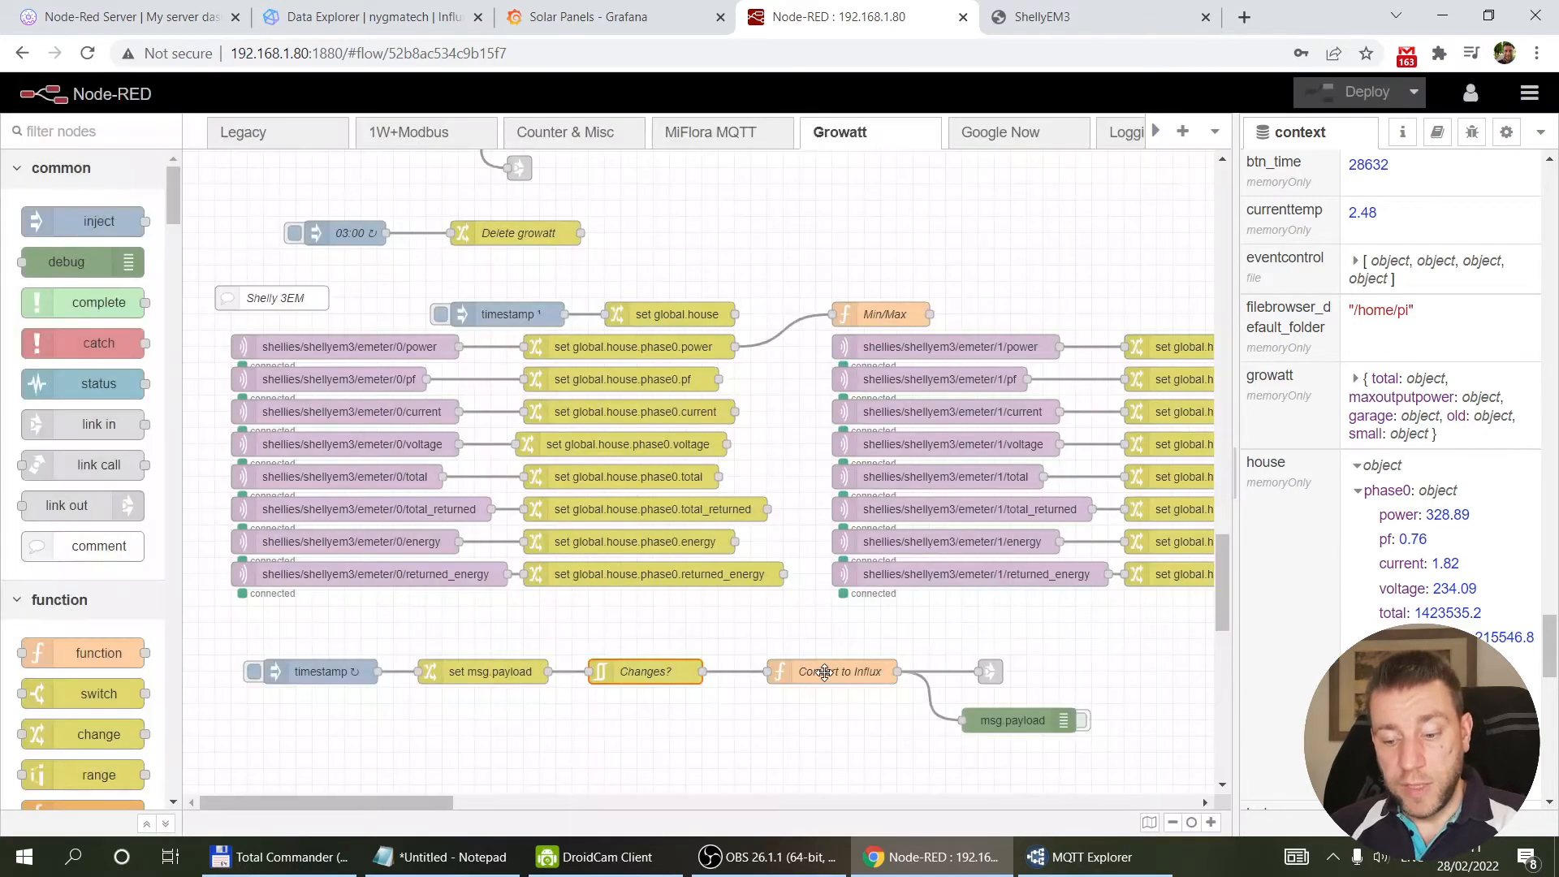
Step: Open the Convert to Influx function node, widen its editor, and read the addsensordata record fields and the calls for the three house phases
{"action": "left_click", "coordinate": [824, 672]}
{"action": "double_click", "coordinate": [825, 672]}
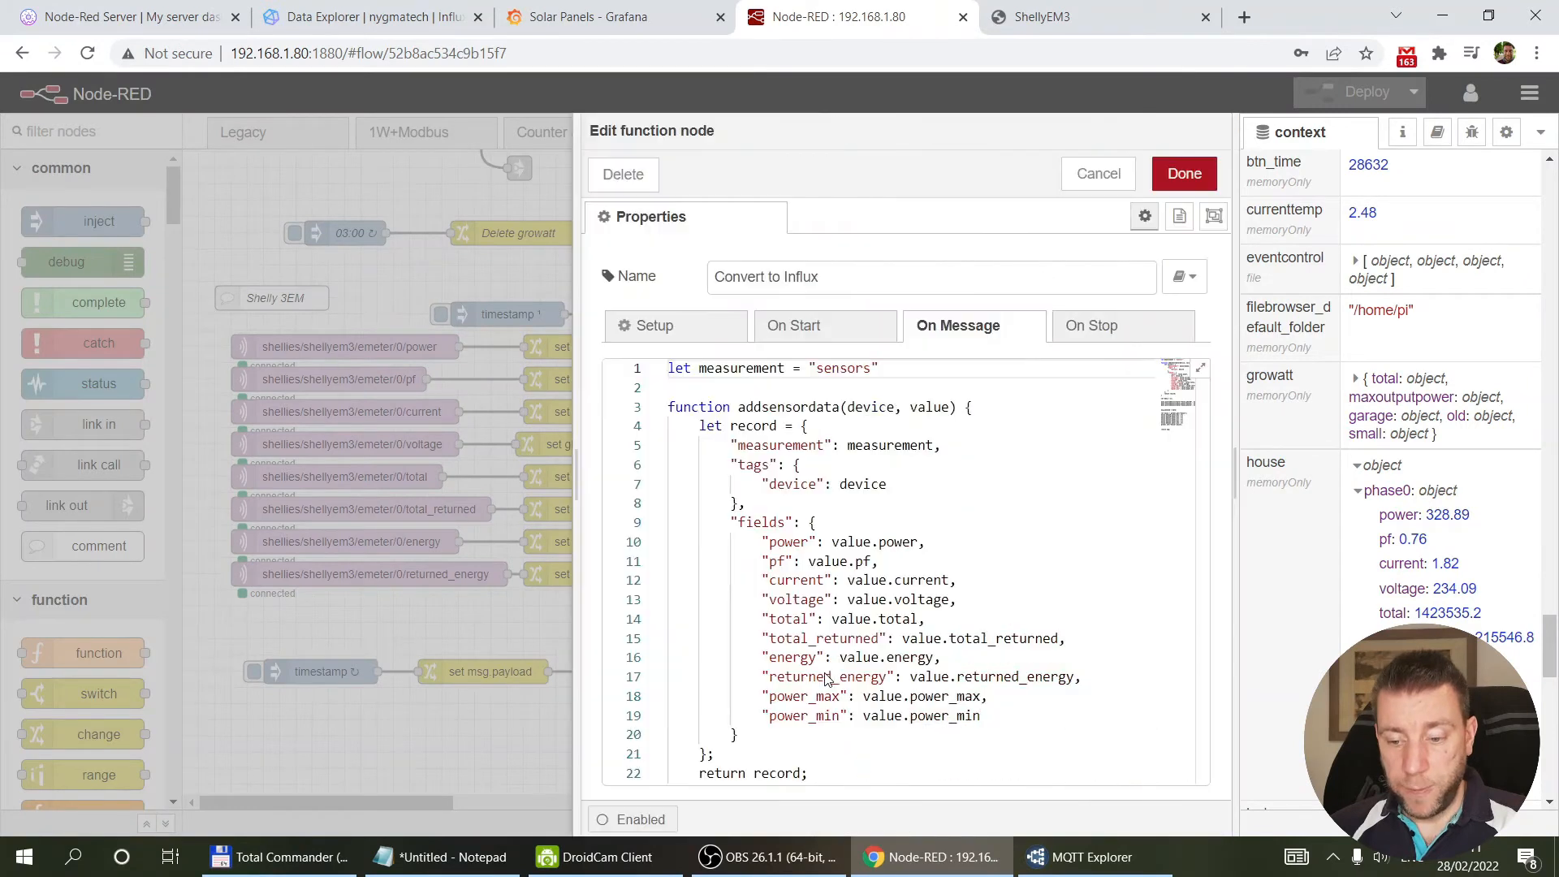
{"action": "left_click_drag", "start_coordinate": [573, 502], "coordinate": [319, 489]}
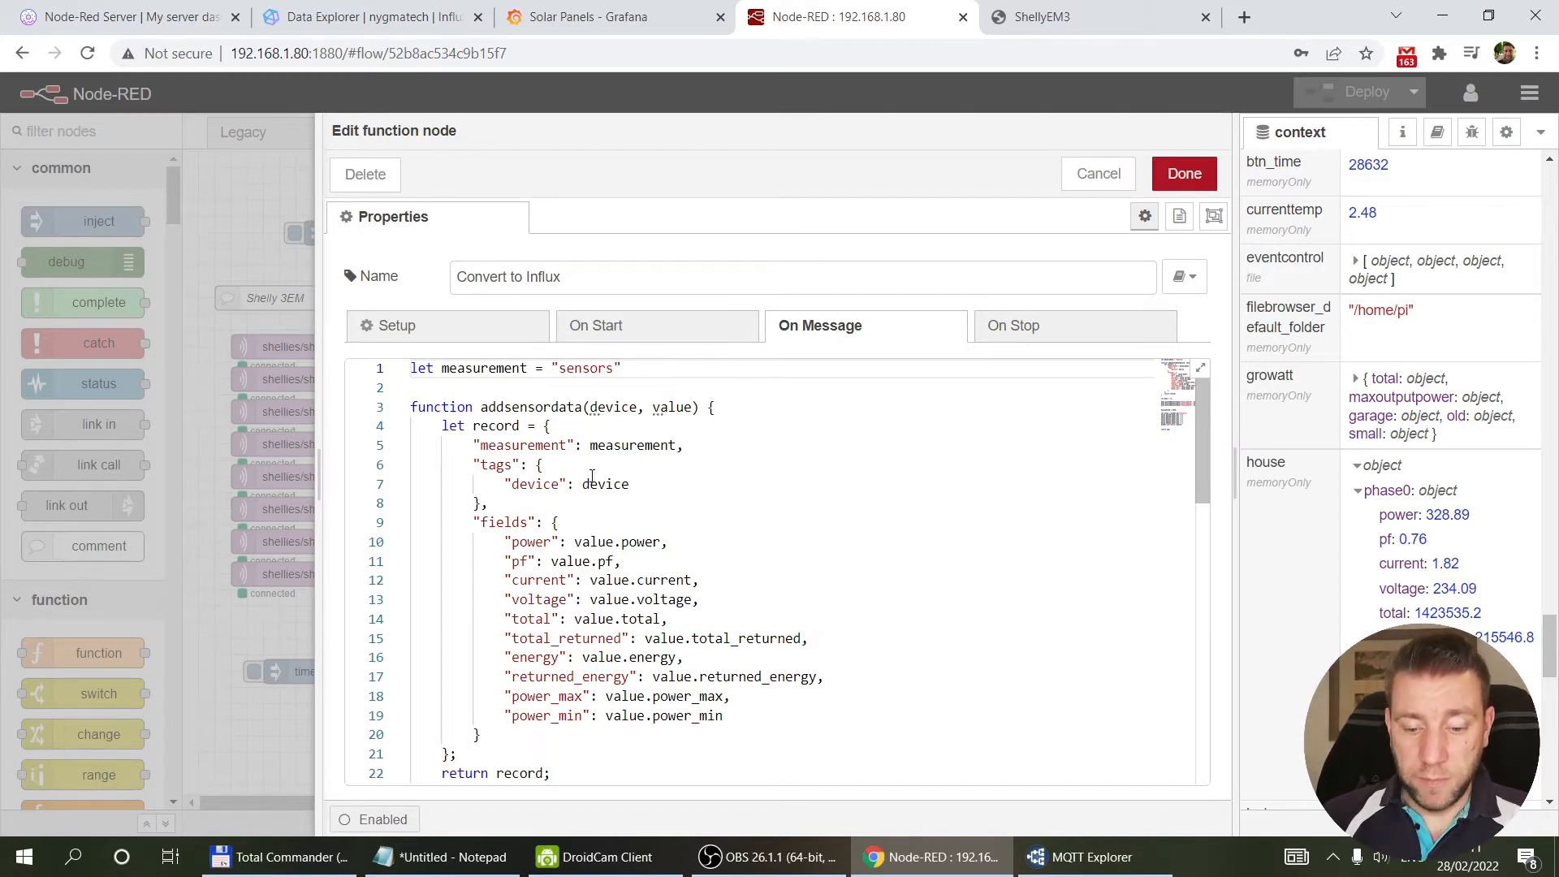
{"action": "scroll", "coordinate": [592, 476], "scroll_direction": "down", "scroll_amount": 4}
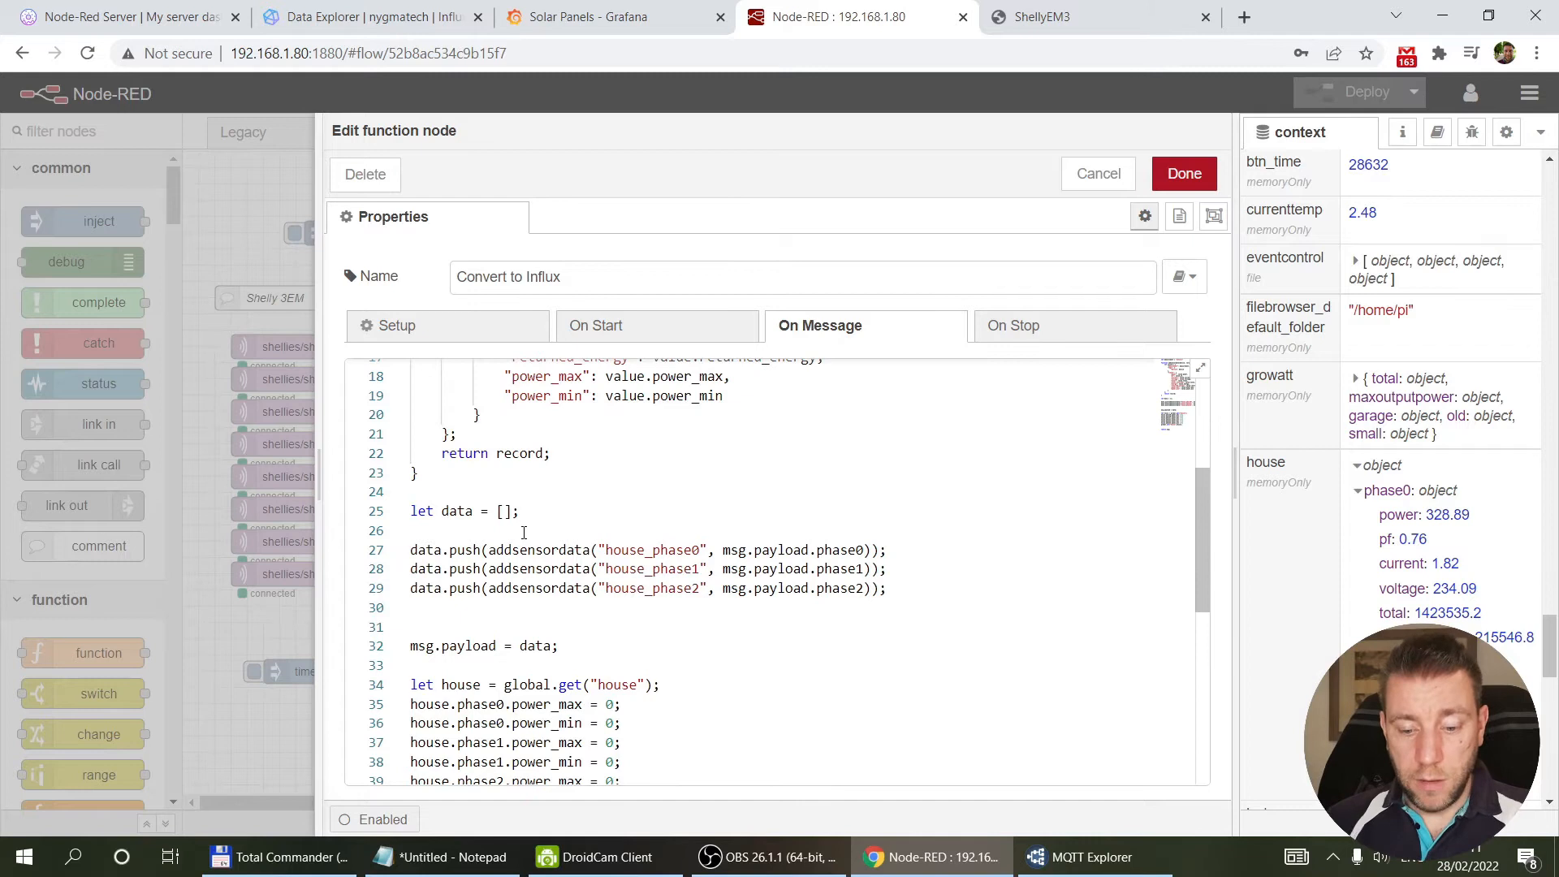
{"action": "scroll", "coordinate": [524, 532], "scroll_direction": "up", "scroll_amount": 4}
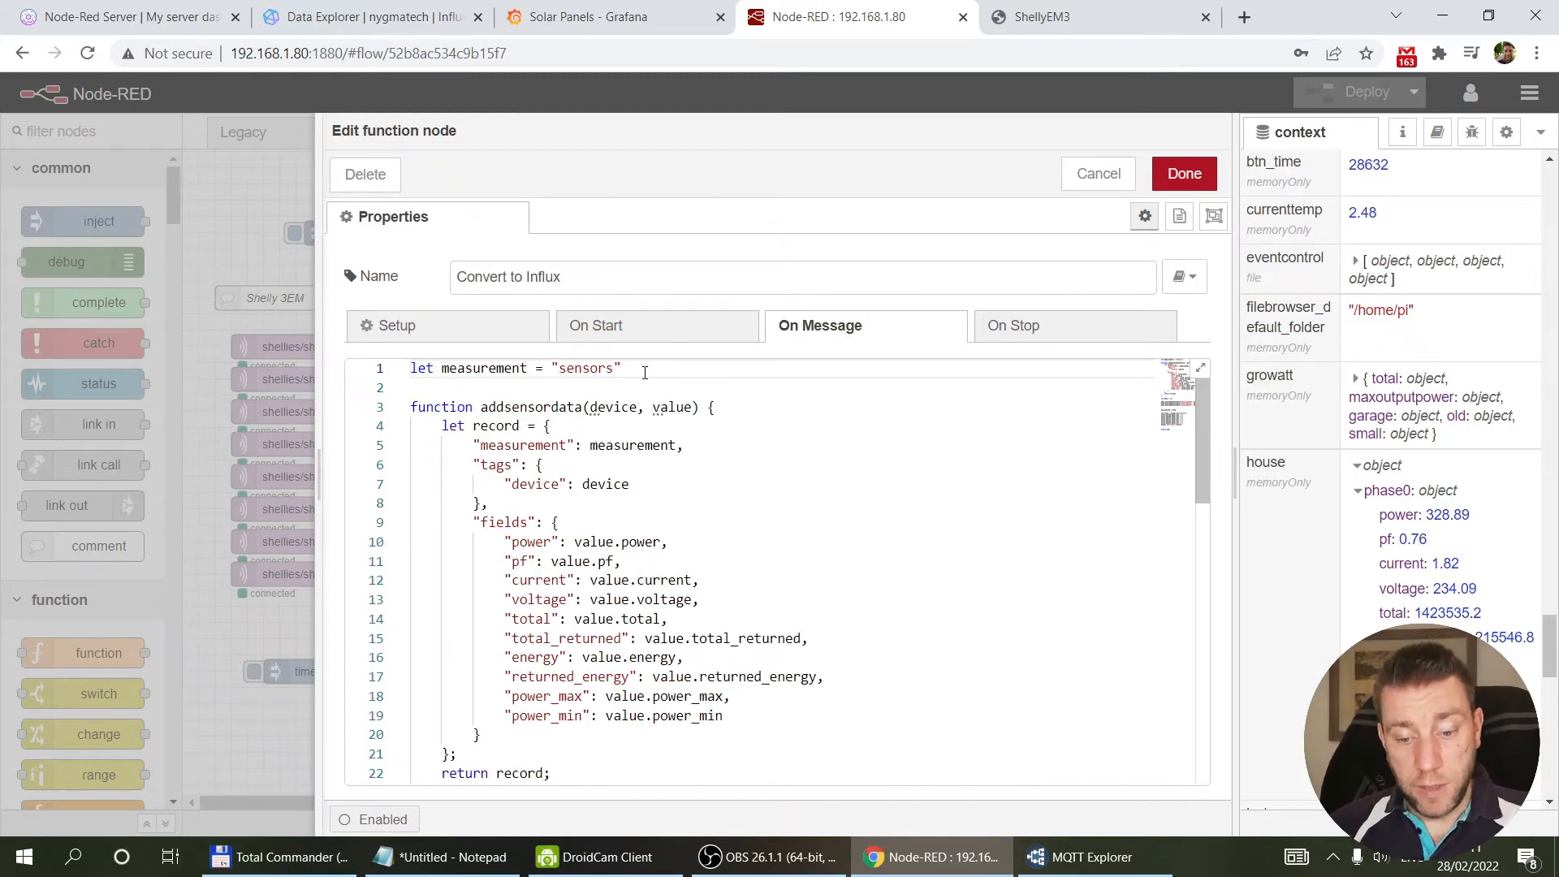
{"action": "scroll", "coordinate": [644, 373], "scroll_direction": "down", "scroll_amount": 3}
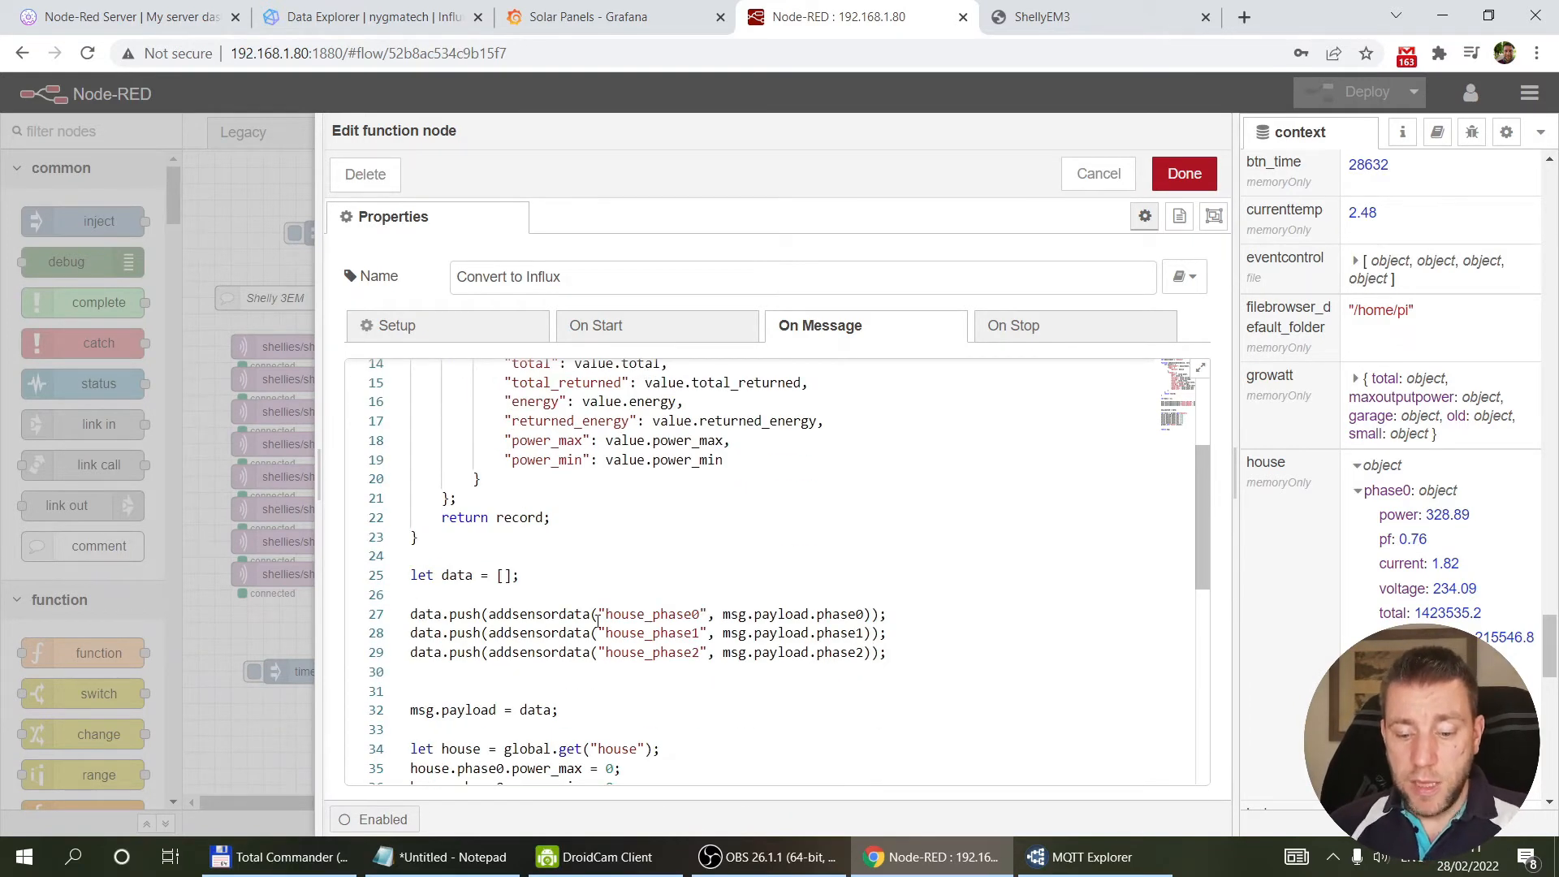
{"action": "left_click_drag", "start_coordinate": [607, 614], "coordinate": [700, 611]}
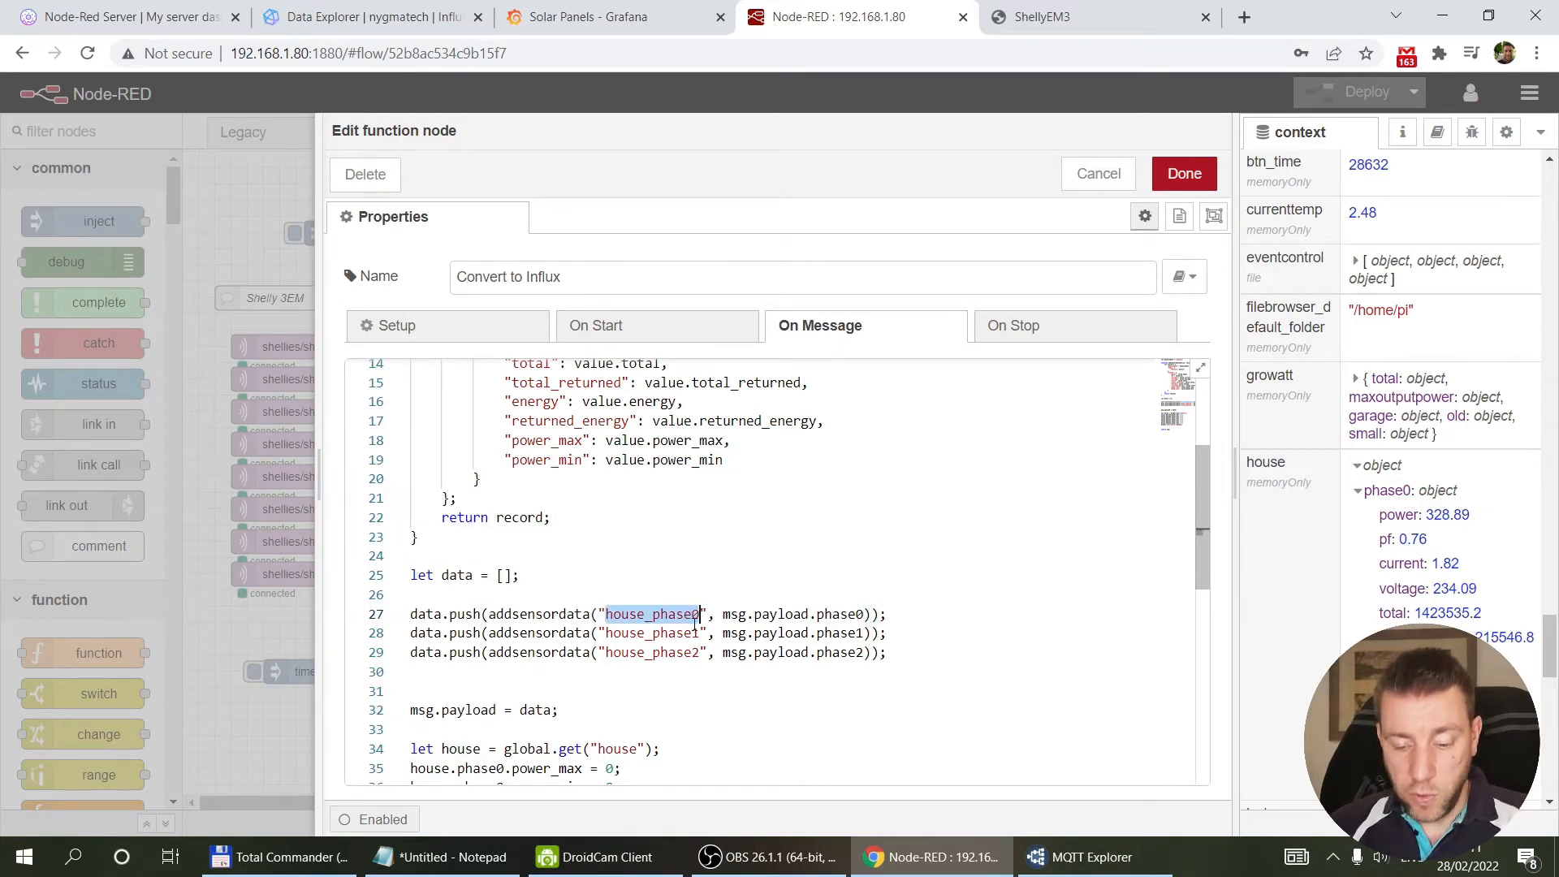
{"action": "scroll", "coordinate": [709, 608], "scroll_direction": "up", "scroll_amount": 2}
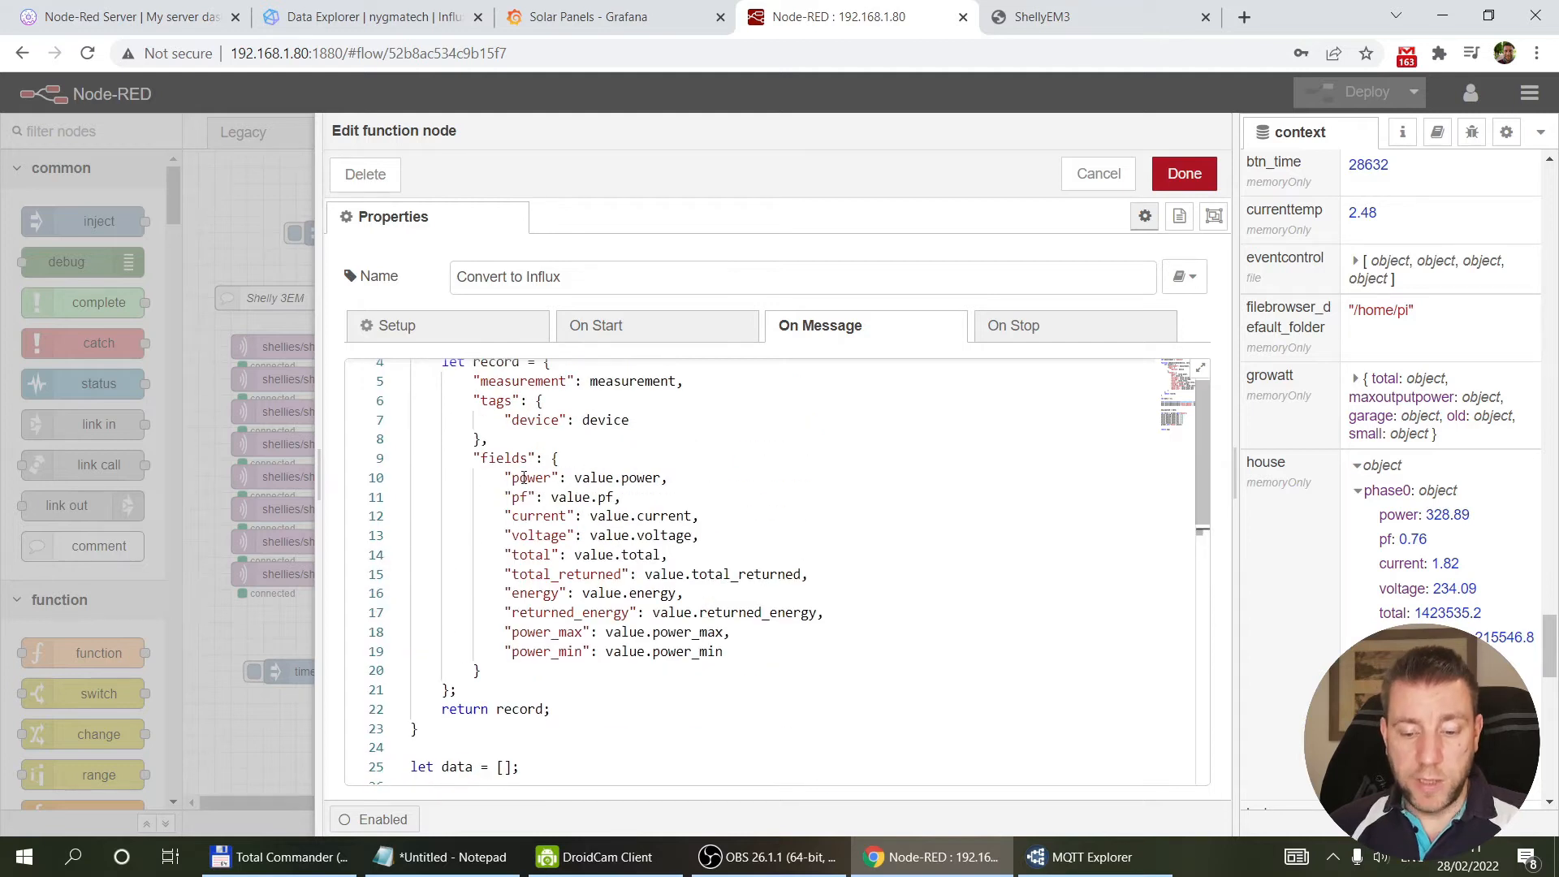
{"action": "mouse_move", "coordinate": [1414, 516]}
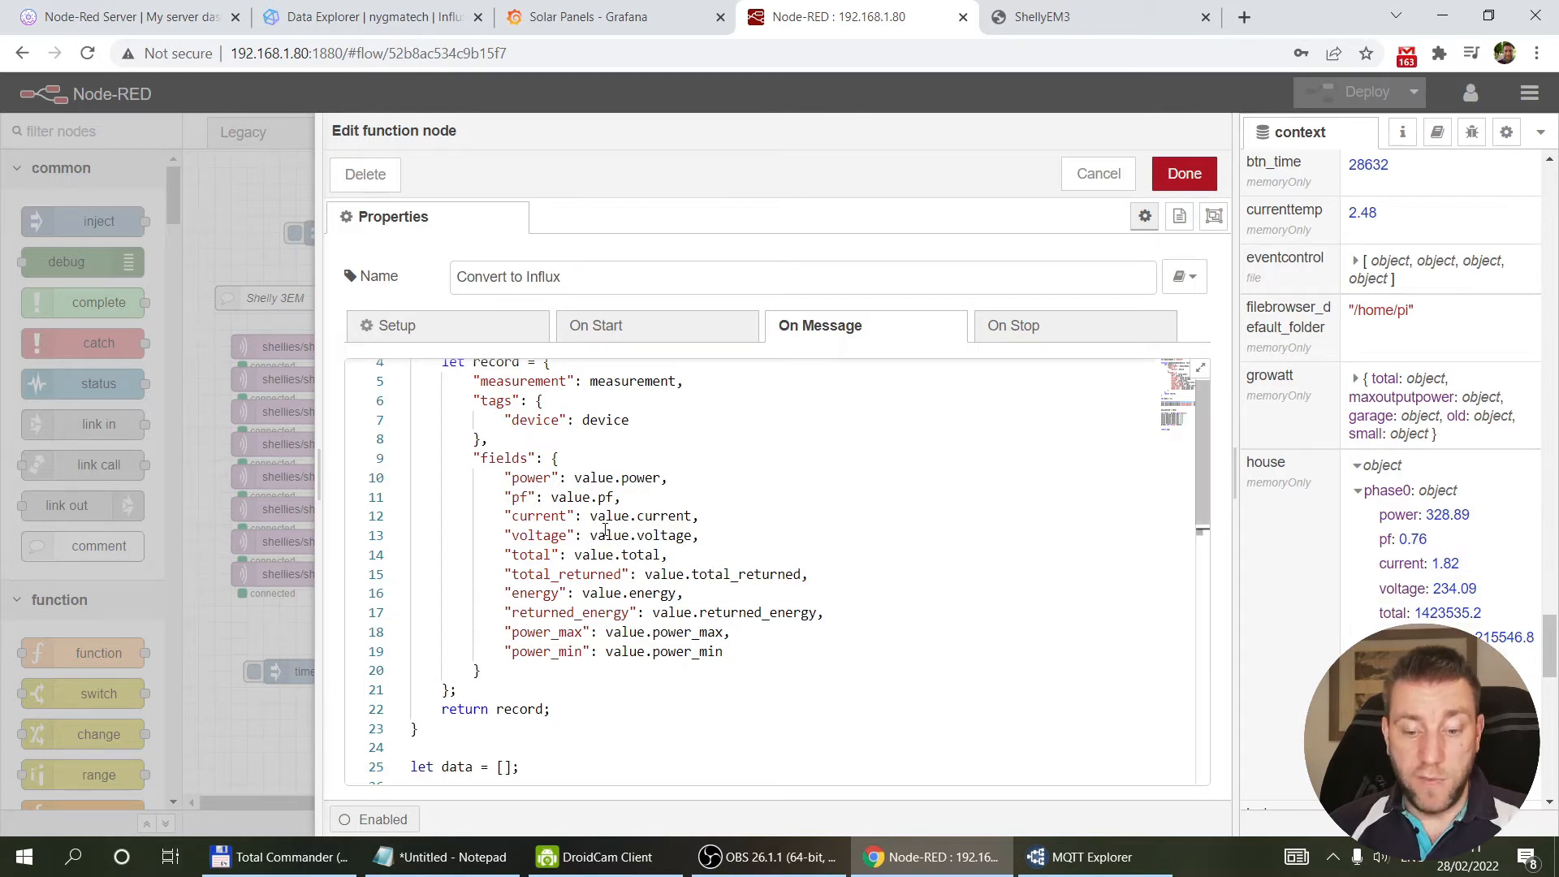
Step: Read the code that resets power_max and power_min for each phase in global.house, and close the Convert to Influx node without changes
{"action": "scroll", "coordinate": [606, 530], "scroll_direction": "down", "scroll_amount": 6}
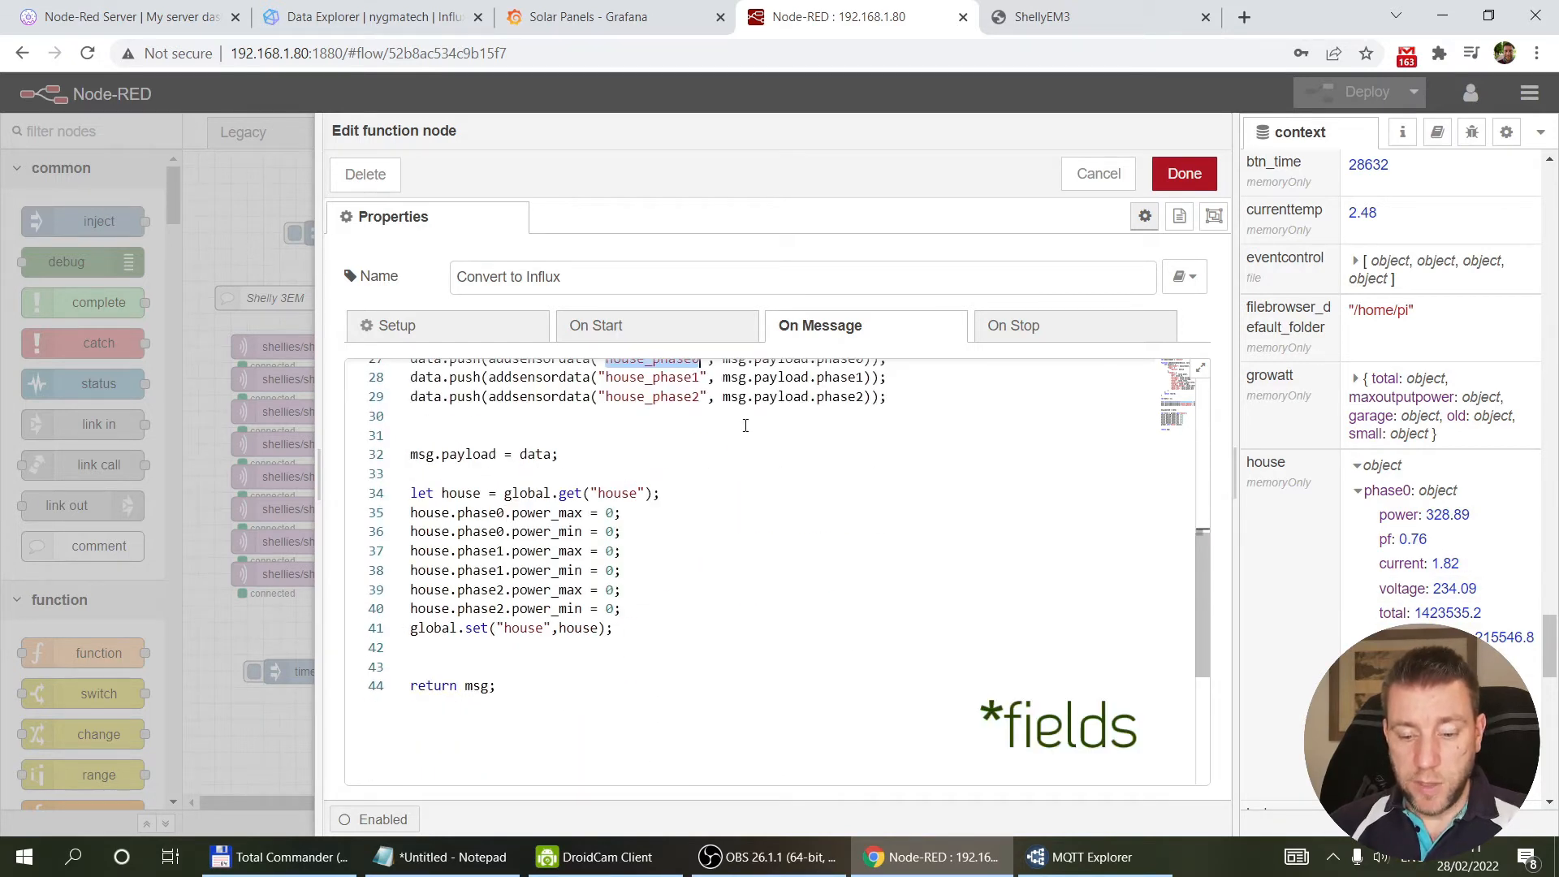
{"action": "scroll", "coordinate": [745, 425], "scroll_direction": "up", "scroll_amount": 2}
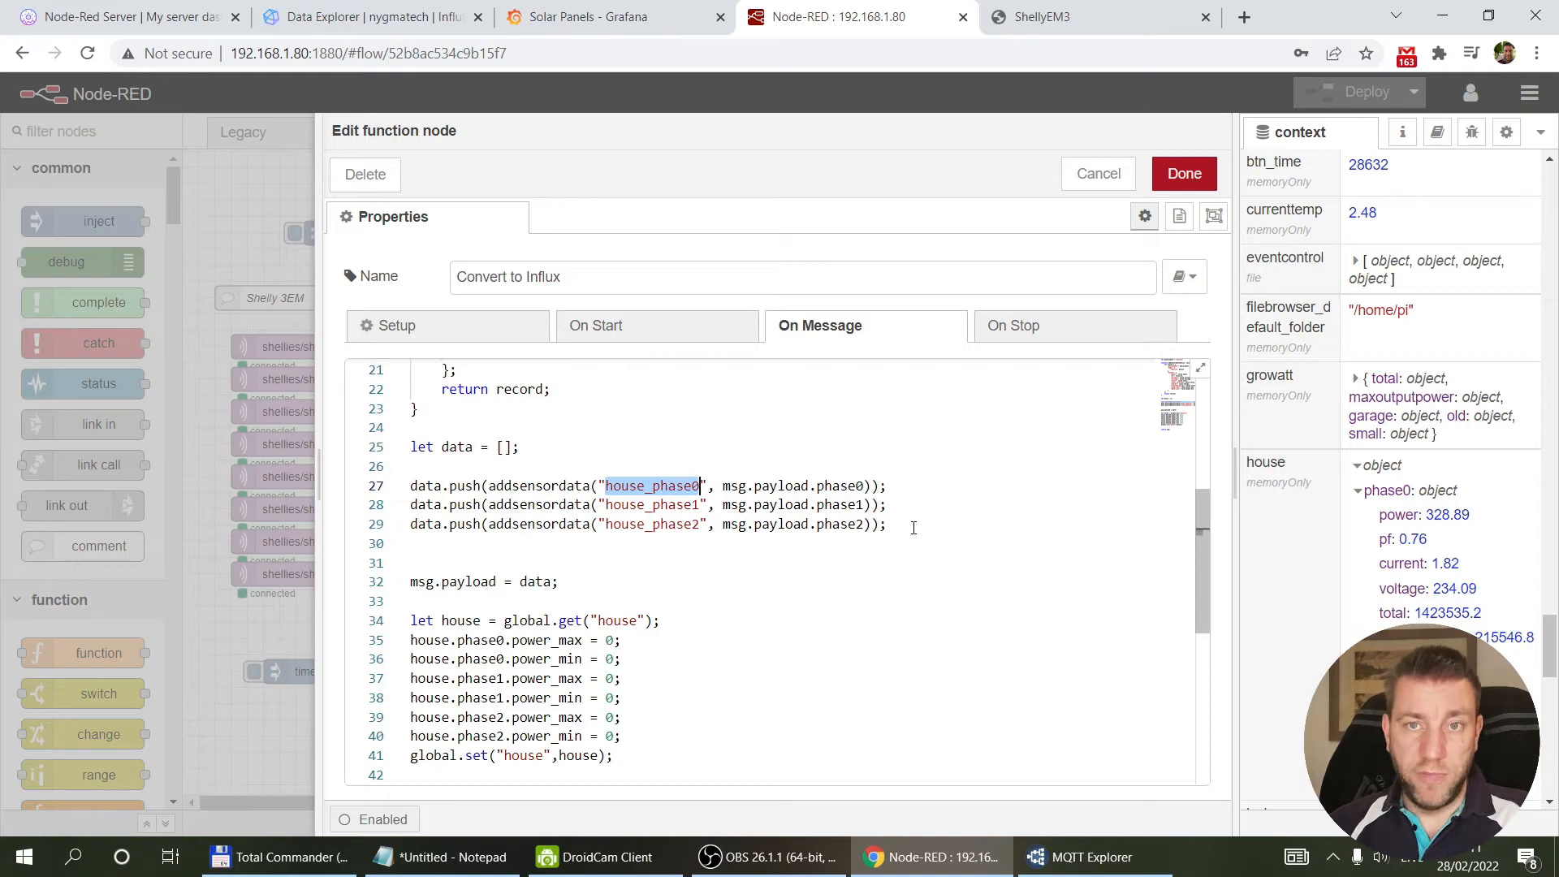
{"action": "scroll", "coordinate": [905, 528], "scroll_direction": "down", "scroll_amount": 2}
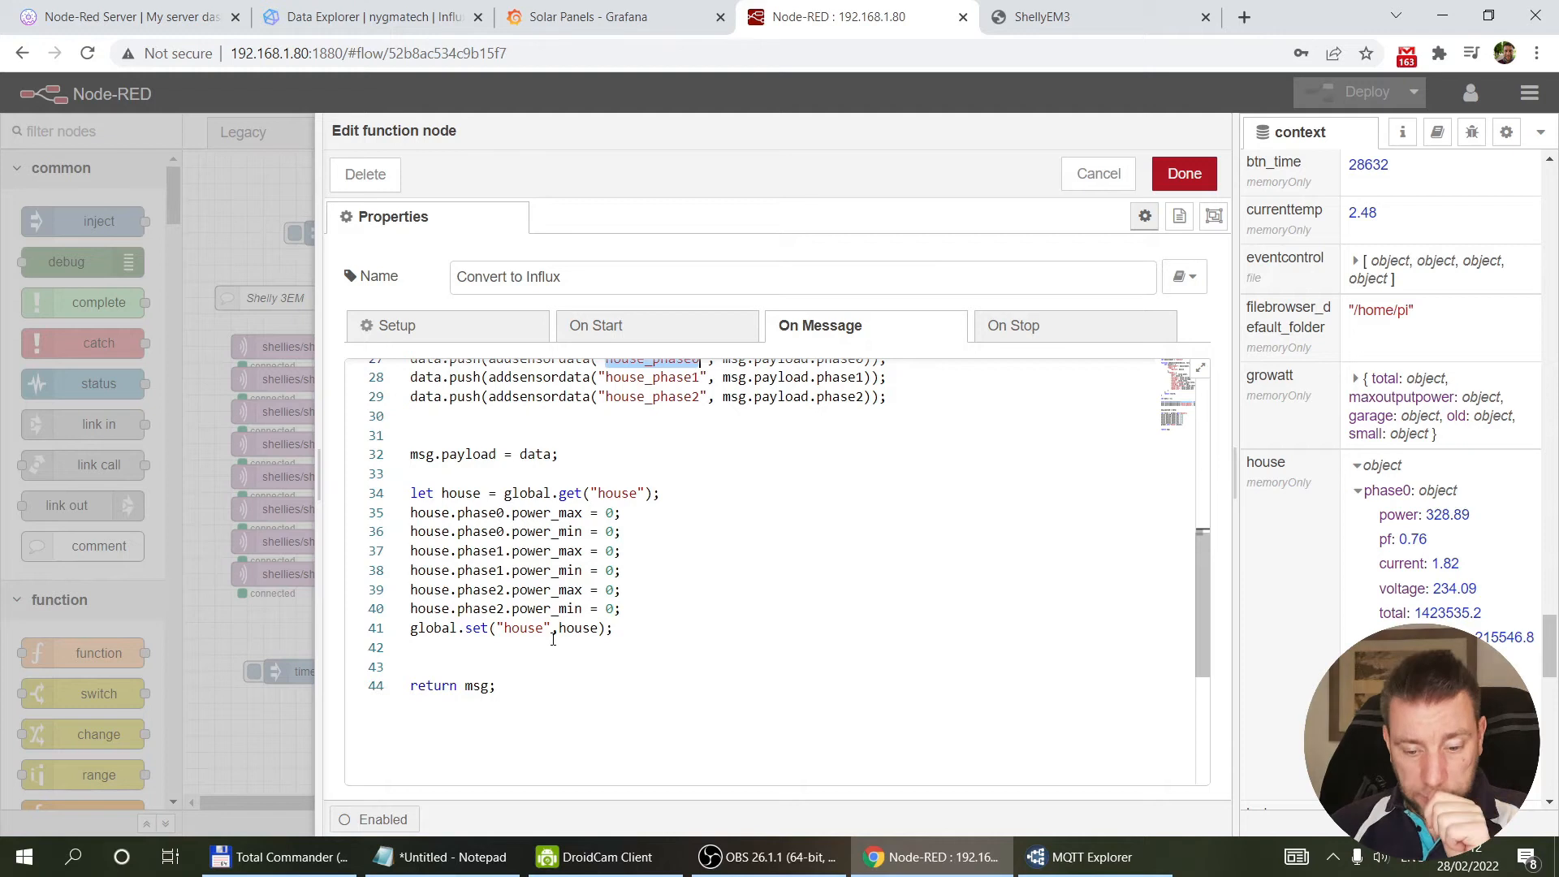
{"action": "left_click", "coordinate": [1098, 174]}
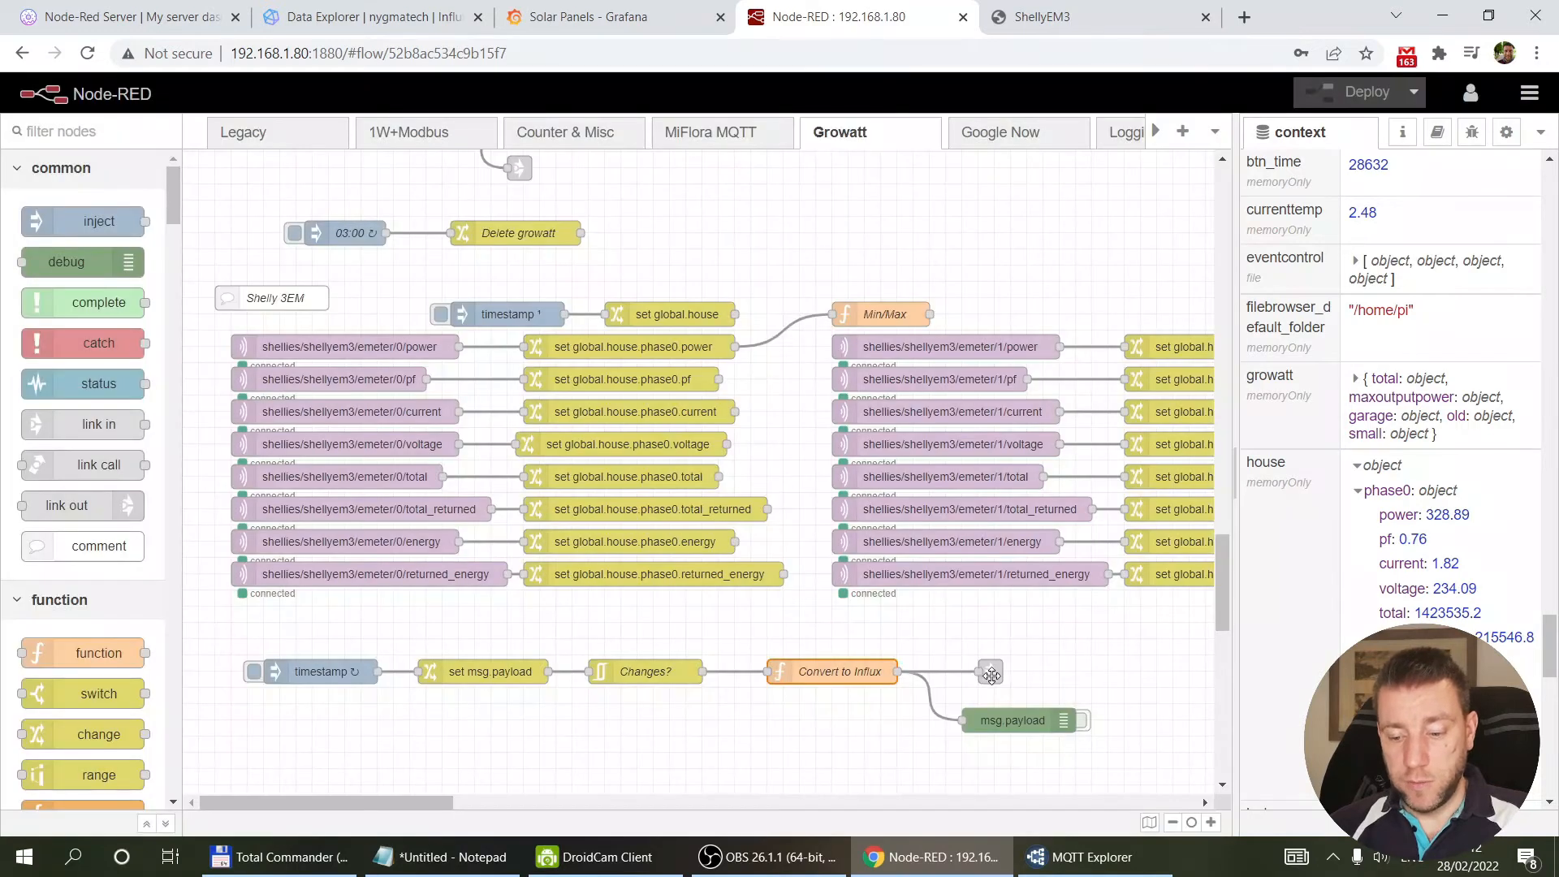
Step: Follow the link from Convert to Influx into the Legacy flow and inspect the Node Red bucket node's settings, closing it without changes
{"action": "left_click", "coordinate": [990, 672]}
{"action": "left_click", "coordinate": [1076, 674]}
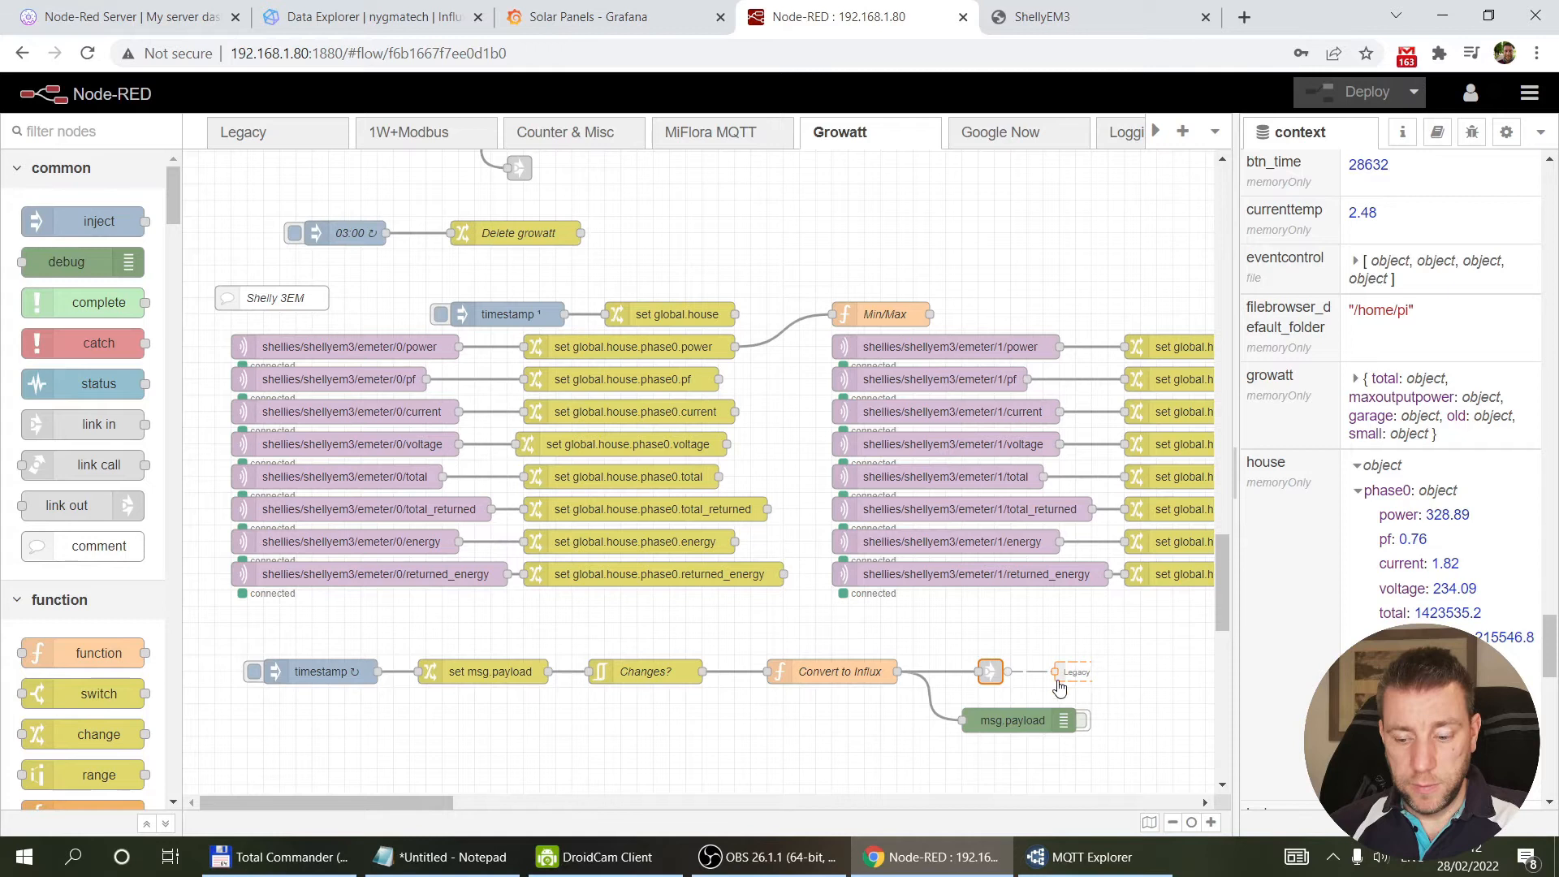
{"action": "left_click", "coordinate": [1076, 674]}
{"action": "left_click_drag", "start_coordinate": [372, 806], "coordinate": [523, 813]}
{"action": "scroll", "coordinate": [822, 596], "scroll_direction": "down", "scroll_amount": 3}
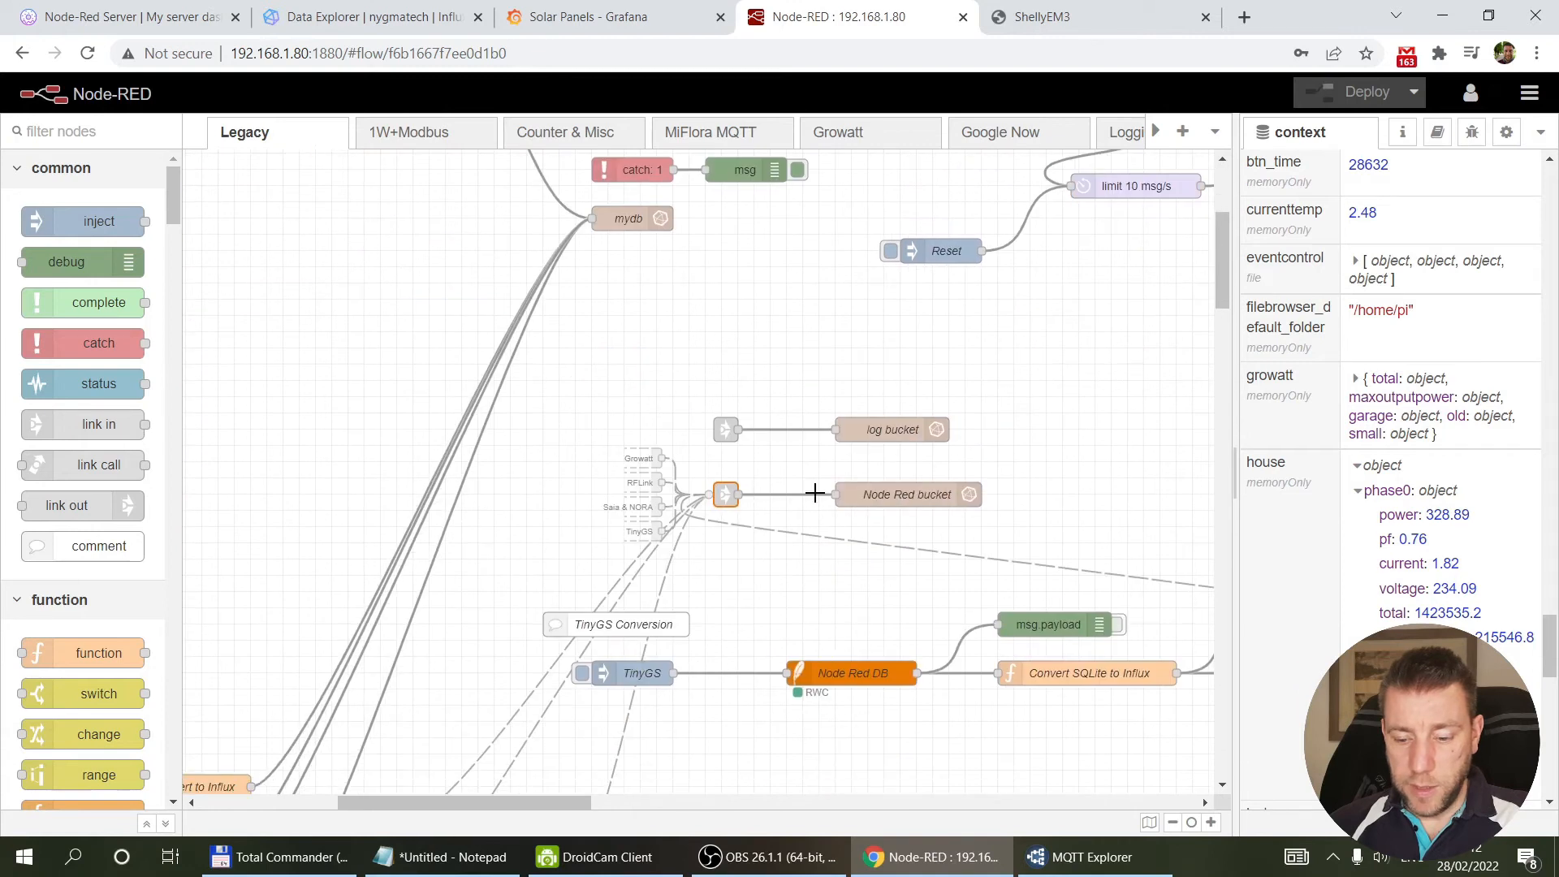
{"action": "double_click", "coordinate": [888, 498]}
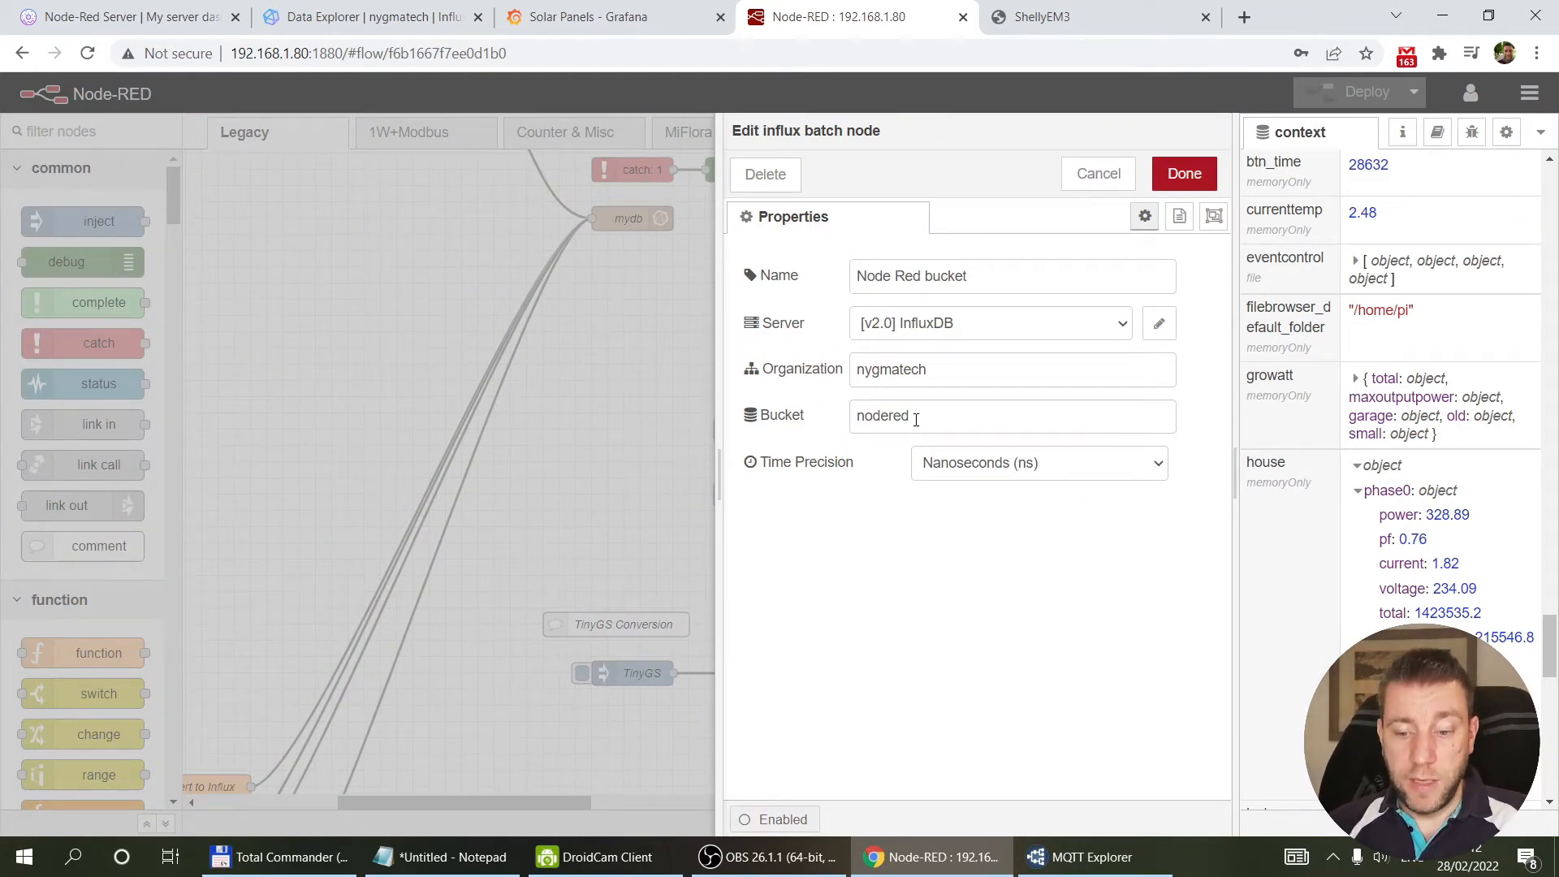
{"action": "left_click", "coordinate": [1092, 175]}
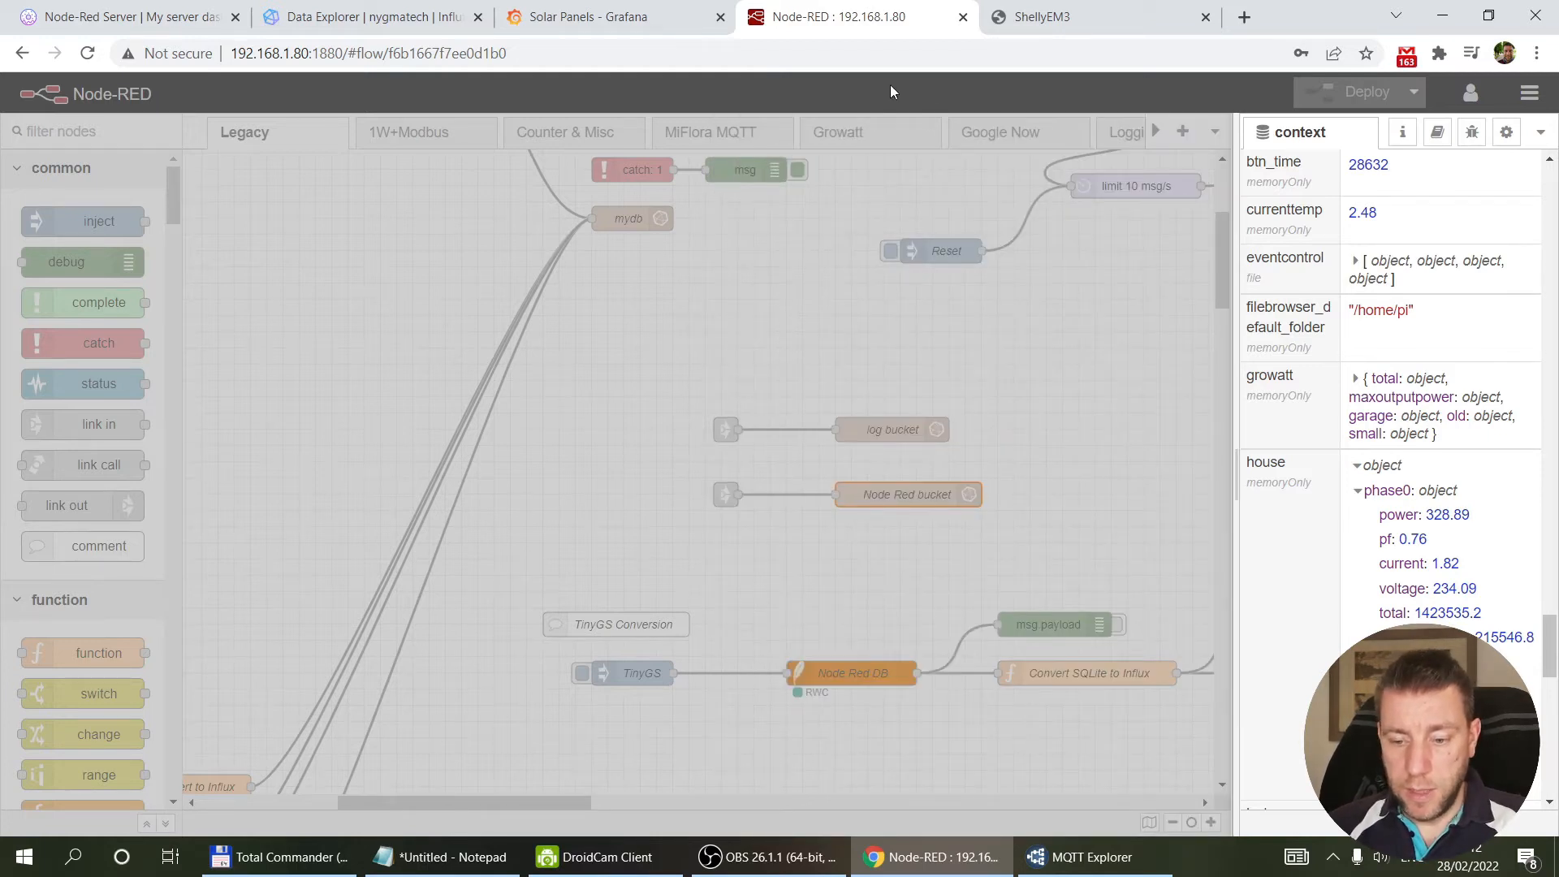
Step: Return to the Growatt flow and look over the Shelly 3EM nodes and their Influx branch
{"action": "left_click", "coordinate": [850, 132]}
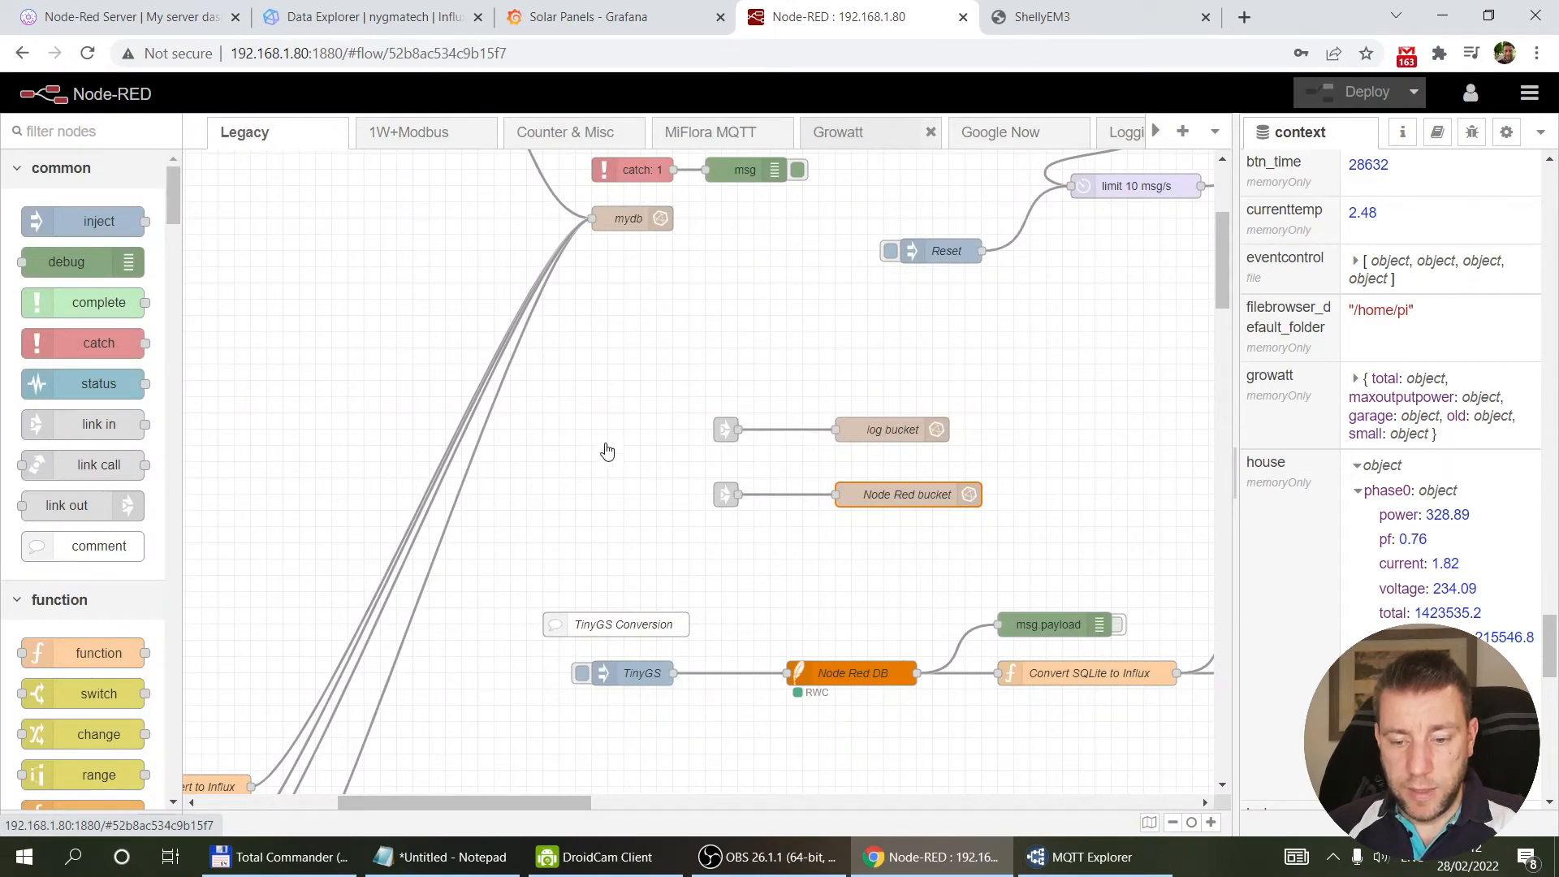
{"action": "left_click", "coordinate": [847, 136]}
{"action": "scroll", "coordinate": [748, 393], "scroll_direction": "down", "scroll_amount": 5}
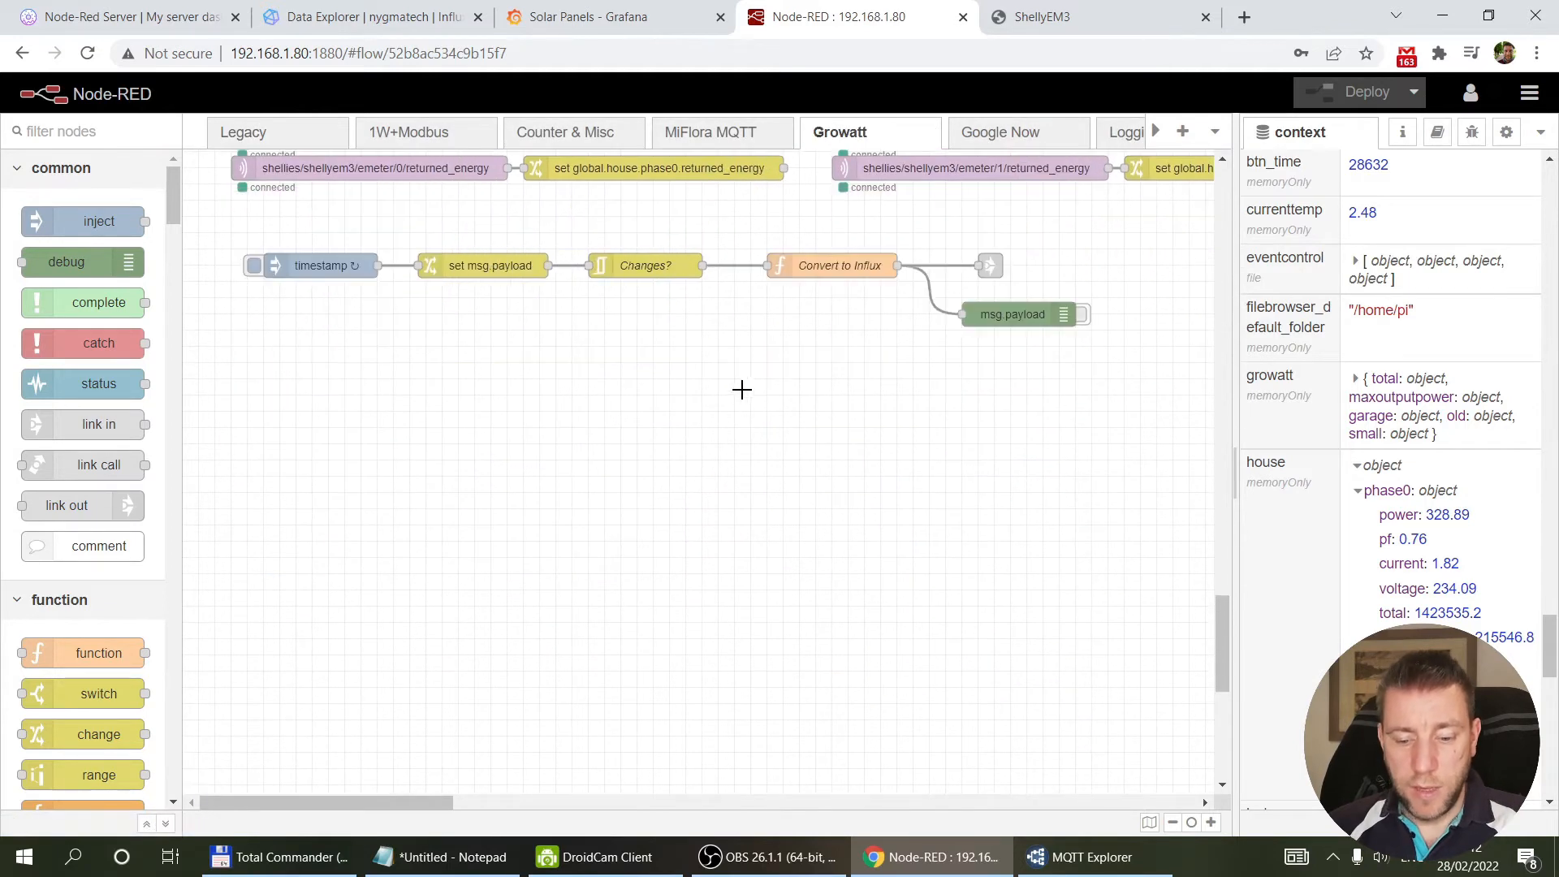
{"action": "scroll", "coordinate": [741, 387], "scroll_direction": "up", "scroll_amount": 4}
Step: In InfluxDB's Data Explorer, graph the power field of house_phase0 from the nodered bucket's sensors measurement over the past 24h
{"action": "left_click", "coordinate": [373, 16]}
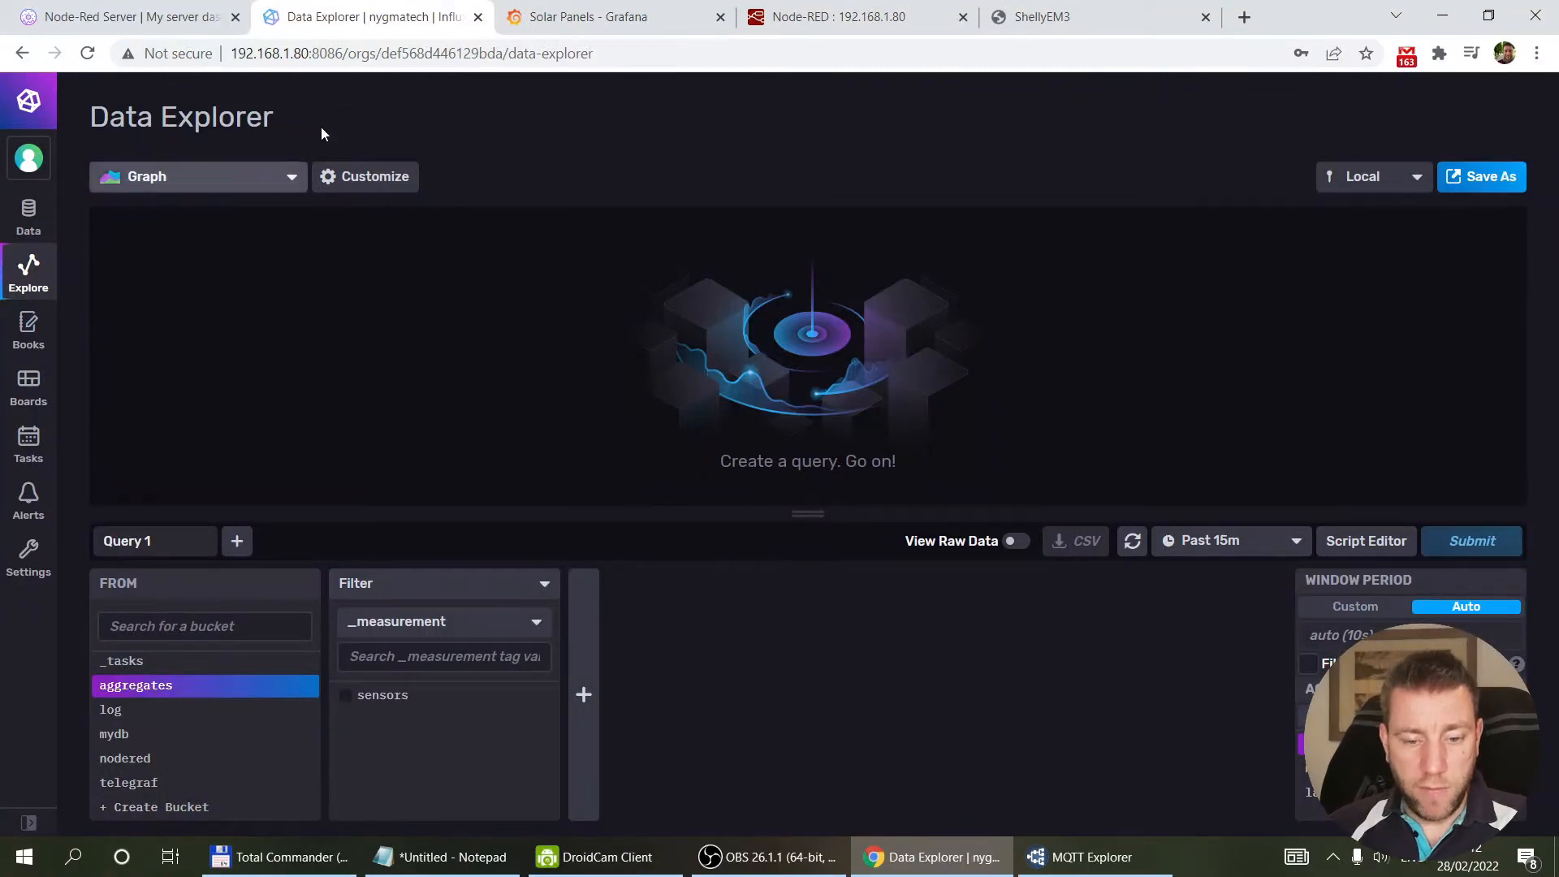
{"action": "left_click", "coordinate": [132, 763]}
{"action": "left_click", "coordinate": [378, 721]}
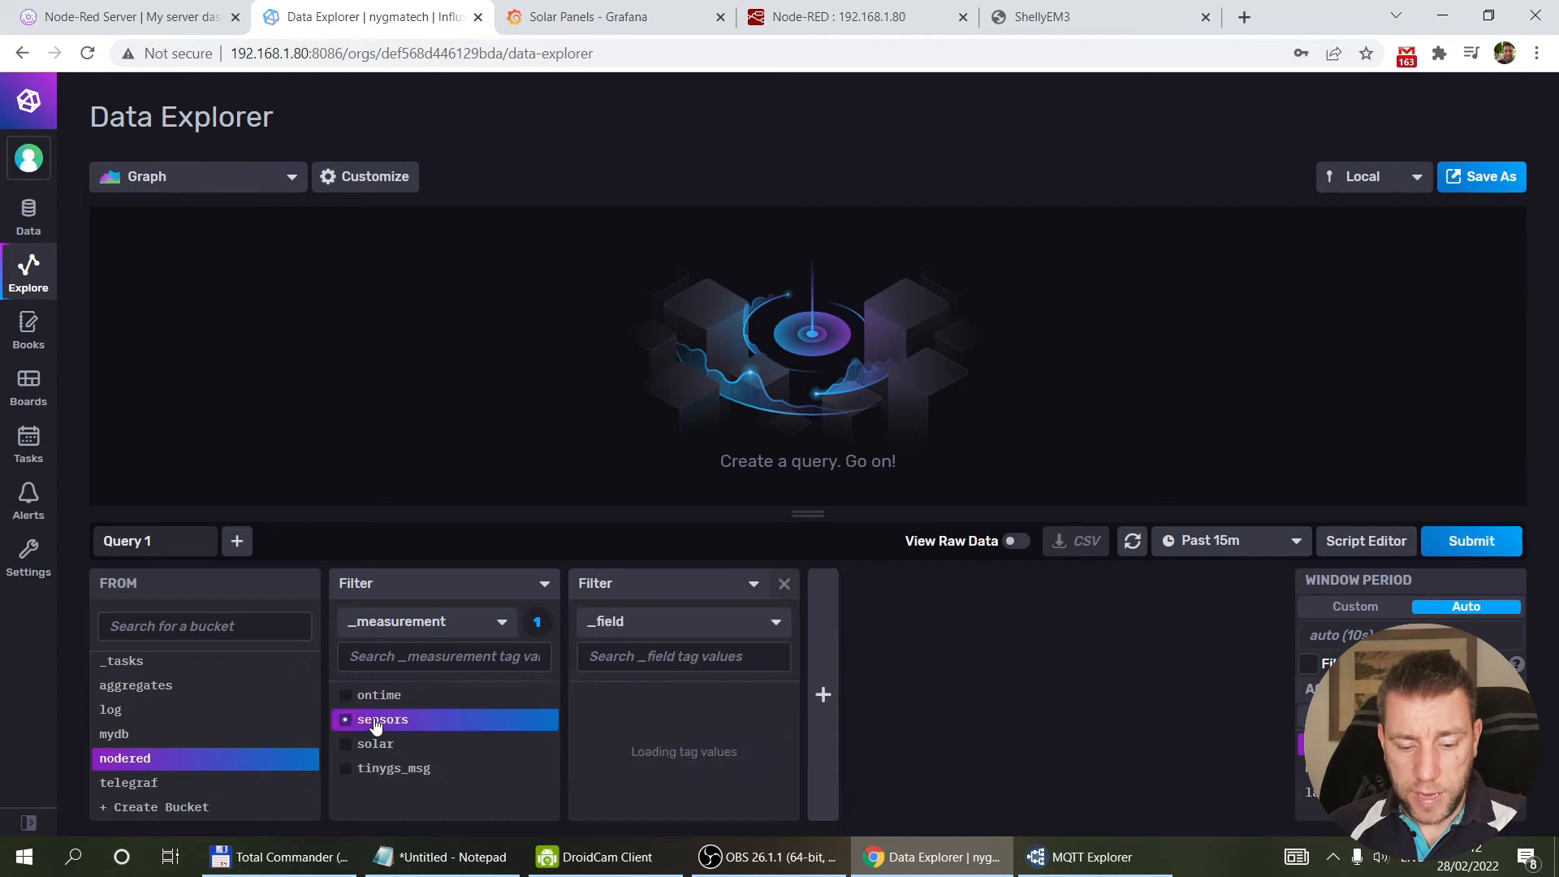
{"action": "left_click", "coordinate": [673, 627]}
{"action": "left_click", "coordinate": [630, 723]}
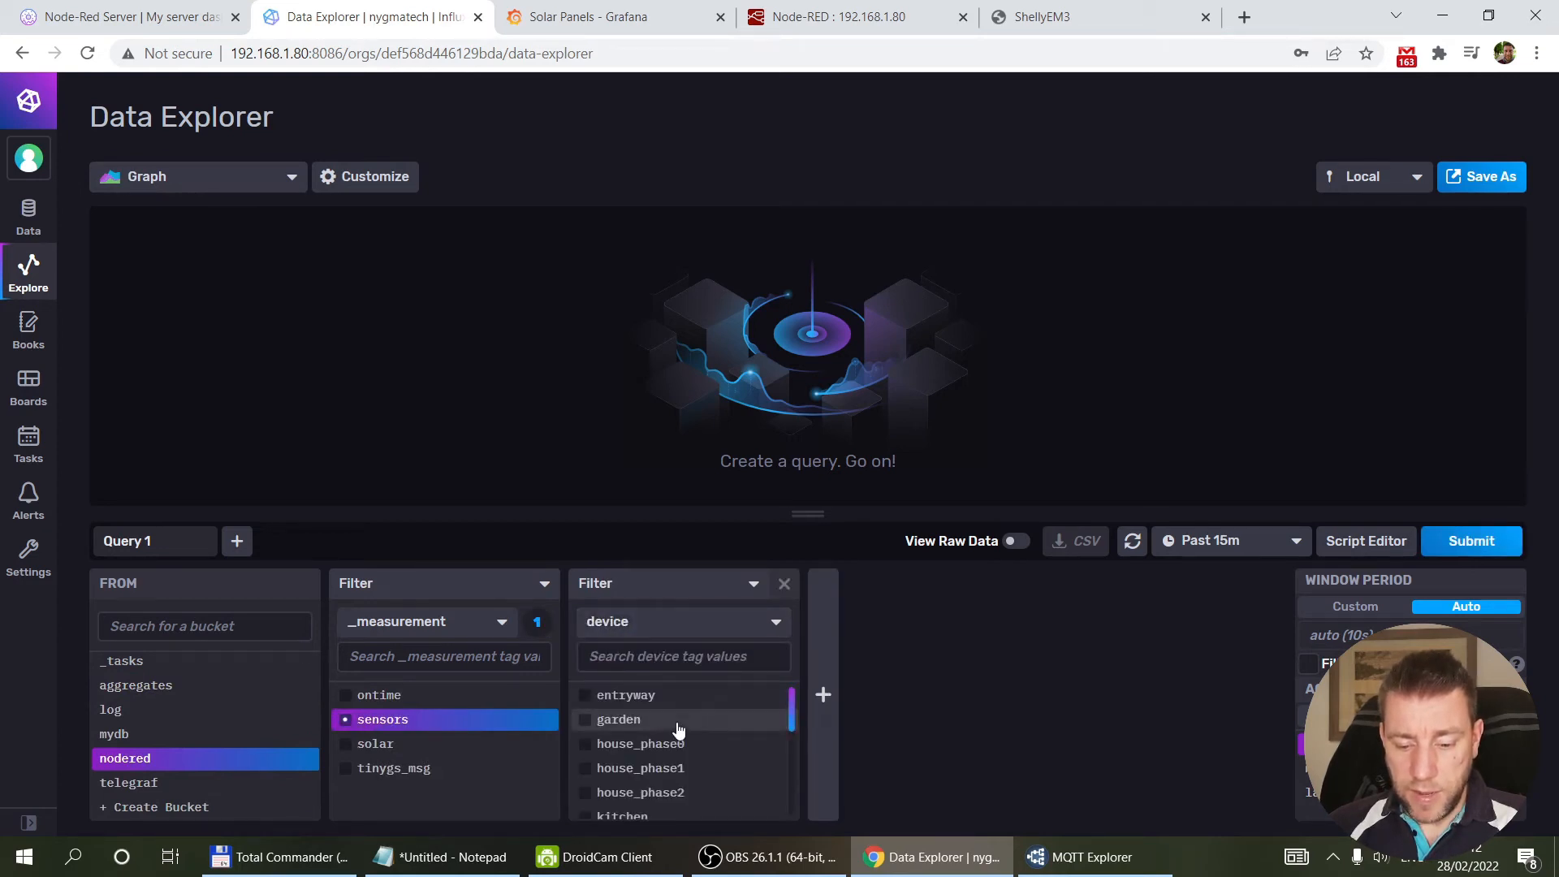
{"action": "left_click", "coordinate": [584, 744]}
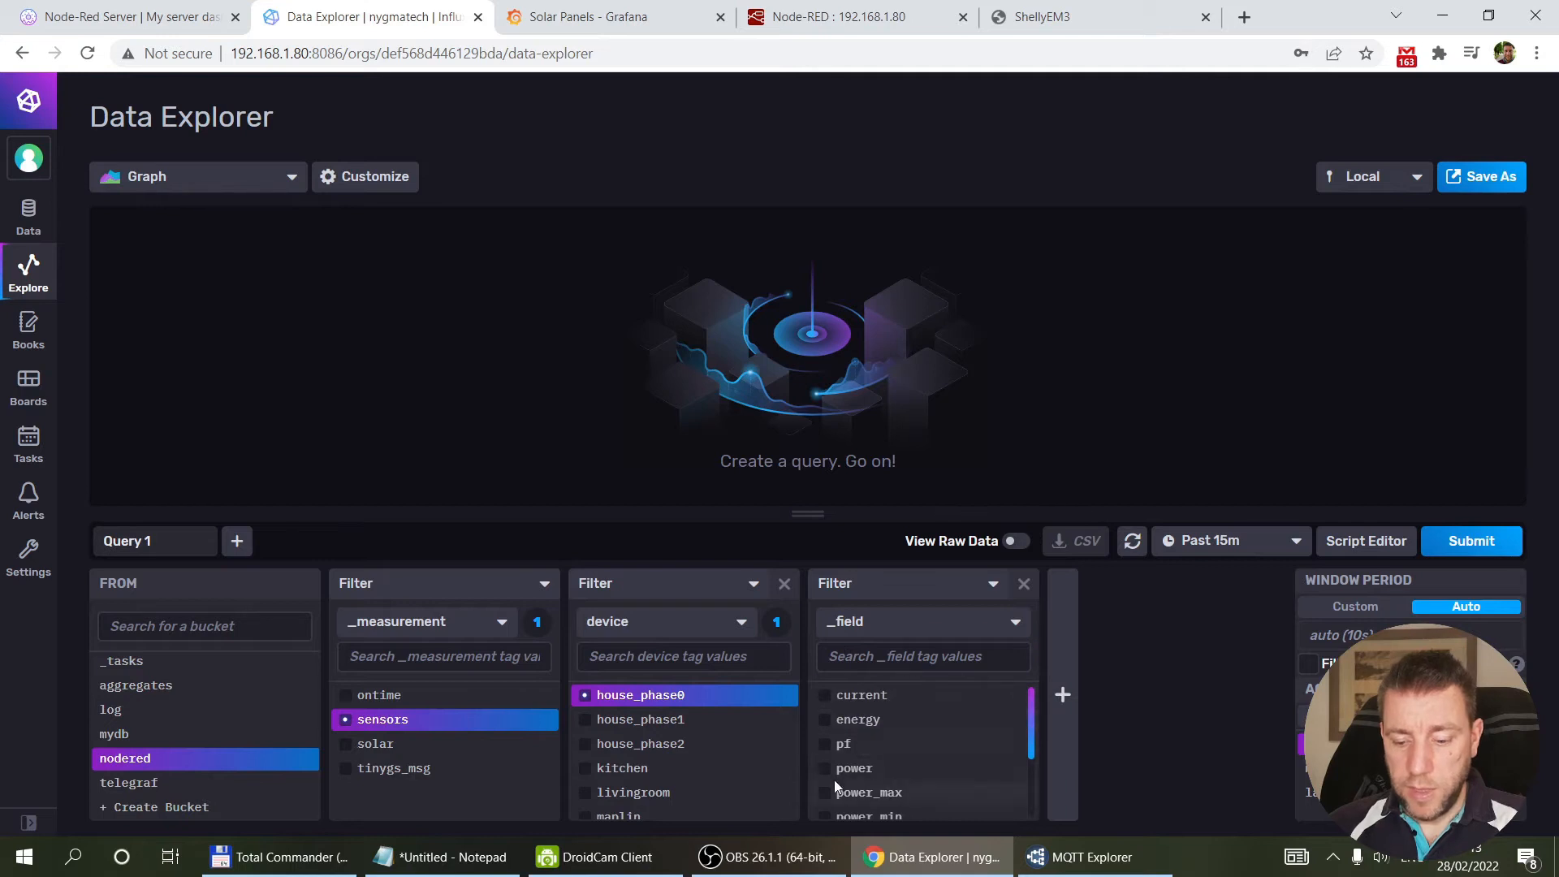
{"action": "left_click", "coordinate": [828, 771]}
{"action": "left_click", "coordinate": [1472, 540]}
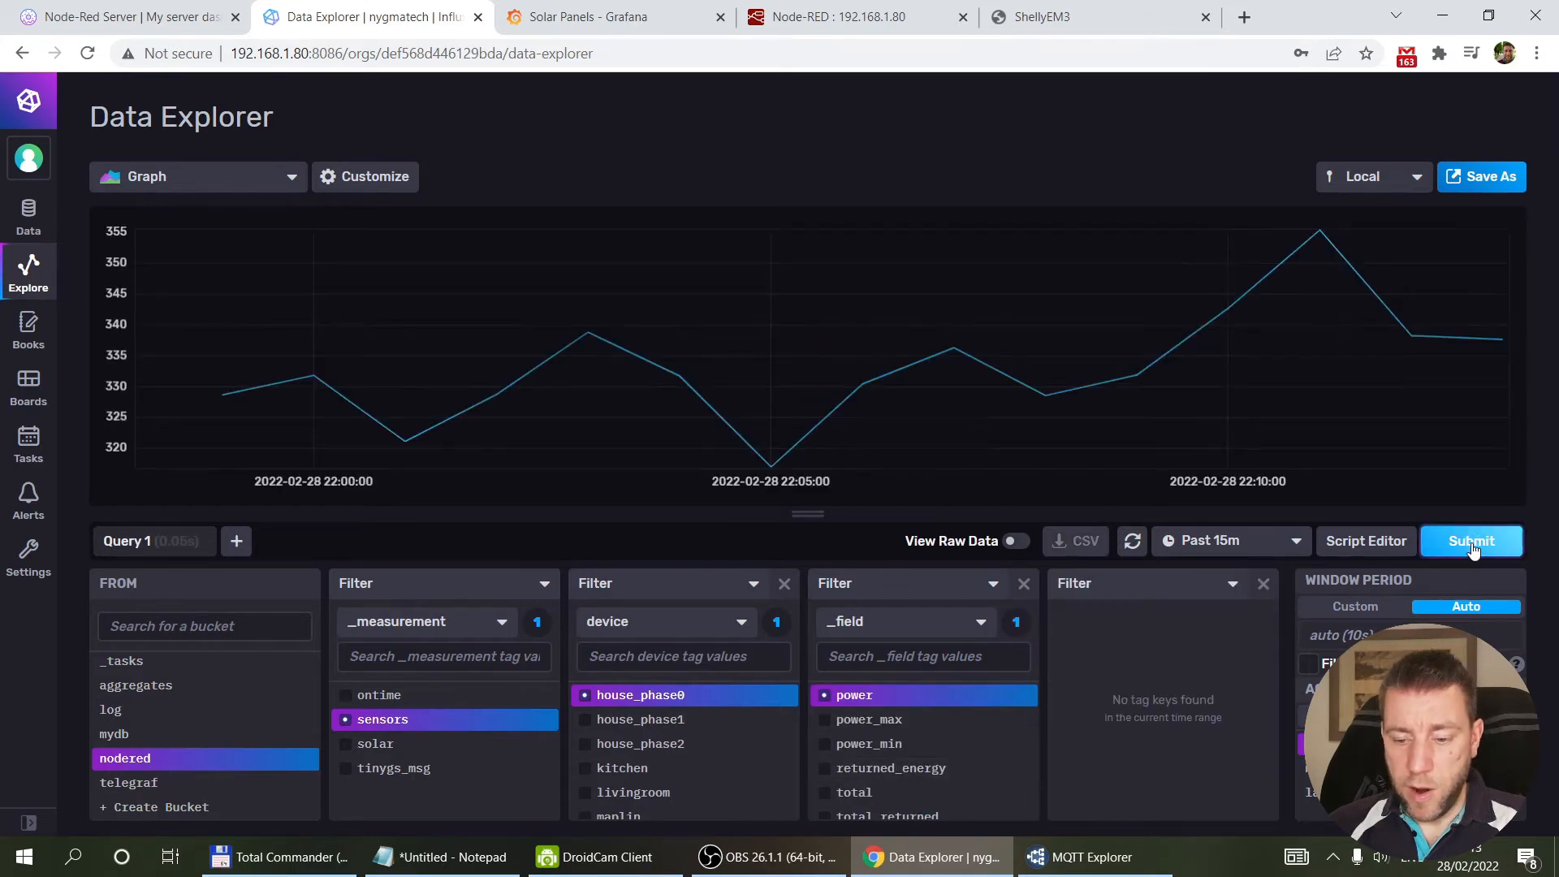
{"action": "left_click", "coordinate": [1291, 541]}
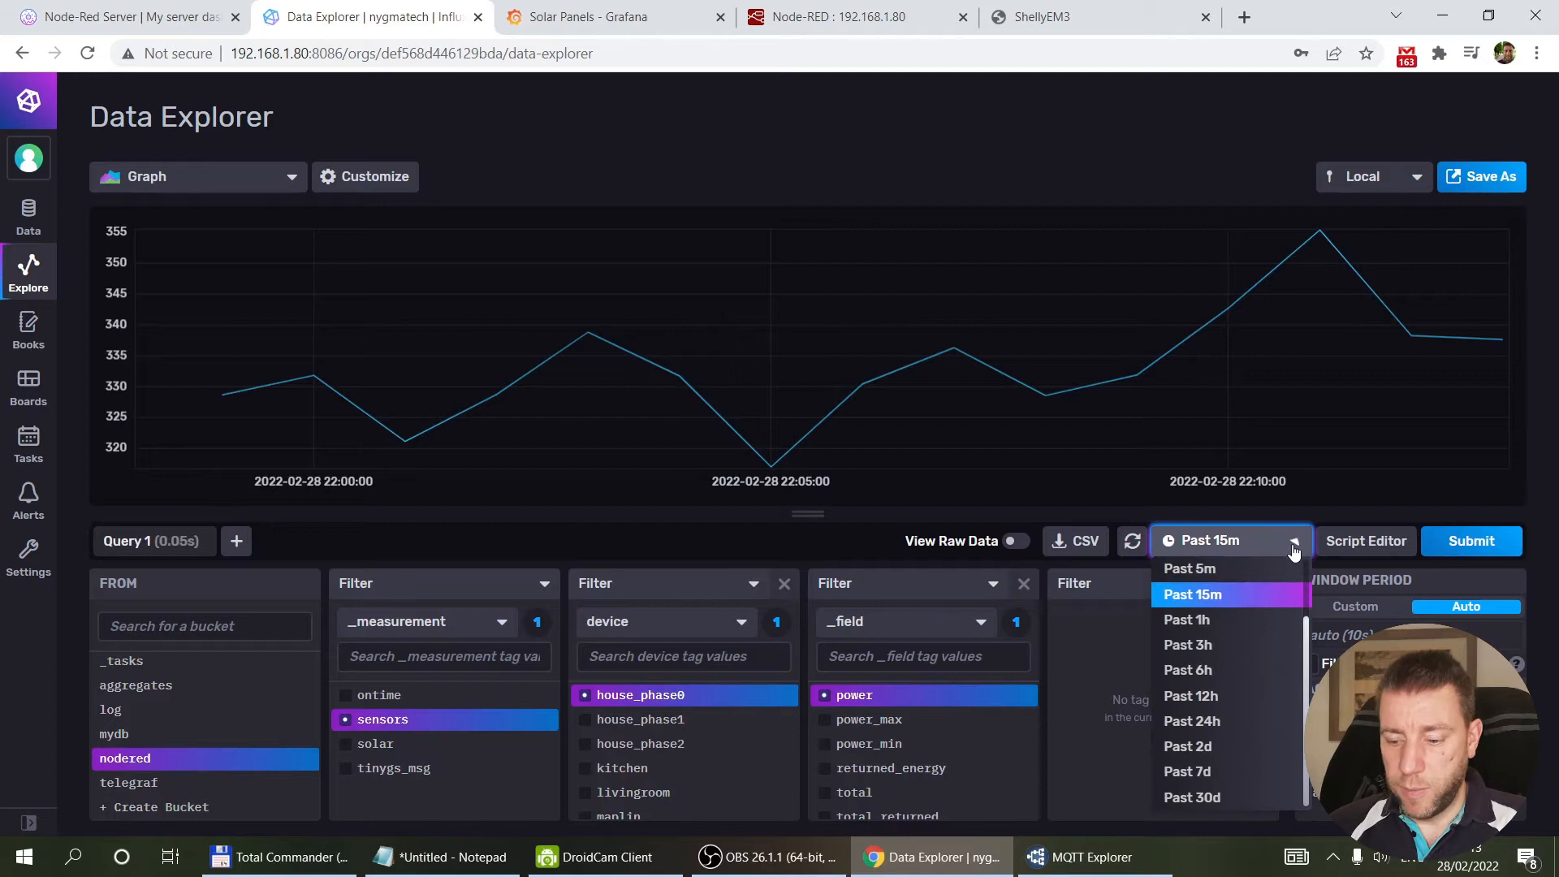
{"action": "left_click", "coordinate": [1216, 723]}
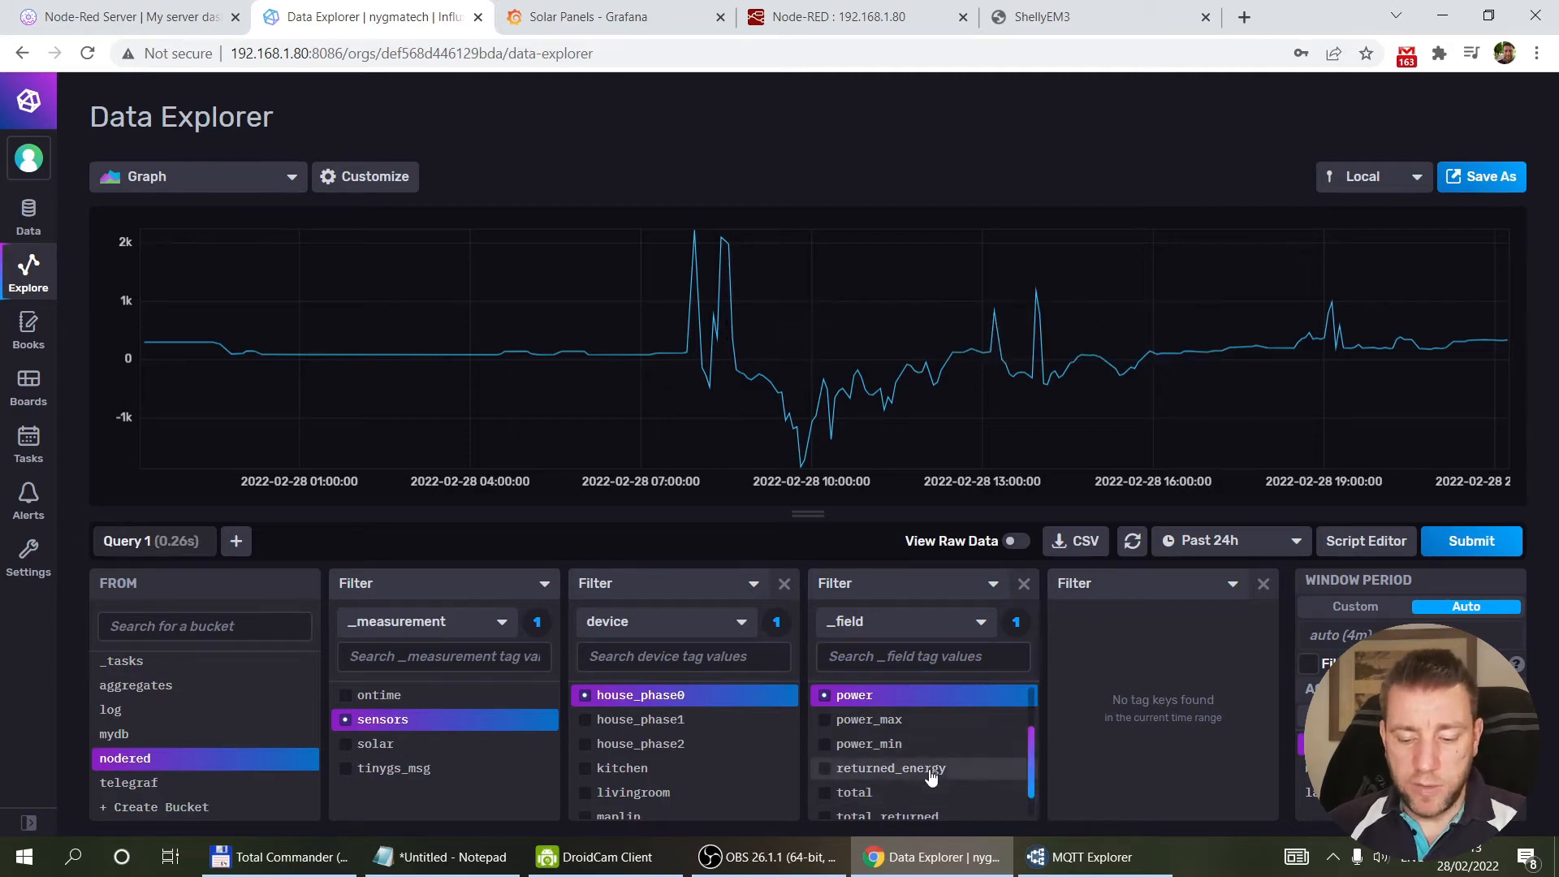
Step: Look through the list of fields stored for house_phase0, from current to voltage
{"action": "scroll", "coordinate": [977, 777], "scroll_direction": "down", "scroll_amount": 2}
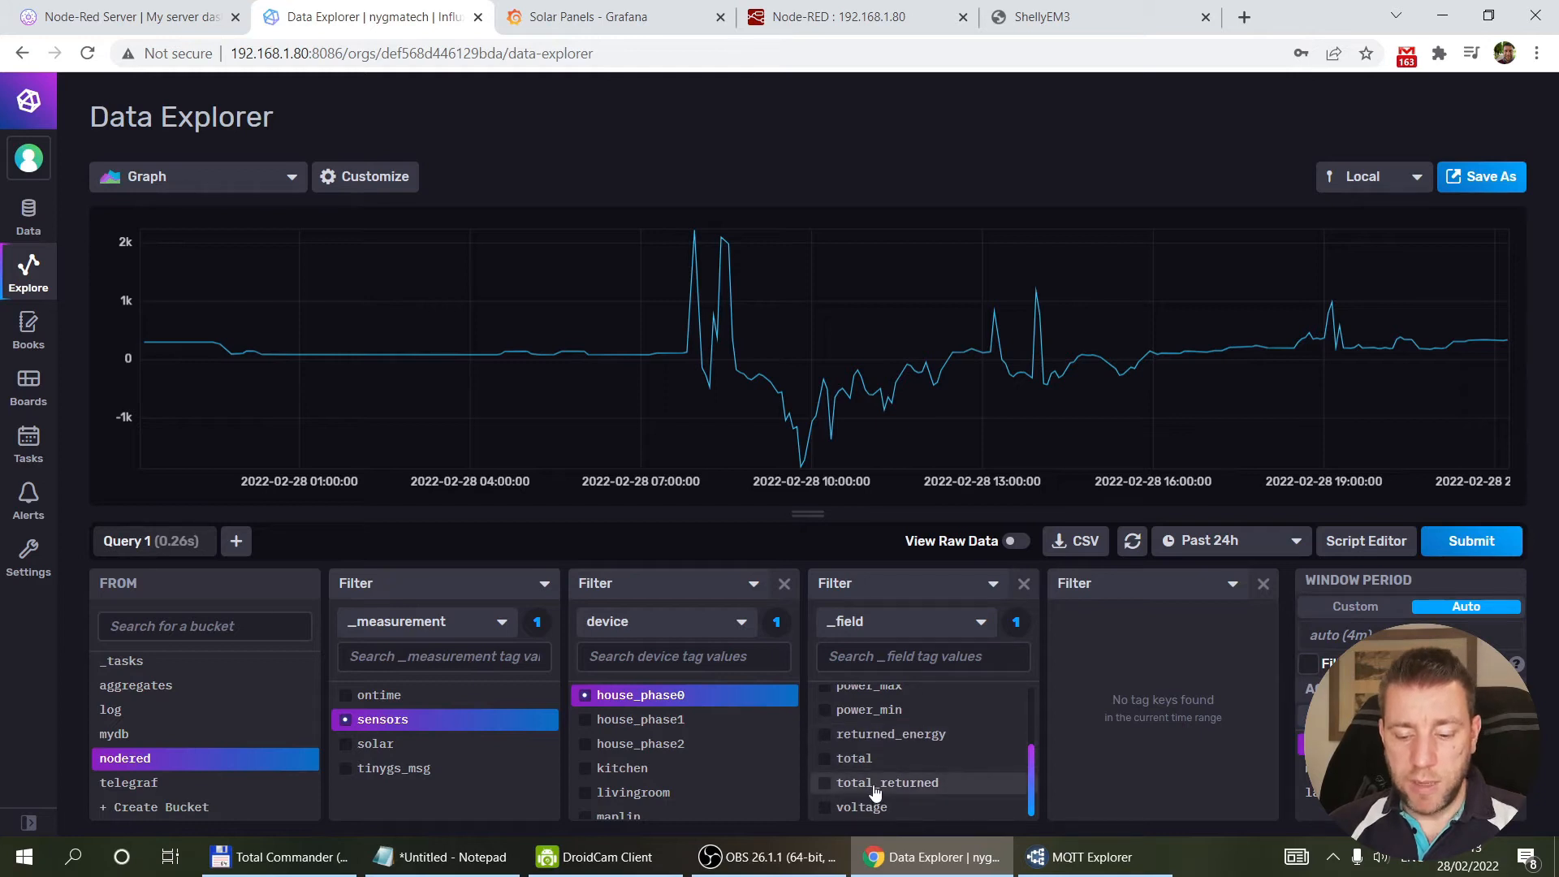
{"action": "scroll", "coordinate": [886, 780], "scroll_direction": "up", "scroll_amount": 3}
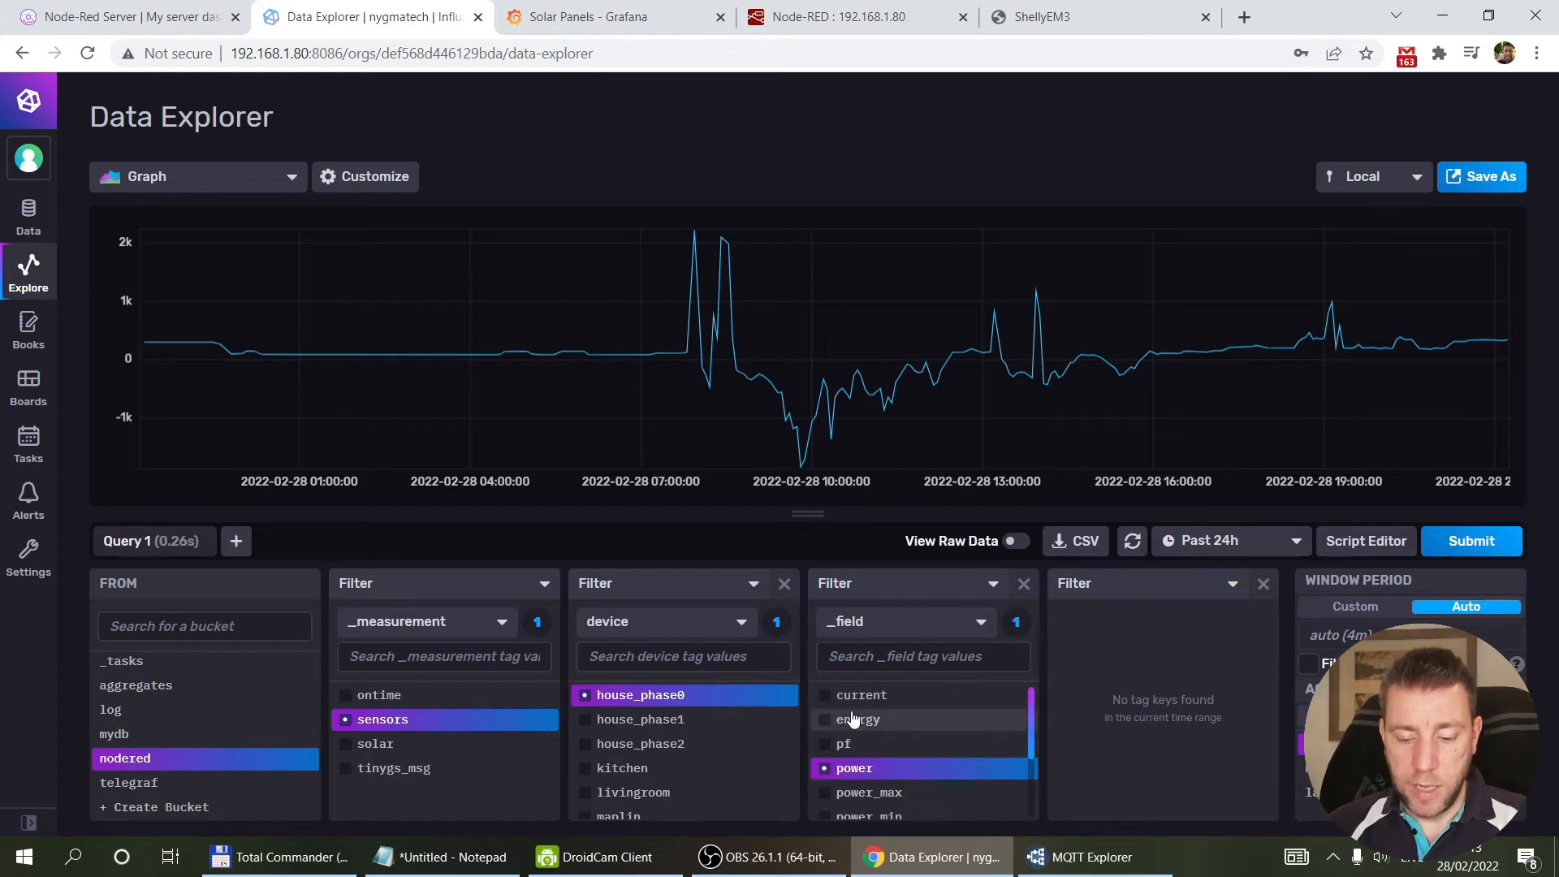
{"action": "scroll", "coordinate": [881, 729], "scroll_direction": "down", "scroll_amount": 5}
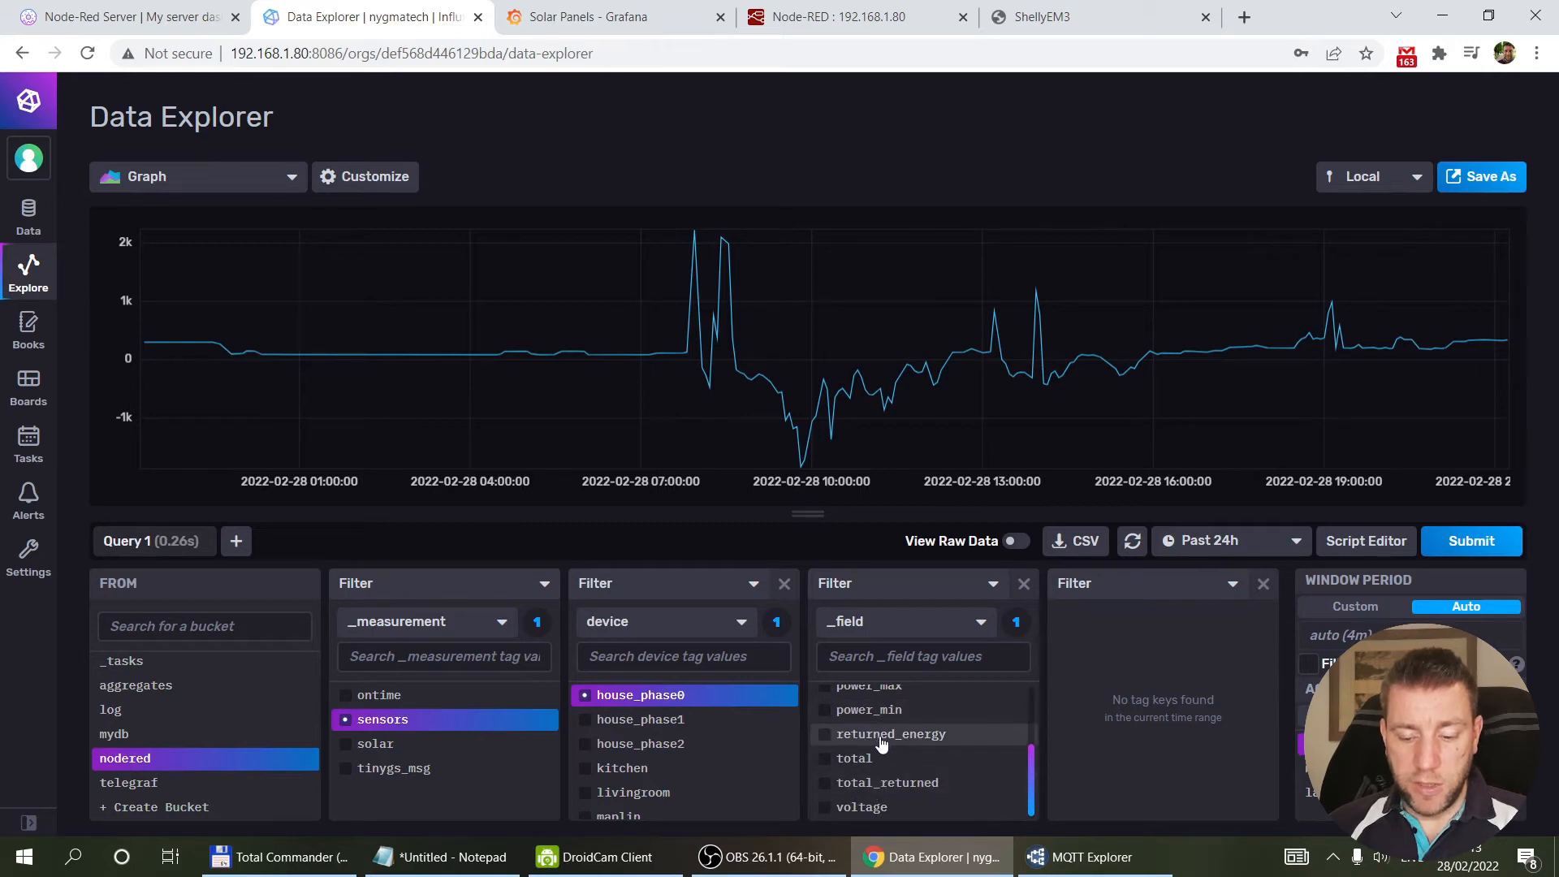
{"action": "scroll", "coordinate": [956, 743], "scroll_direction": "up", "scroll_amount": 3}
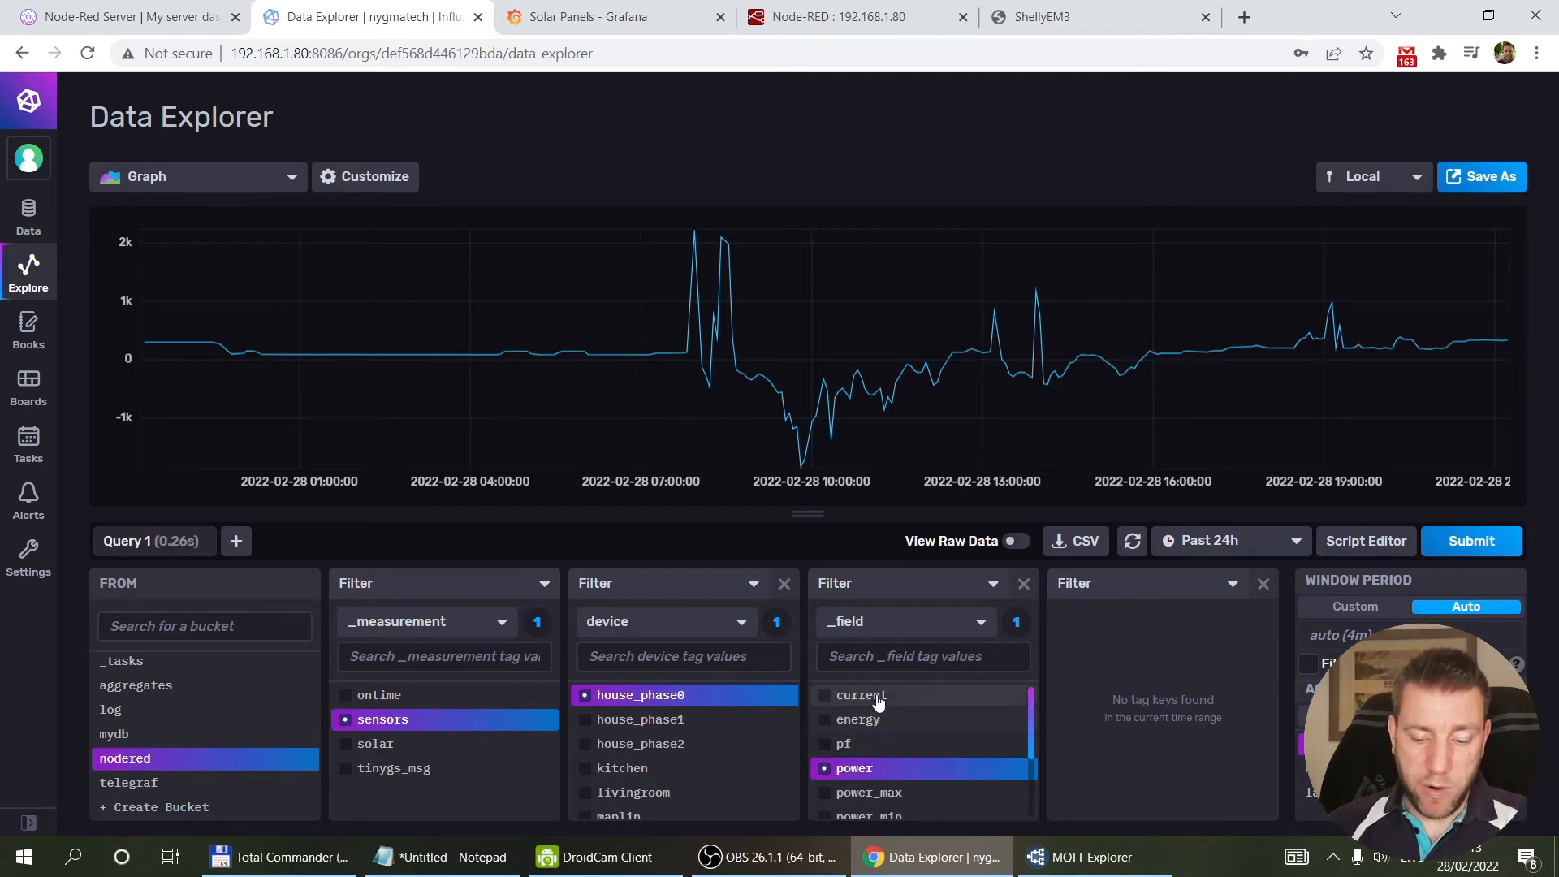
{"action": "scroll", "coordinate": [888, 743], "scroll_direction": "down", "scroll_amount": 2}
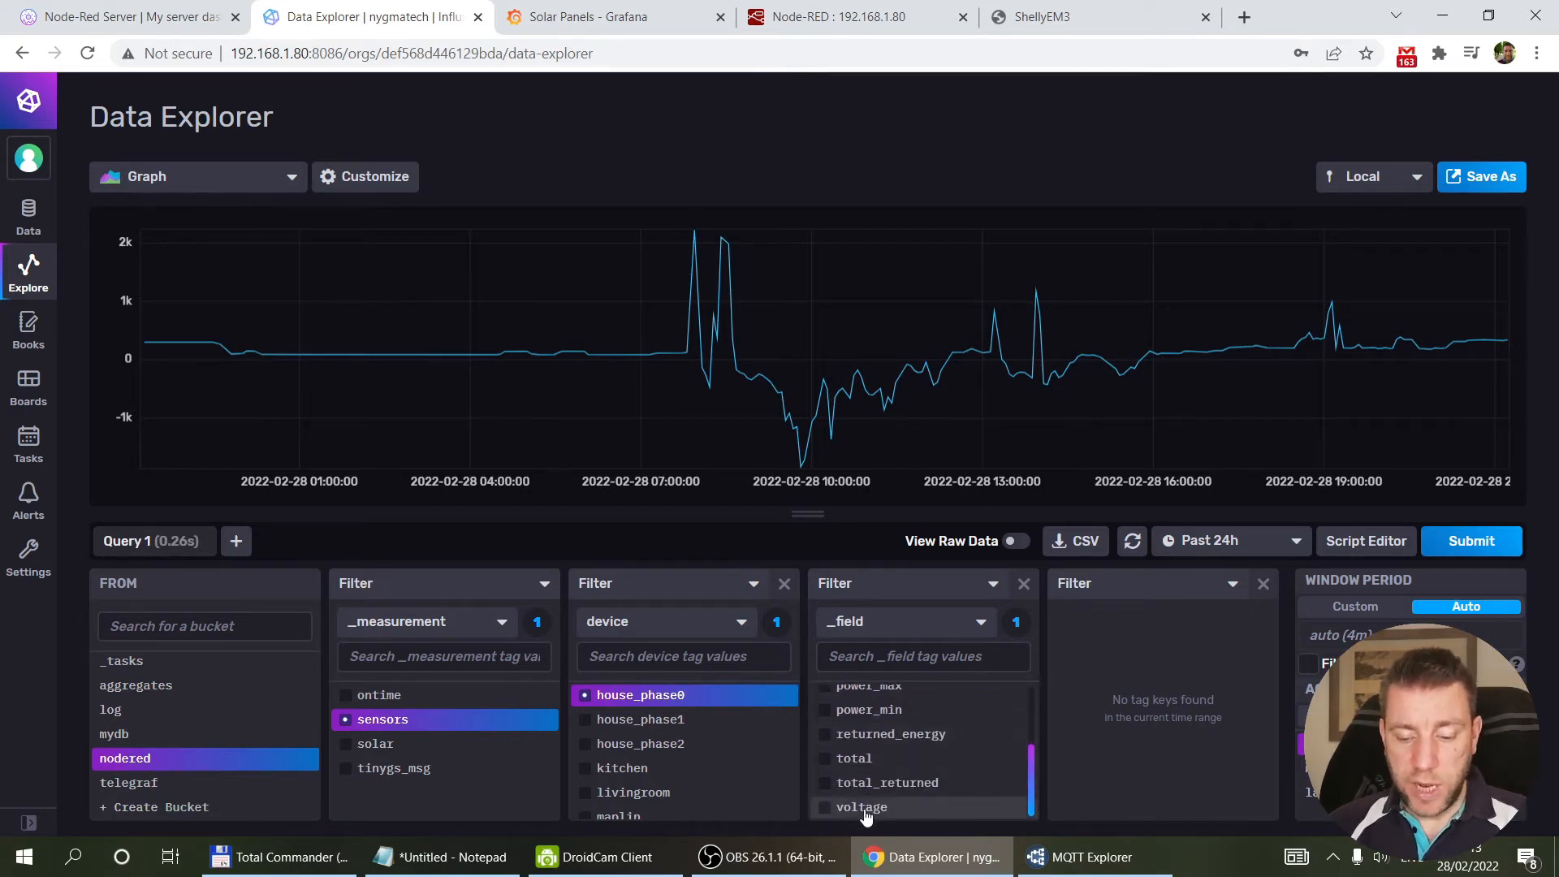
{"action": "scroll", "coordinate": [863, 802], "scroll_direction": "up", "scroll_amount": 2}
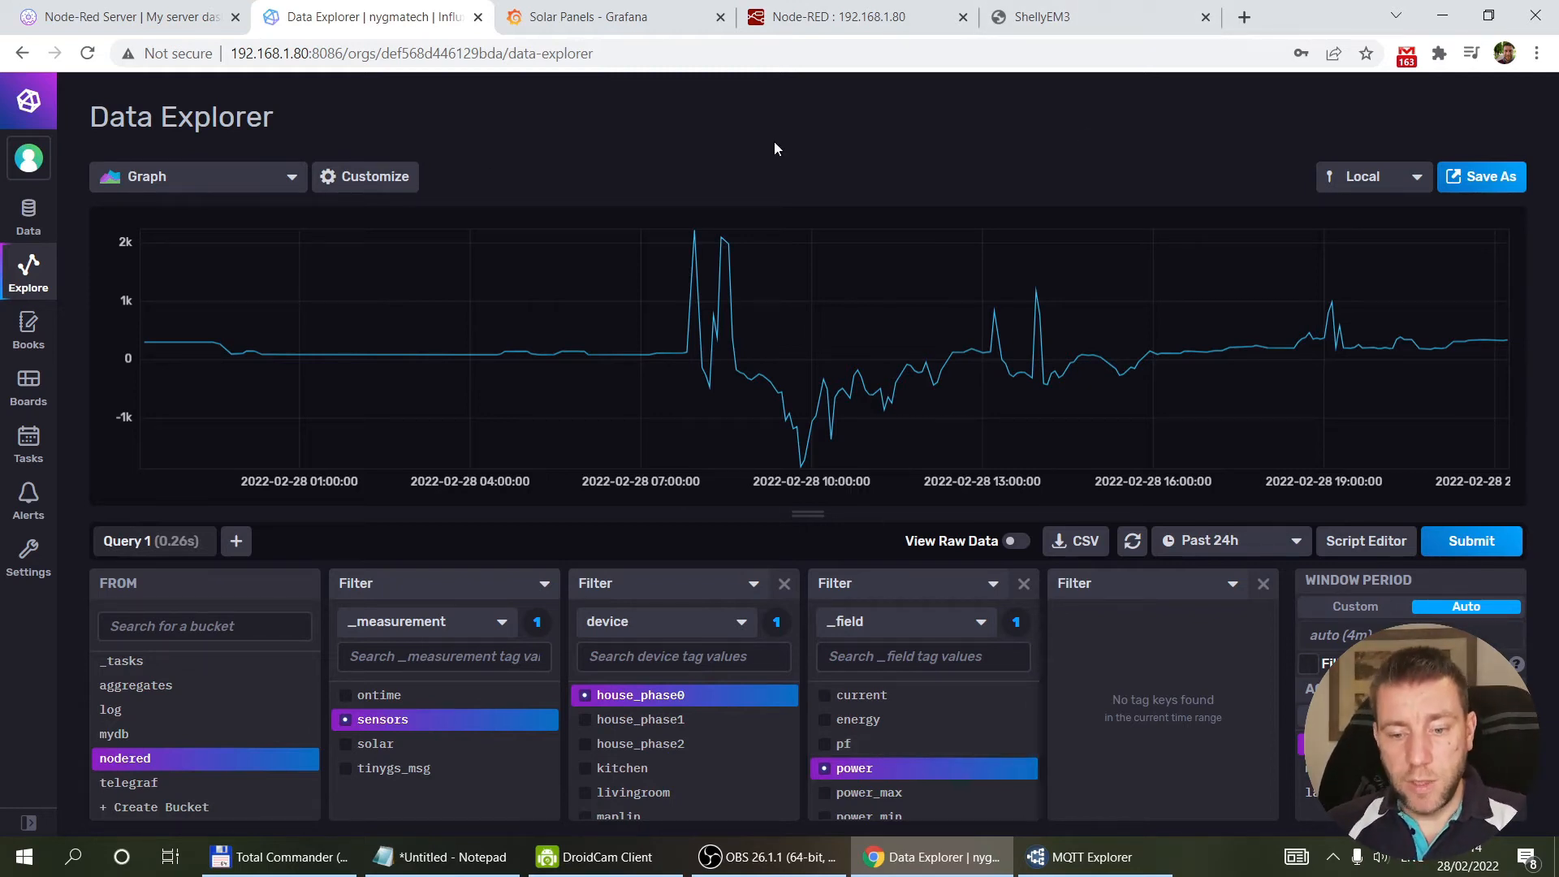
Step: Switch to the Solar Panels dashboard in Grafana and open the House Power Consumption panel for editing
{"action": "left_click", "coordinate": [597, 8]}
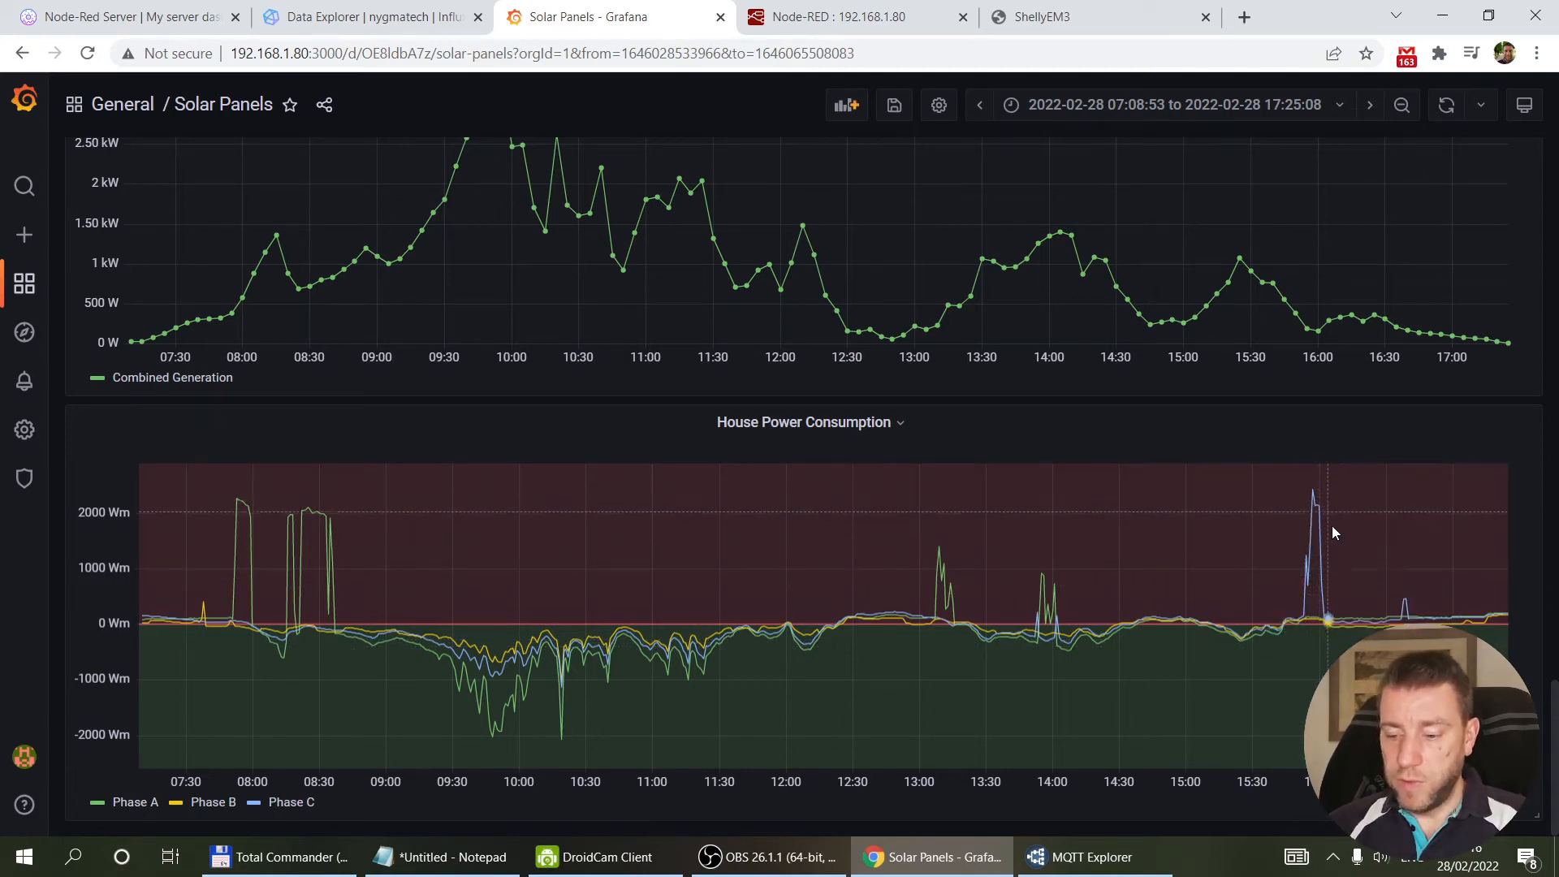
{"action": "left_click", "coordinate": [902, 427]}
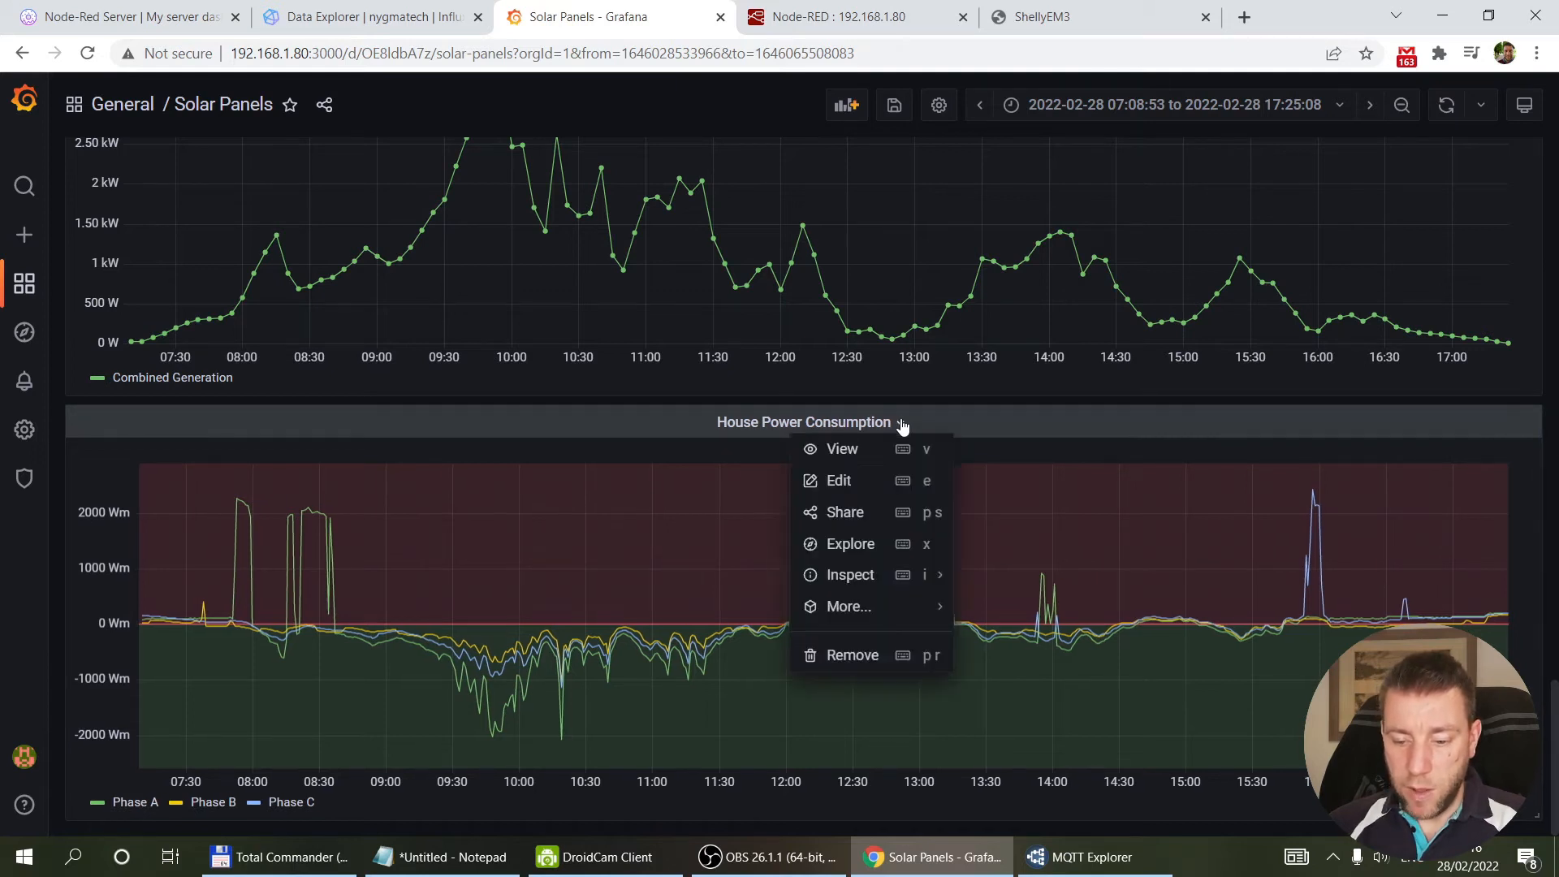
{"action": "left_click", "coordinate": [838, 496]}
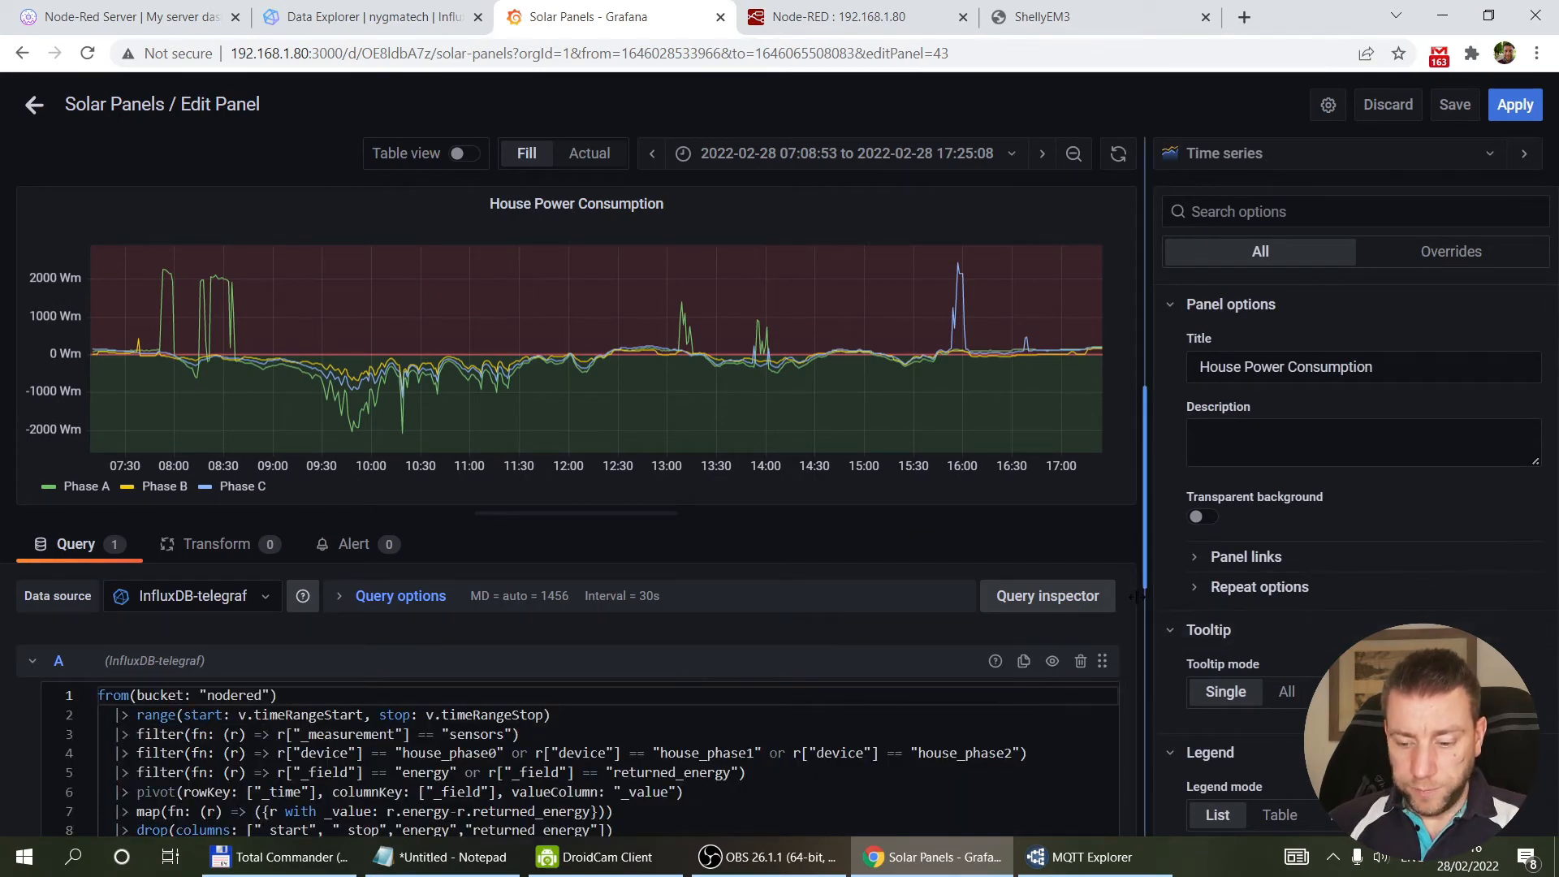
{"action": "left_click_drag", "start_coordinate": [1146, 549], "coordinate": [1150, 551]}
Step: Read the panel's Flux query, highlighting the filters for the sensors measurement, the three house phases, and the energy and returned_energy fields
{"action": "scroll", "coordinate": [1113, 708], "scroll_direction": "down", "scroll_amount": 3}
{"action": "scroll", "coordinate": [1114, 712], "scroll_direction": "up", "scroll_amount": 3}
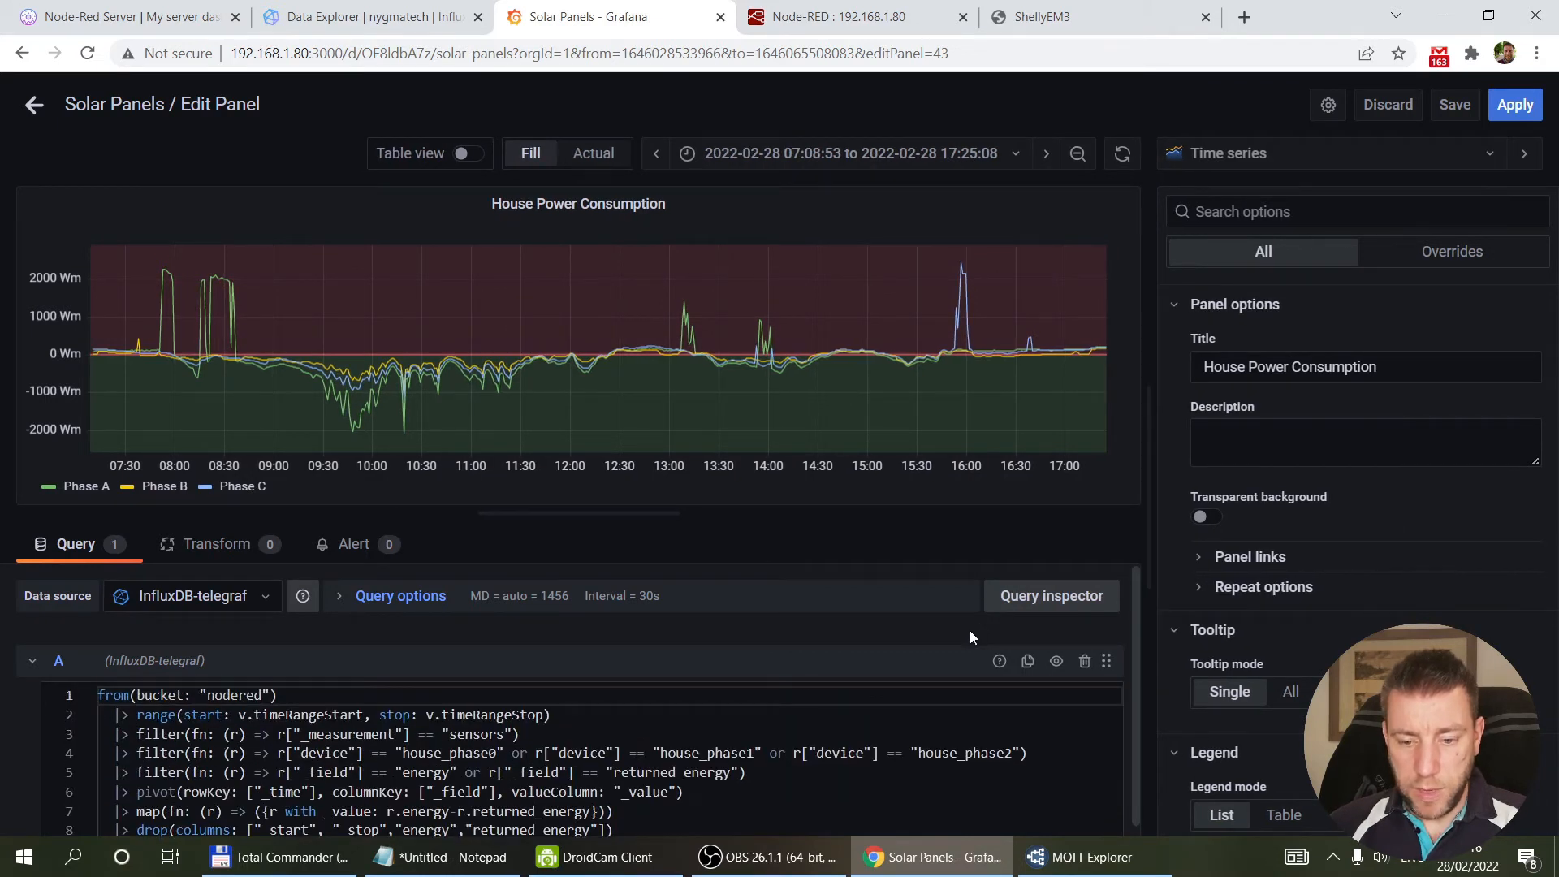
{"action": "scroll", "coordinate": [1116, 728], "scroll_direction": "down", "scroll_amount": 2}
{"action": "scroll", "coordinate": [1114, 723], "scroll_direction": "up", "scroll_amount": 2}
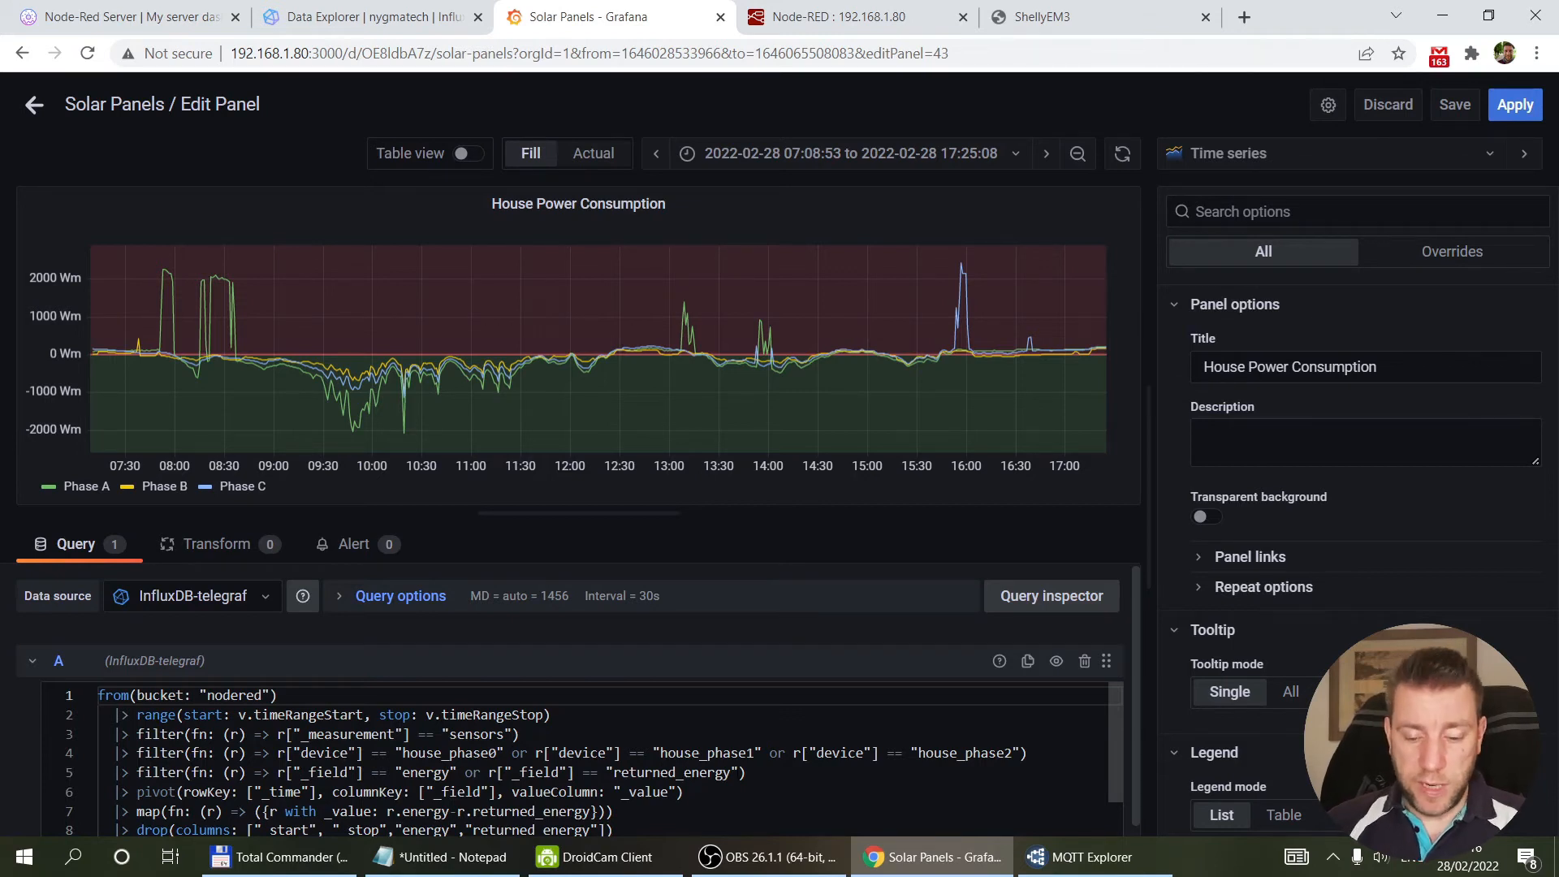
{"action": "left_click_drag", "start_coordinate": [771, 775], "coordinate": [47, 730]}
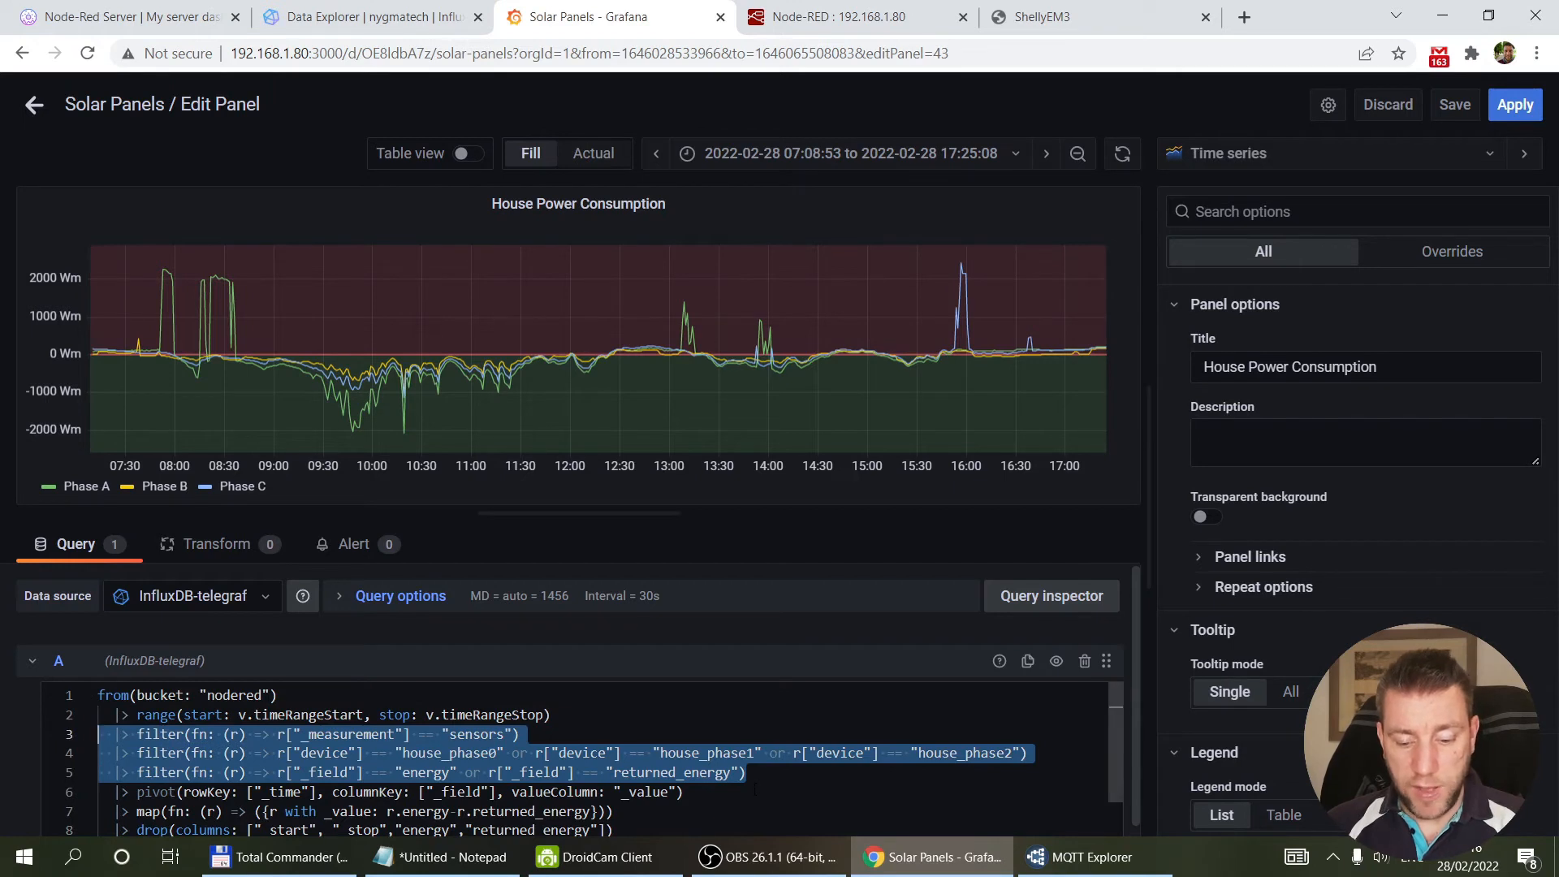
{"action": "left_click", "coordinate": [703, 792]}
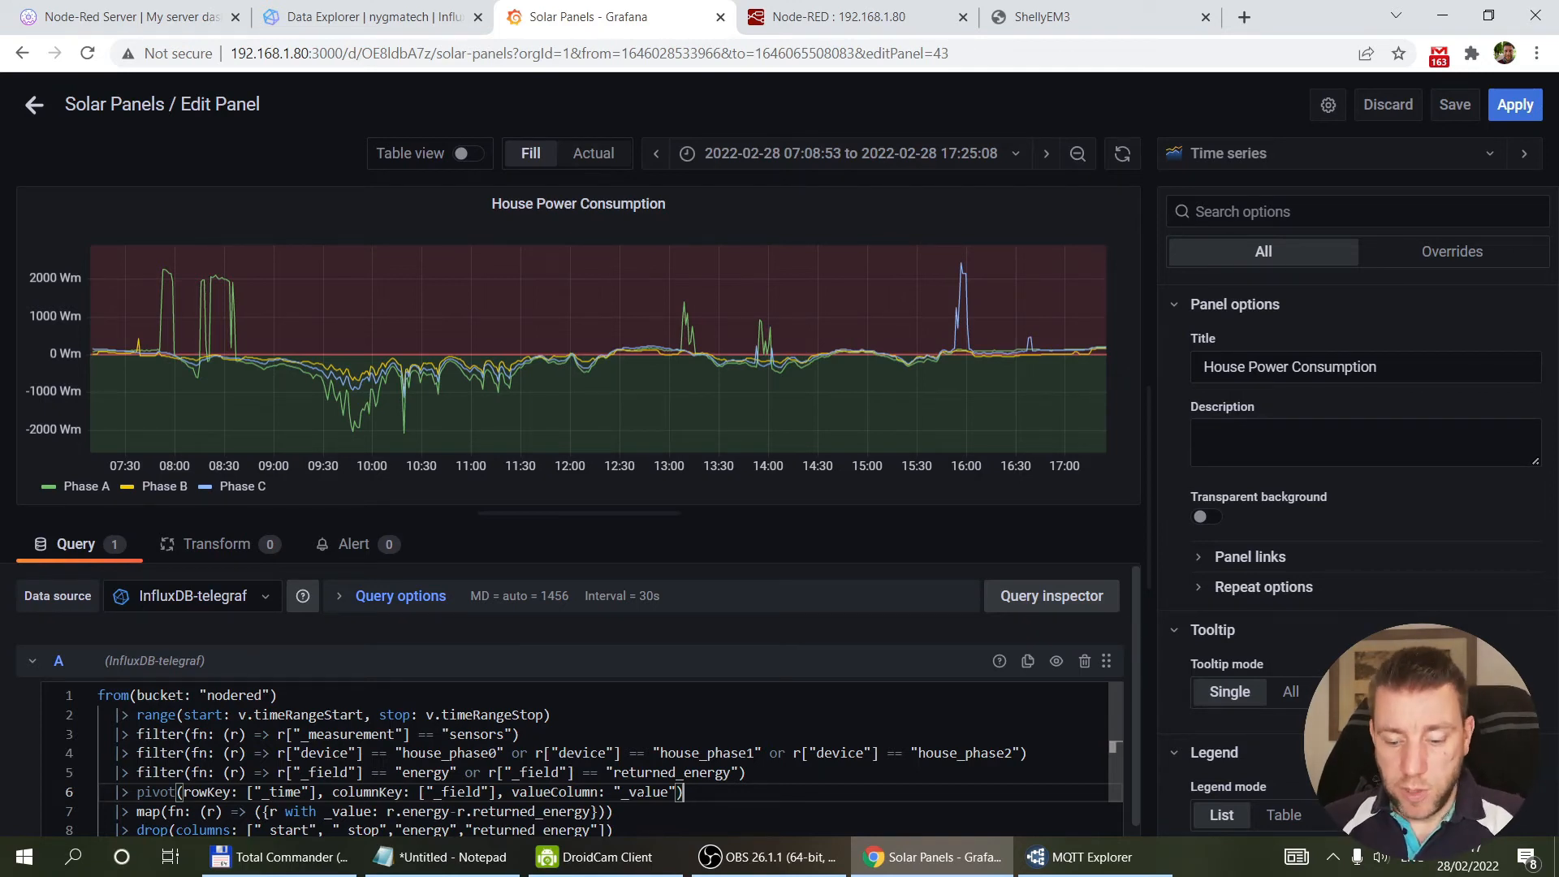
Step: Copy the panel query's first five lines, from bucket to the _field filter, and replace the script in InfluxDB's Data Explorer with them
{"action": "left_click_drag", "start_coordinate": [745, 772], "coordinate": [64, 704]}
{"action": "key", "text": "ctrl+c"}
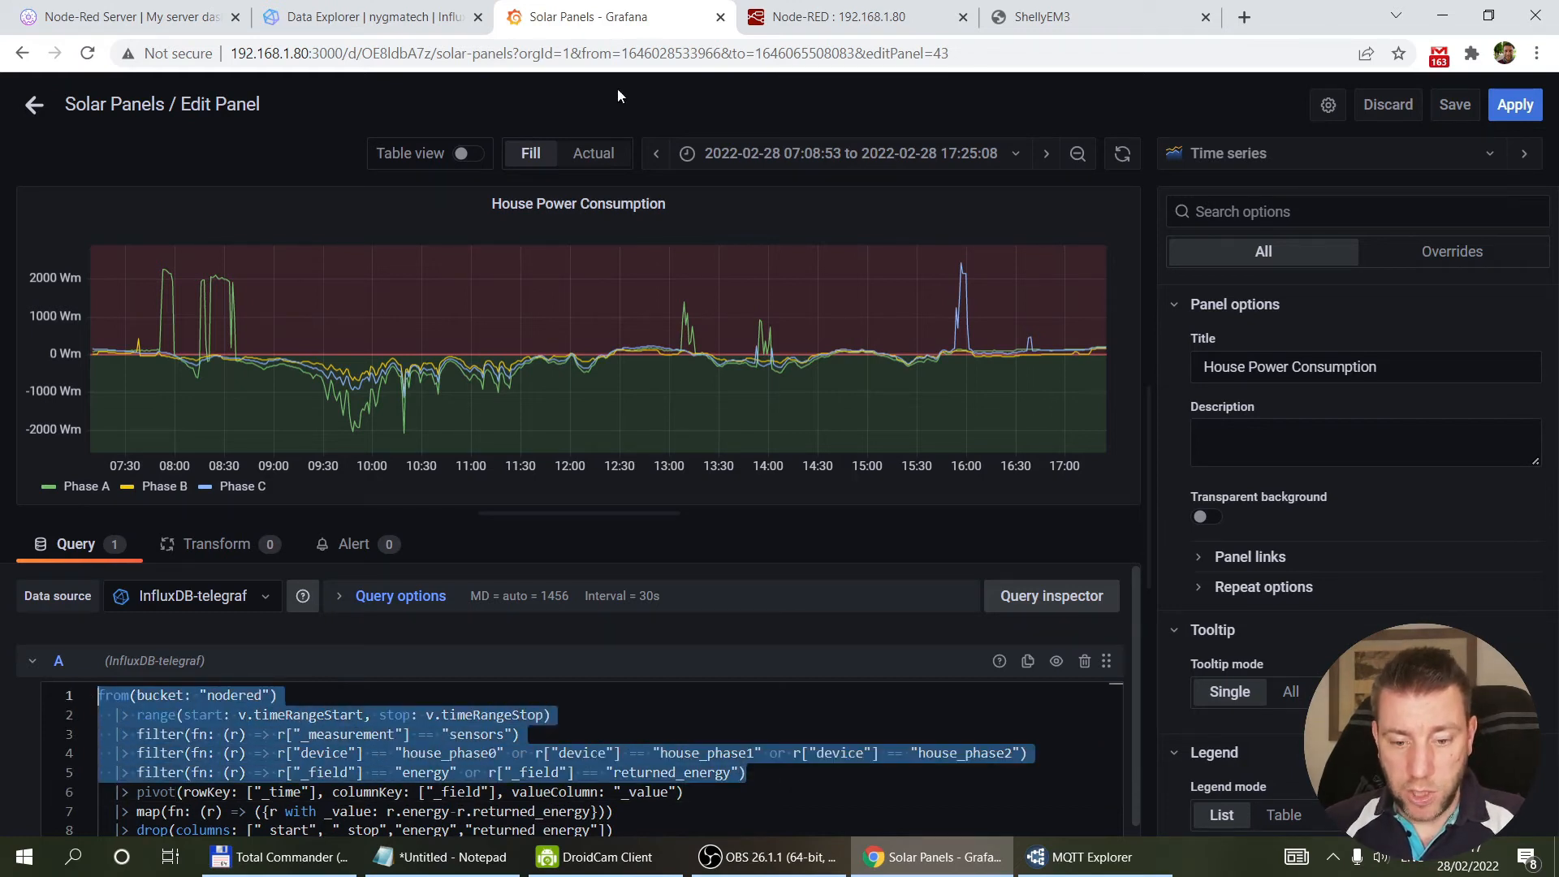
{"action": "left_click", "coordinate": [374, 17]}
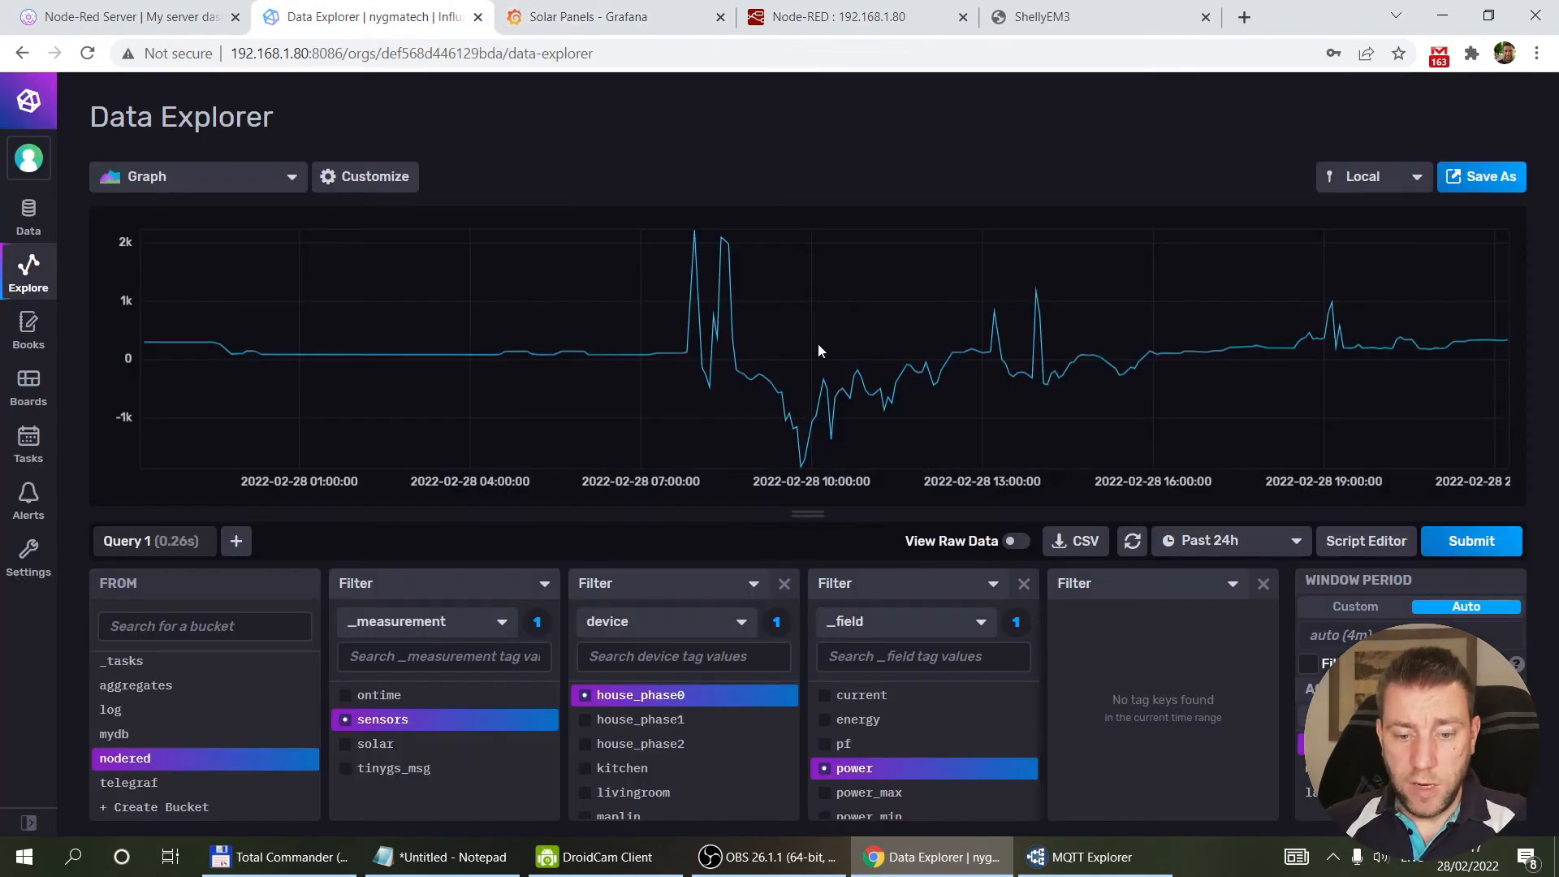
{"action": "left_click", "coordinate": [1366, 541]}
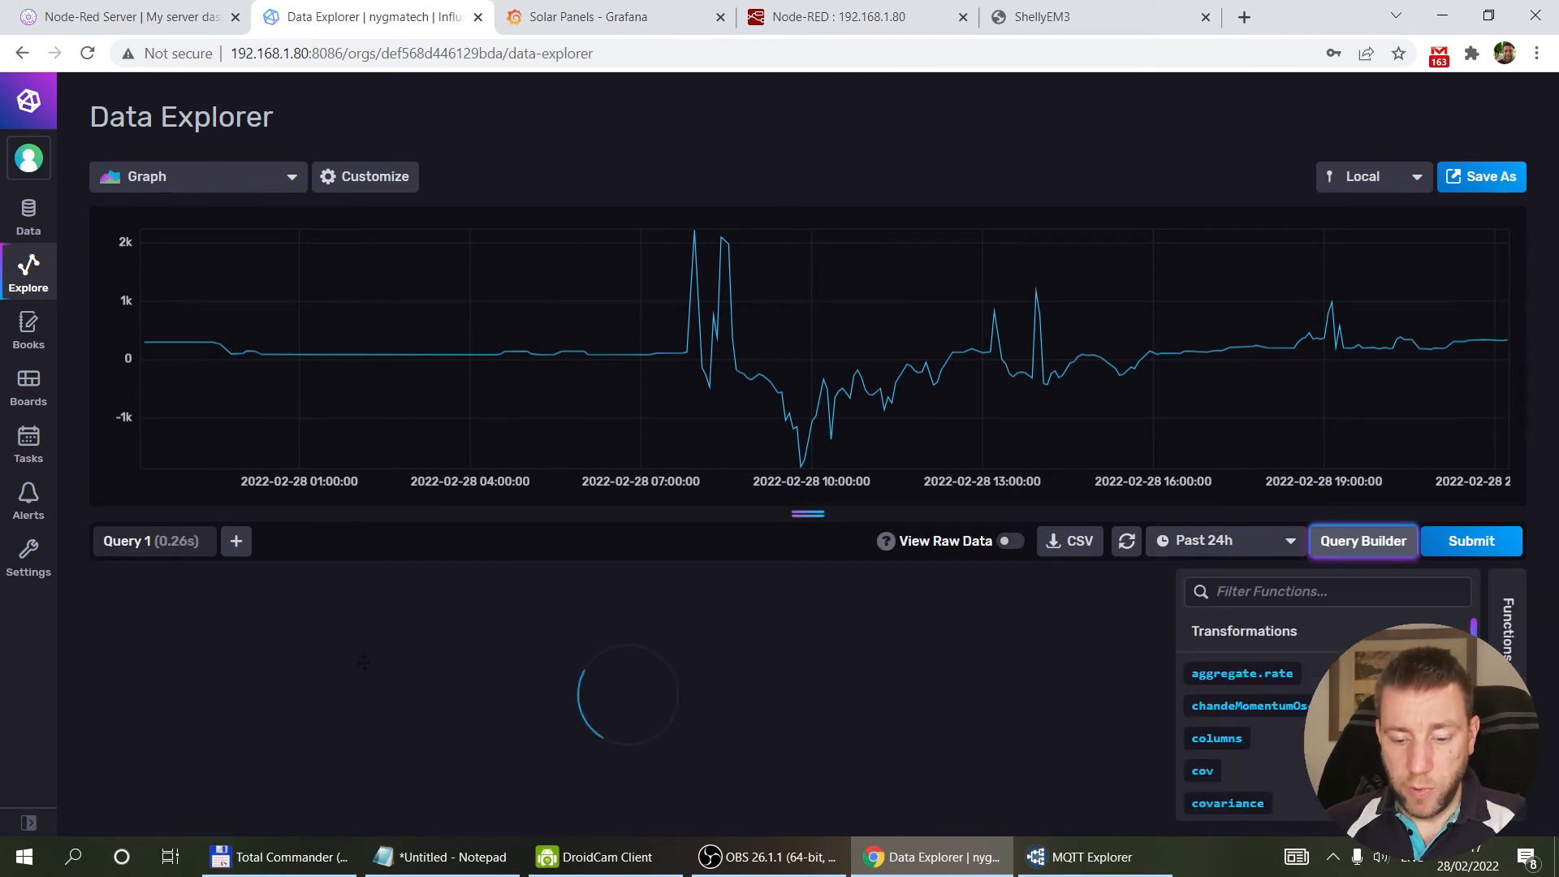
{"action": "left_click_drag", "start_coordinate": [389, 695], "coordinate": [49, 528]}
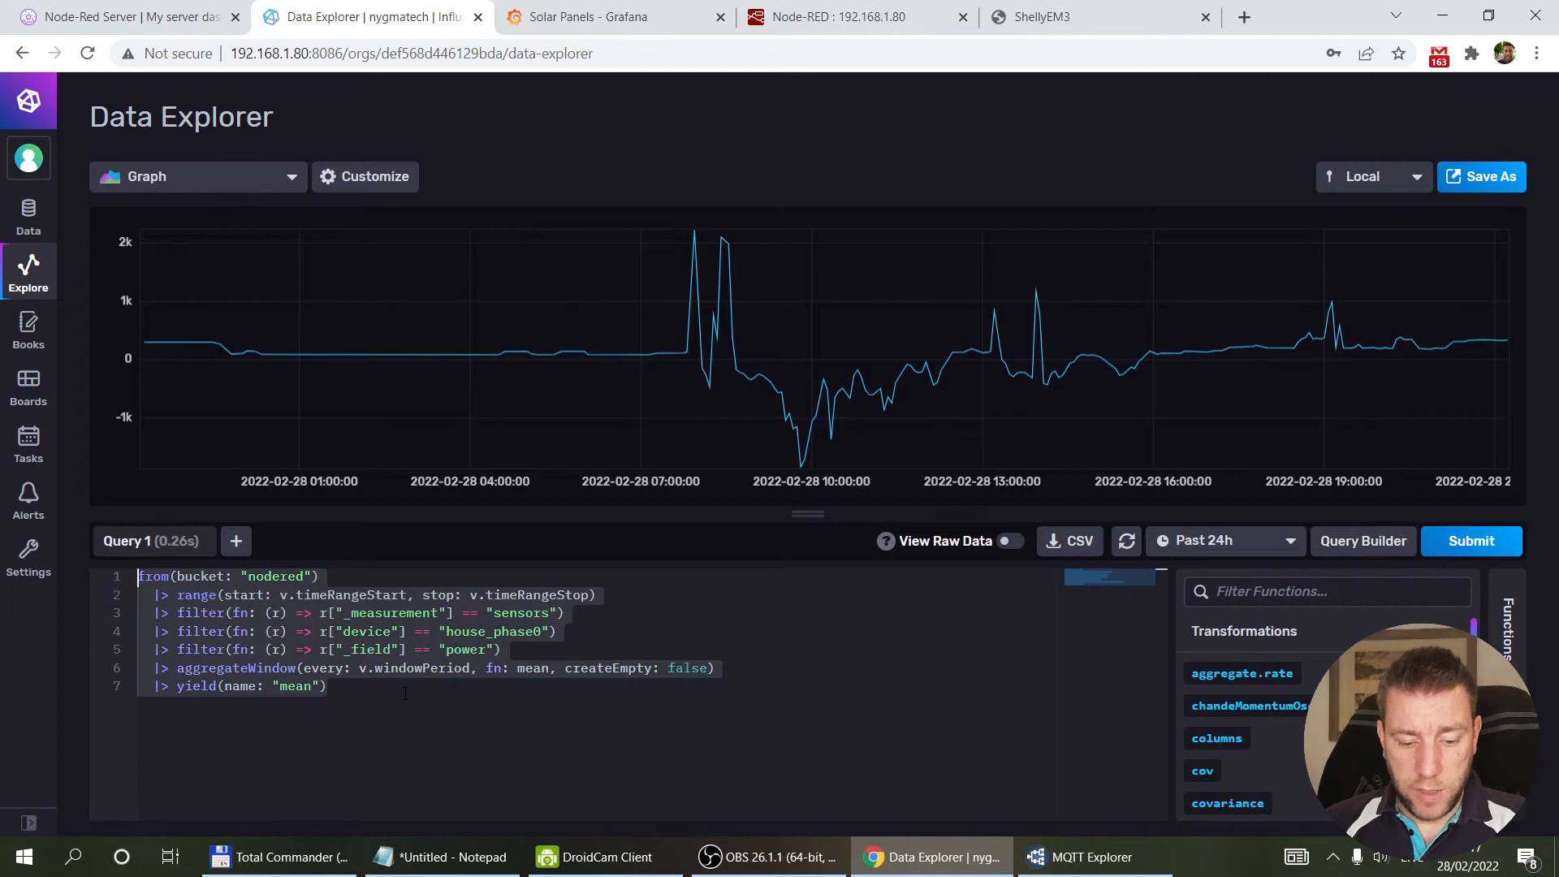
{"action": "key", "text": "ctrl+v"}
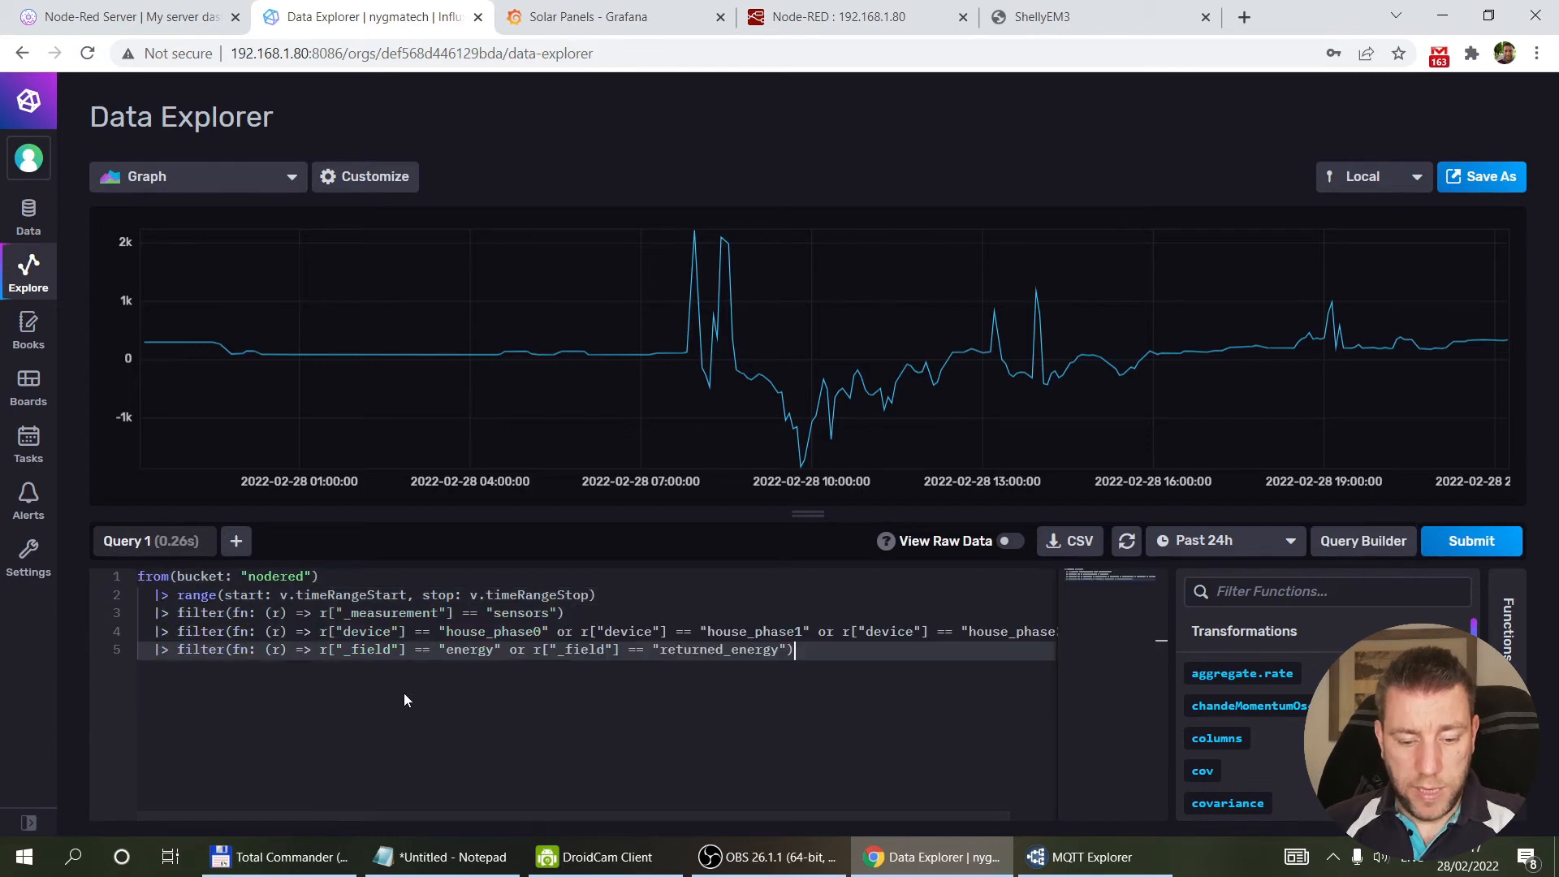
Step: Change the visualization to Table and run the query over the past 1h
{"action": "left_click", "coordinate": [249, 192]}
{"action": "scroll", "coordinate": [225, 382], "scroll_direction": "down", "scroll_amount": 5}
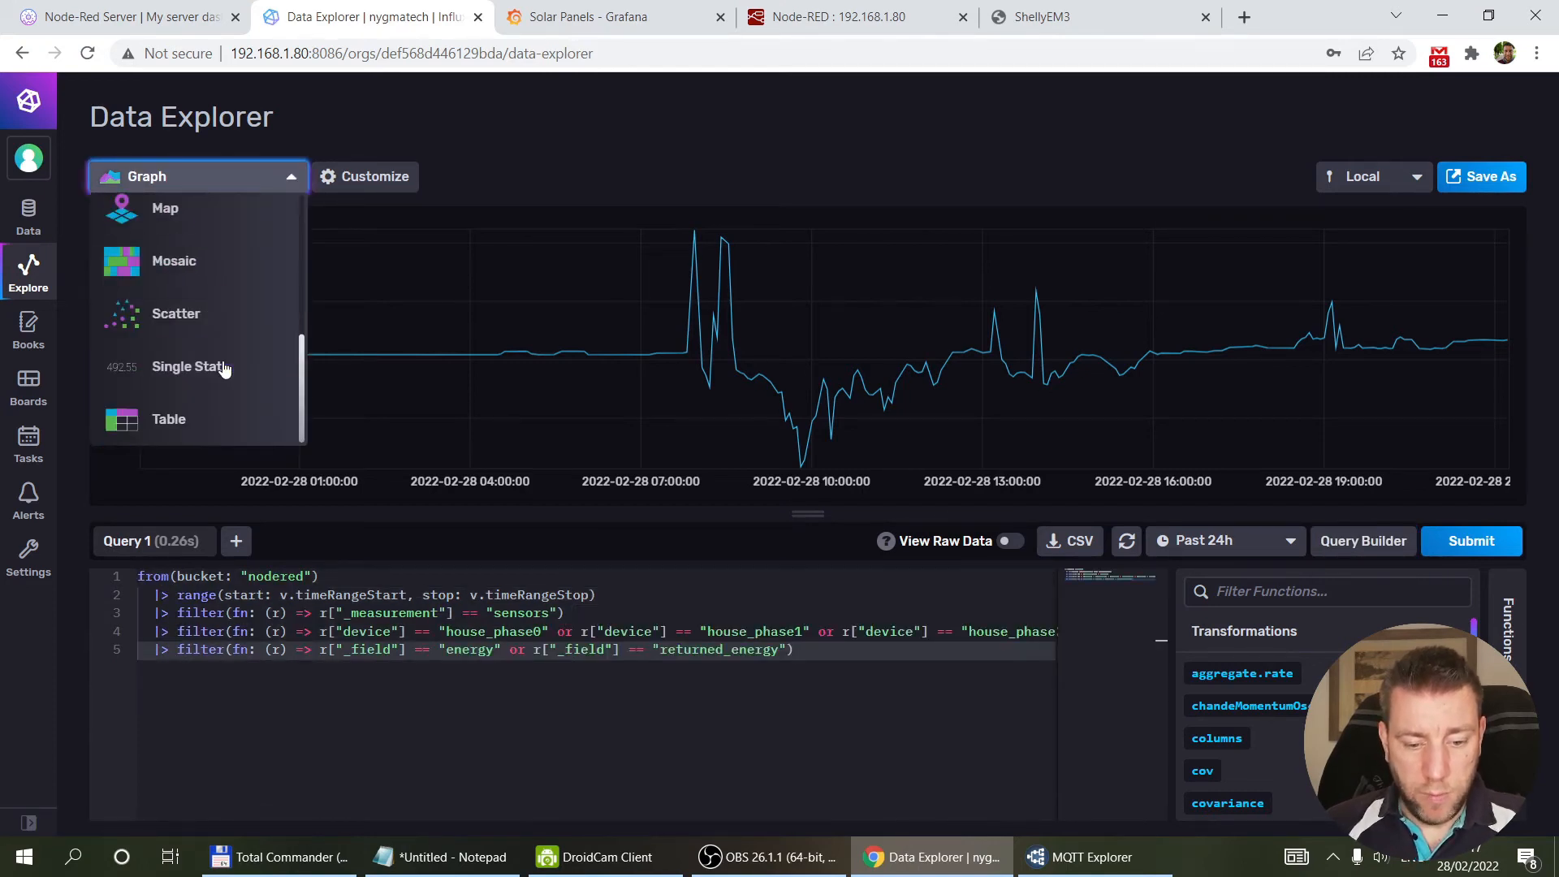
{"action": "left_click", "coordinate": [203, 416]}
{"action": "left_click", "coordinate": [1473, 544]}
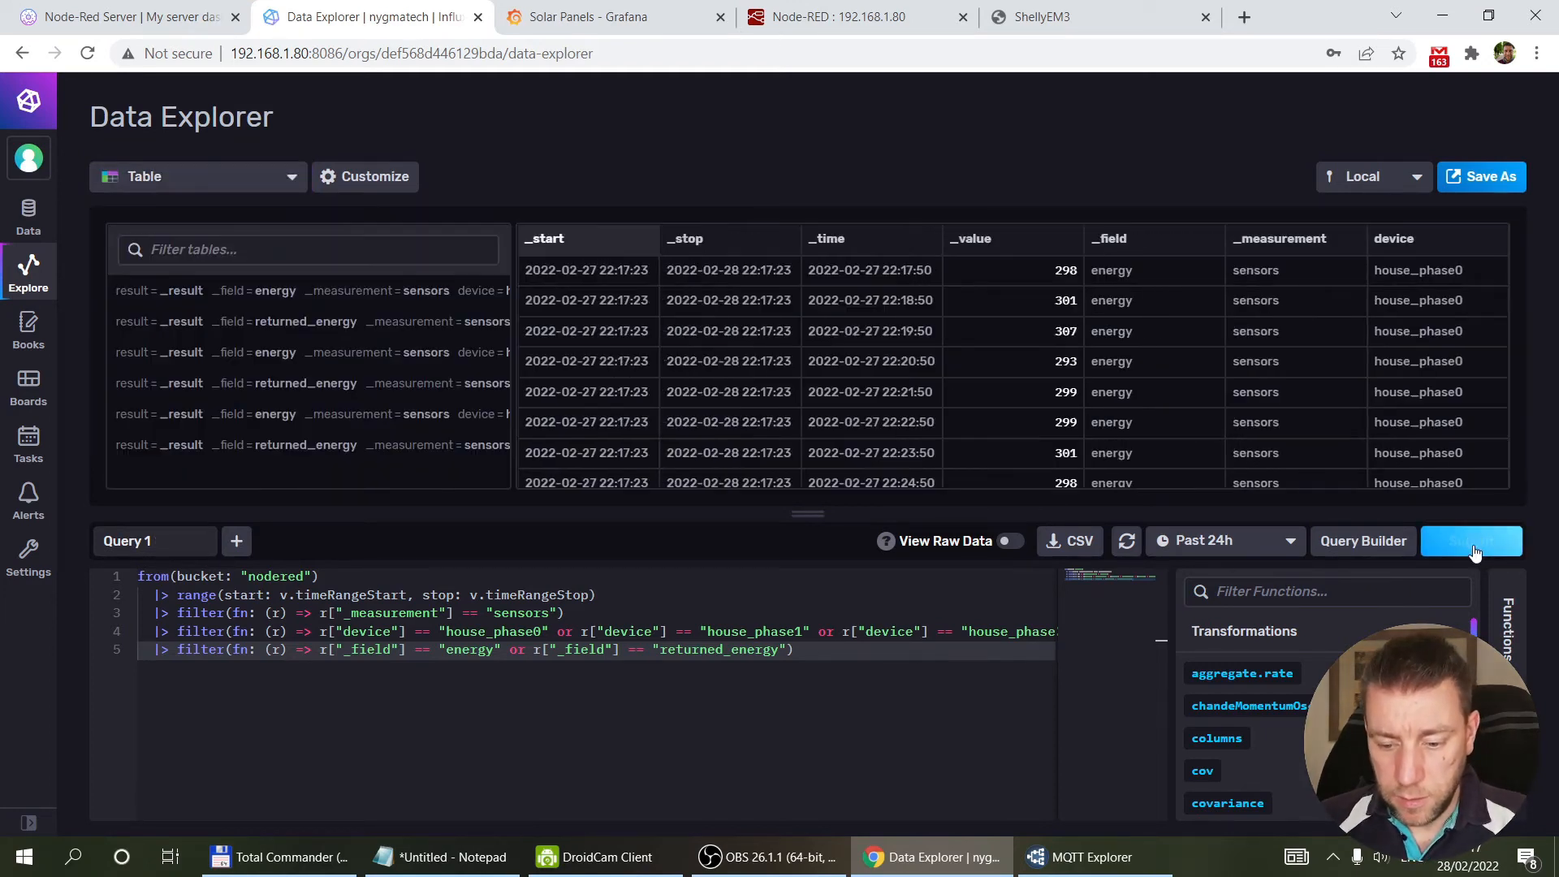
{"action": "left_click", "coordinate": [1287, 544]}
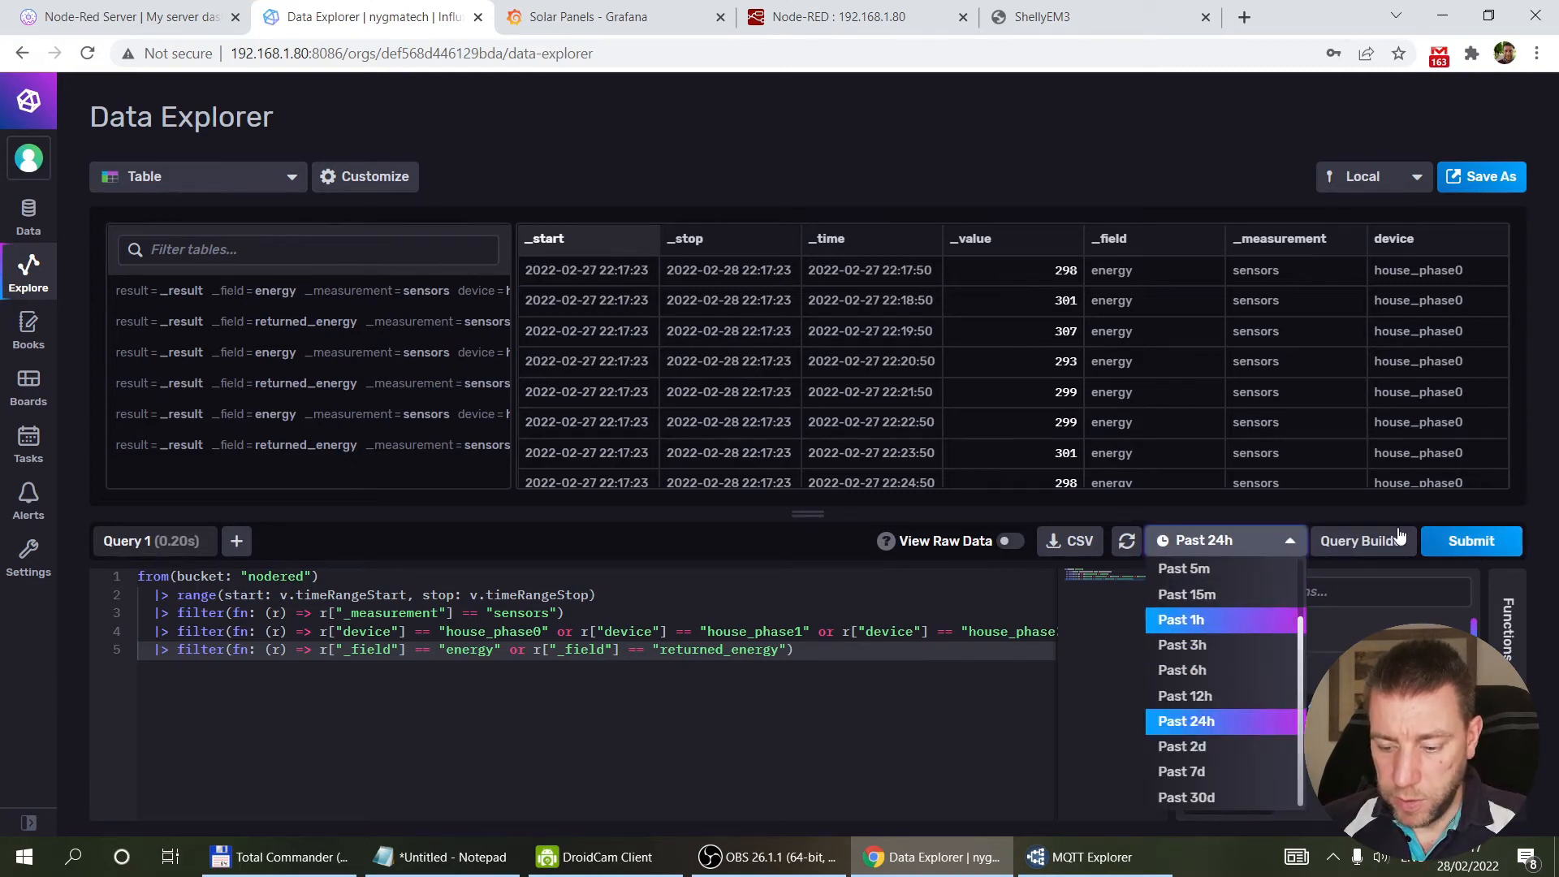
{"action": "left_click", "coordinate": [1458, 535]}
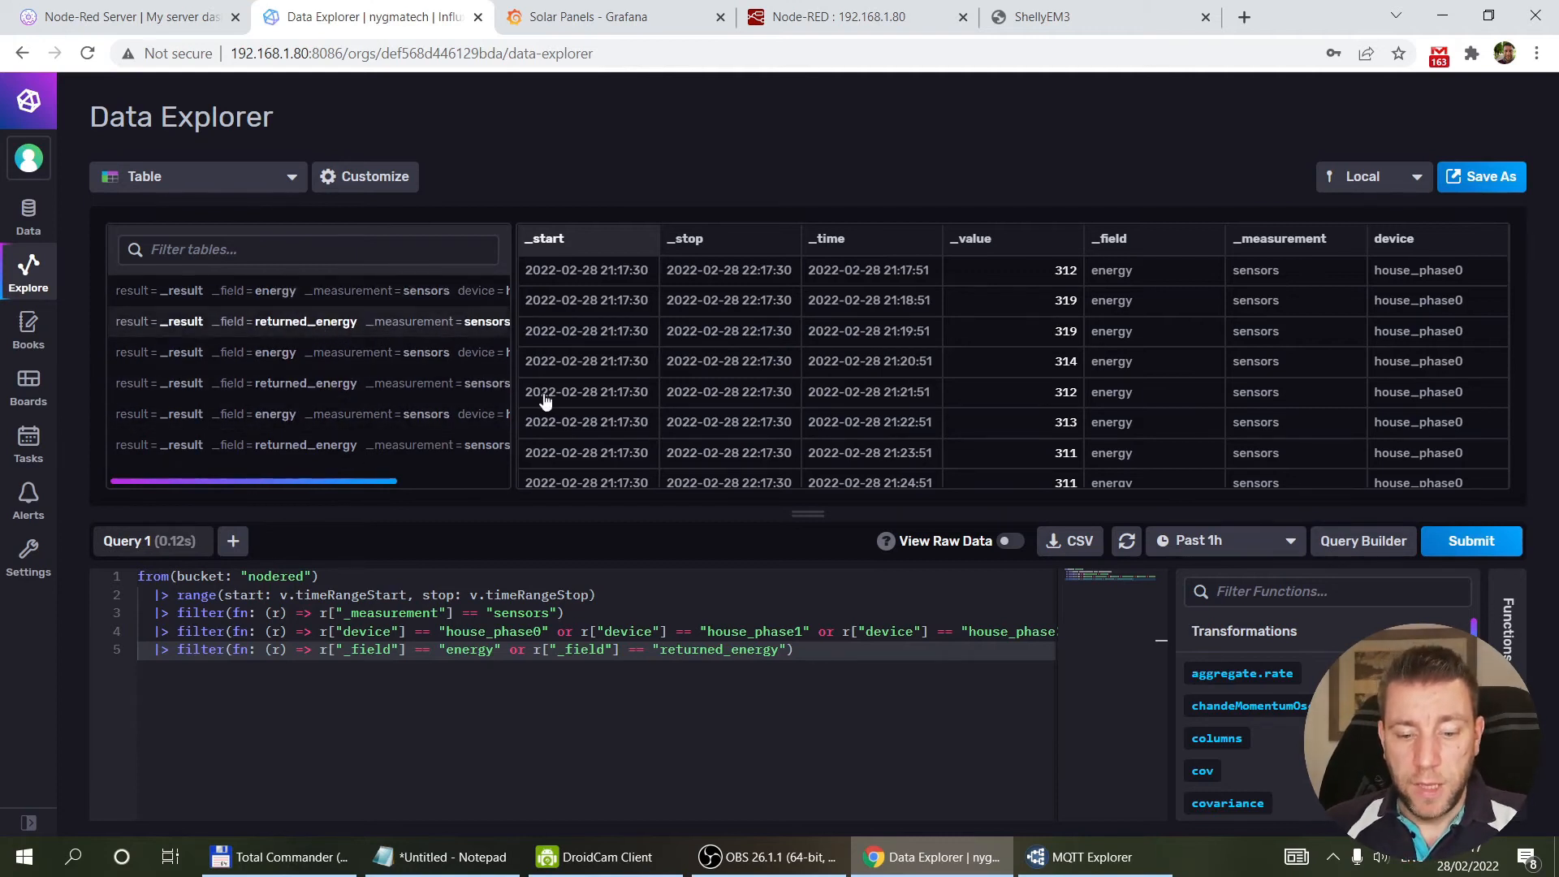
Step: Examine the result tables for each field and house phase, and display the returned_energy table of house_phase0
{"action": "left_click_drag", "start_coordinate": [800, 650], "coordinate": [154, 595]}
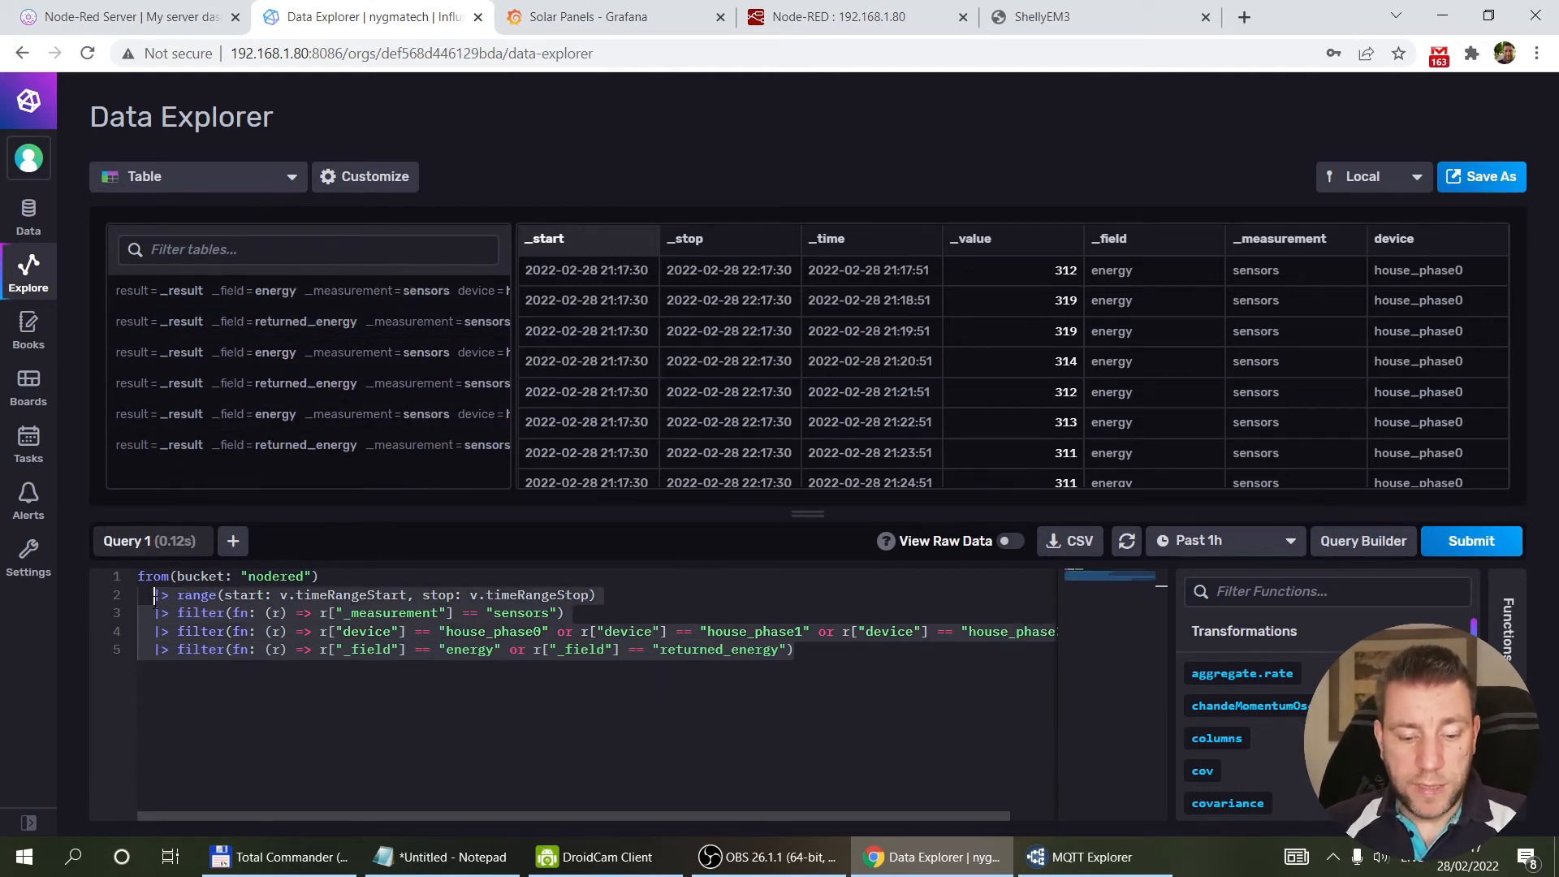
{"action": "left_click", "coordinate": [273, 597]}
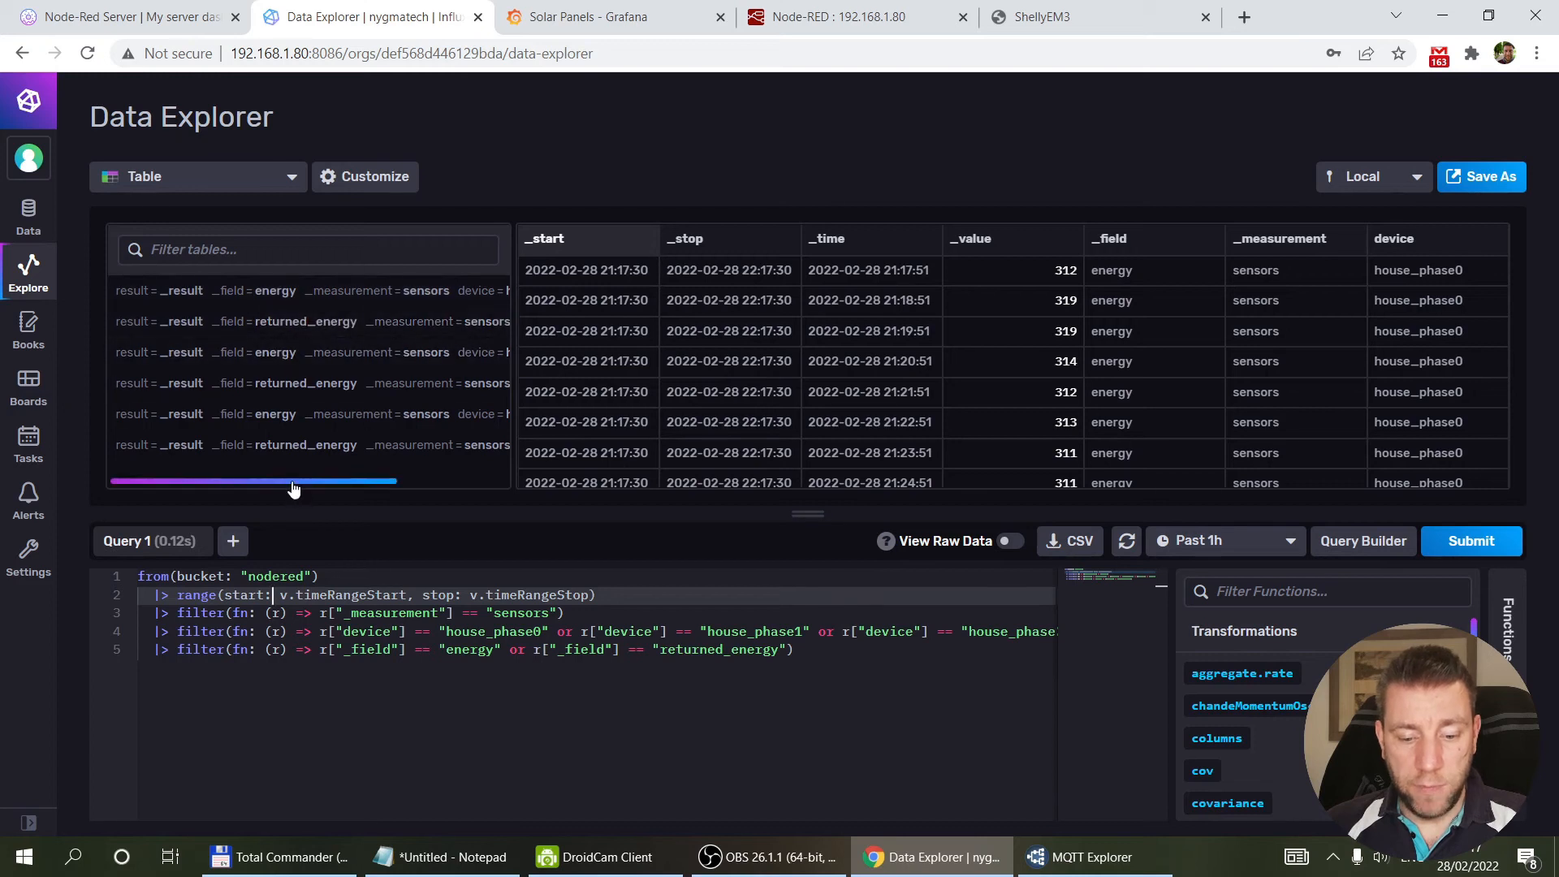
{"action": "left_click_drag", "start_coordinate": [294, 485], "coordinate": [463, 491]}
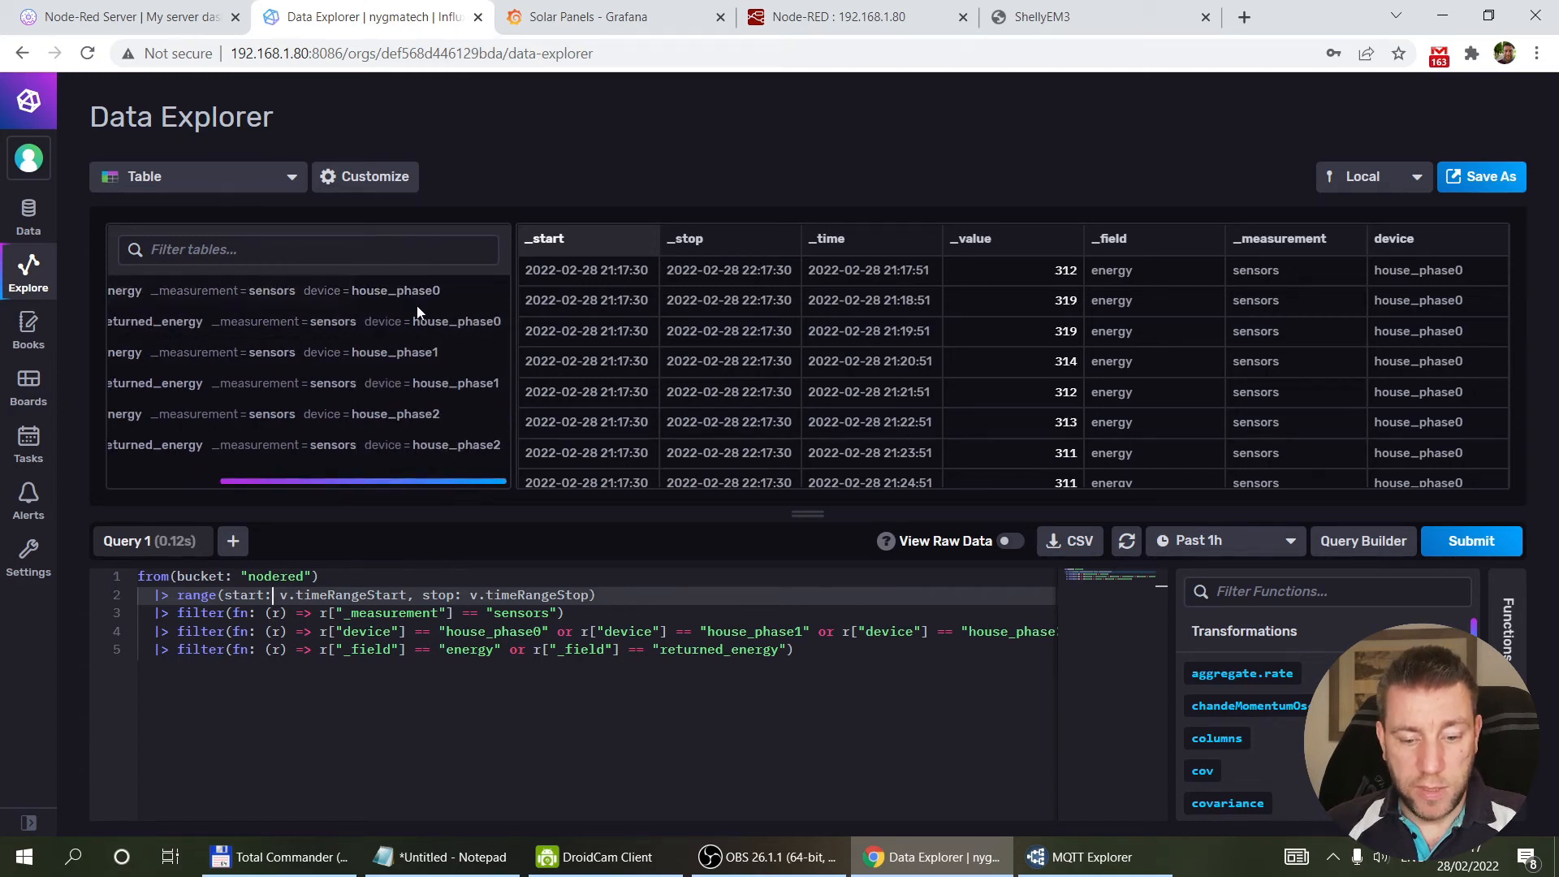
{"action": "left_click_drag", "start_coordinate": [455, 486], "coordinate": [160, 488]}
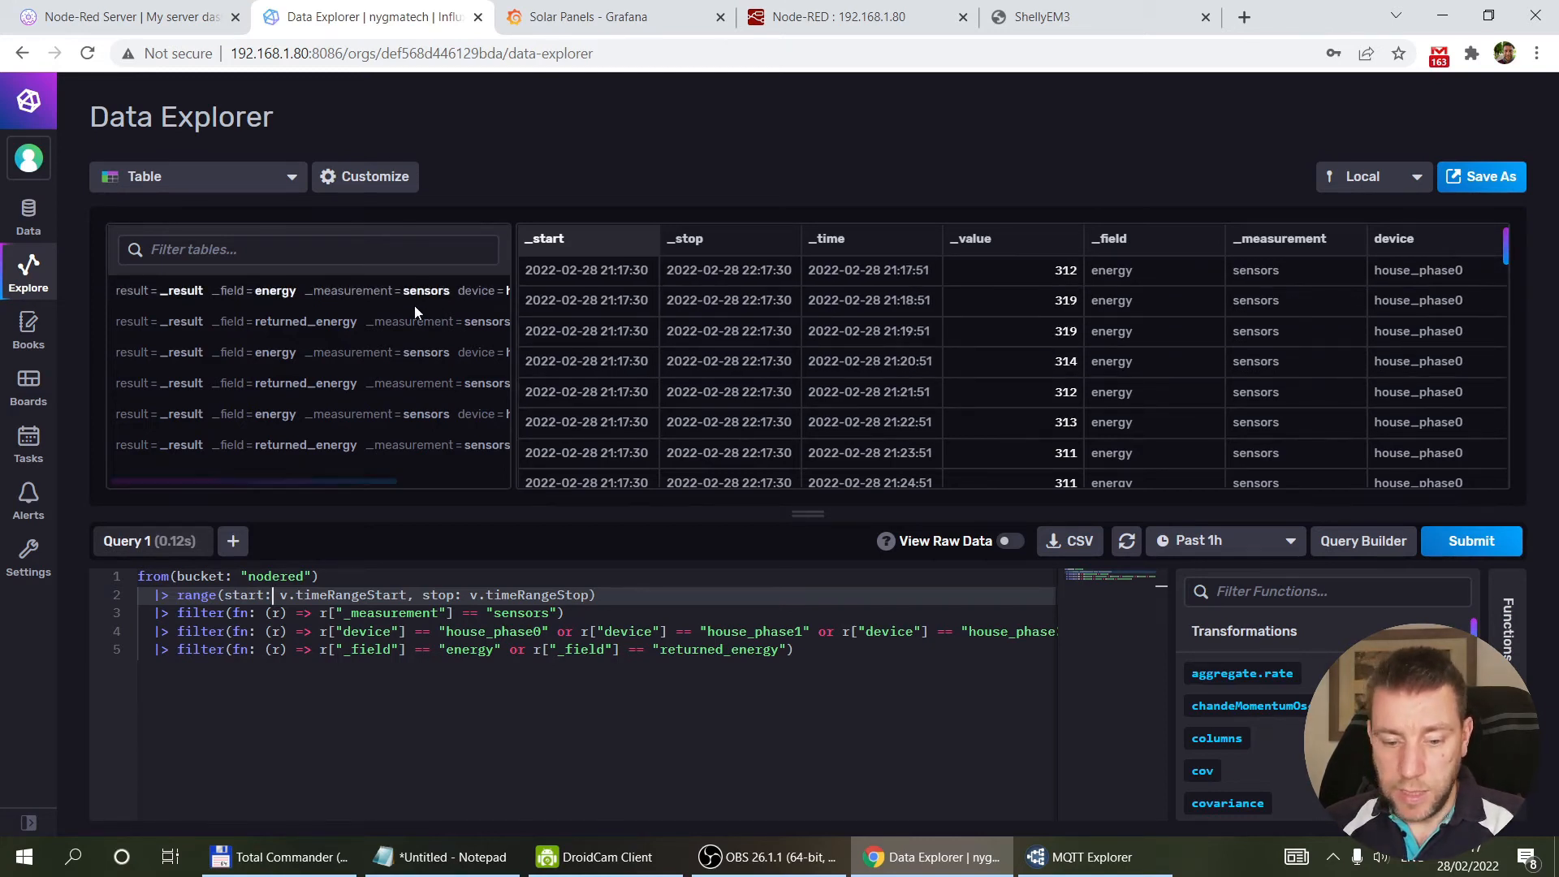
{"action": "left_click", "coordinate": [284, 328]}
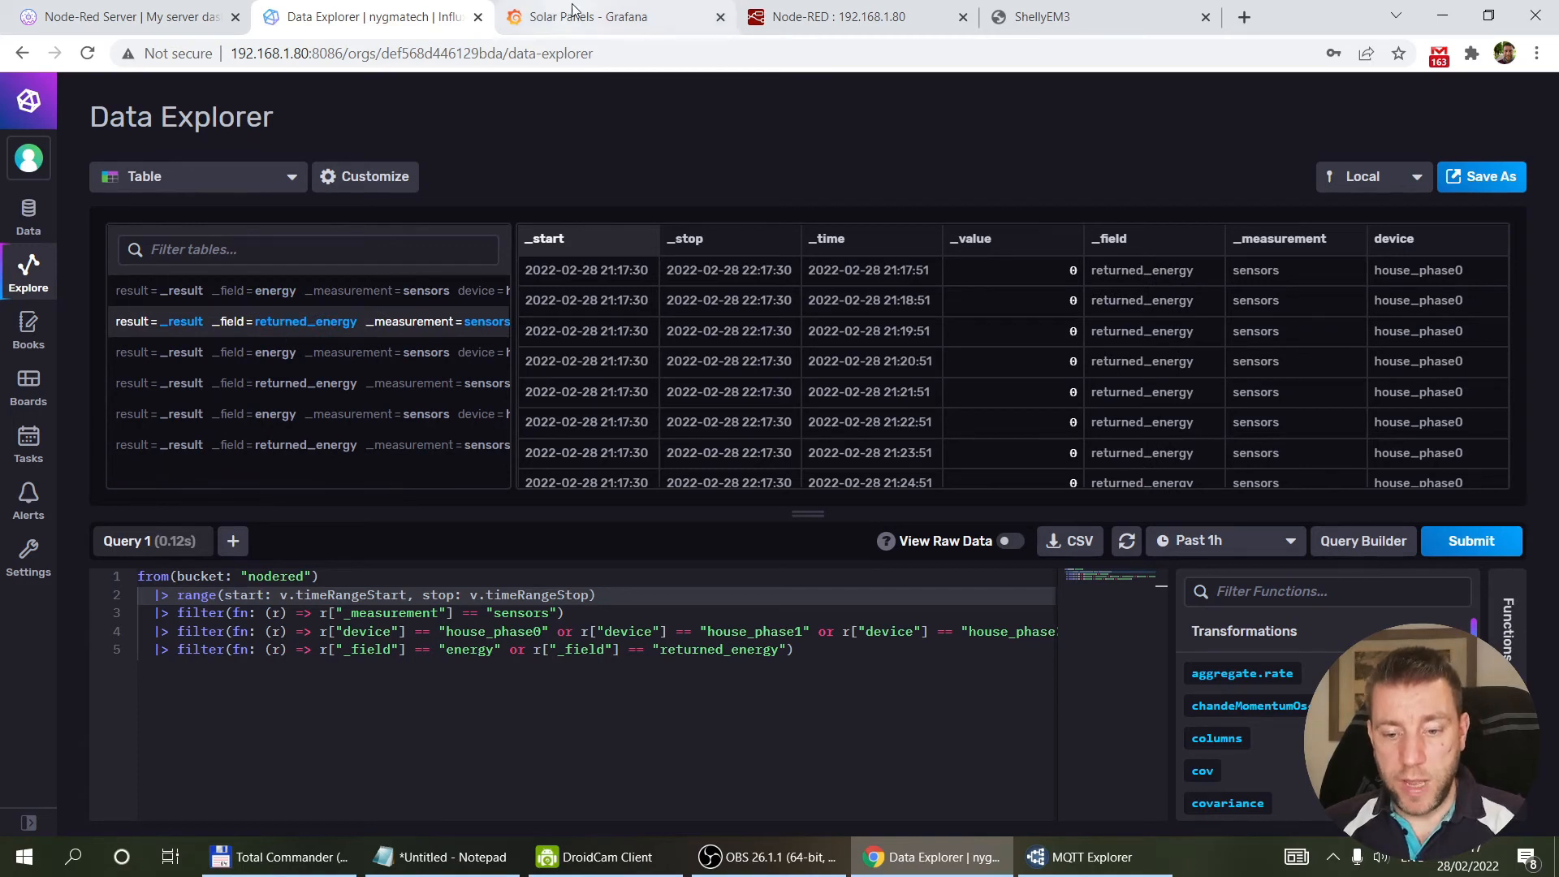
Step: Copy the pivot line from the Grafana query, add it as line 6 of the Data Explorer script, and run the query
{"action": "left_click", "coordinate": [629, 17]}
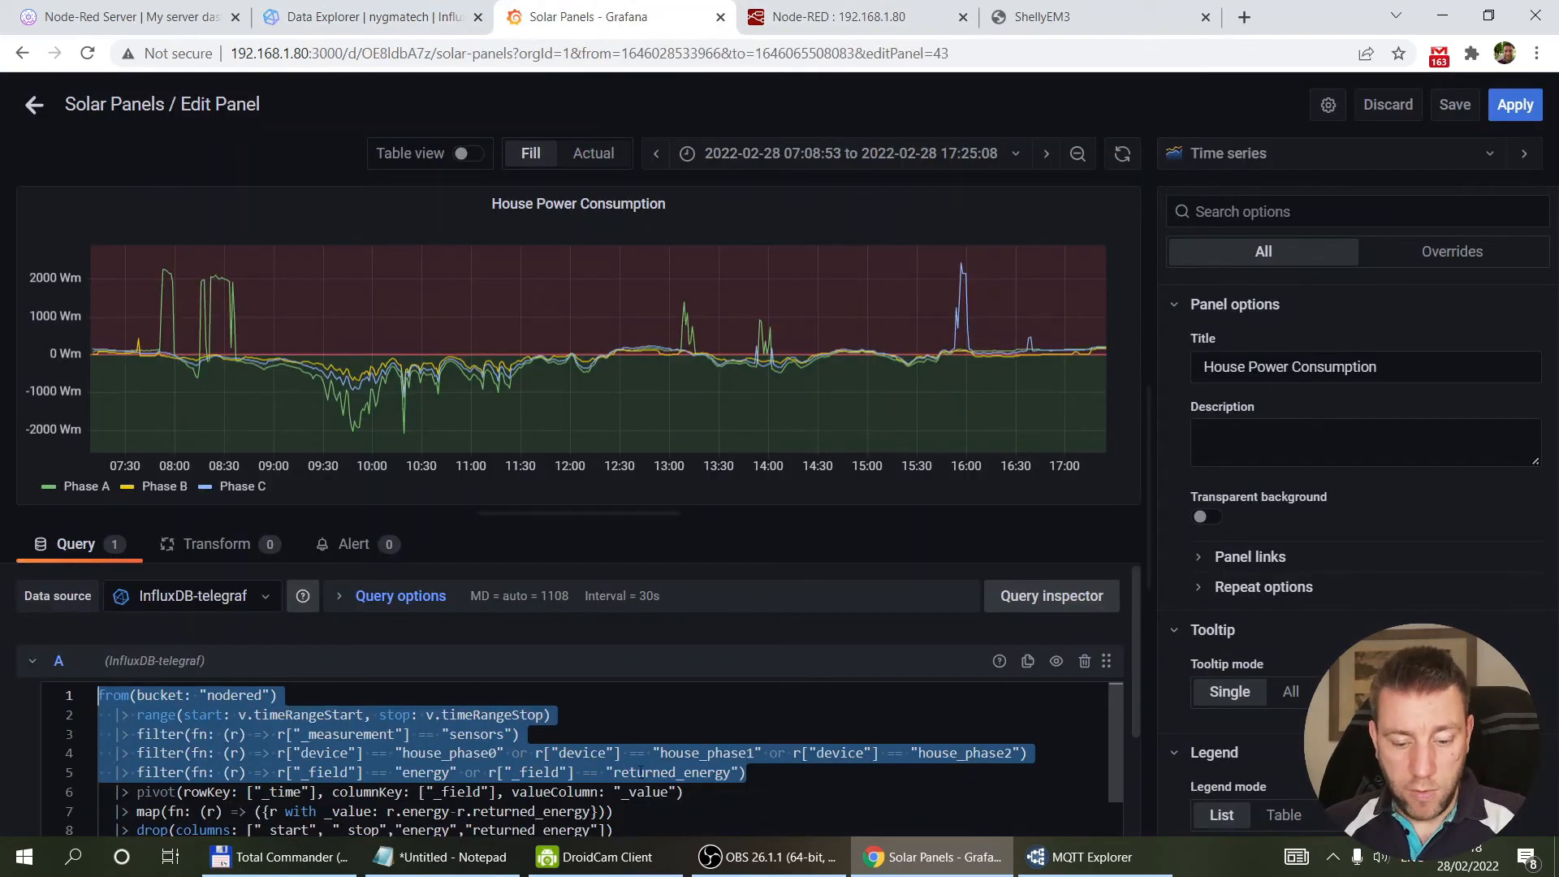
{"action": "left_click_drag", "start_coordinate": [683, 791], "coordinate": [79, 795]}
{"action": "key", "text": "alt+Tab"}
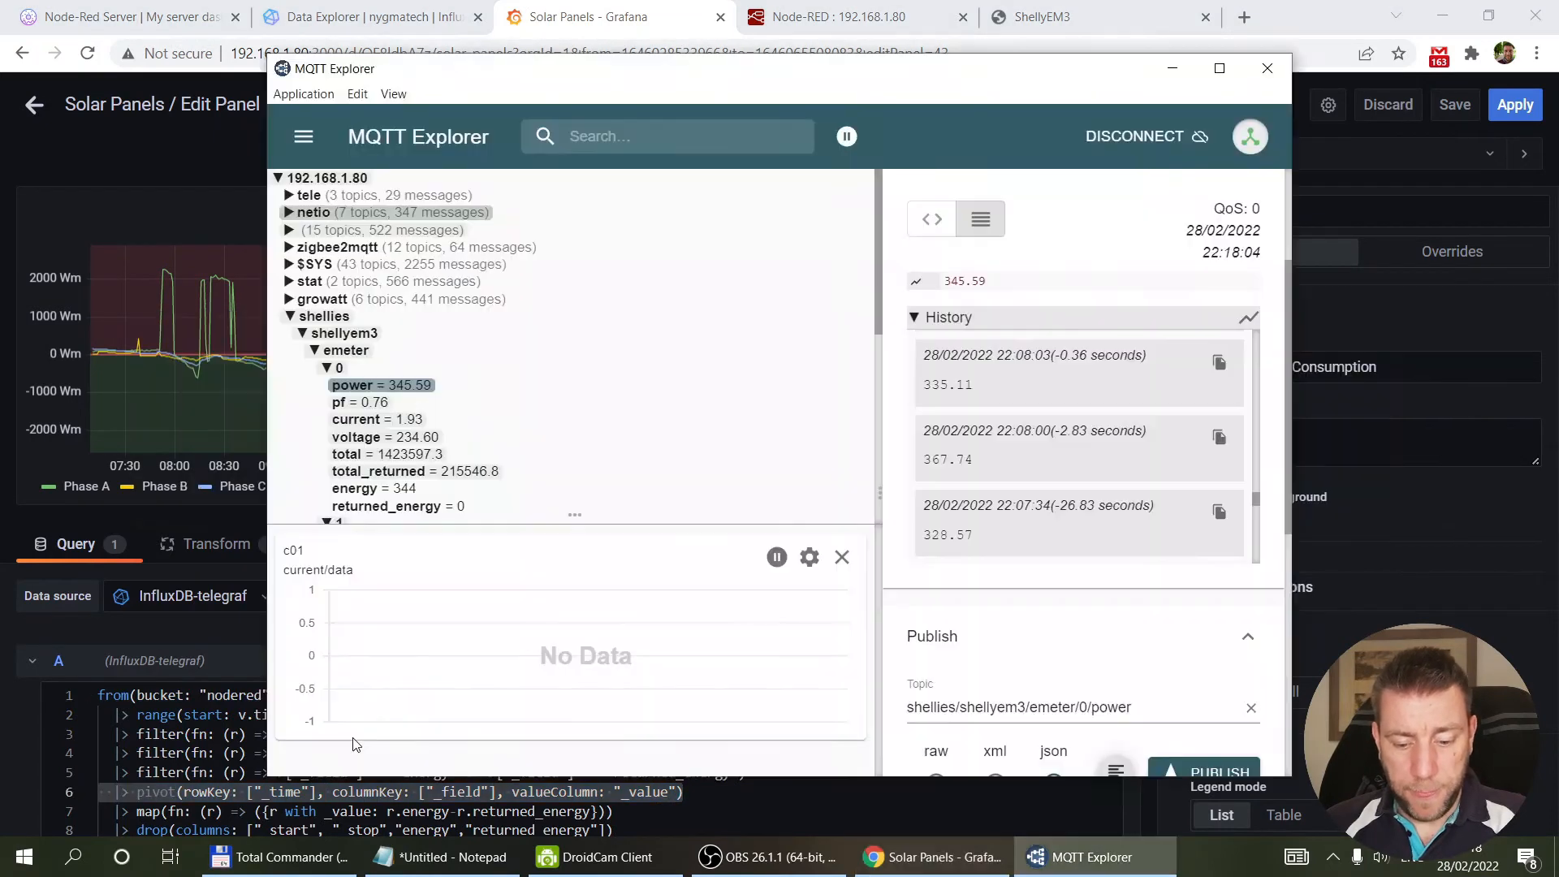
{"action": "key", "text": "alt+Tab"}
{"action": "left_click", "coordinate": [365, 11]}
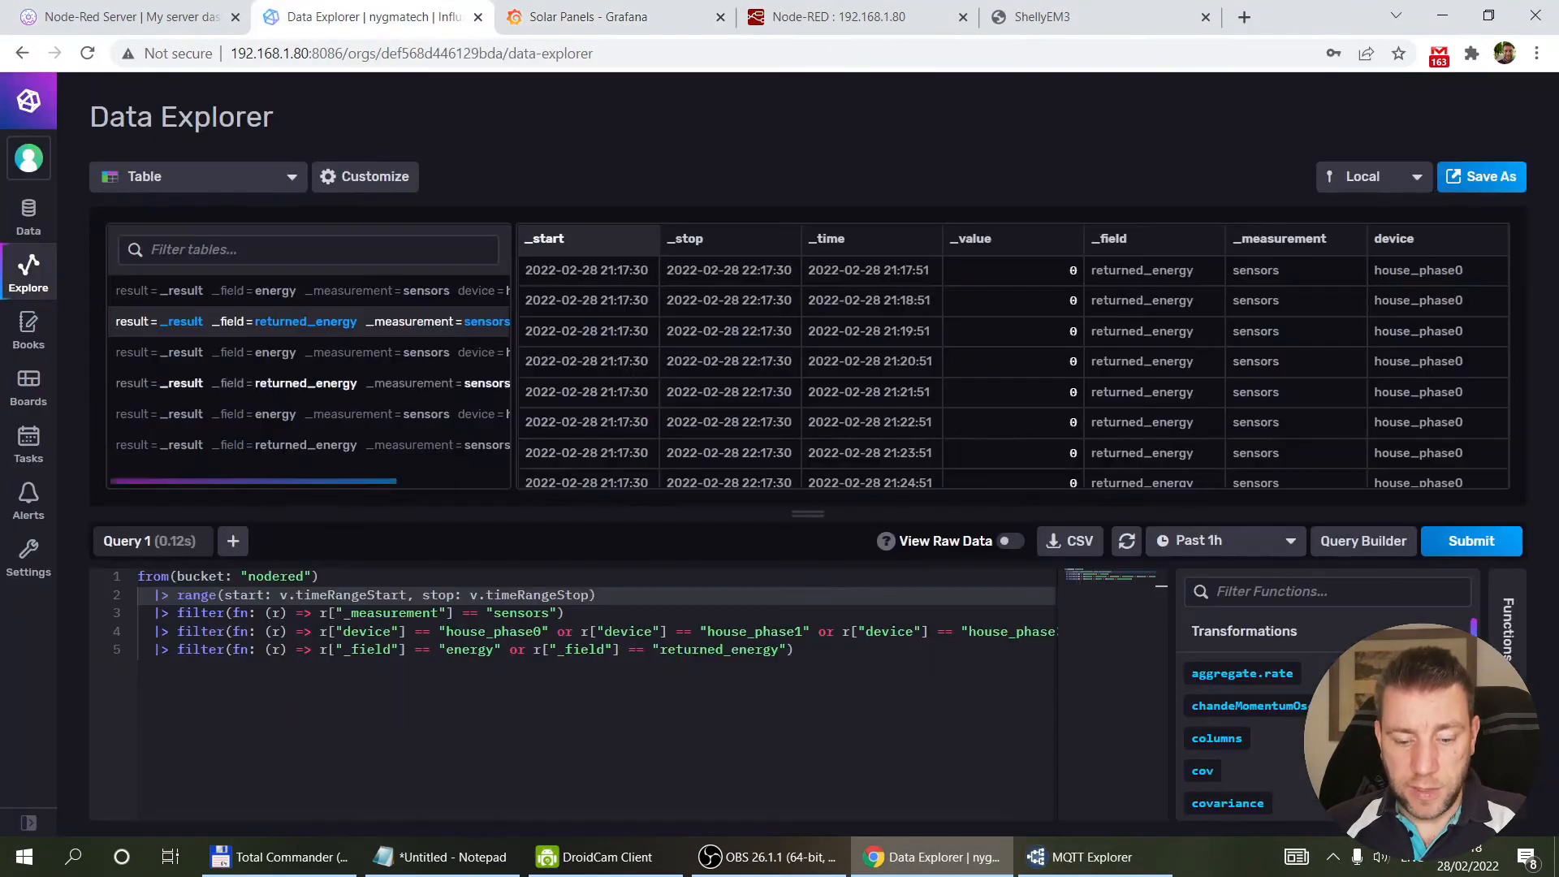
{"action": "left_click", "coordinate": [802, 649]}
{"action": "key", "text": "Return"}
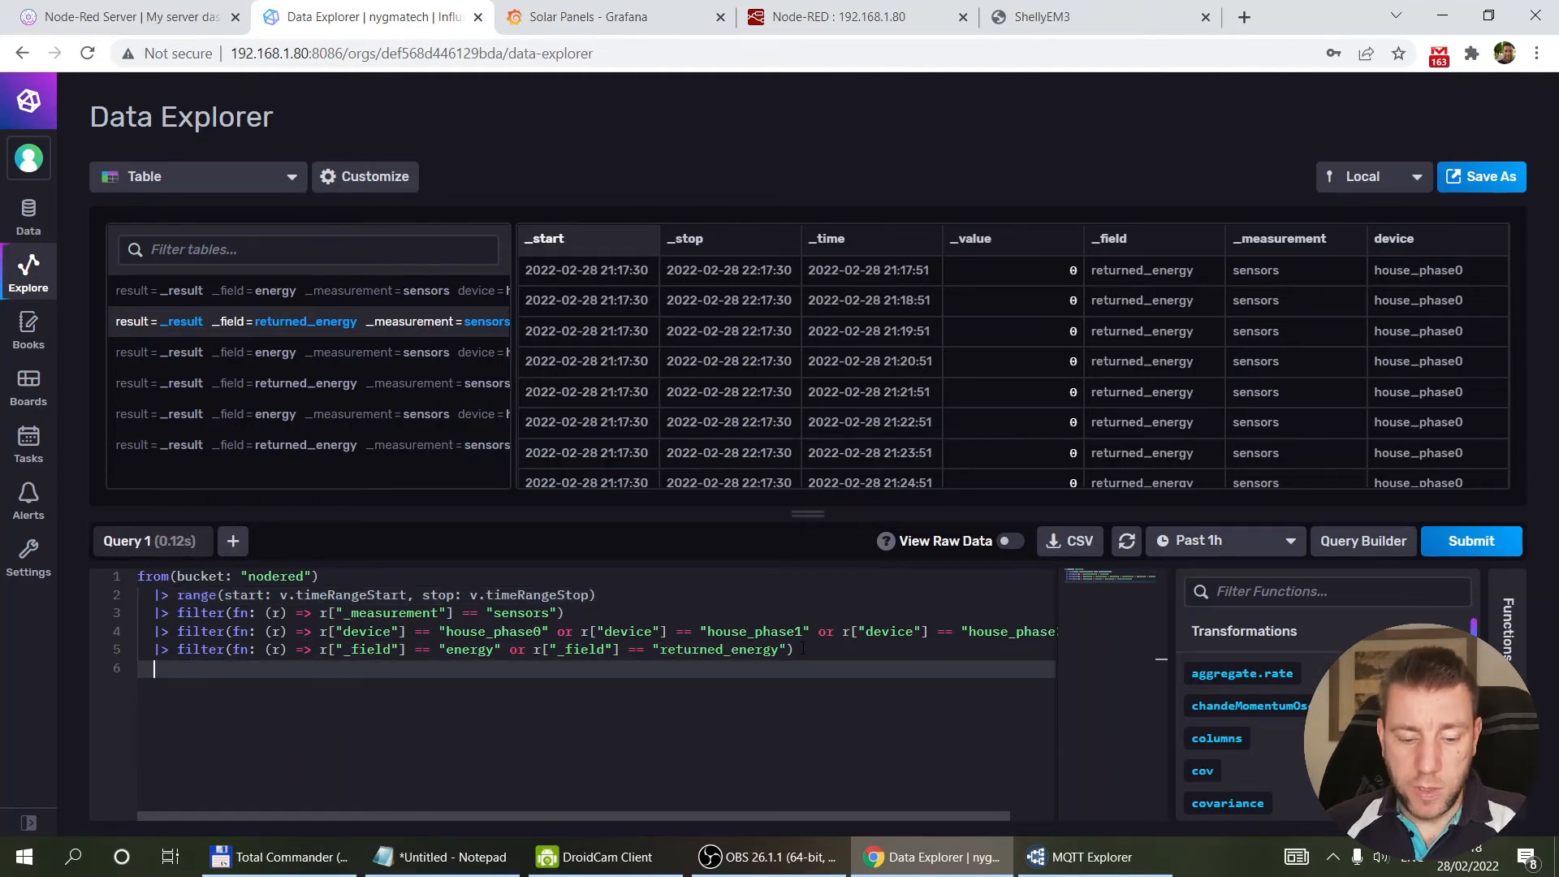
{"action": "type", "text": "|> pivot(rowKey: [\"_time\"], columnKey: [\"_field\"], valueColumn: \"_value\")"}
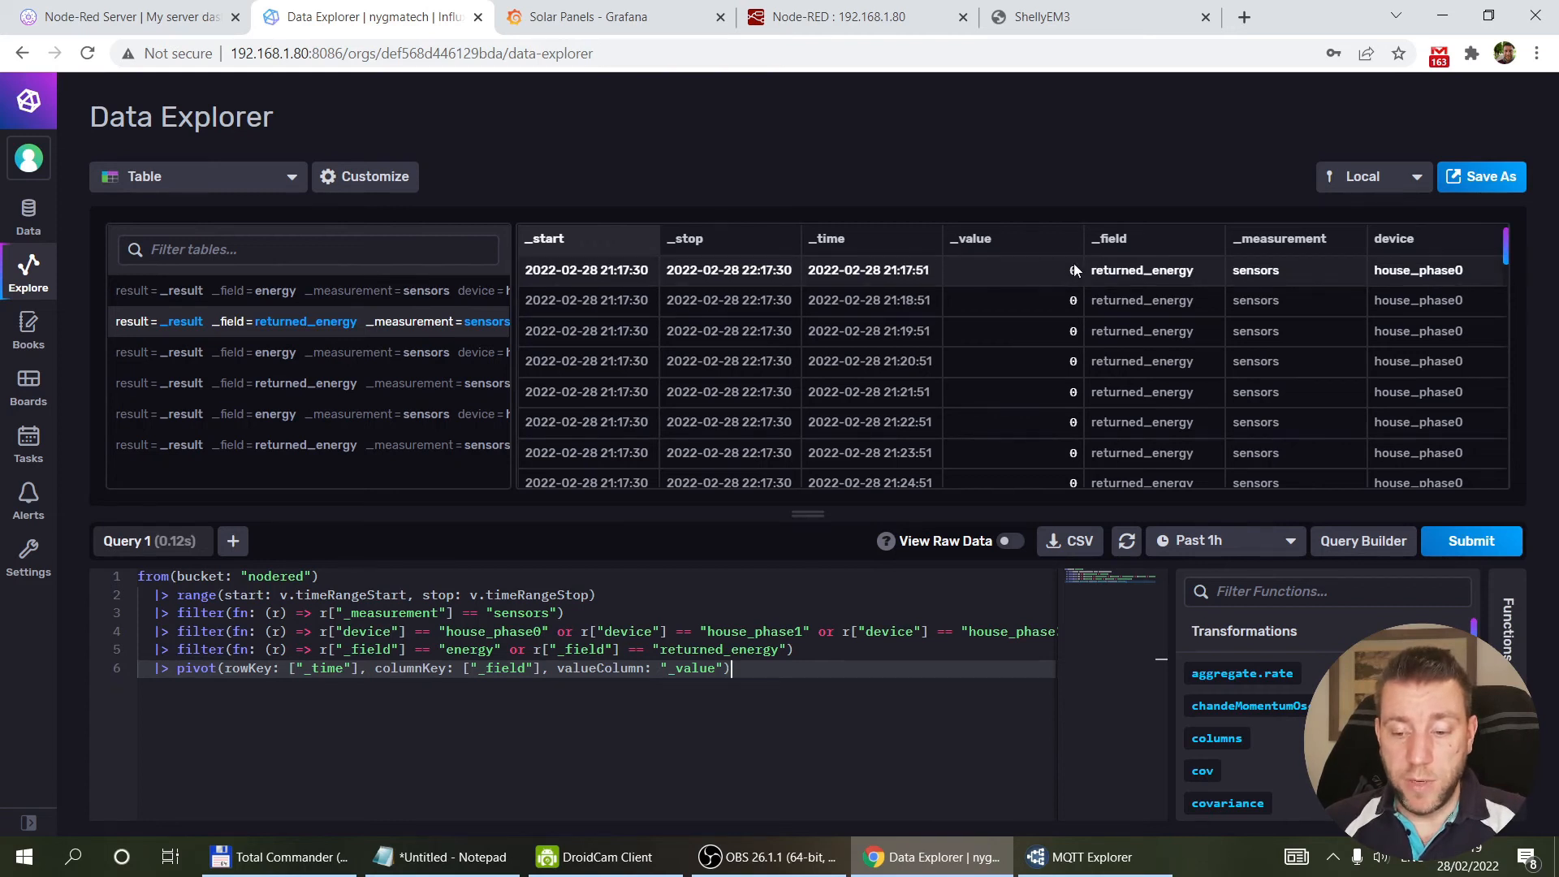
{"action": "left_click", "coordinate": [1472, 542]}
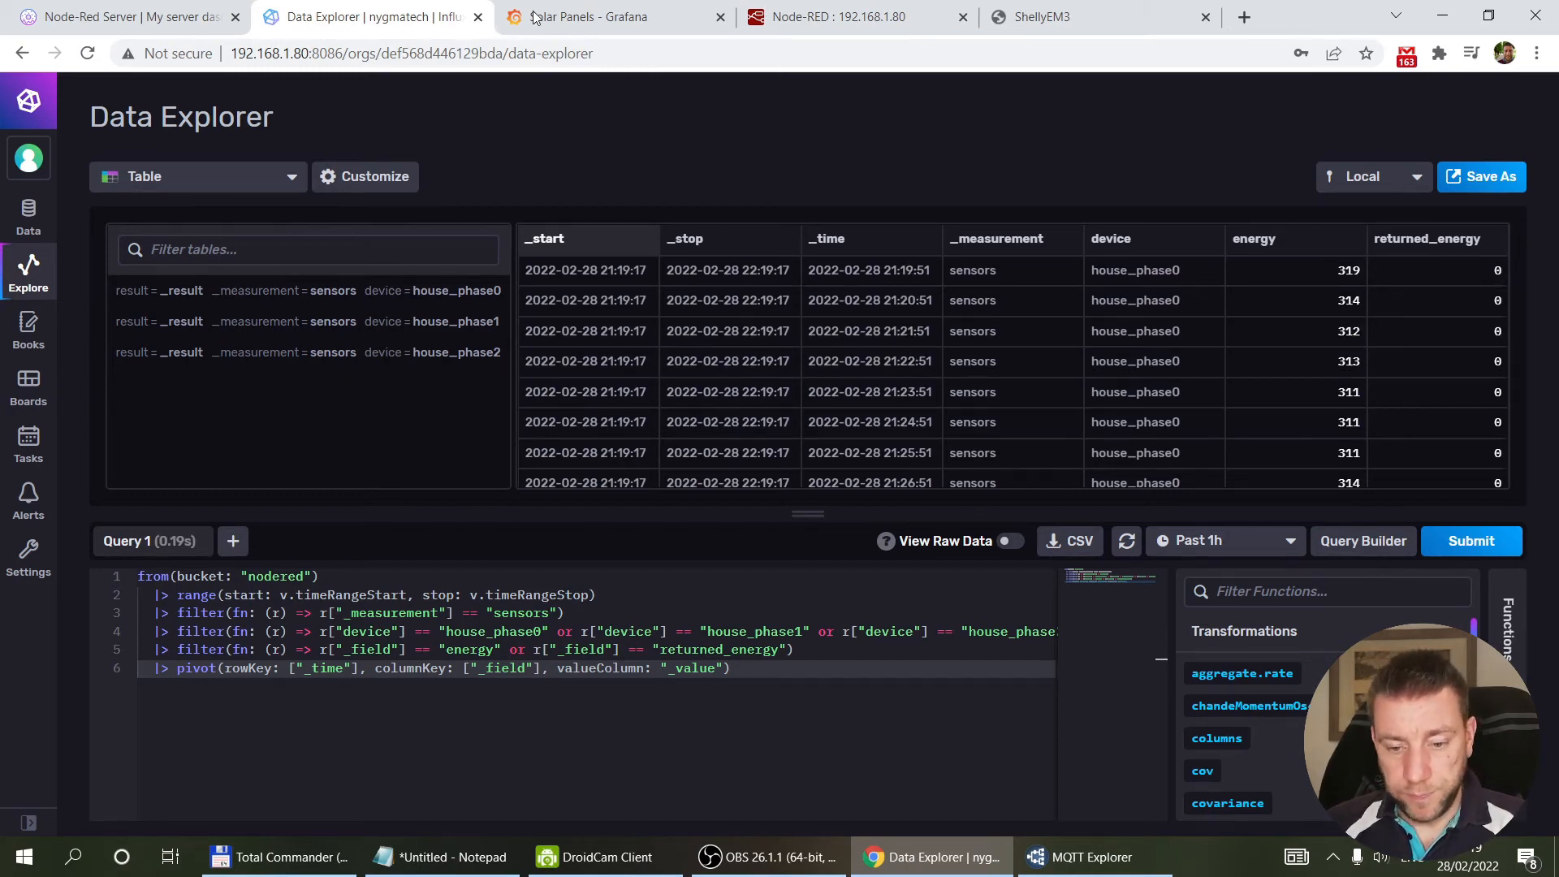
Step: Copy the map line, line 7, of the House Power Consumption query in the Grafana panel editor
{"action": "left_click", "coordinate": [610, 21]}
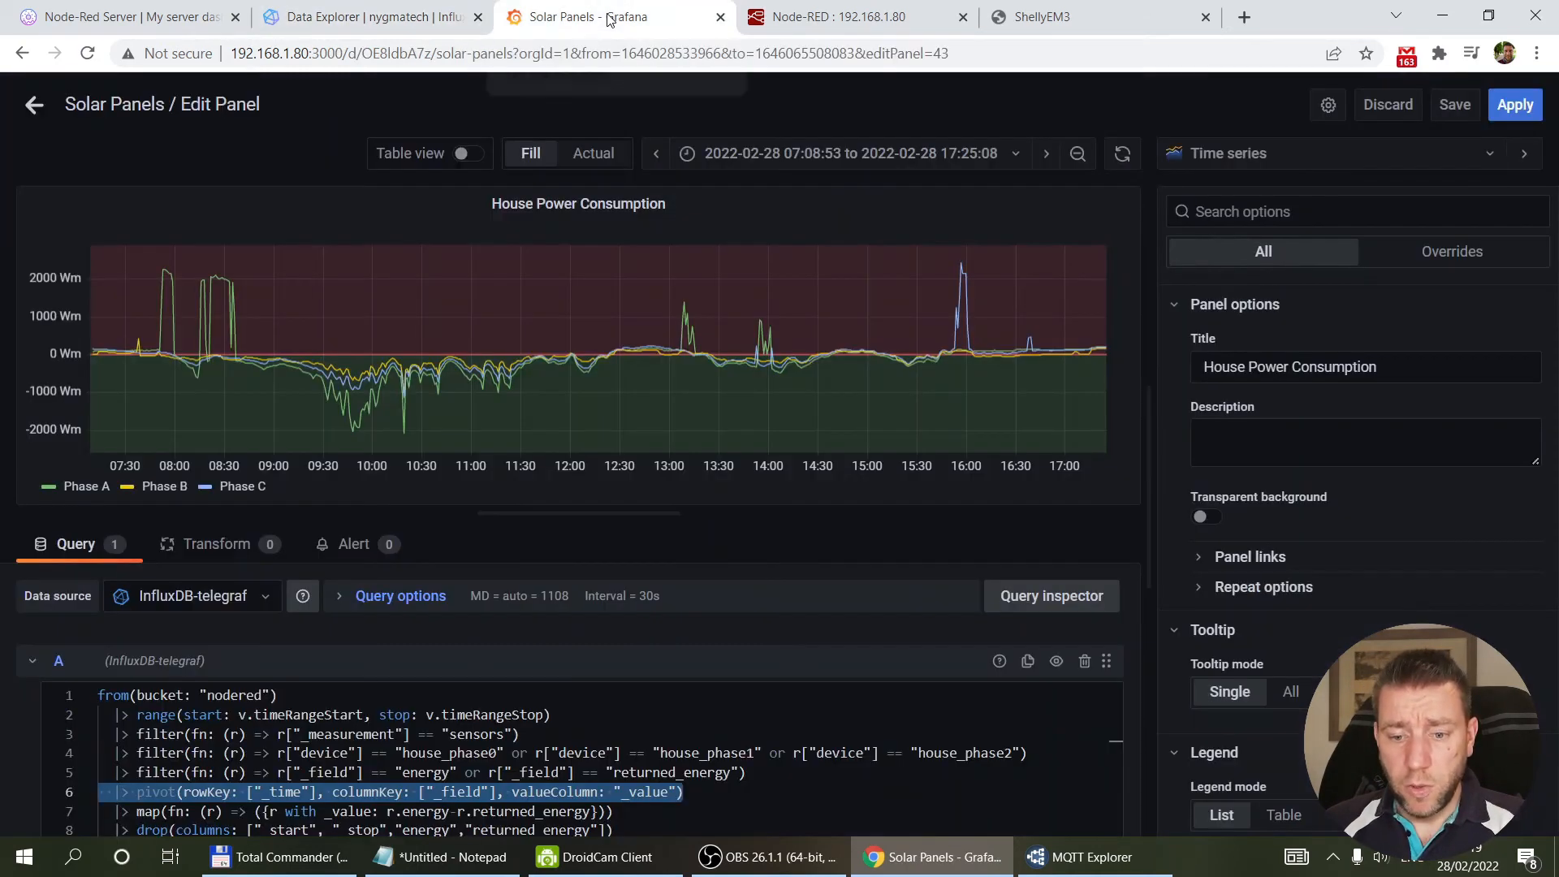
{"action": "scroll", "coordinate": [528, 744], "scroll_direction": "down", "scroll_amount": 3}
{"action": "scroll", "coordinate": [547, 731], "scroll_direction": "up", "scroll_amount": 2}
{"action": "triple_click", "coordinate": [547, 730]}
{"action": "left_click_drag", "start_coordinate": [647, 750], "coordinate": [65, 753]}
{"action": "key", "text": "ctrl+c"}
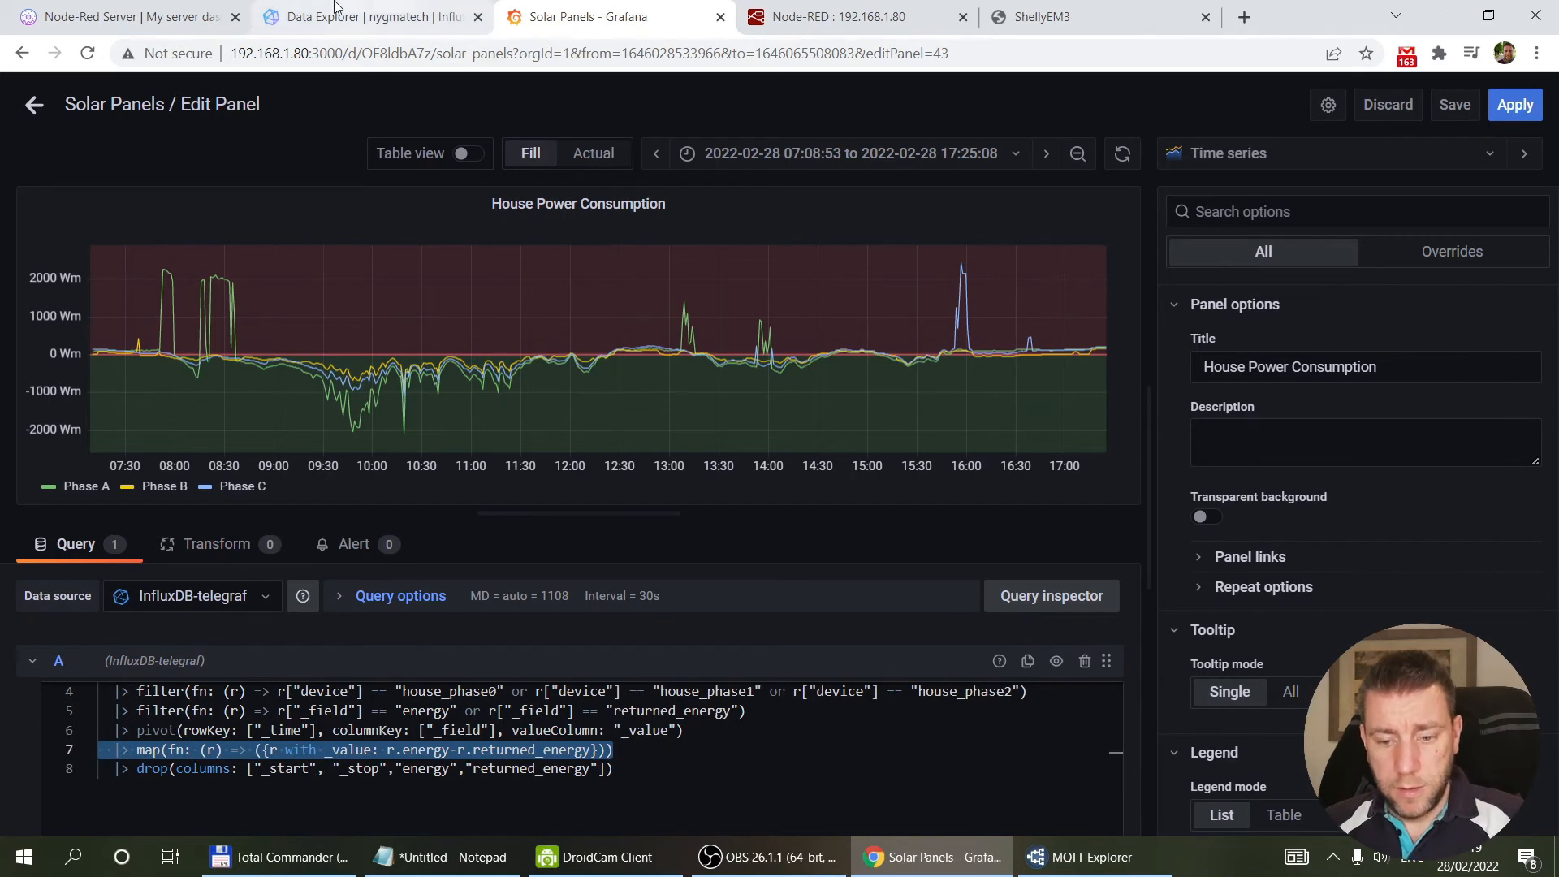
Step: Add the copied map line as line 7 of the InfluxDB Data Explorer script and run the query
{"action": "left_click", "coordinate": [369, 17]}
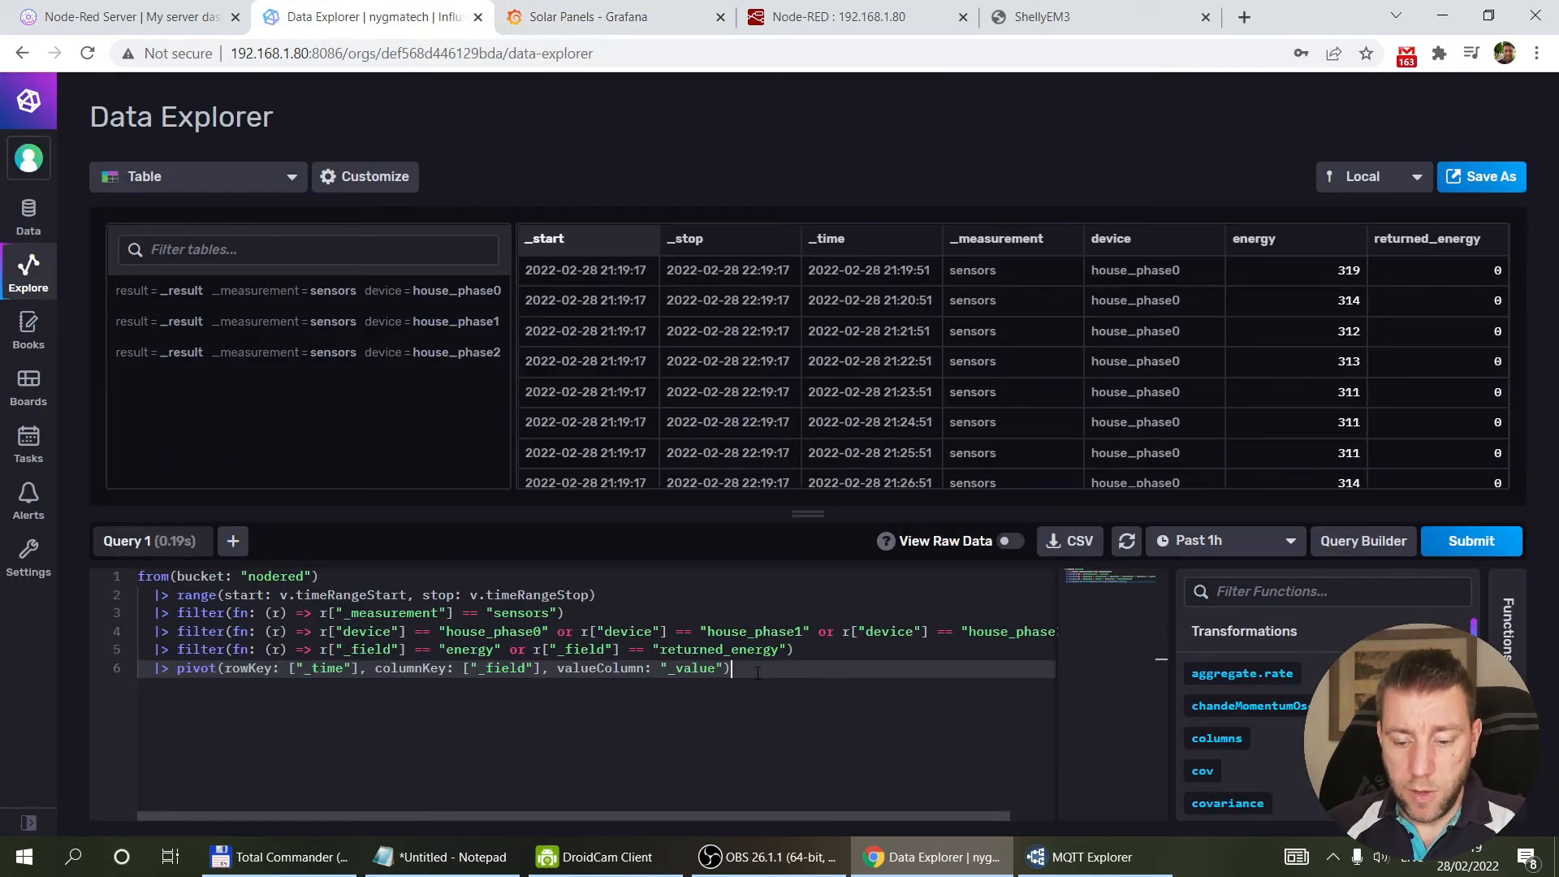
{"action": "key", "text": "Return"}
{"action": "key", "text": "ctrl+v"}
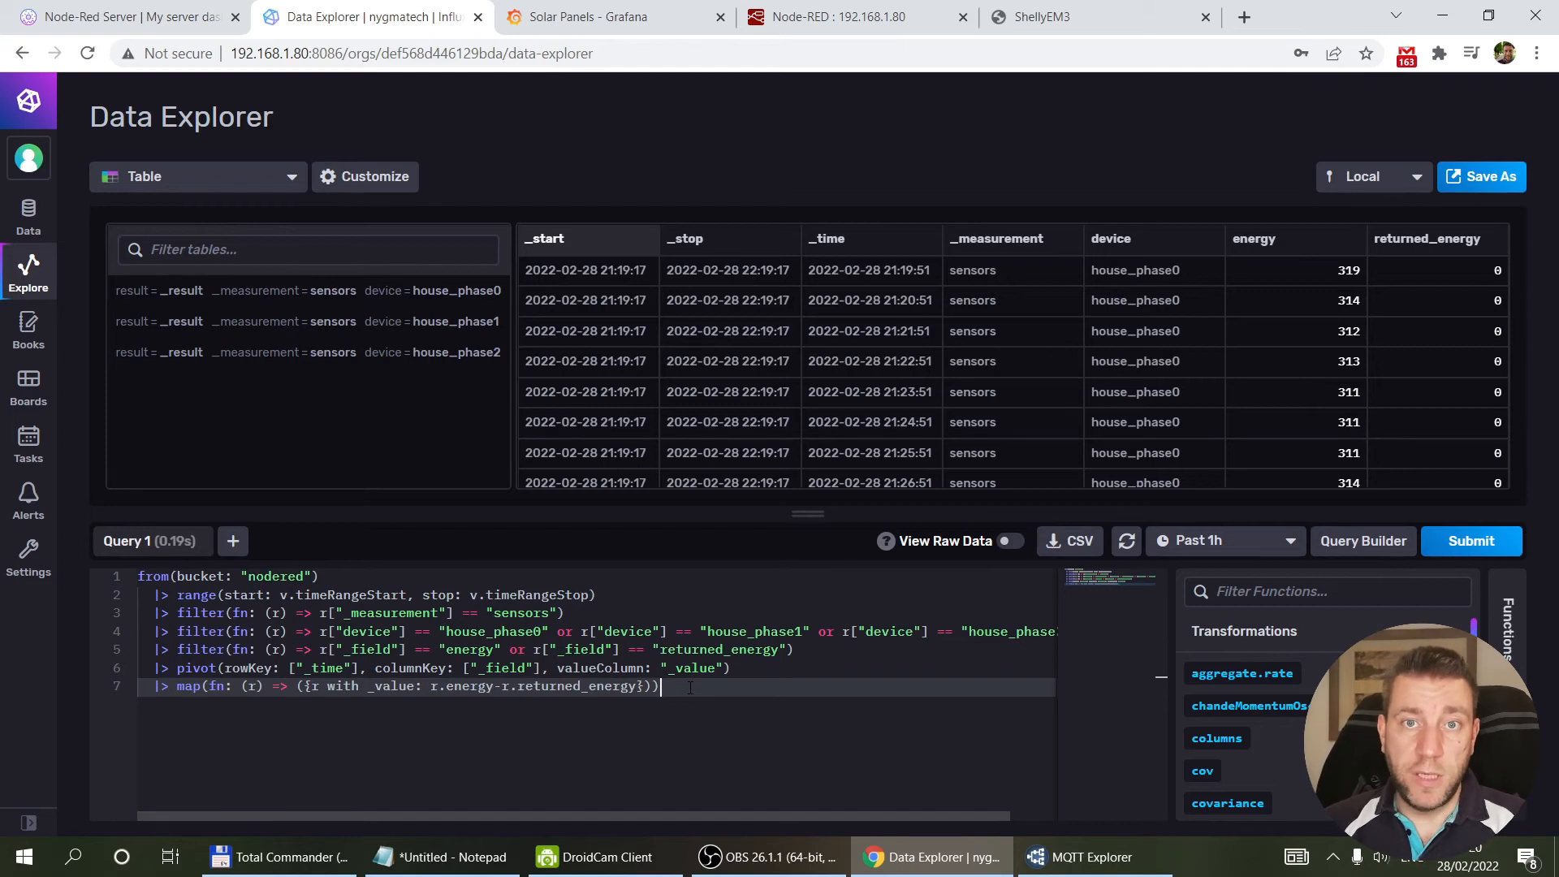
{"action": "left_click", "coordinate": [1474, 539]}
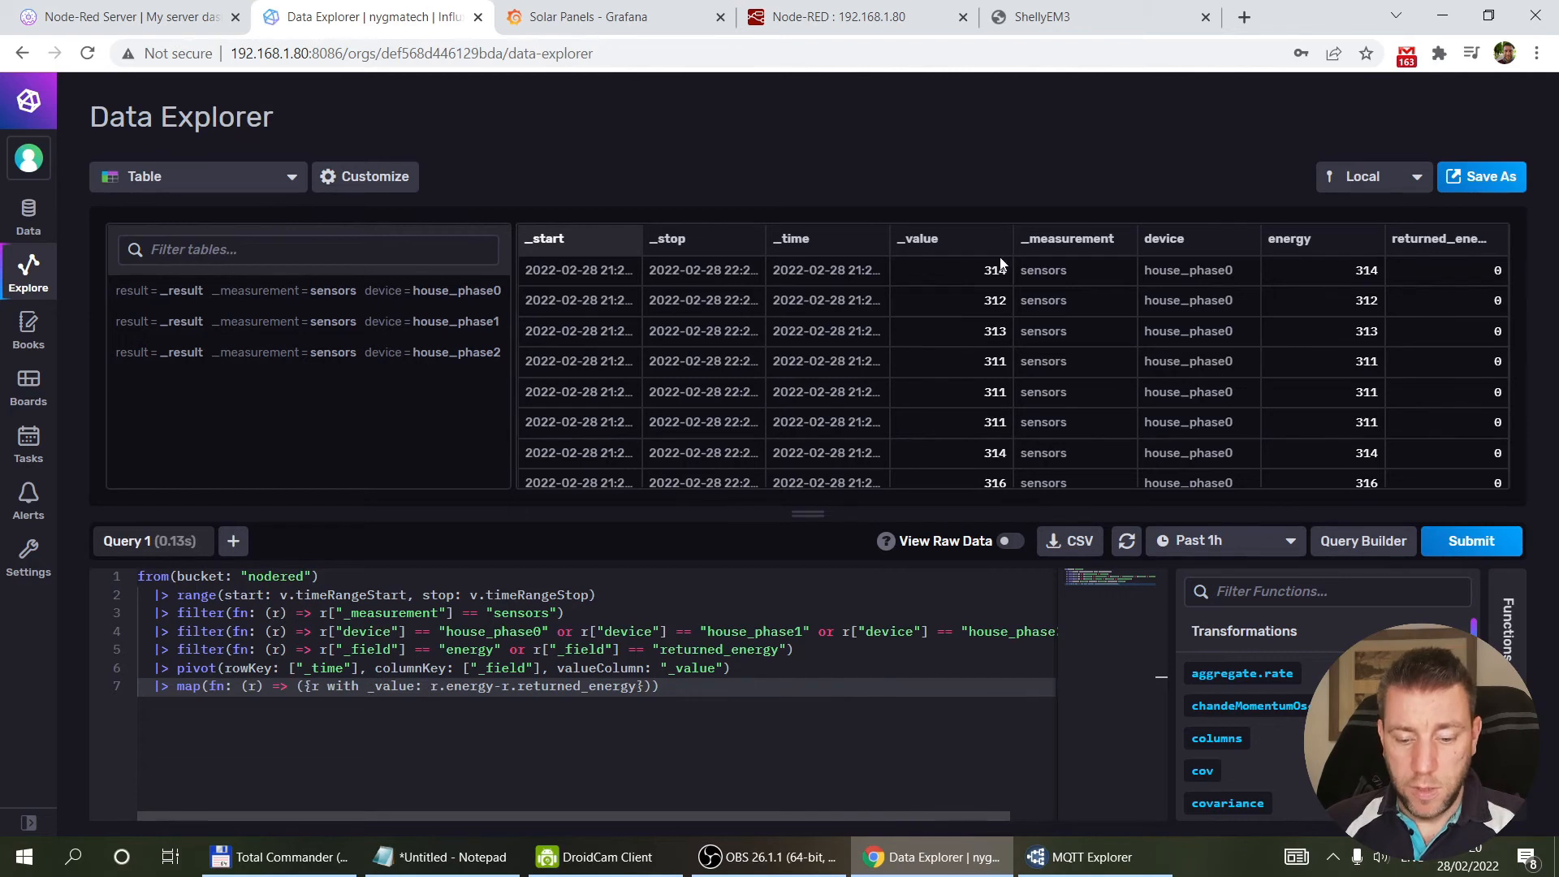
Step: Look through the calculated _value rows for house_phase0 and extend the query's time range to Past 12h
{"action": "scroll", "coordinate": [967, 317], "scroll_direction": "down", "scroll_amount": 1}
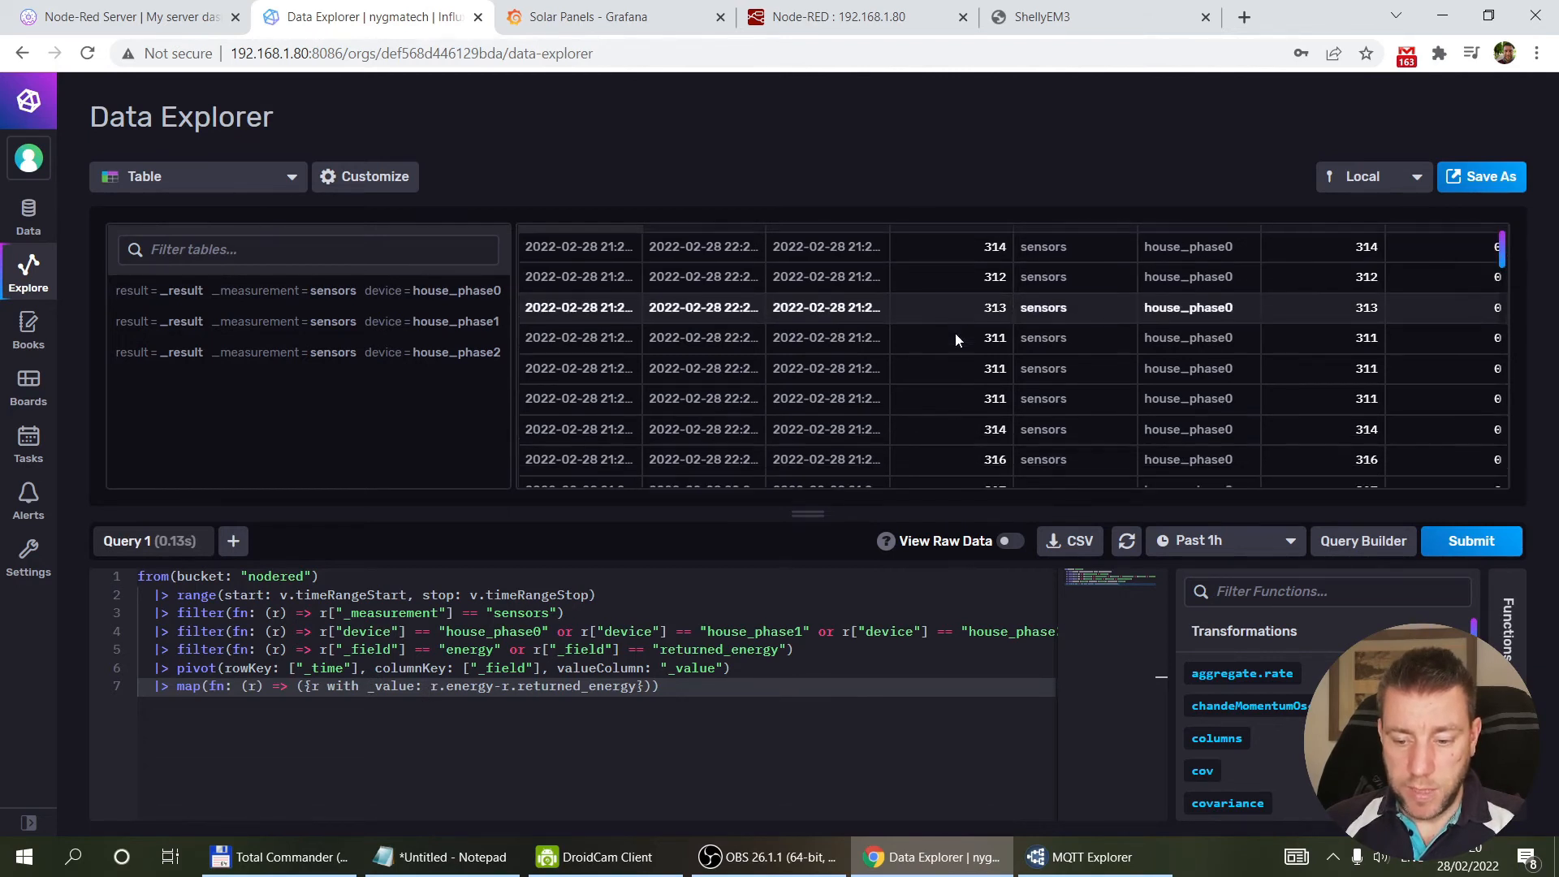
{"action": "scroll", "coordinate": [955, 333], "scroll_direction": "down", "scroll_amount": 10}
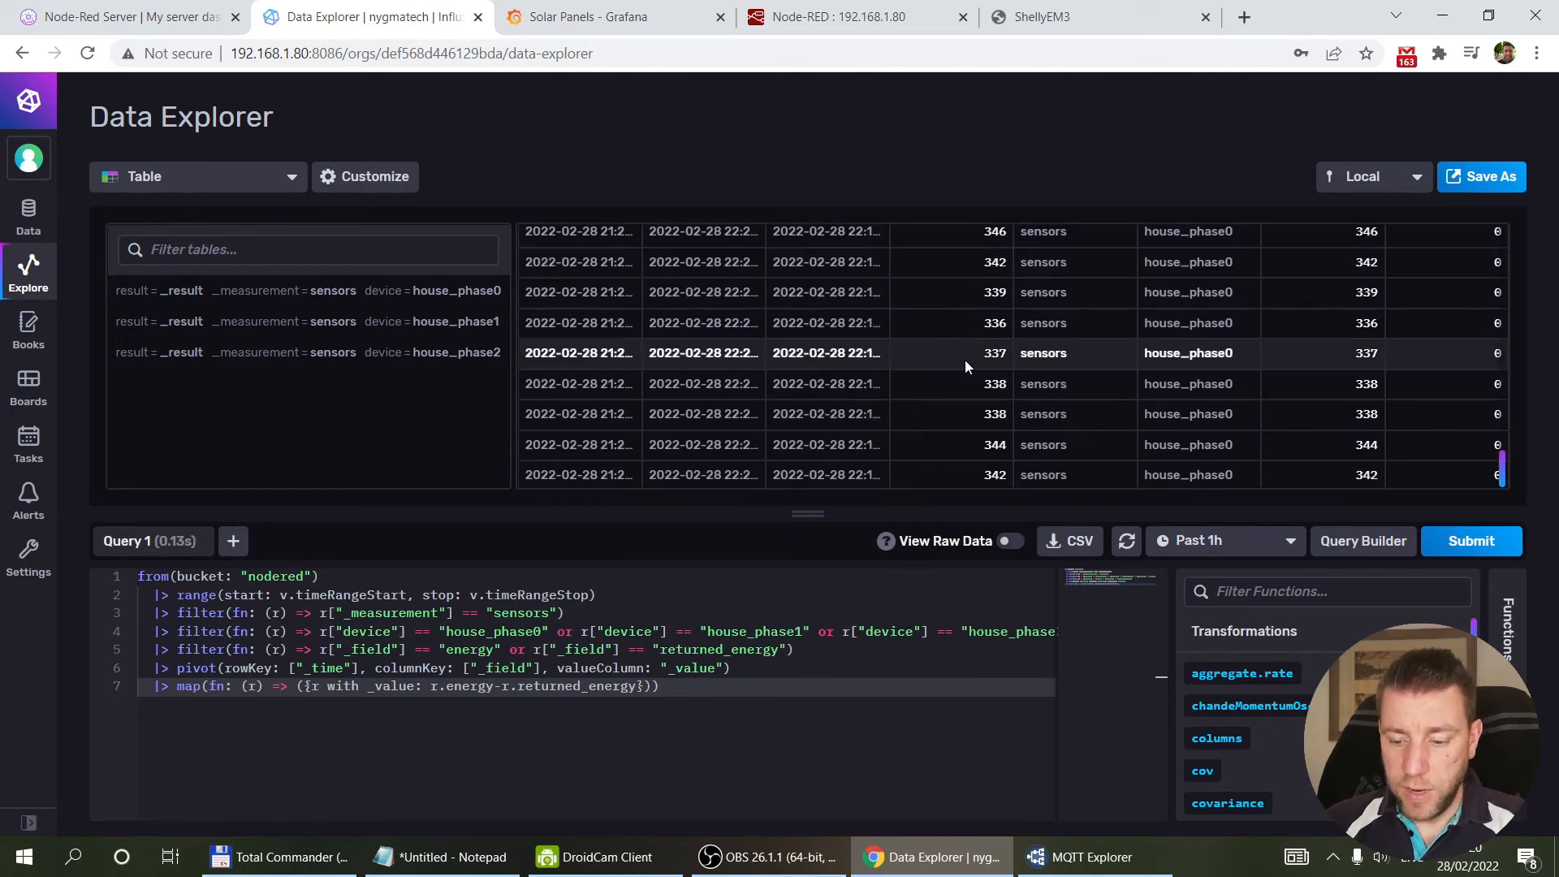
{"action": "left_click", "coordinate": [1240, 544]}
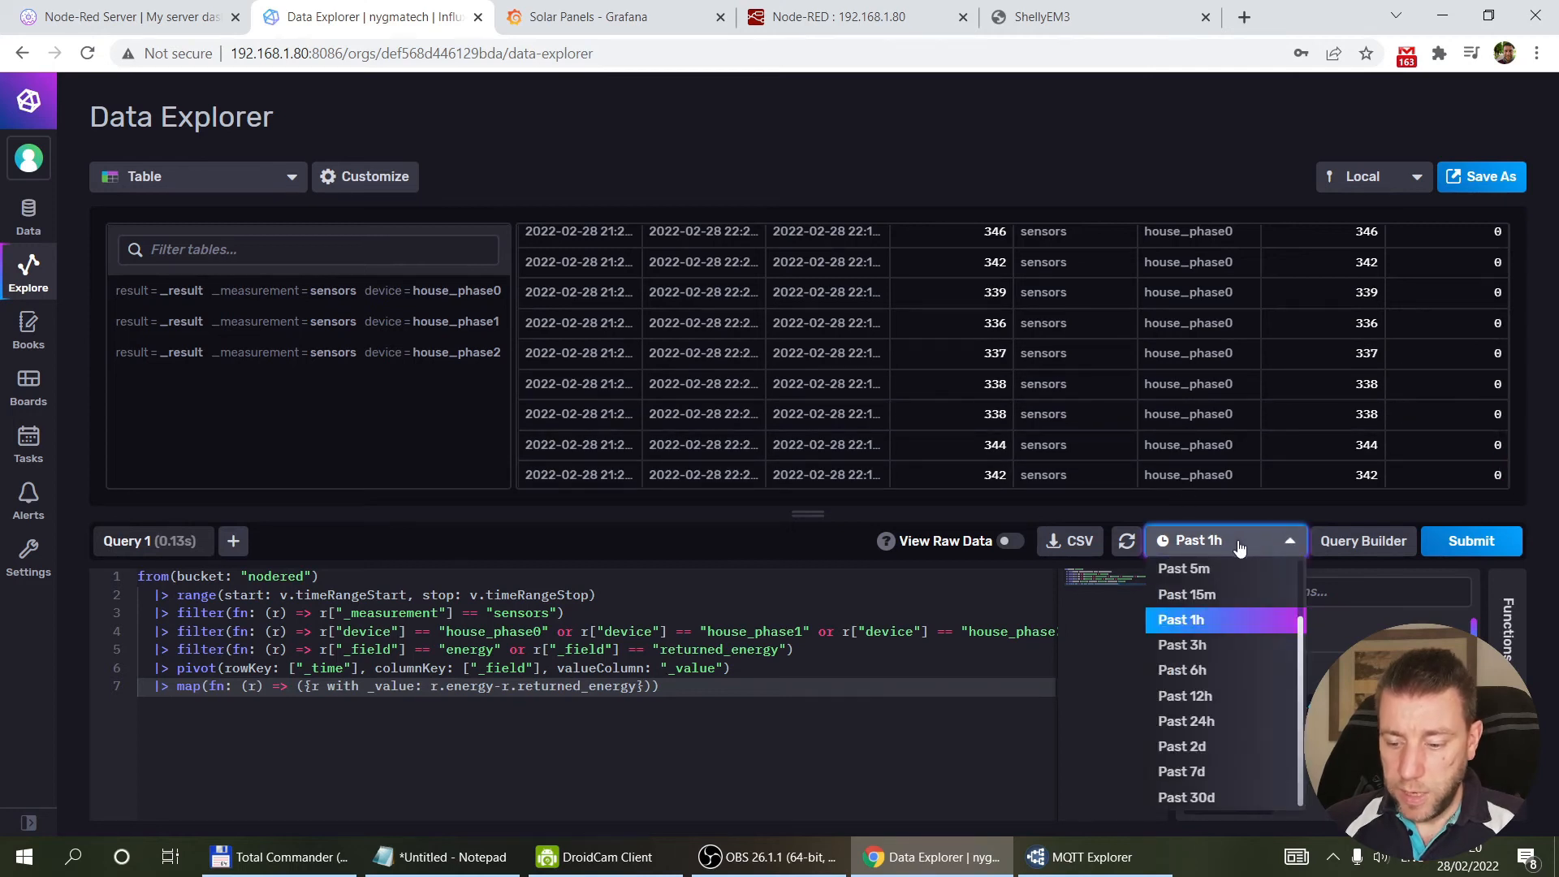
{"action": "left_click", "coordinate": [1223, 697]}
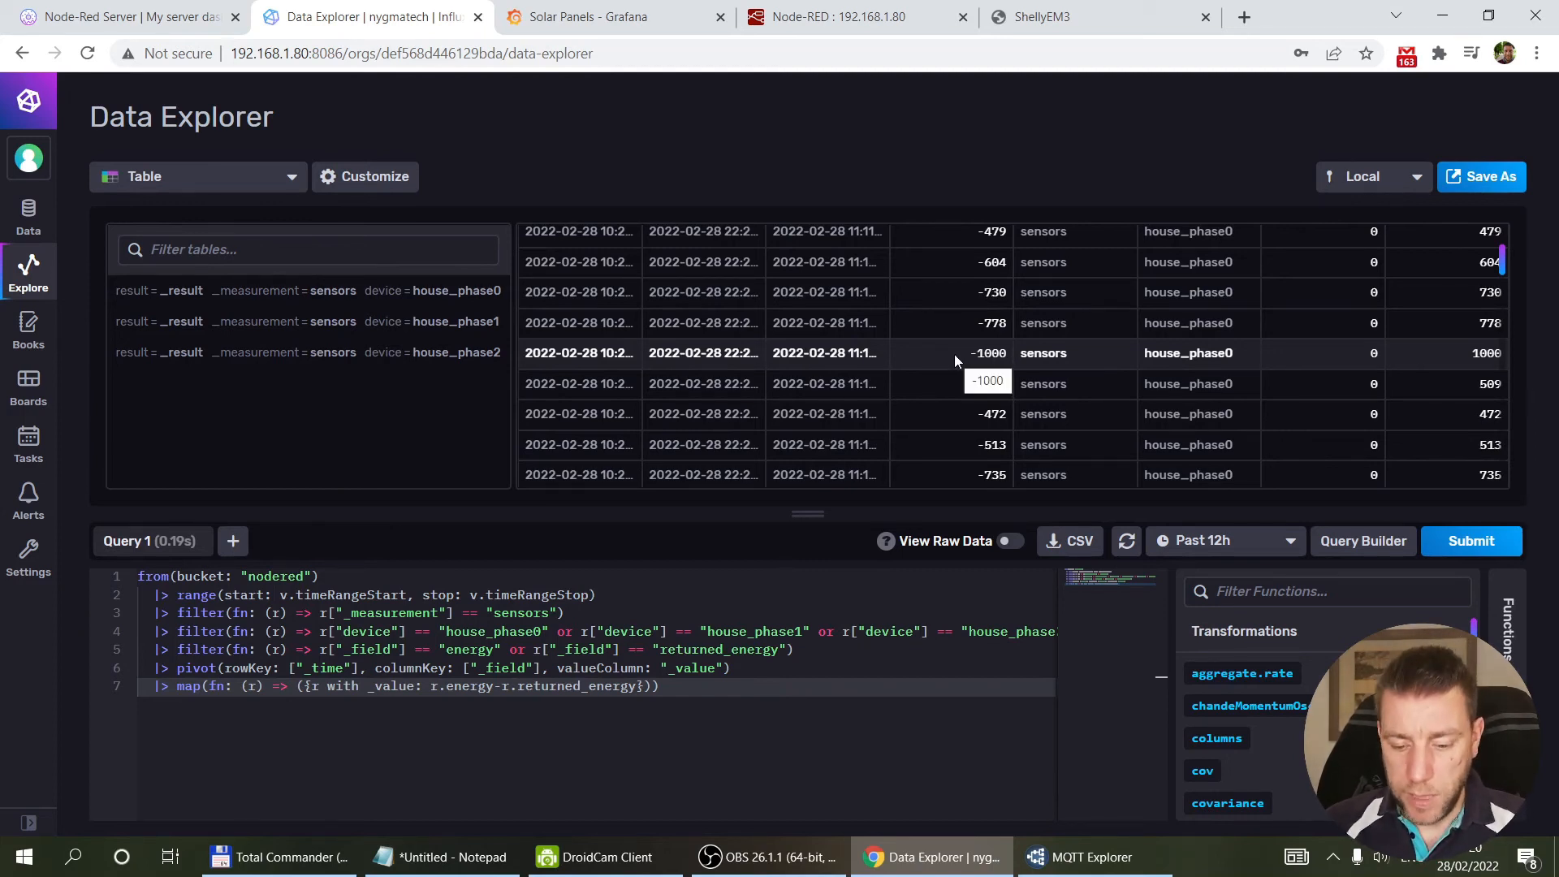
Step: Copy the drop line, line 8, of the House Power Consumption query in Grafana
{"action": "left_click", "coordinate": [590, 18]}
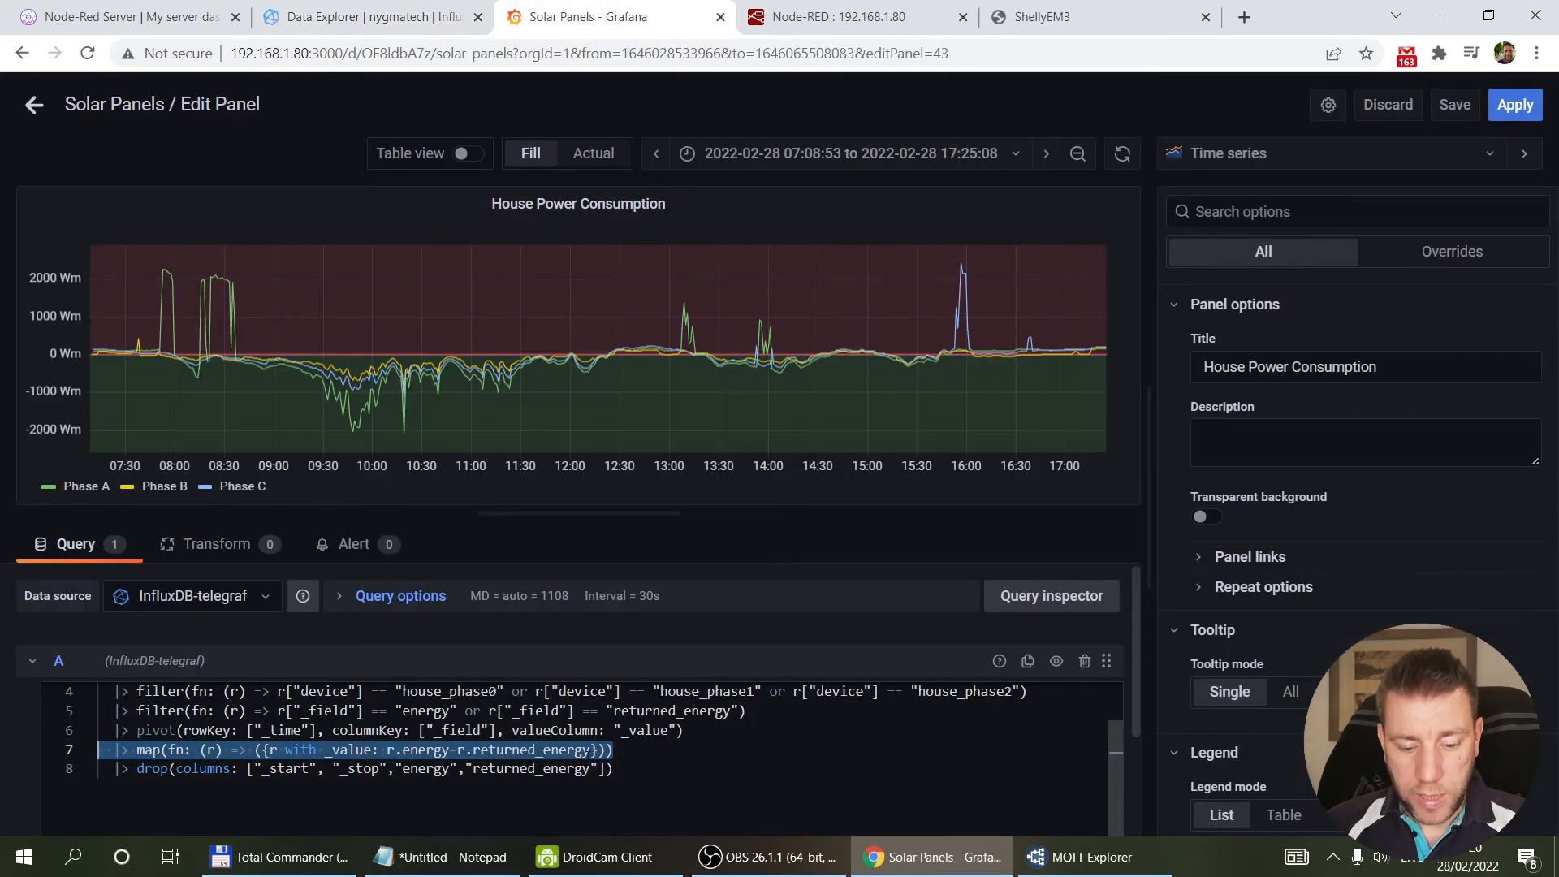
{"action": "left_click_drag", "start_coordinate": [636, 770], "coordinate": [99, 768]}
{"action": "key", "text": "ctrl+c"}
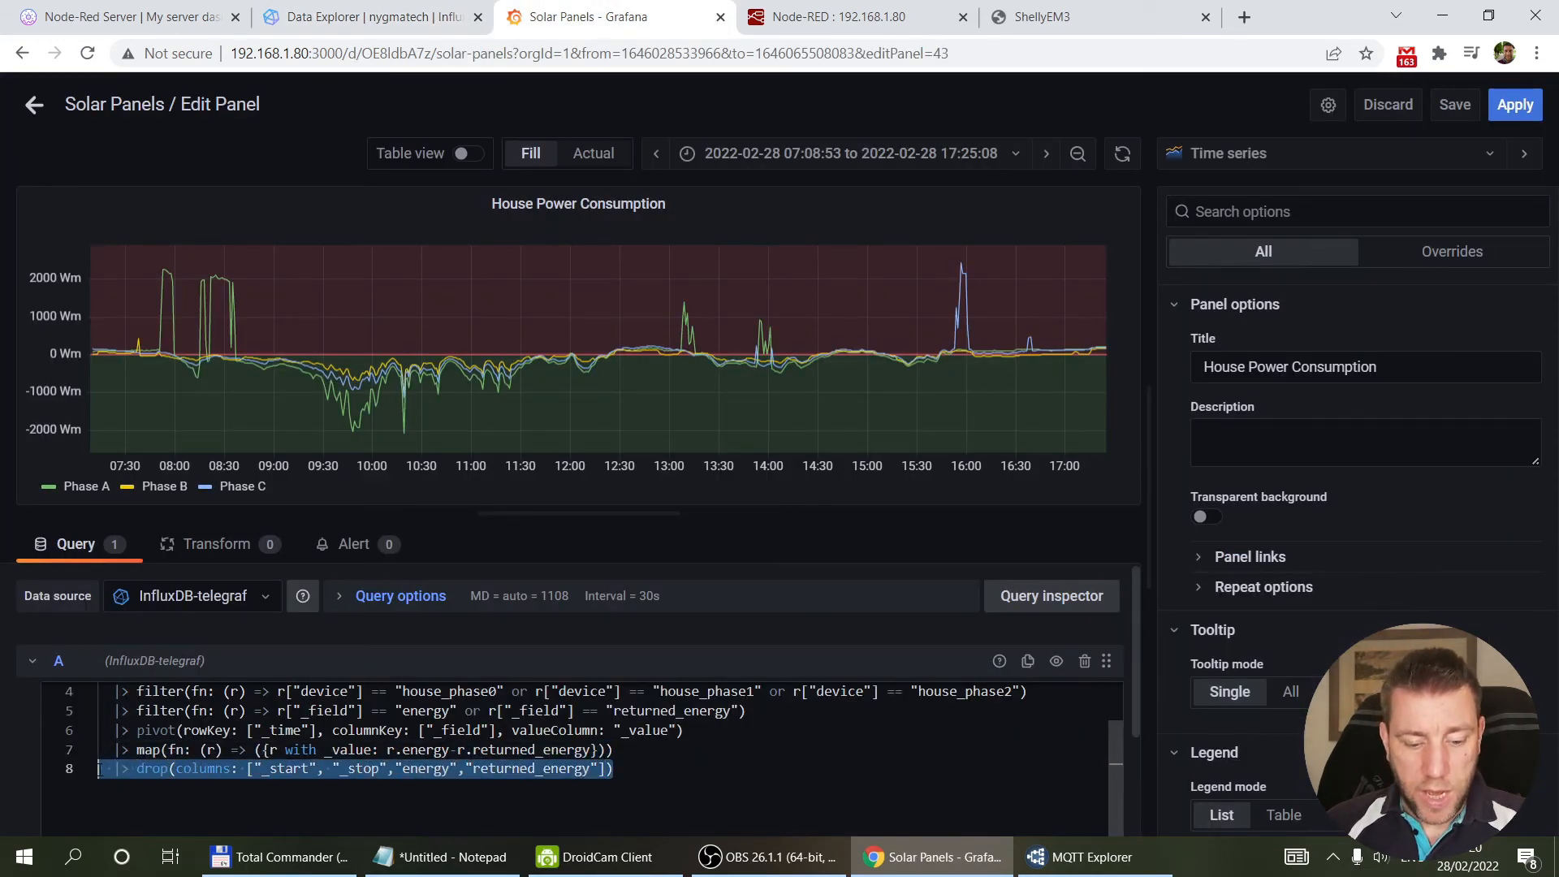
Step: Add the copied drop line as line 8 of the Data Explorer script in InfluxDB and run the query
{"action": "left_click", "coordinate": [370, 23]}
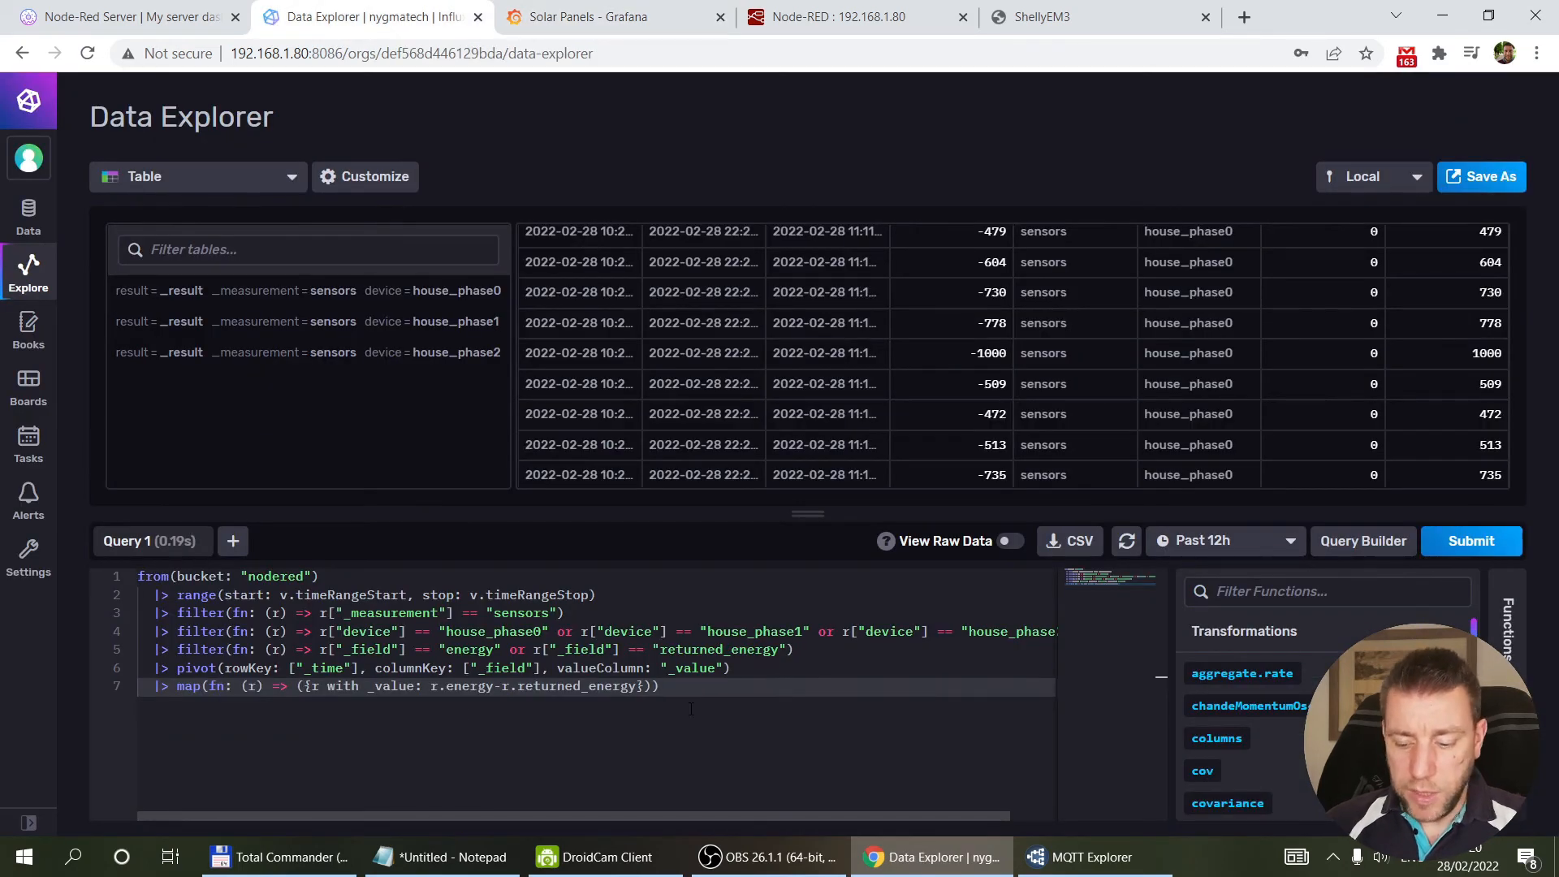
{"action": "key", "text": "Return"}
{"action": "key", "text": "ctrl+v"}
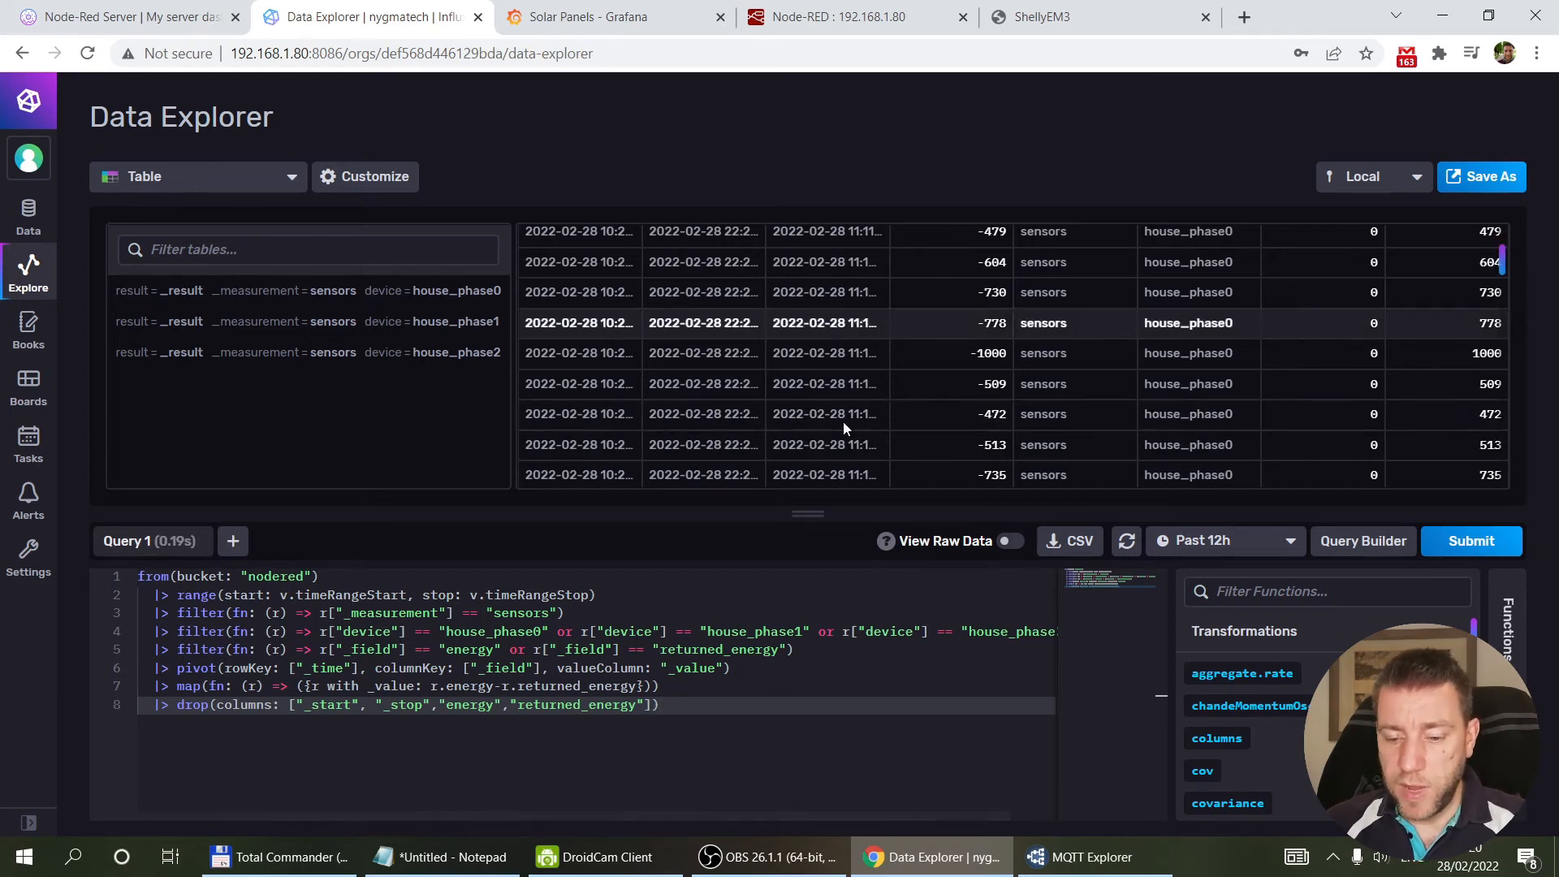
{"action": "scroll", "coordinate": [835, 396], "scroll_direction": "up", "scroll_amount": 5}
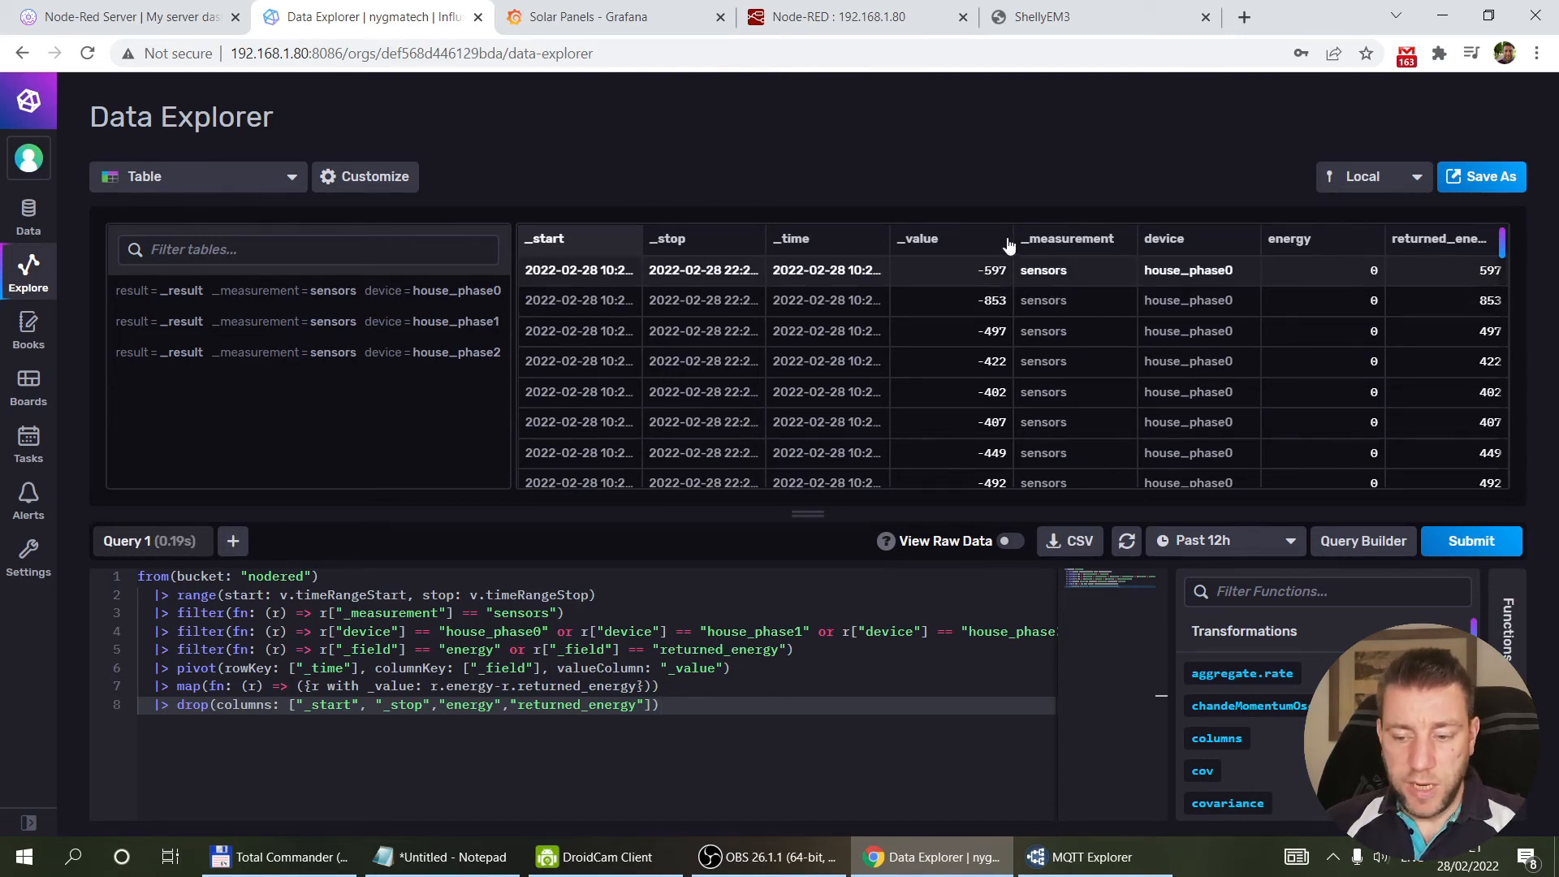
{"action": "left_click", "coordinate": [1471, 542]}
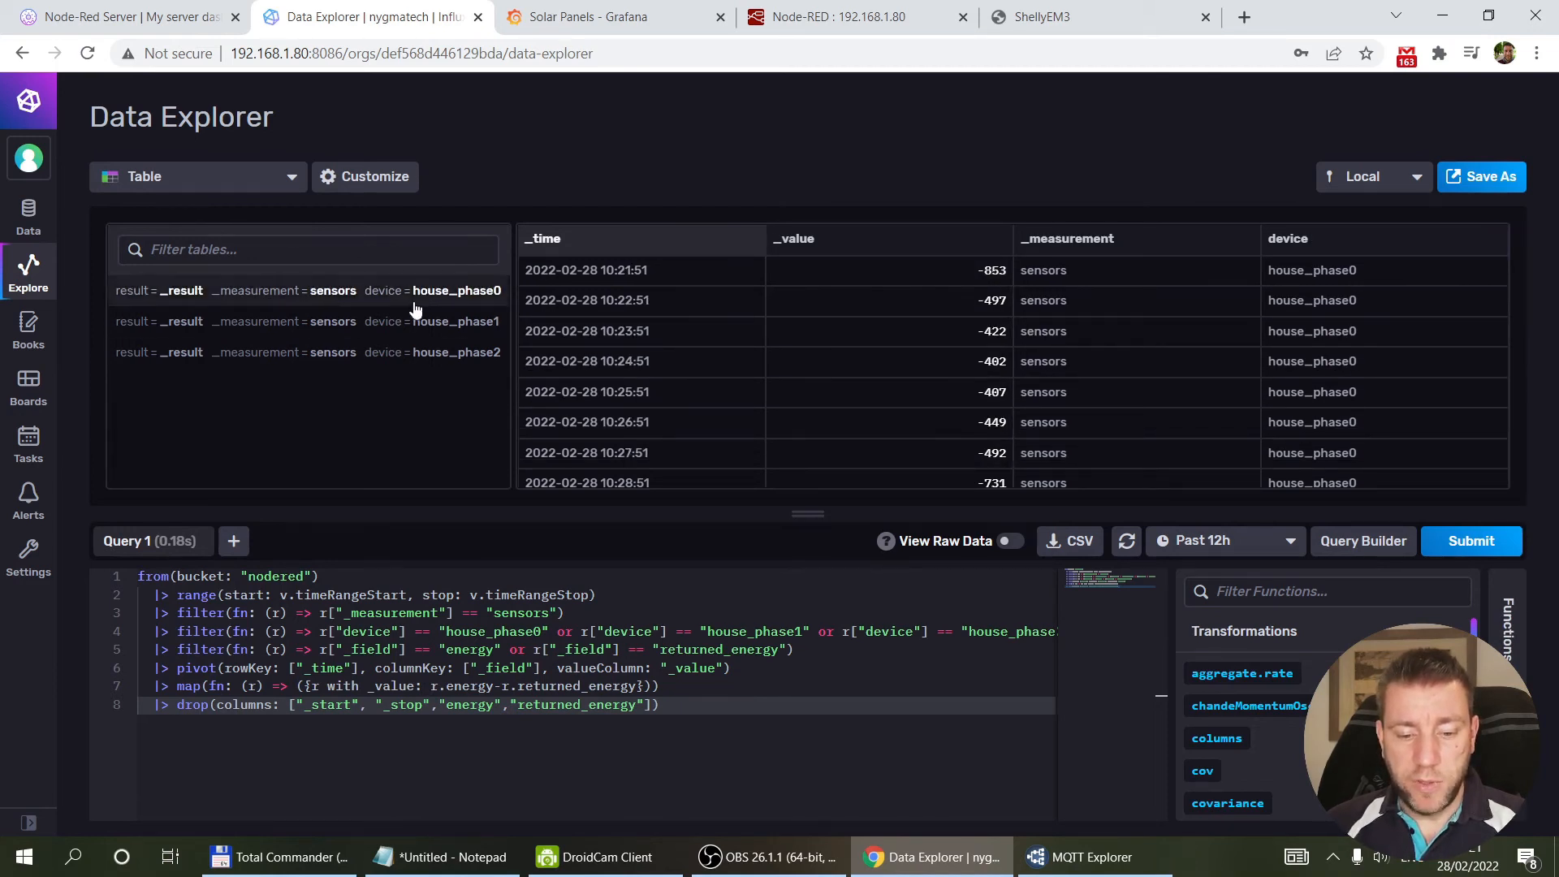
Step: Return to the Grafana panel editor and look through the House Power Consumption panel's legend and graph style options
{"action": "left_click", "coordinate": [581, 18]}
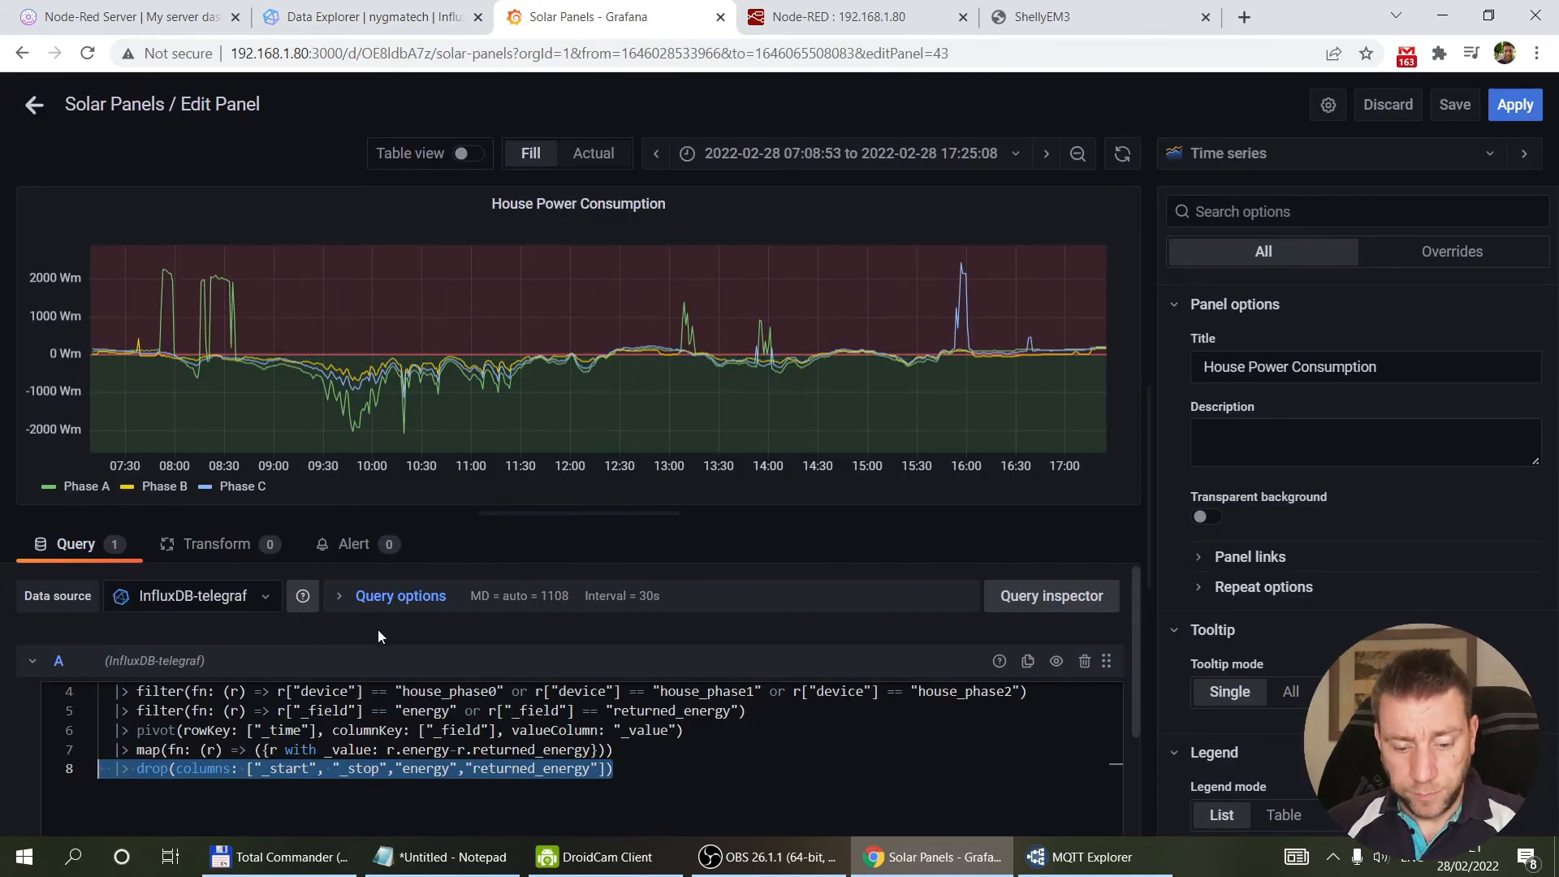
{"action": "scroll", "coordinate": [1374, 573], "scroll_direction": "down", "scroll_amount": 10}
{"action": "scroll", "coordinate": [1372, 570], "scroll_direction": "down", "scroll_amount": 10}
{"action": "scroll", "coordinate": [1372, 570], "scroll_direction": "up", "scroll_amount": 10}
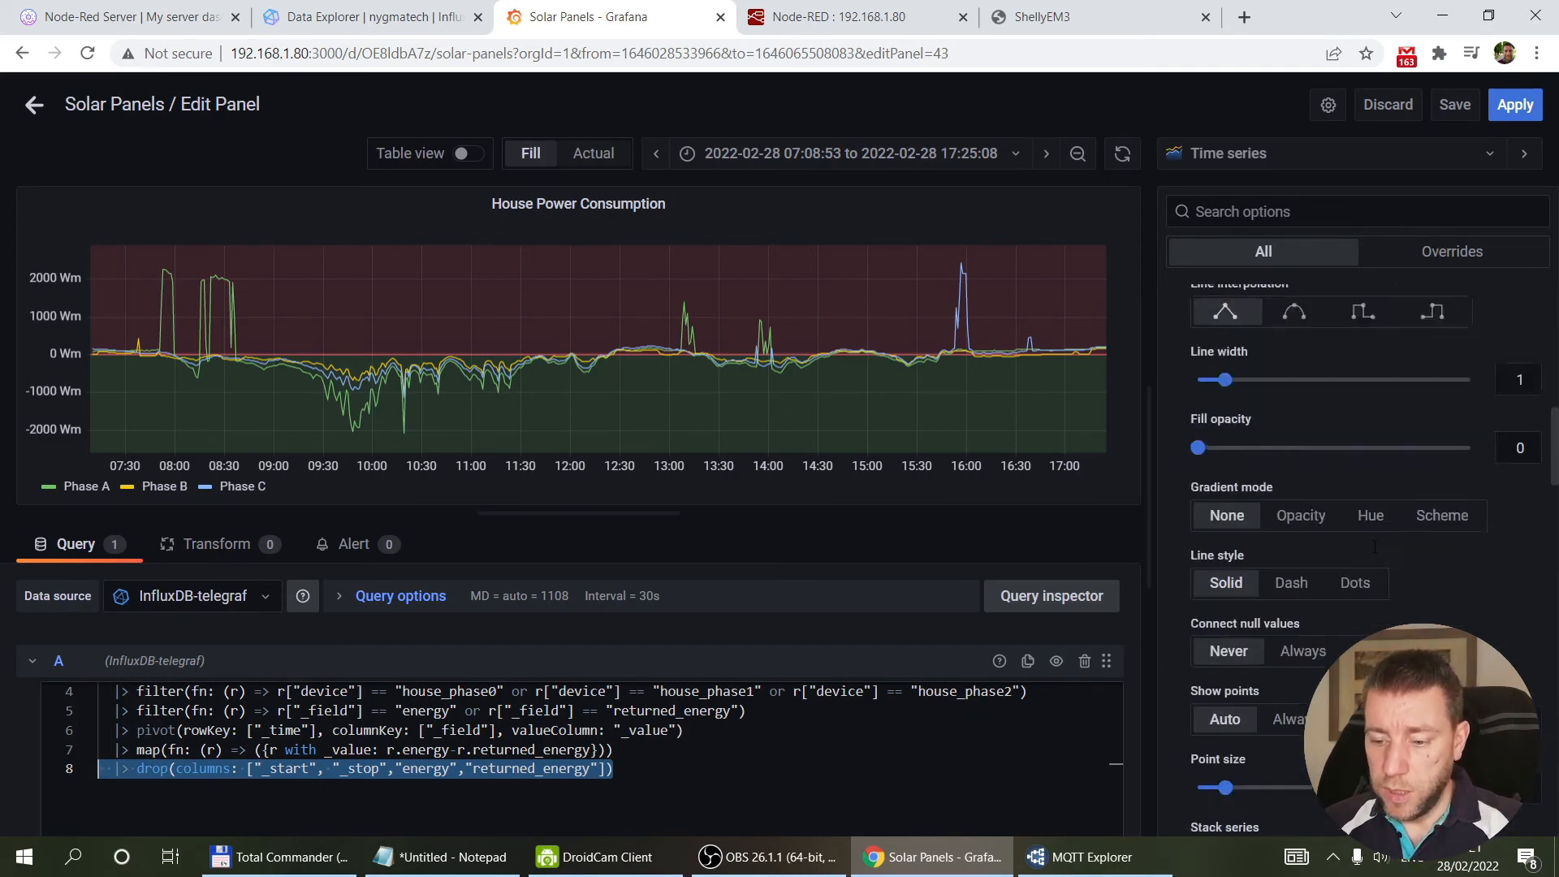
{"action": "scroll", "coordinate": [1375, 551], "scroll_direction": "up", "scroll_amount": 5}
{"action": "scroll", "coordinate": [1374, 552], "scroll_direction": "up", "scroll_amount": 5}
{"action": "scroll", "coordinate": [1375, 552], "scroll_direction": "down", "scroll_amount": 2}
{"action": "scroll", "coordinate": [1375, 552], "scroll_direction": "down", "scroll_amount": 6}
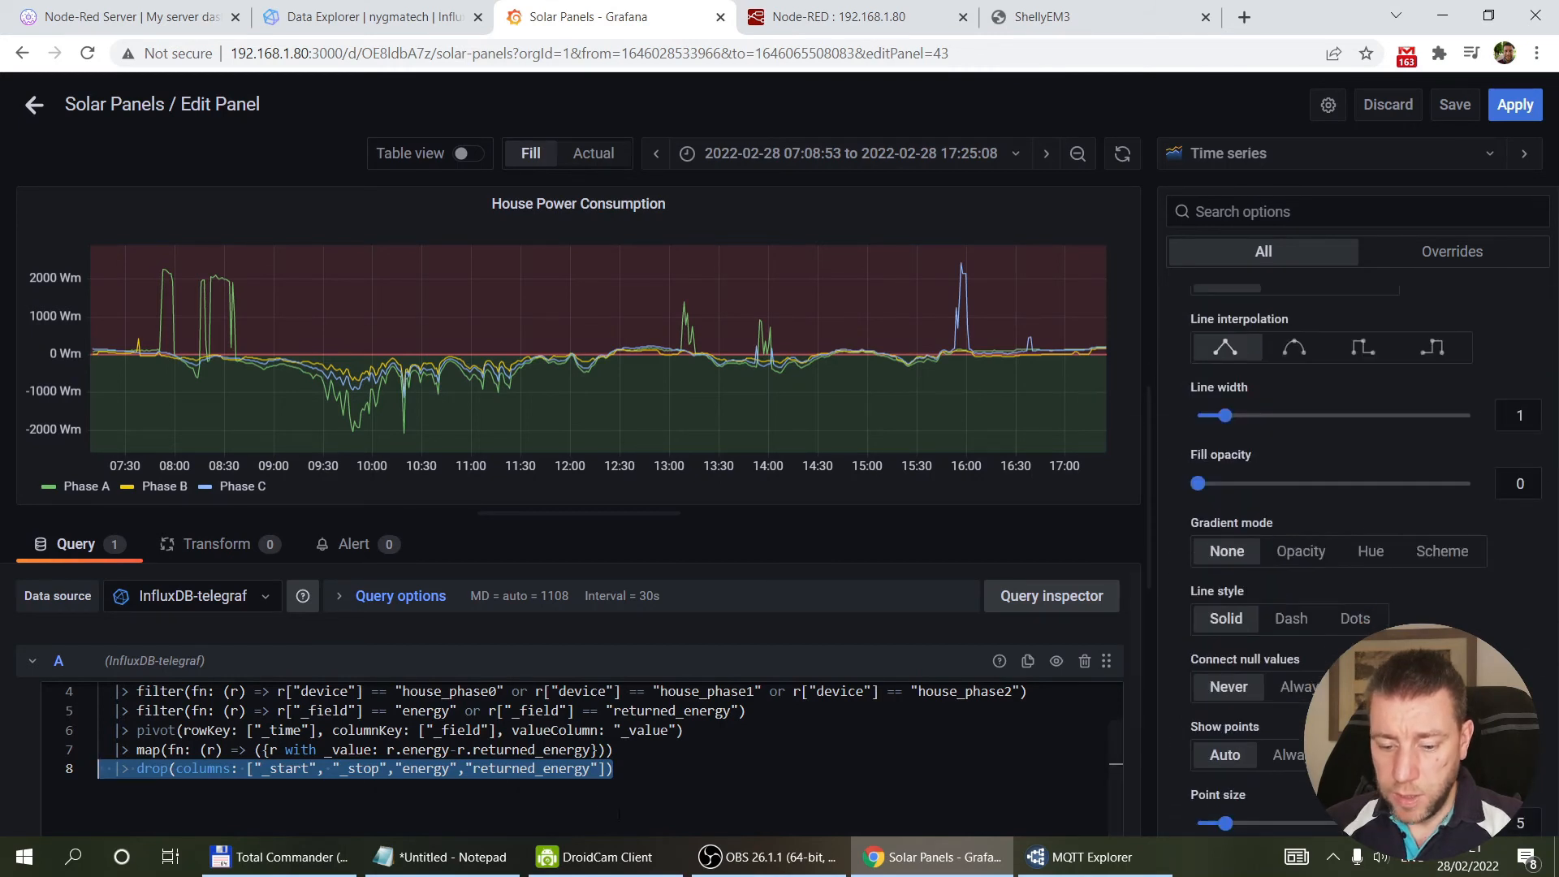
{"action": "left_click", "coordinate": [618, 768]}
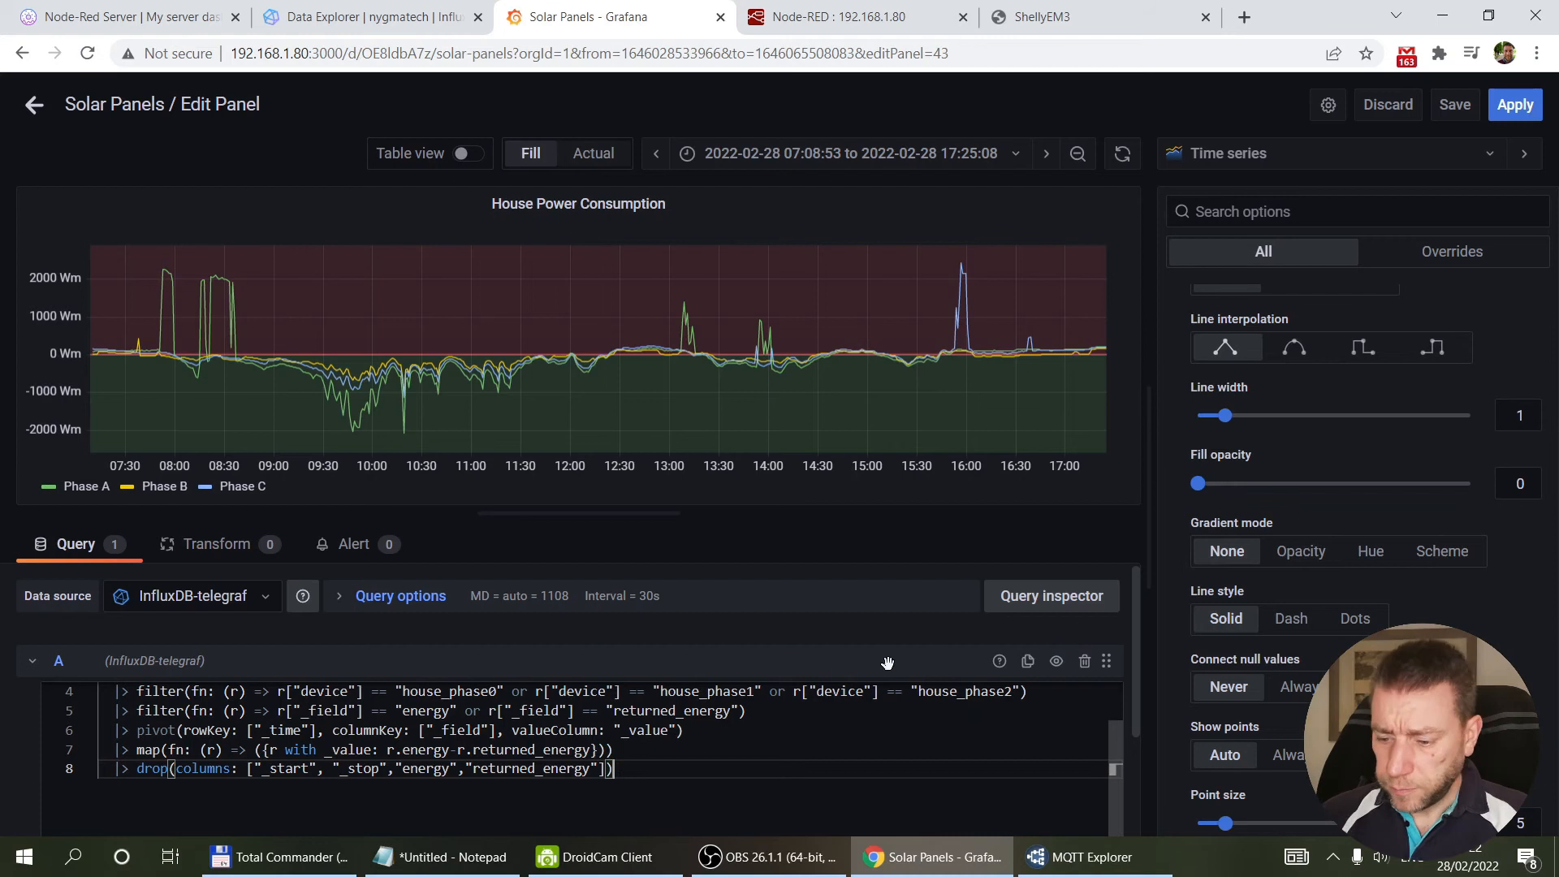
Step: Collapse Override 2 and Override 3 in the panel options and expand Override 1 to examine its house_phase0 display name and unit
{"action": "scroll", "coordinate": [1312, 450], "scroll_direction": "up", "scroll_amount": 10}
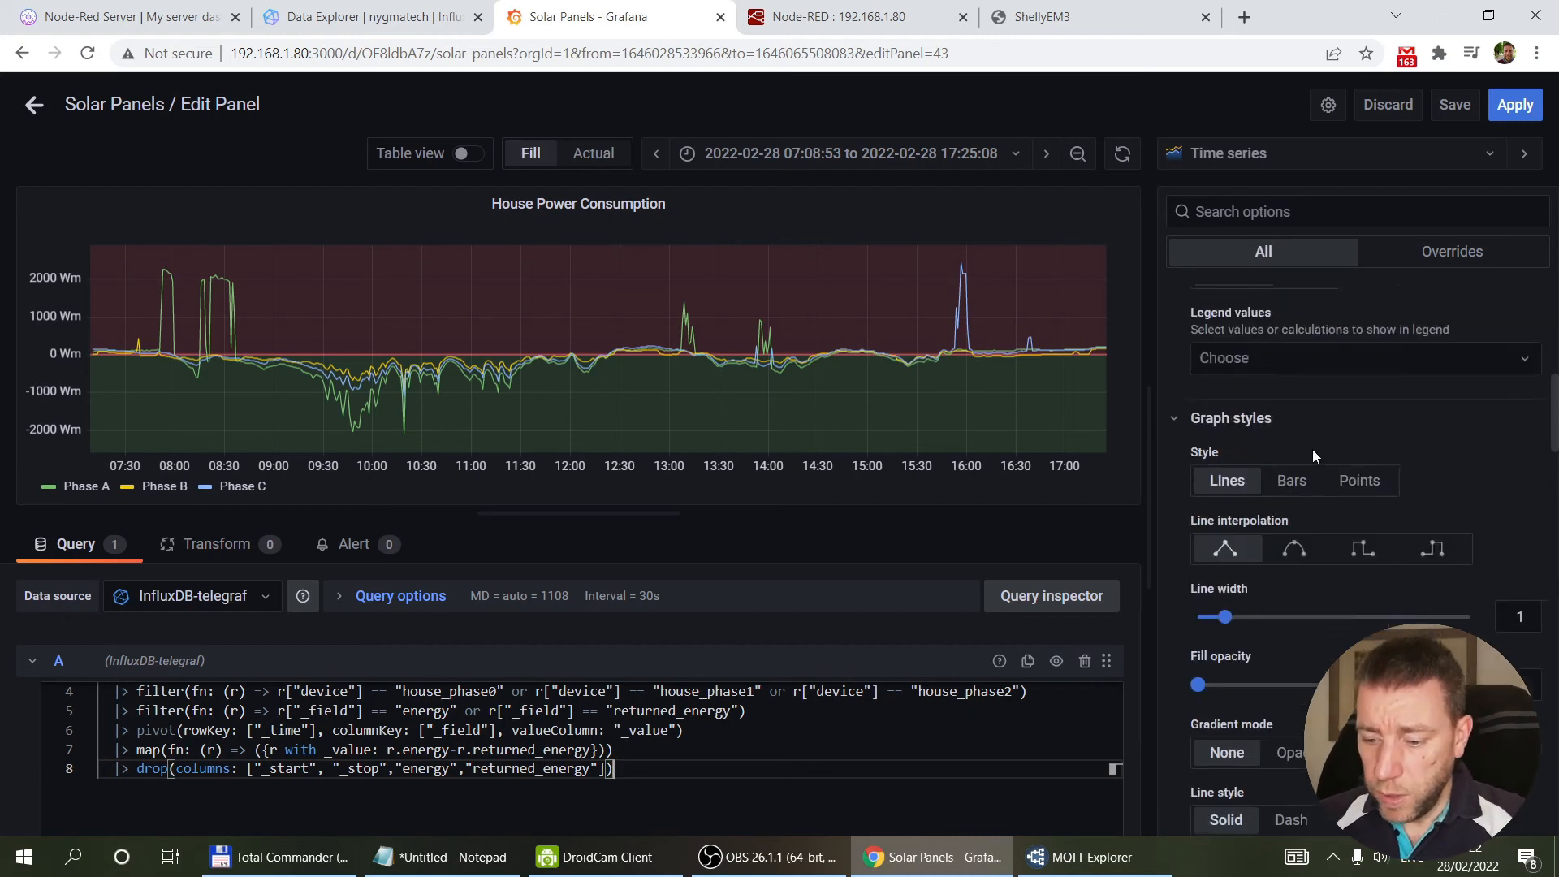
{"action": "scroll", "coordinate": [1312, 450], "scroll_direction": "down", "scroll_amount": 15}
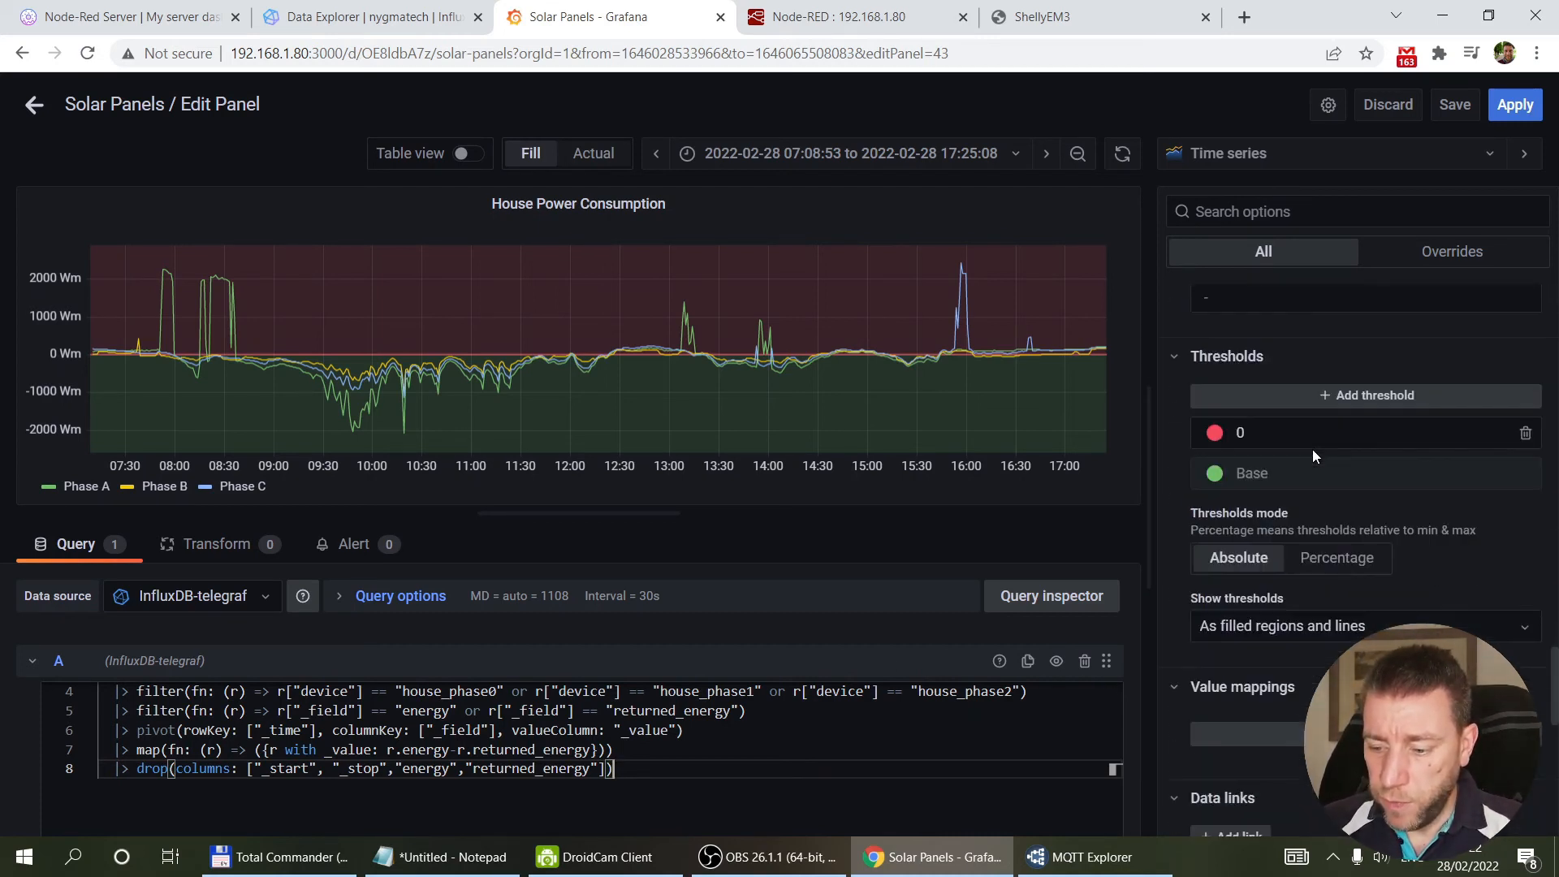
{"action": "scroll", "coordinate": [1312, 449], "scroll_direction": "down", "scroll_amount": 3}
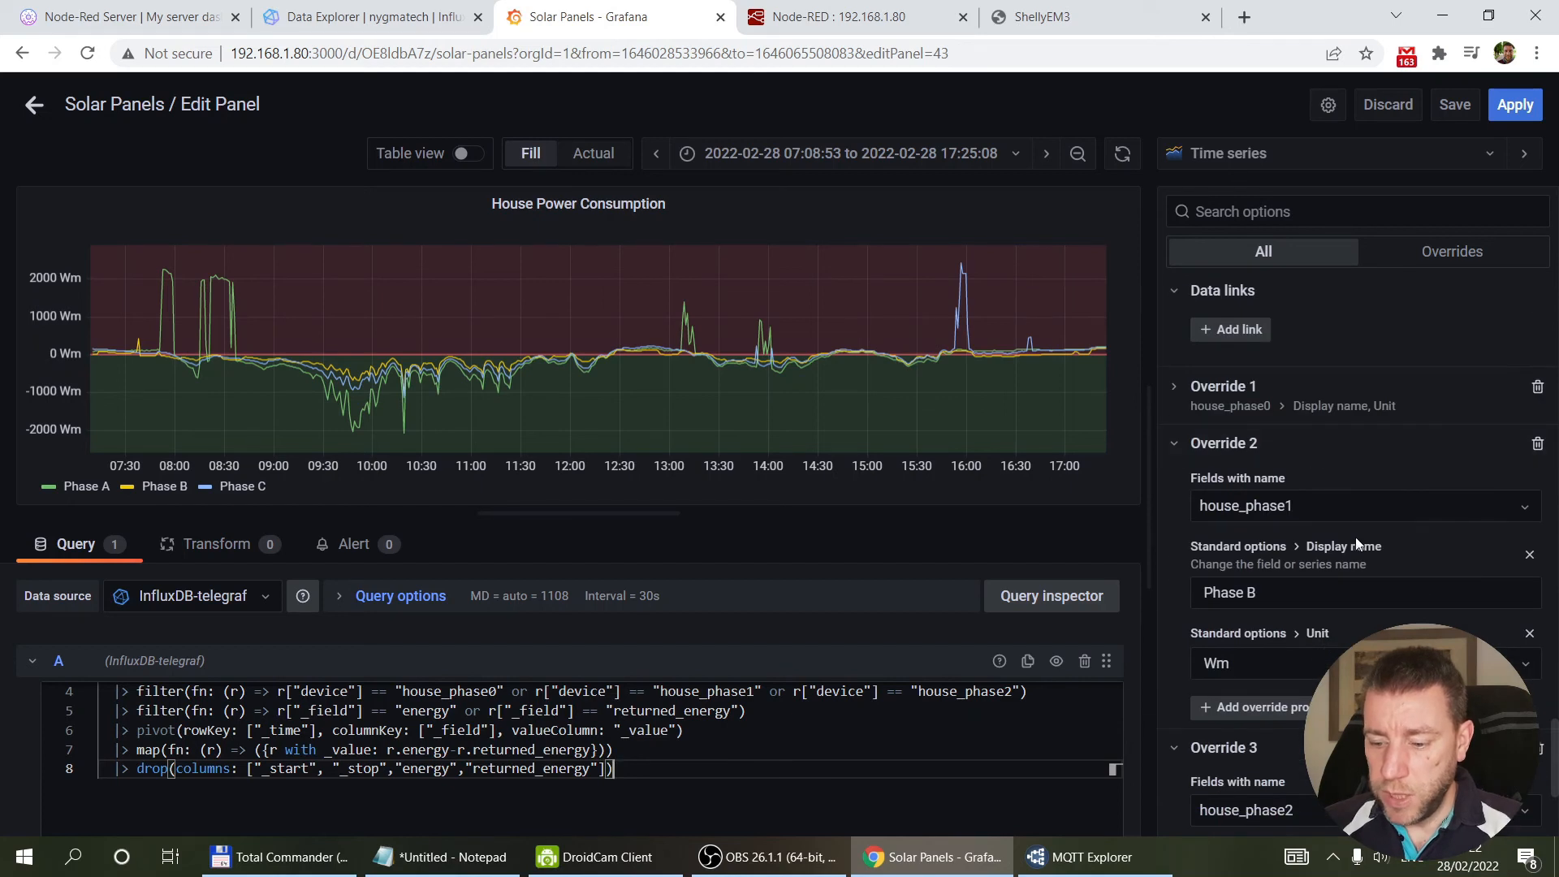
{"action": "left_click", "coordinate": [1173, 444]}
{"action": "left_click", "coordinate": [1175, 510]}
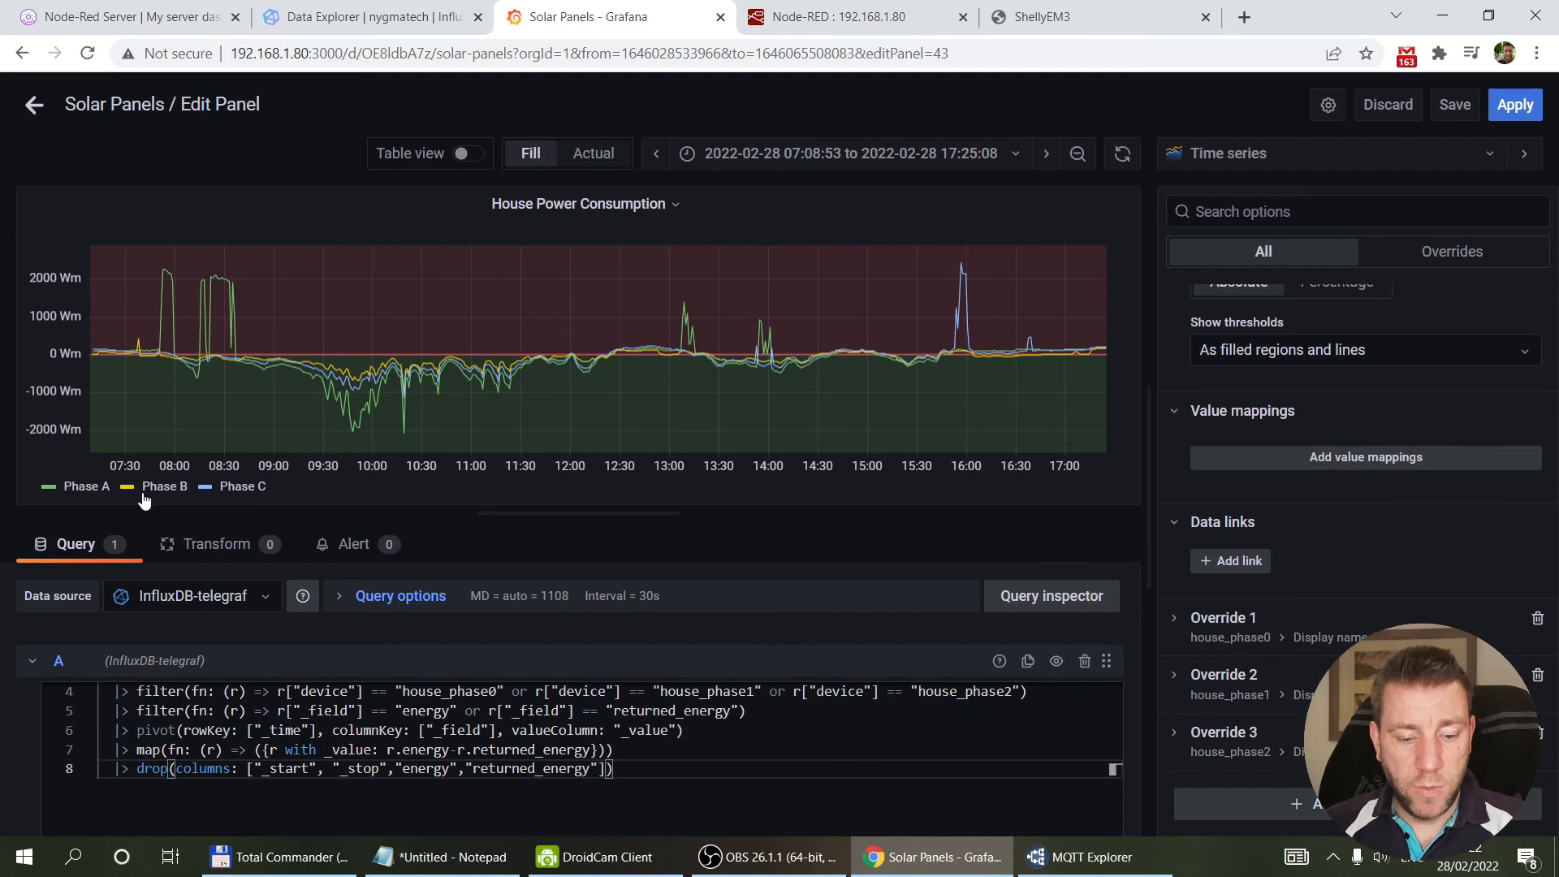
{"action": "left_click", "coordinate": [1179, 620]}
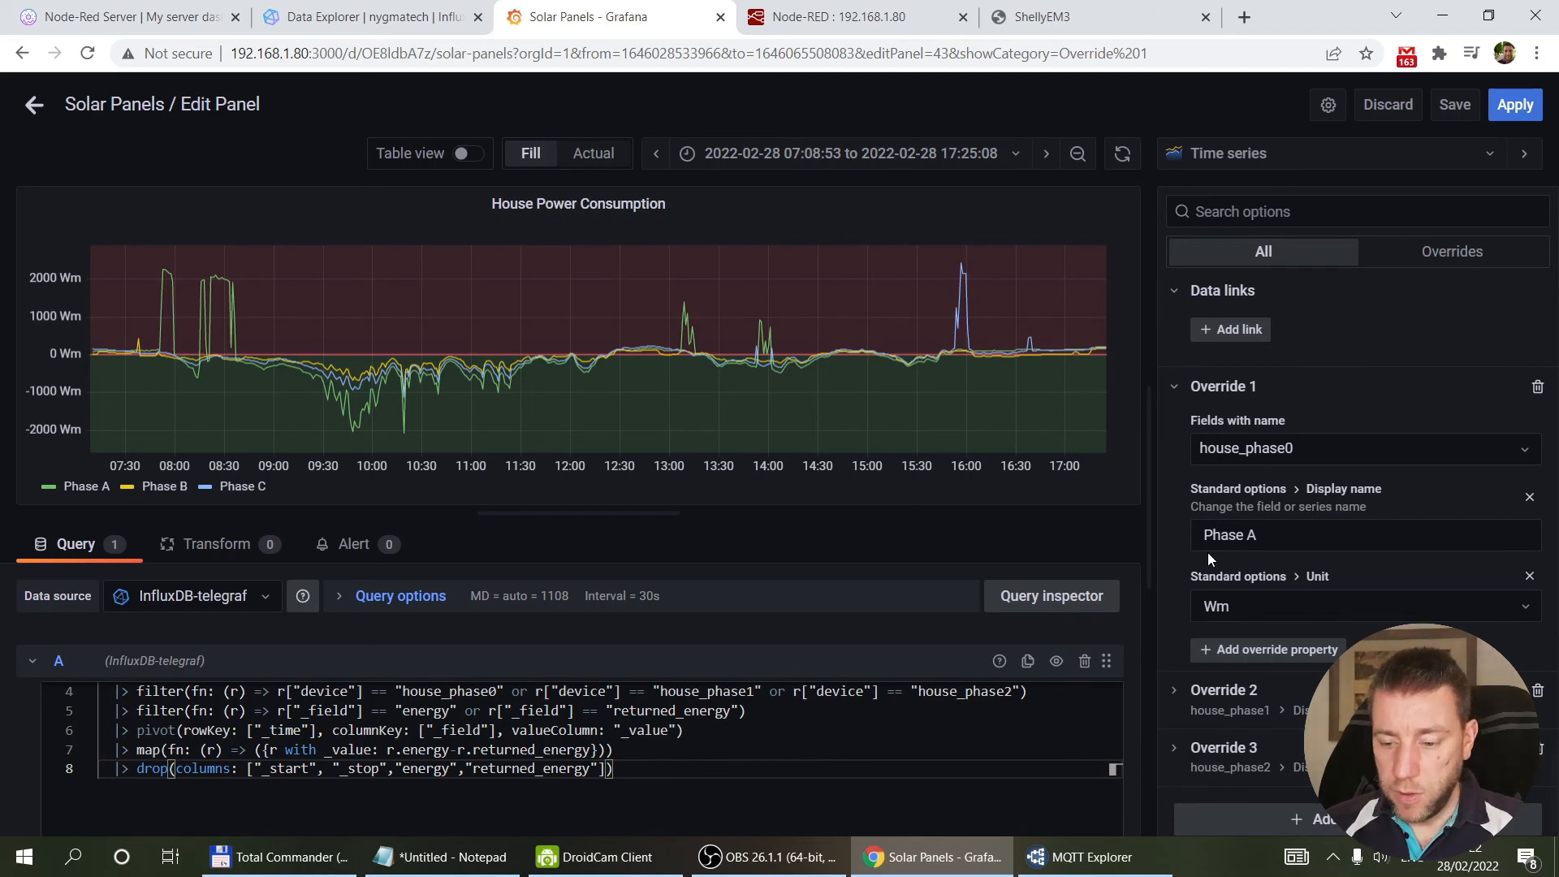
{"action": "scroll", "coordinate": [1271, 589], "scroll_direction": "down", "scroll_amount": 1}
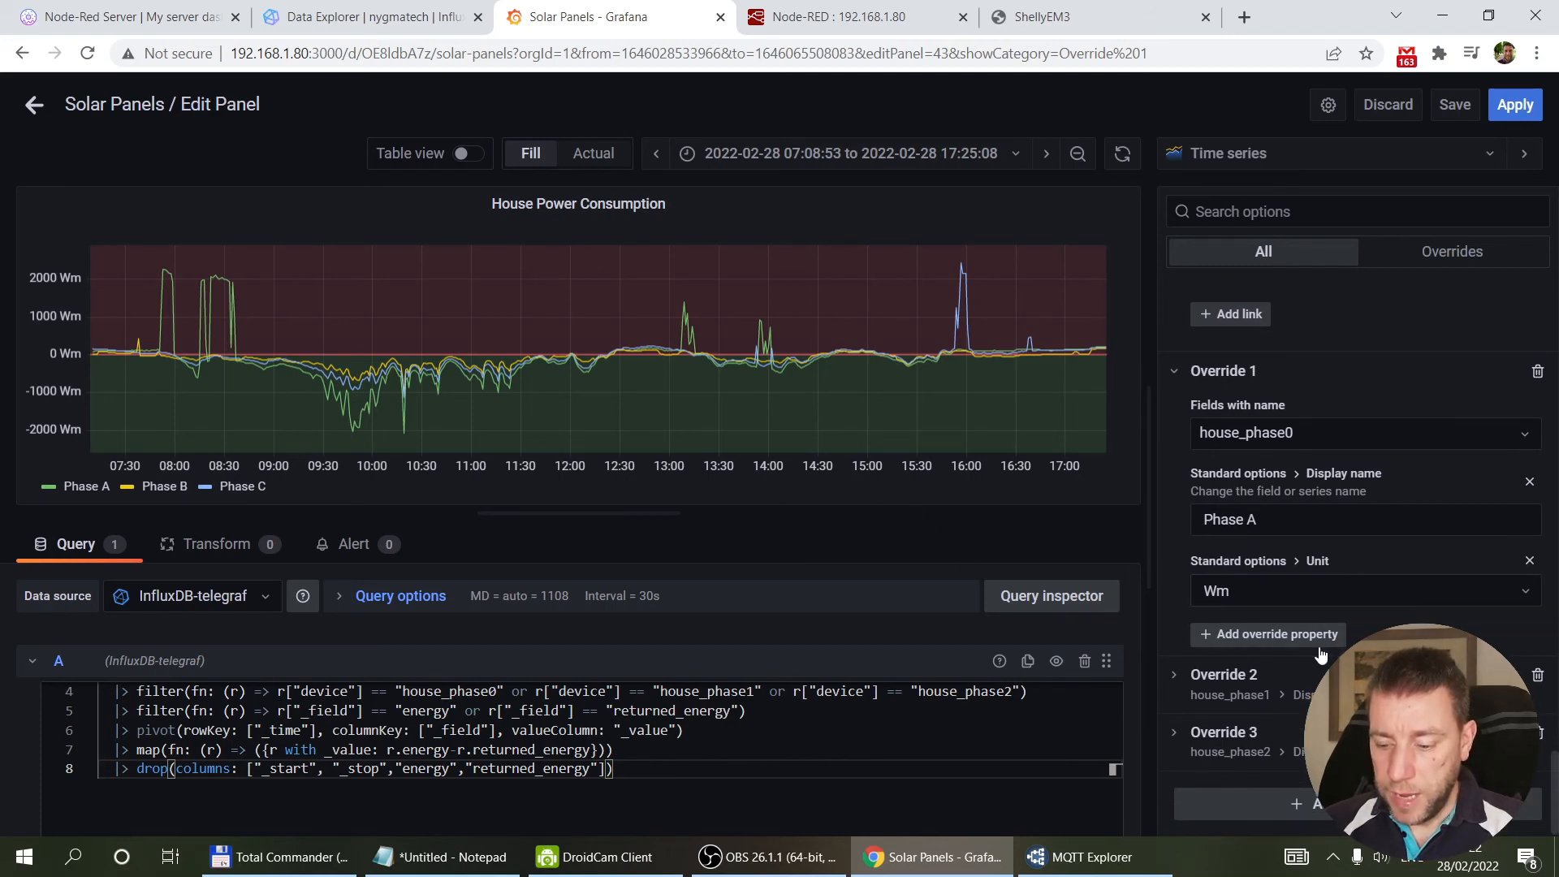
Step: Review the panel's threshold, standard, axis and graph style options
{"action": "scroll", "coordinate": [1320, 655], "scroll_direction": "up", "scroll_amount": 6}
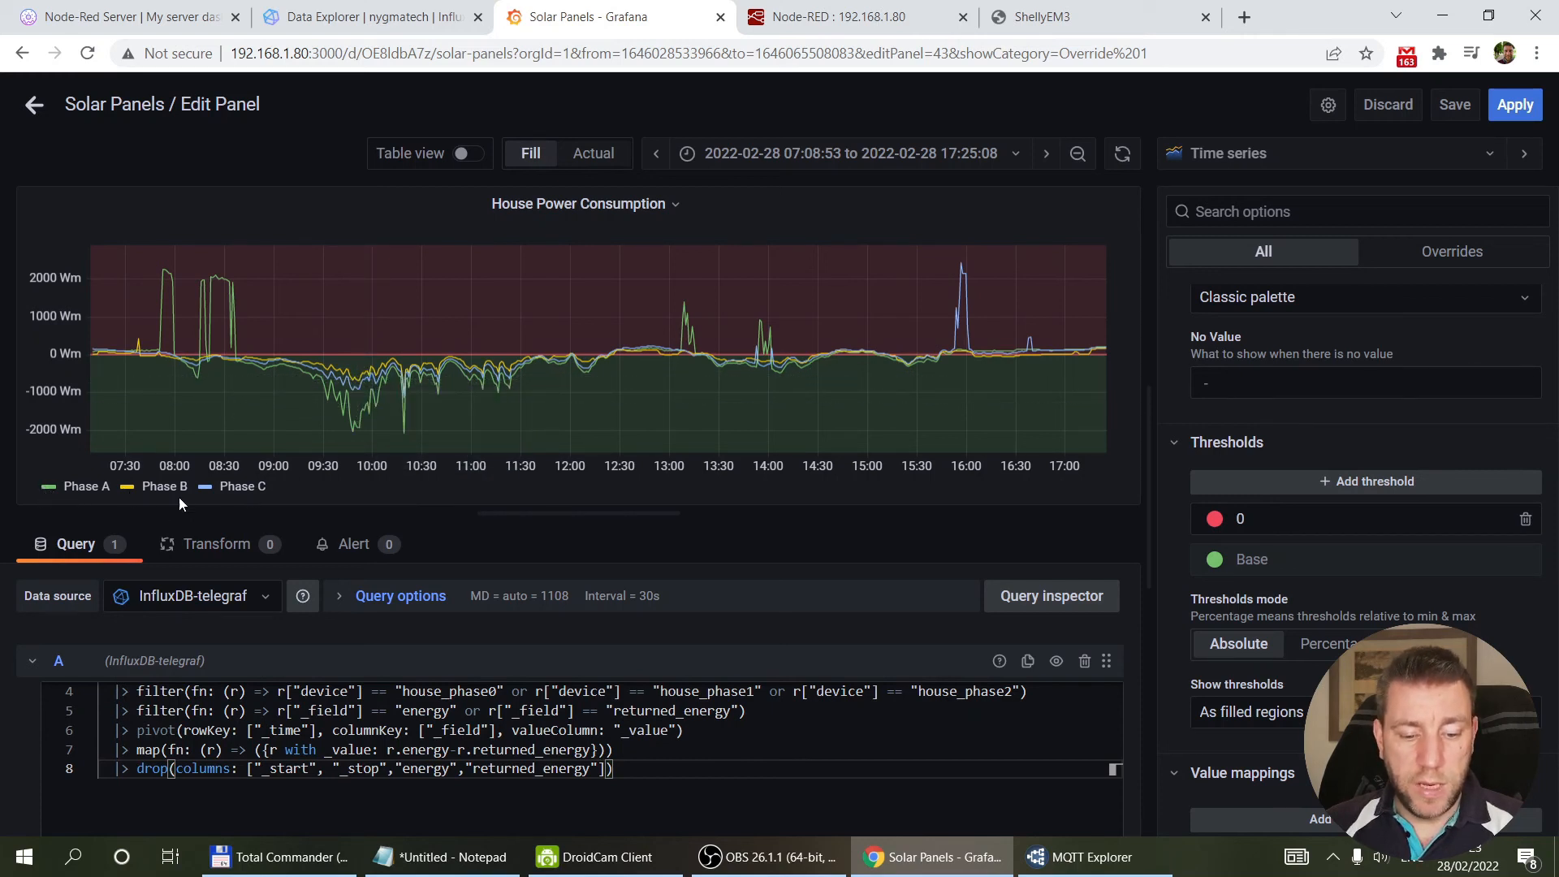
{"action": "scroll", "coordinate": [1348, 519], "scroll_direction": "up", "scroll_amount": 3}
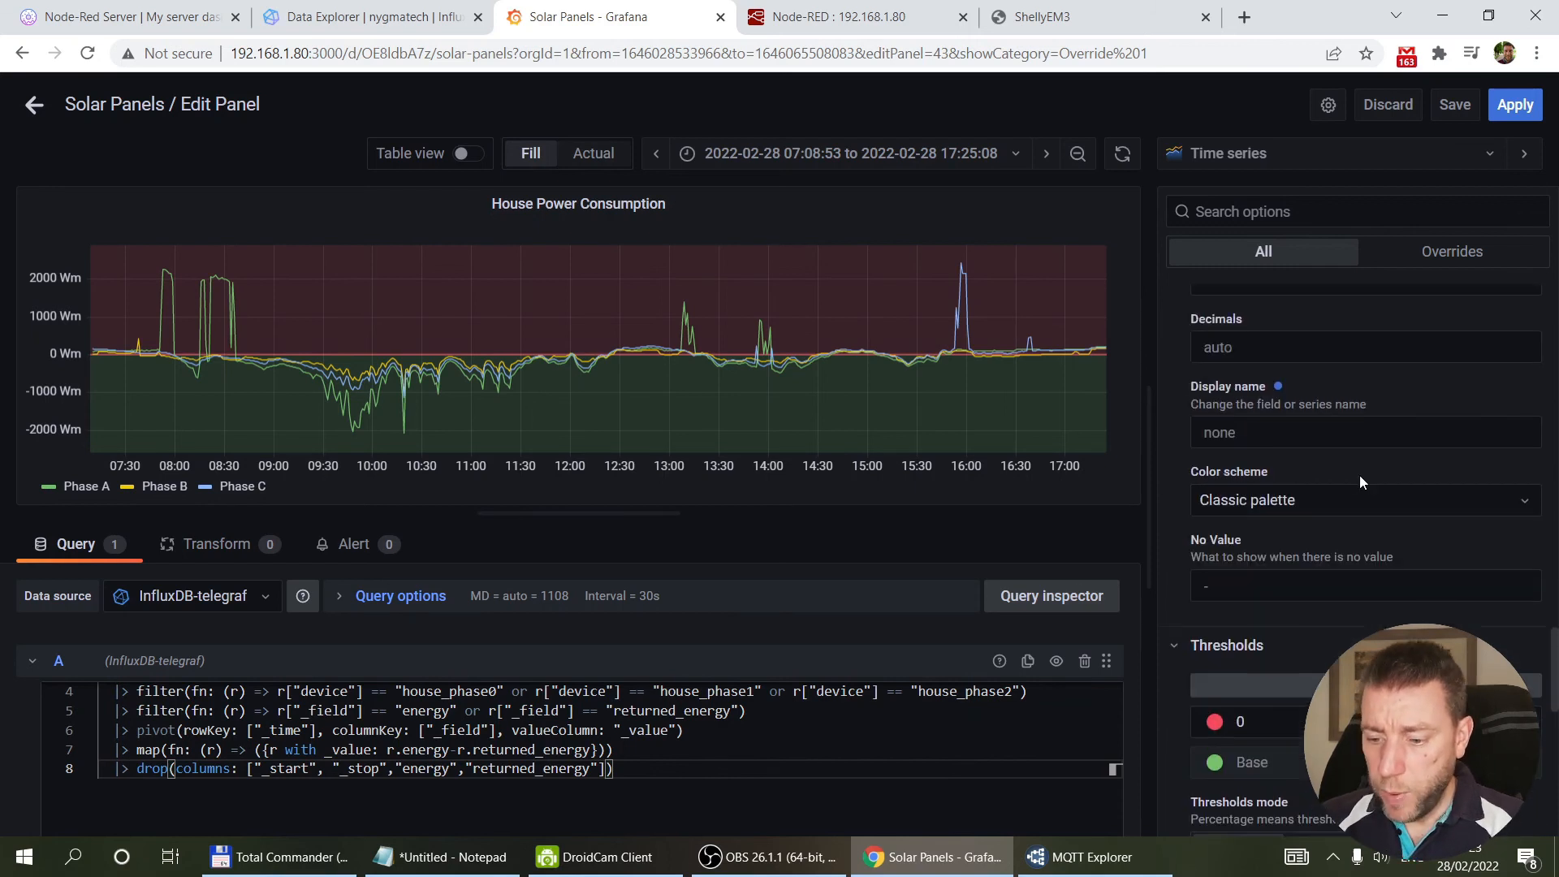
{"action": "scroll", "coordinate": [1293, 505], "scroll_direction": "up", "scroll_amount": 4}
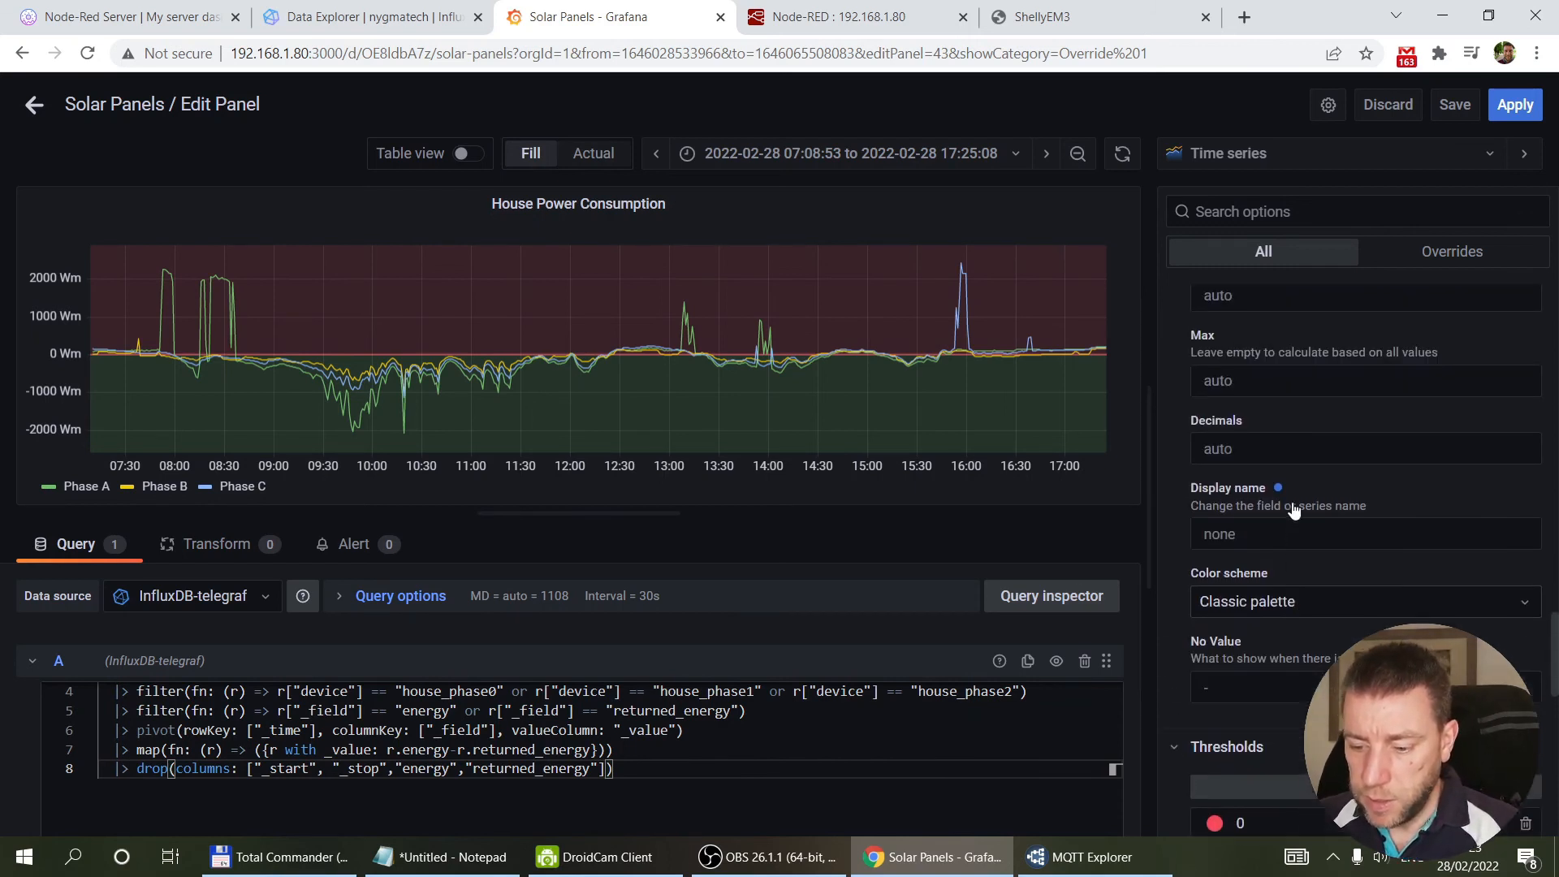
{"action": "scroll", "coordinate": [1292, 510], "scroll_direction": "up", "scroll_amount": 3}
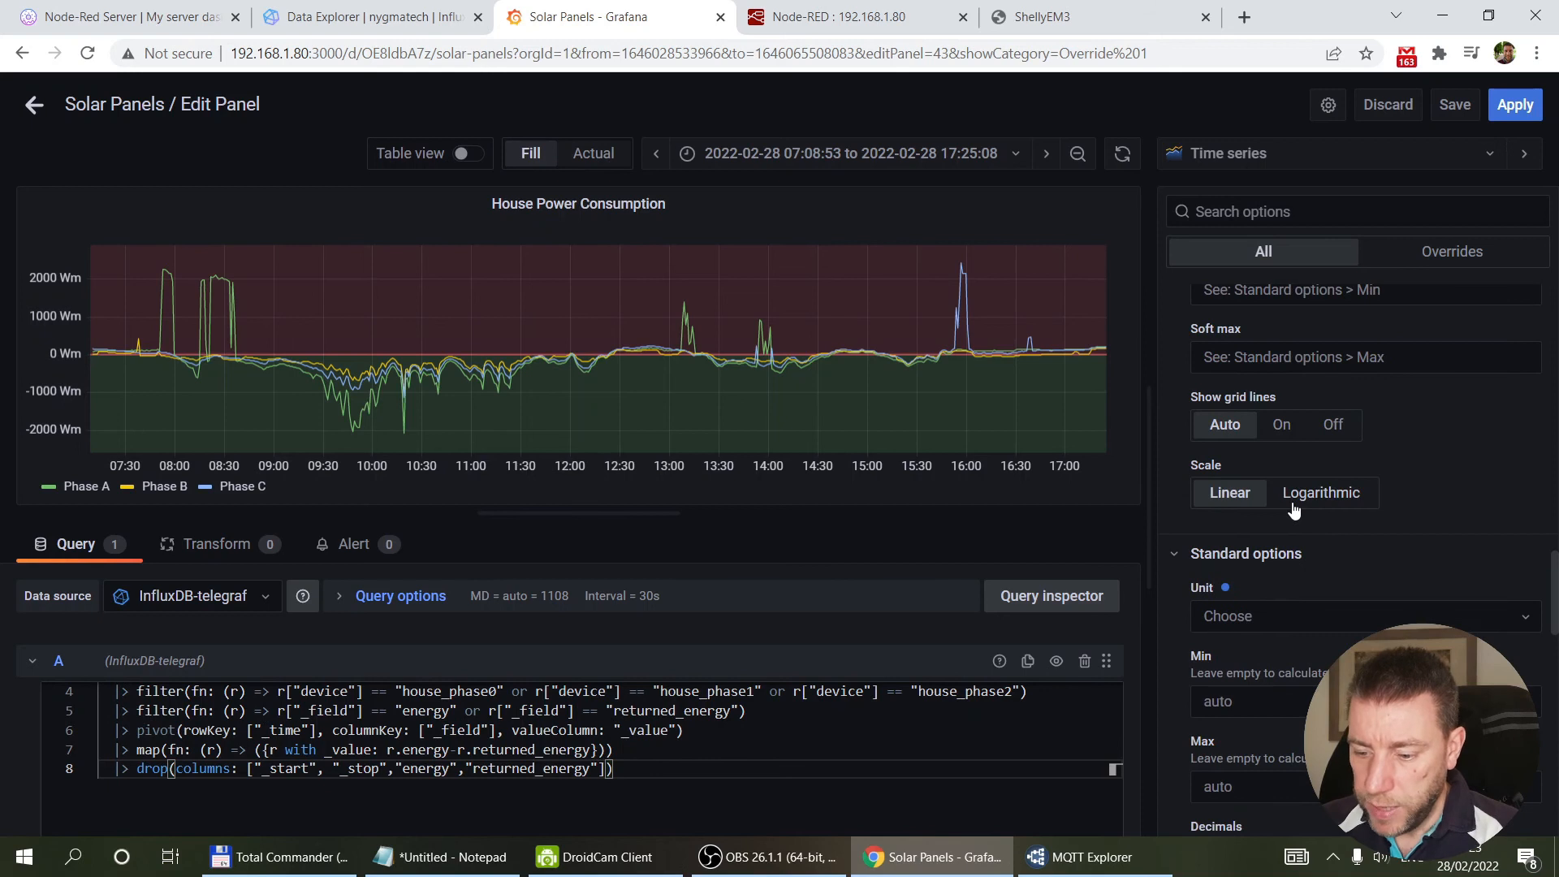
{"action": "scroll", "coordinate": [1294, 510], "scroll_direction": "up", "scroll_amount": 3}
{"action": "scroll", "coordinate": [1325, 525], "scroll_direction": "up", "scroll_amount": 11}
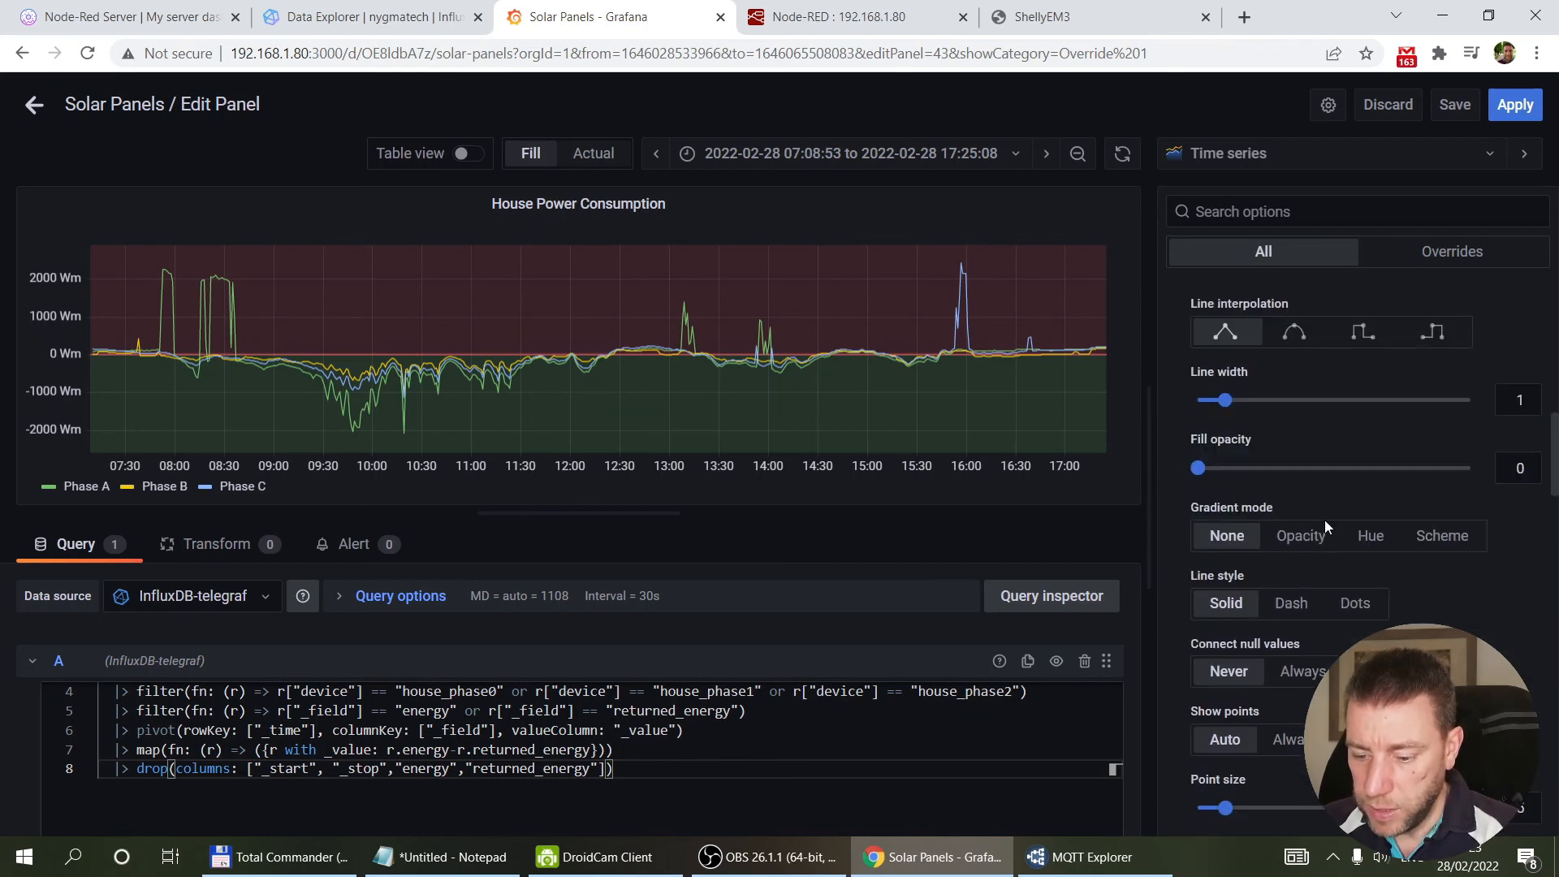
{"action": "scroll", "coordinate": [1324, 519], "scroll_direction": "up", "scroll_amount": 2}
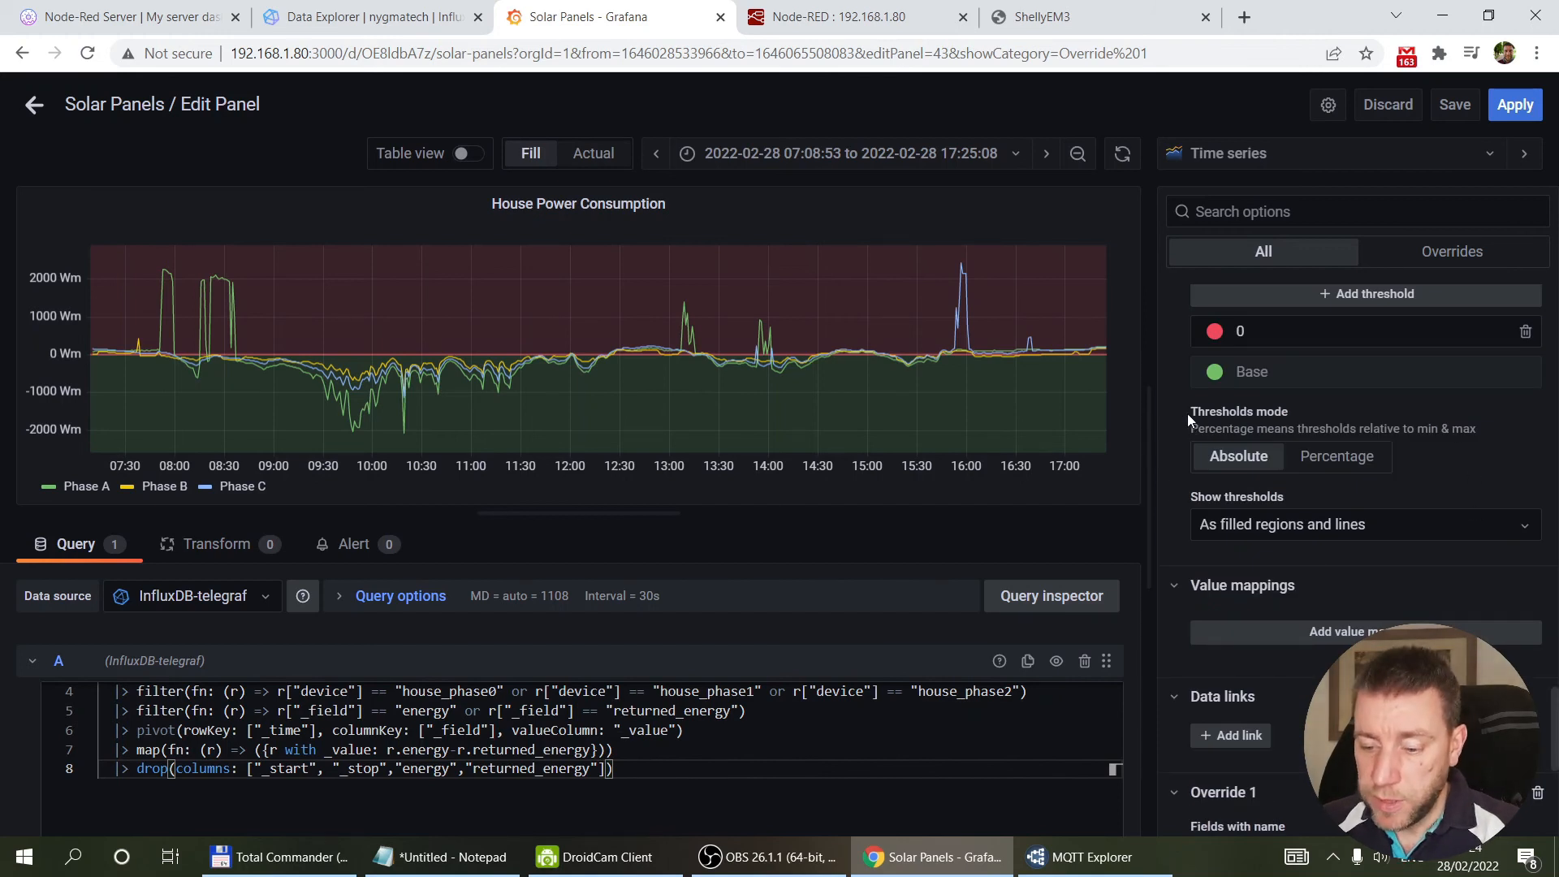
Step: Try the panel's Show thresholds option as Off, and set it to As lines
{"action": "left_click", "coordinate": [1441, 536]}
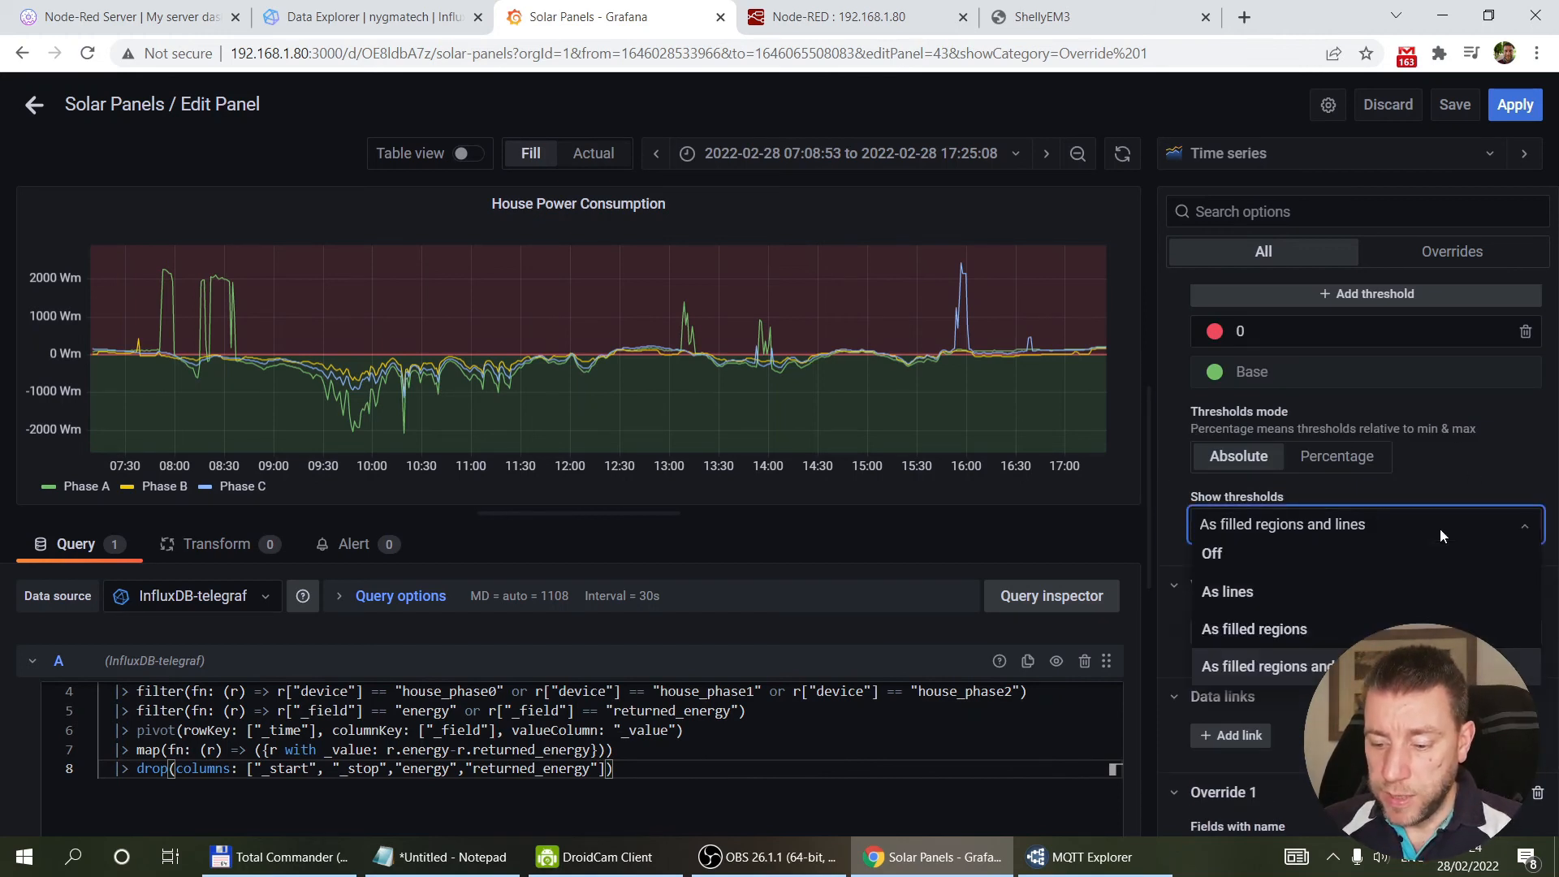
{"action": "left_click", "coordinate": [1230, 553]}
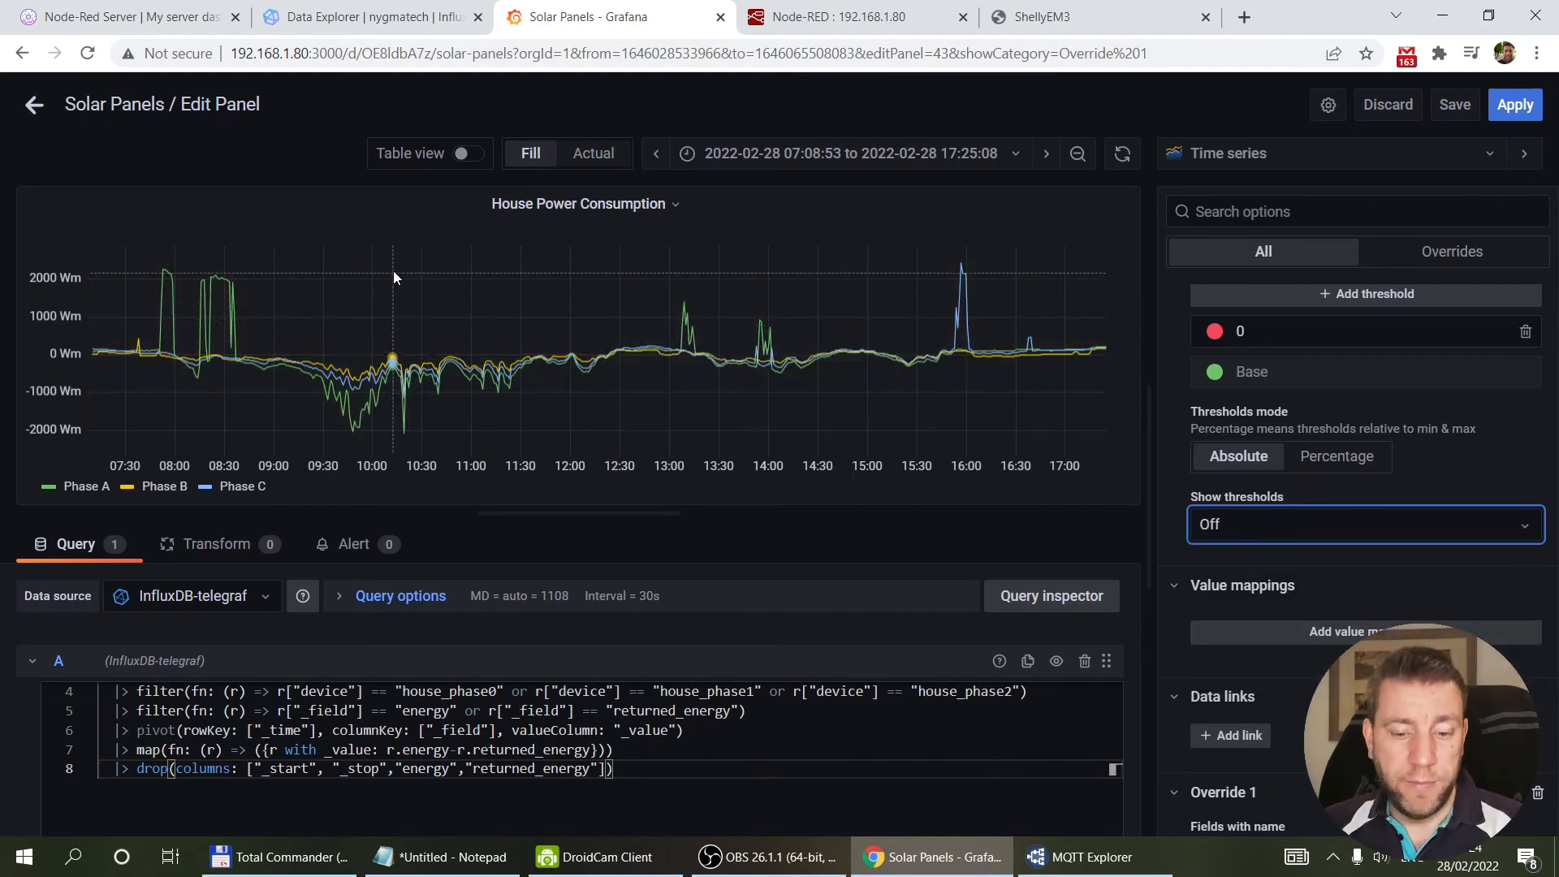
{"action": "left_click", "coordinate": [1259, 531]}
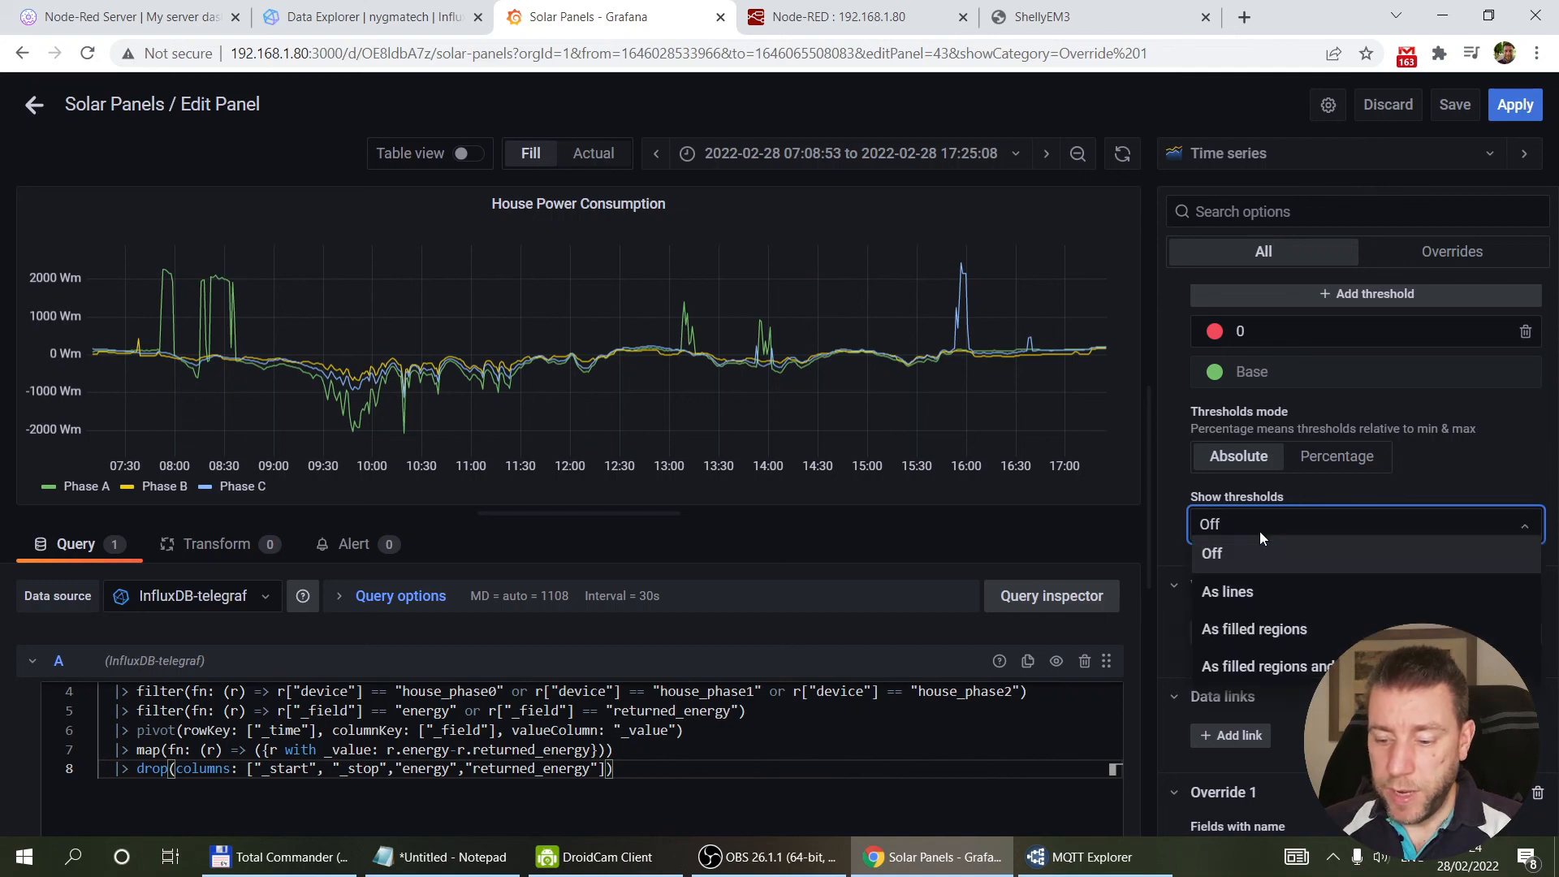
{"action": "left_click", "coordinate": [1249, 593]}
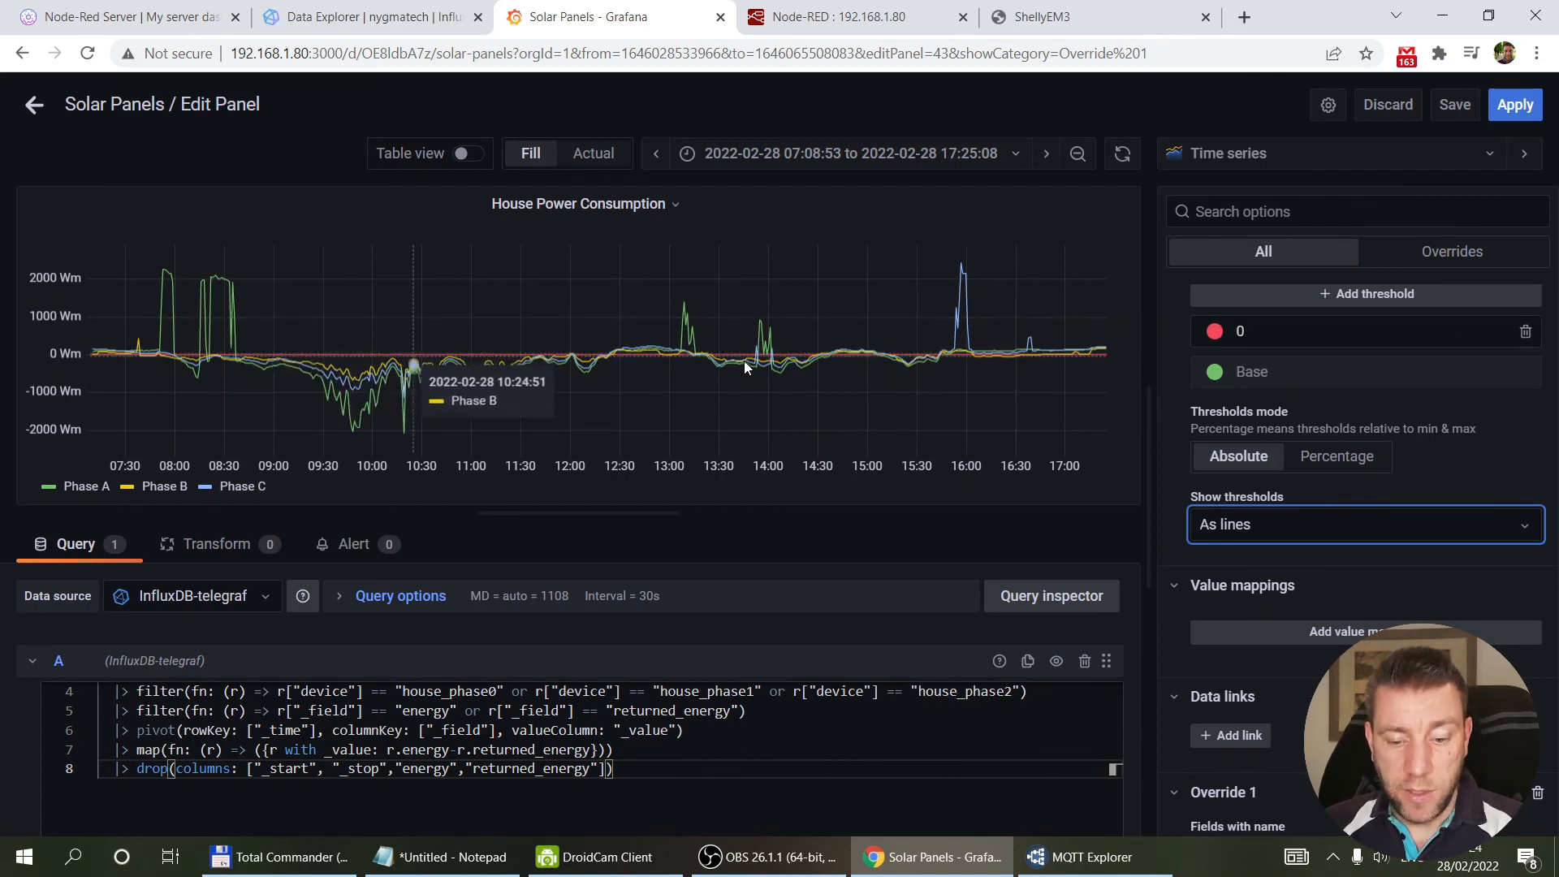
Step: Try the threshold display as As filled regions and as As filled regions and lines, and discard the panel edits
{"action": "left_click", "coordinate": [1313, 524]}
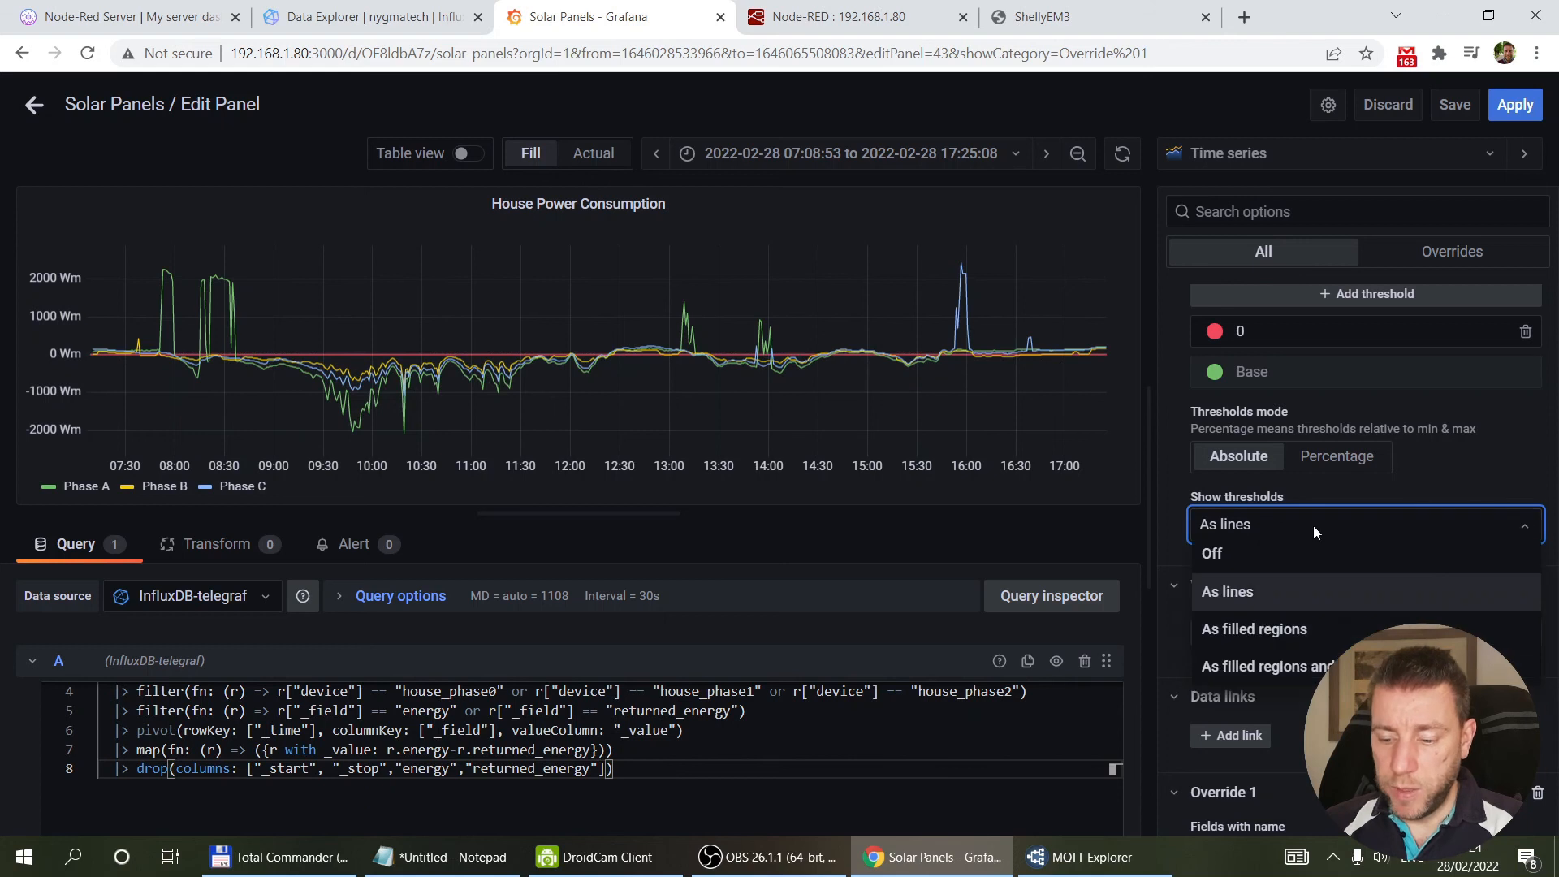
{"action": "left_click", "coordinate": [1333, 630]}
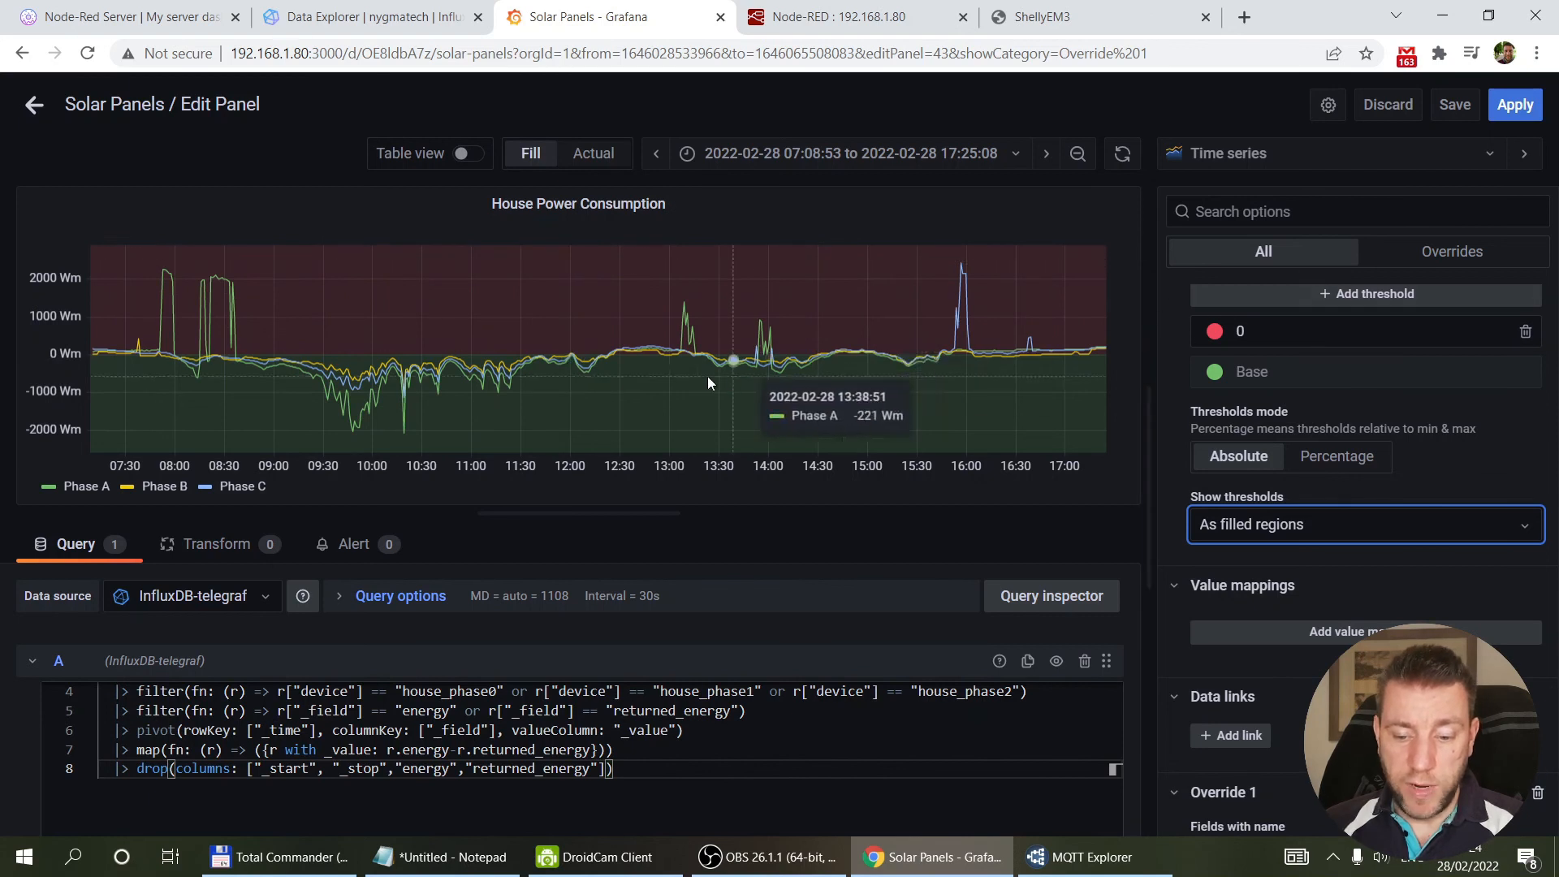
{"action": "left_click", "coordinate": [1385, 536]}
{"action": "left_click", "coordinate": [1314, 658]}
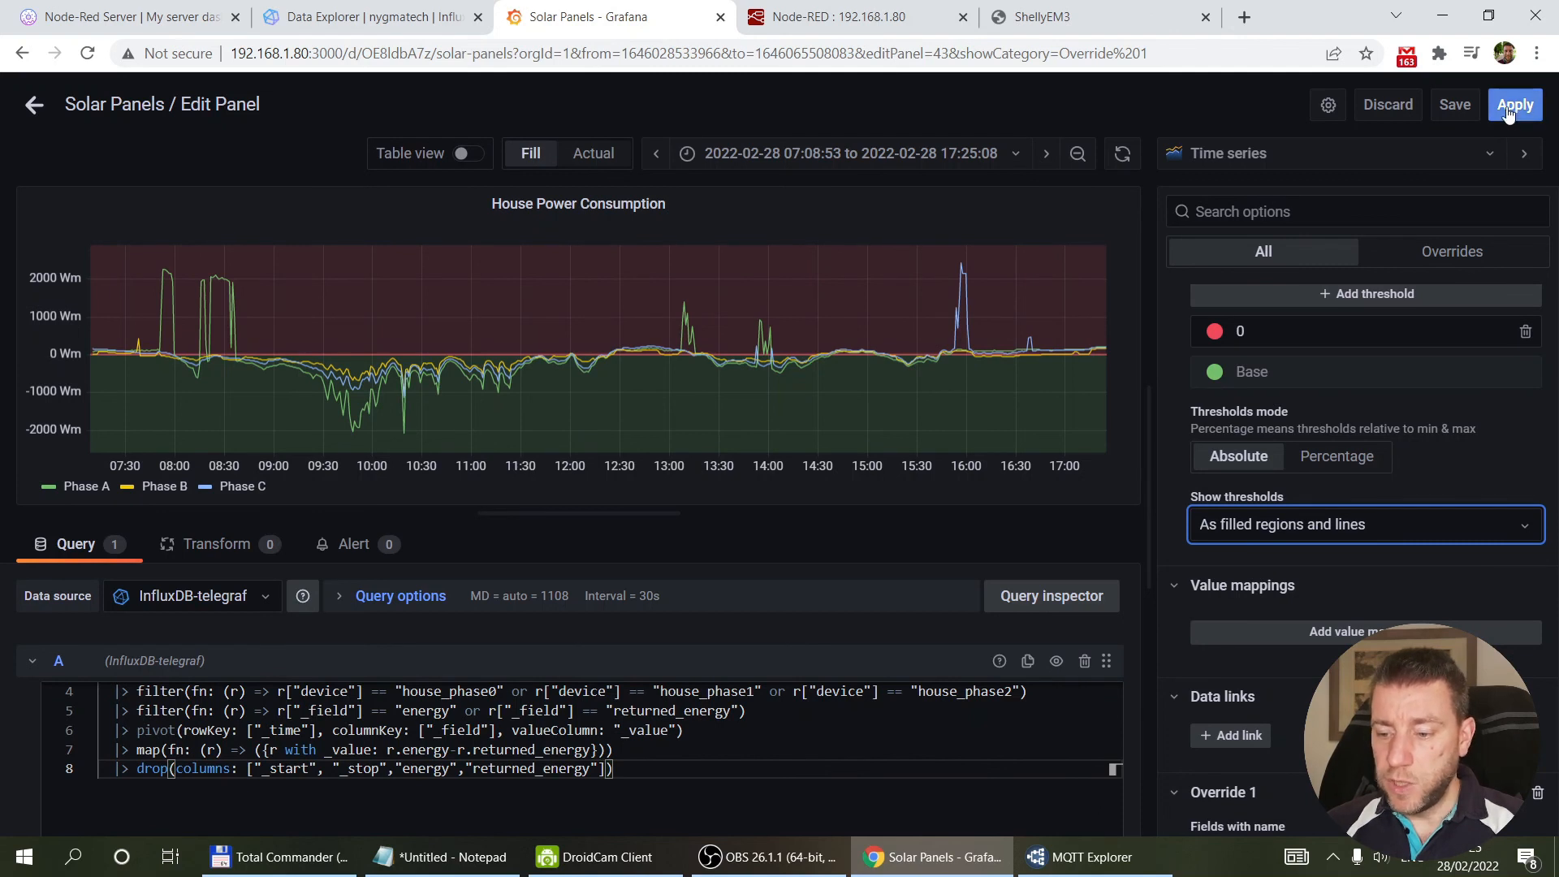
{"action": "left_click", "coordinate": [1388, 105]}
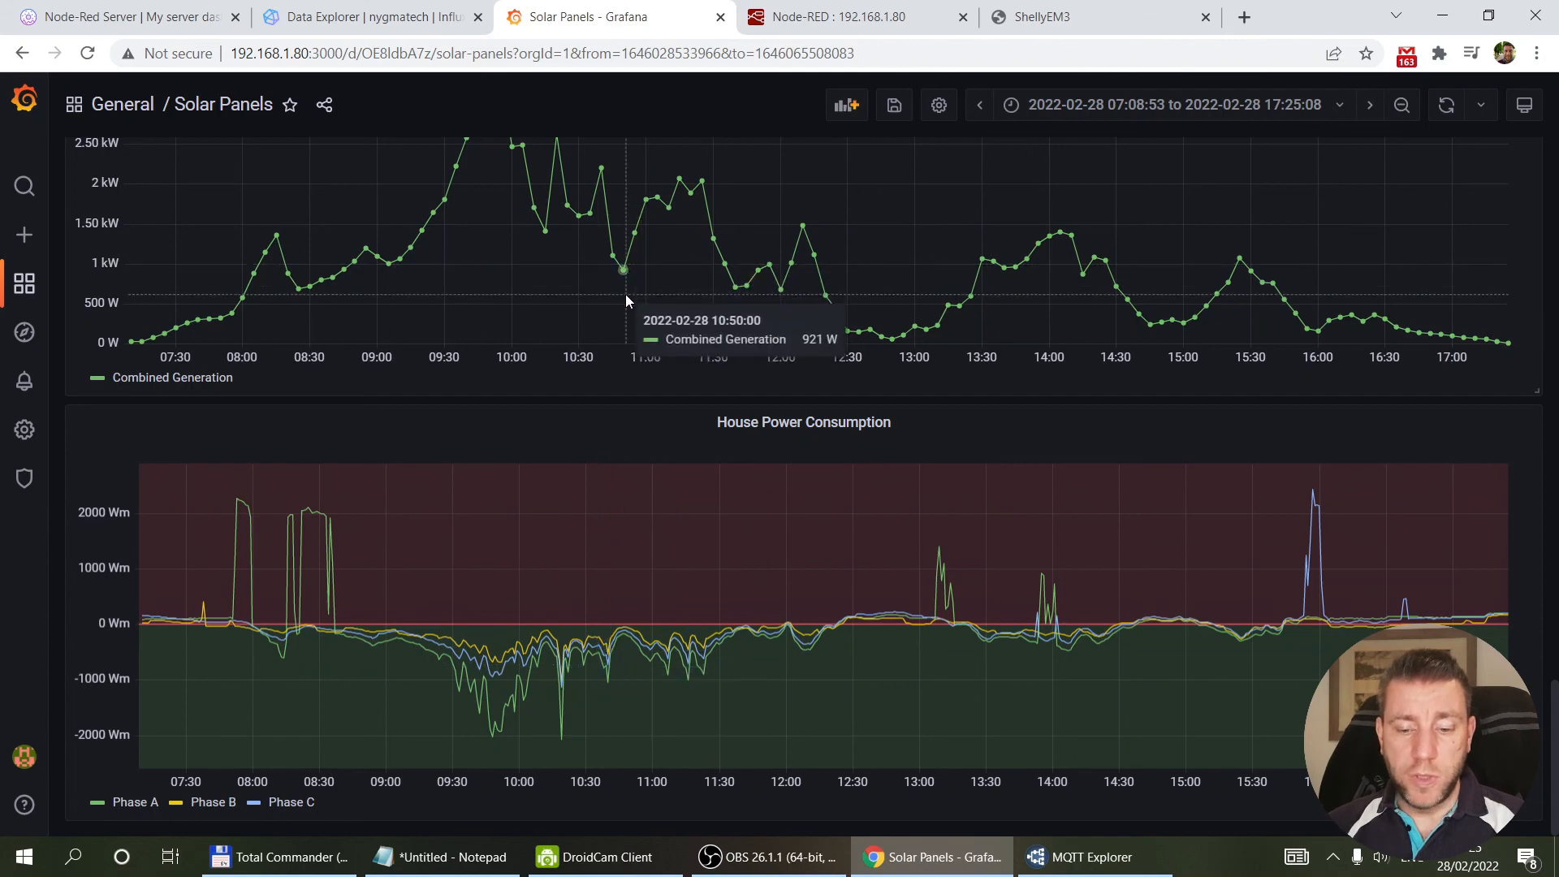
Step: Compare the dashboard's Power Generation Today graph with the House Power Consumption graph over the same time range
{"action": "scroll", "coordinate": [626, 294], "scroll_direction": "up", "scroll_amount": 10}
{"action": "scroll", "coordinate": [625, 325], "scroll_direction": "up", "scroll_amount": 10}
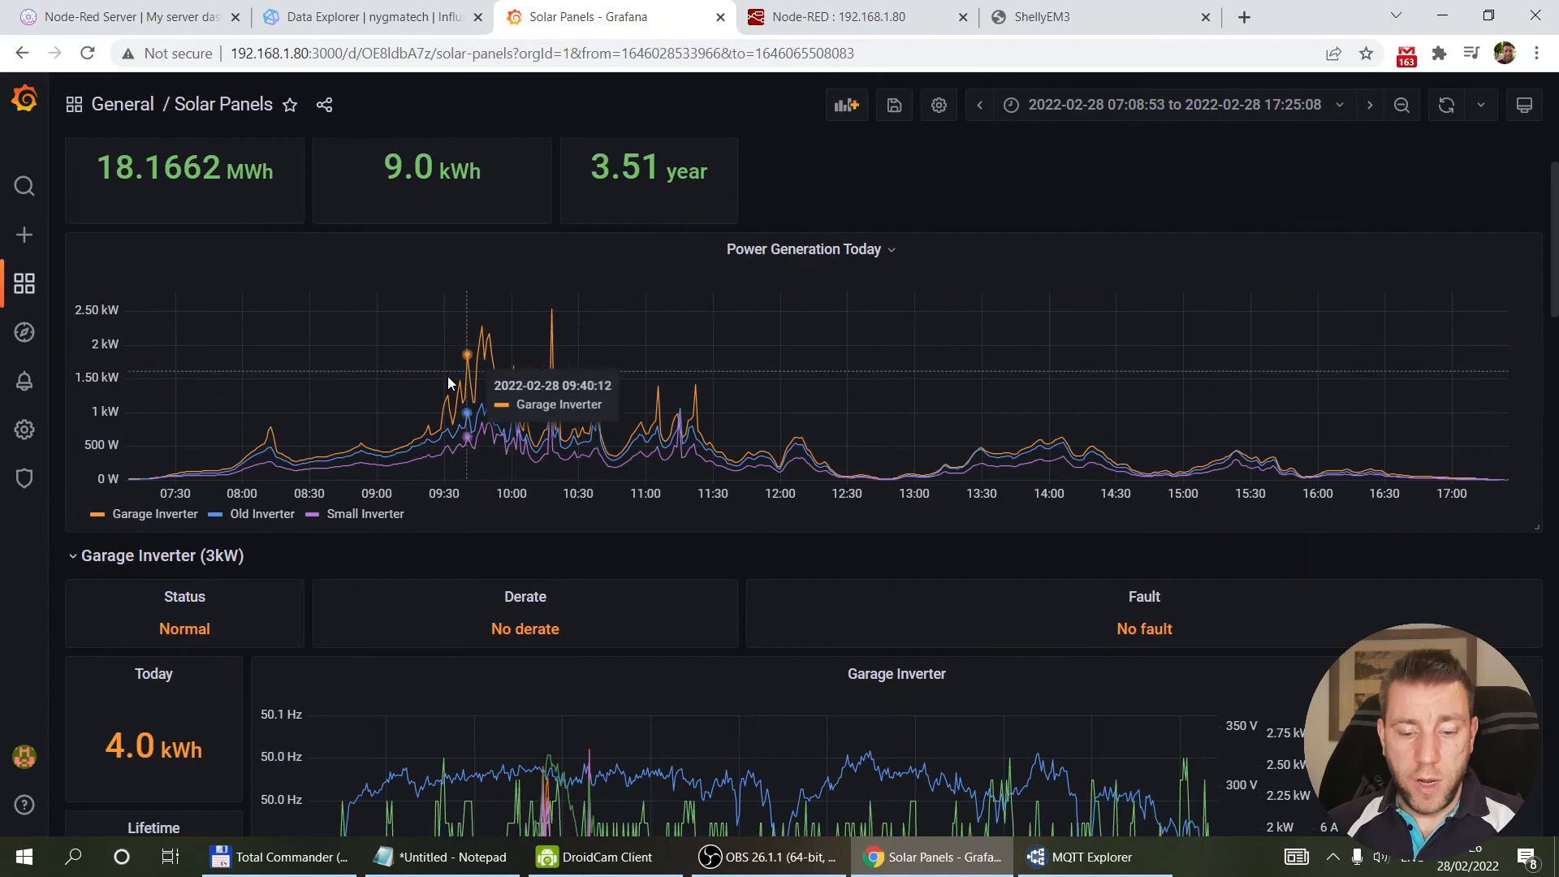
{"action": "scroll", "coordinate": [670, 400], "scroll_direction": "down", "scroll_amount": 10}
{"action": "scroll", "coordinate": [669, 396], "scroll_direction": "down", "scroll_amount": 15}
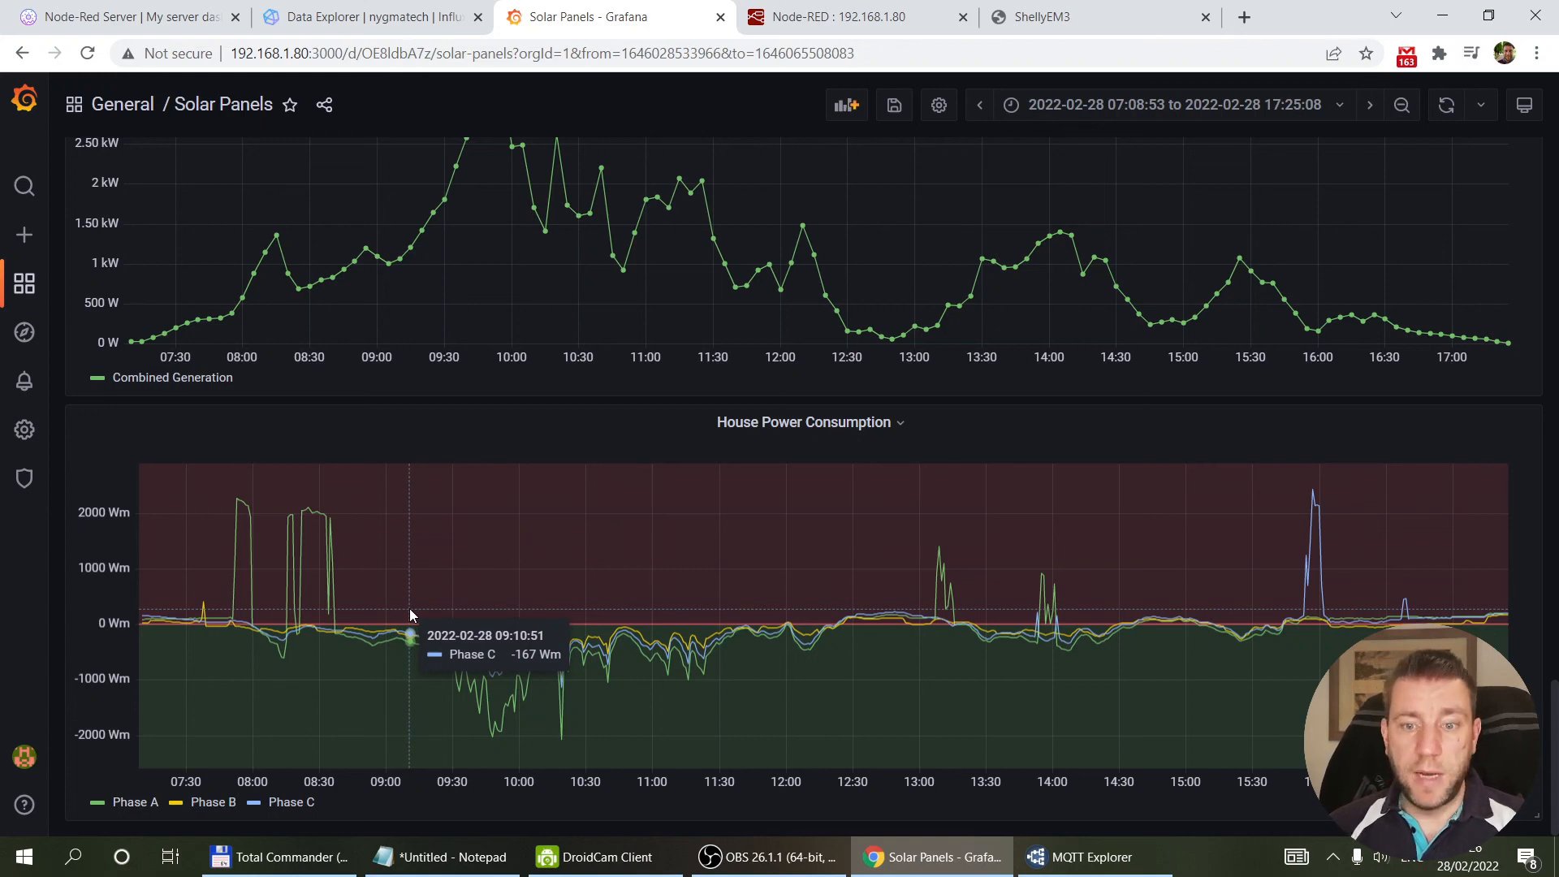
{"action": "scroll", "coordinate": [609, 526], "scroll_direction": "up", "scroll_amount": 20}
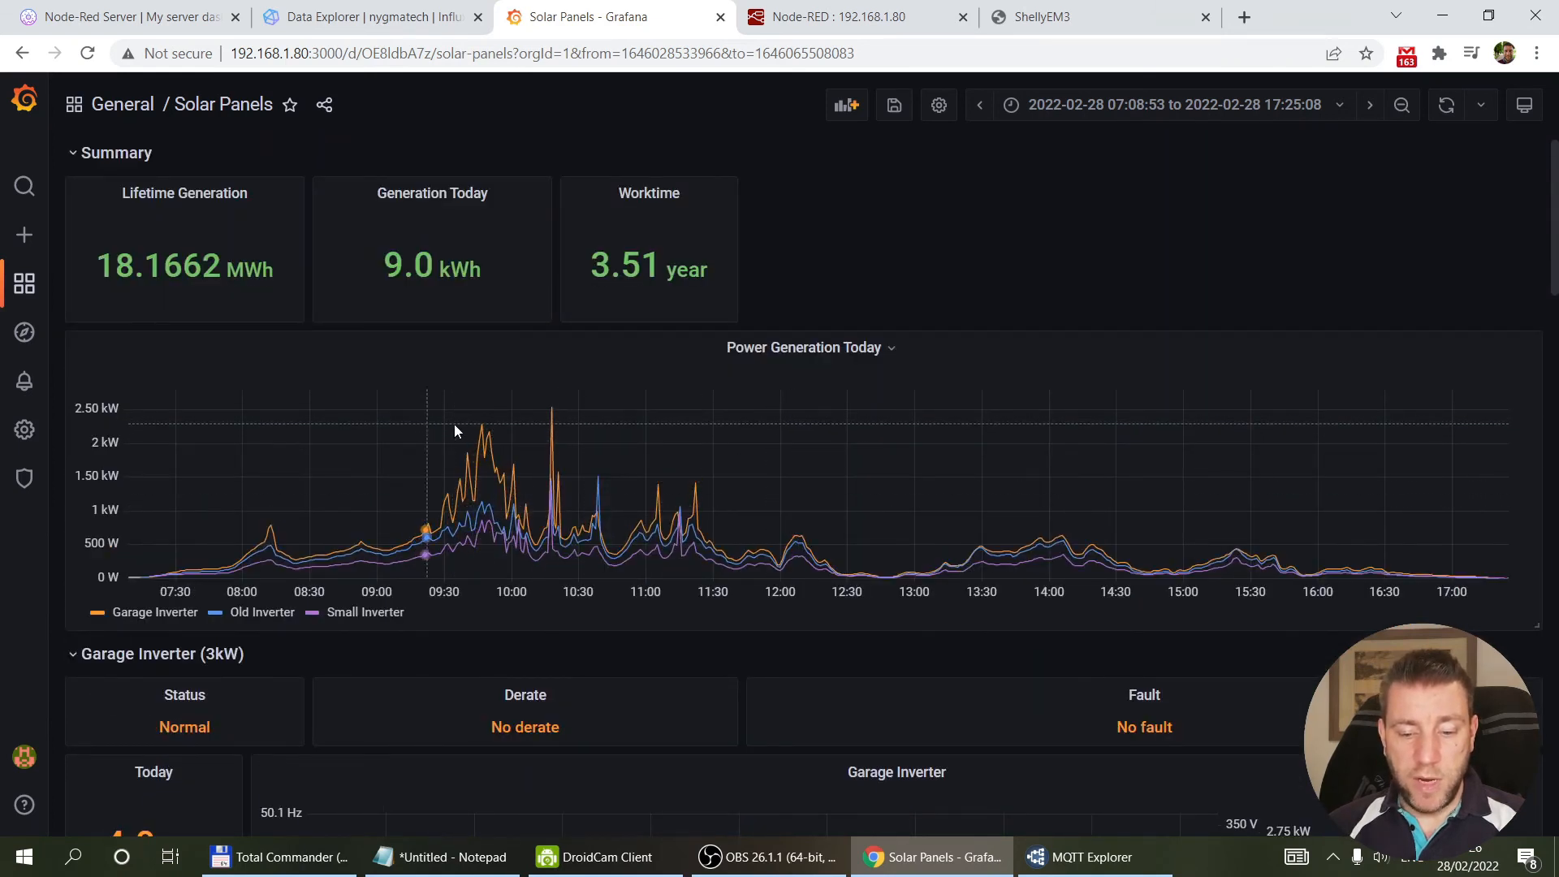
{"action": "scroll", "coordinate": [673, 497], "scroll_direction": "down", "scroll_amount": 2}
{"action": "scroll", "coordinate": [671, 495], "scroll_direction": "down", "scroll_amount": 20}
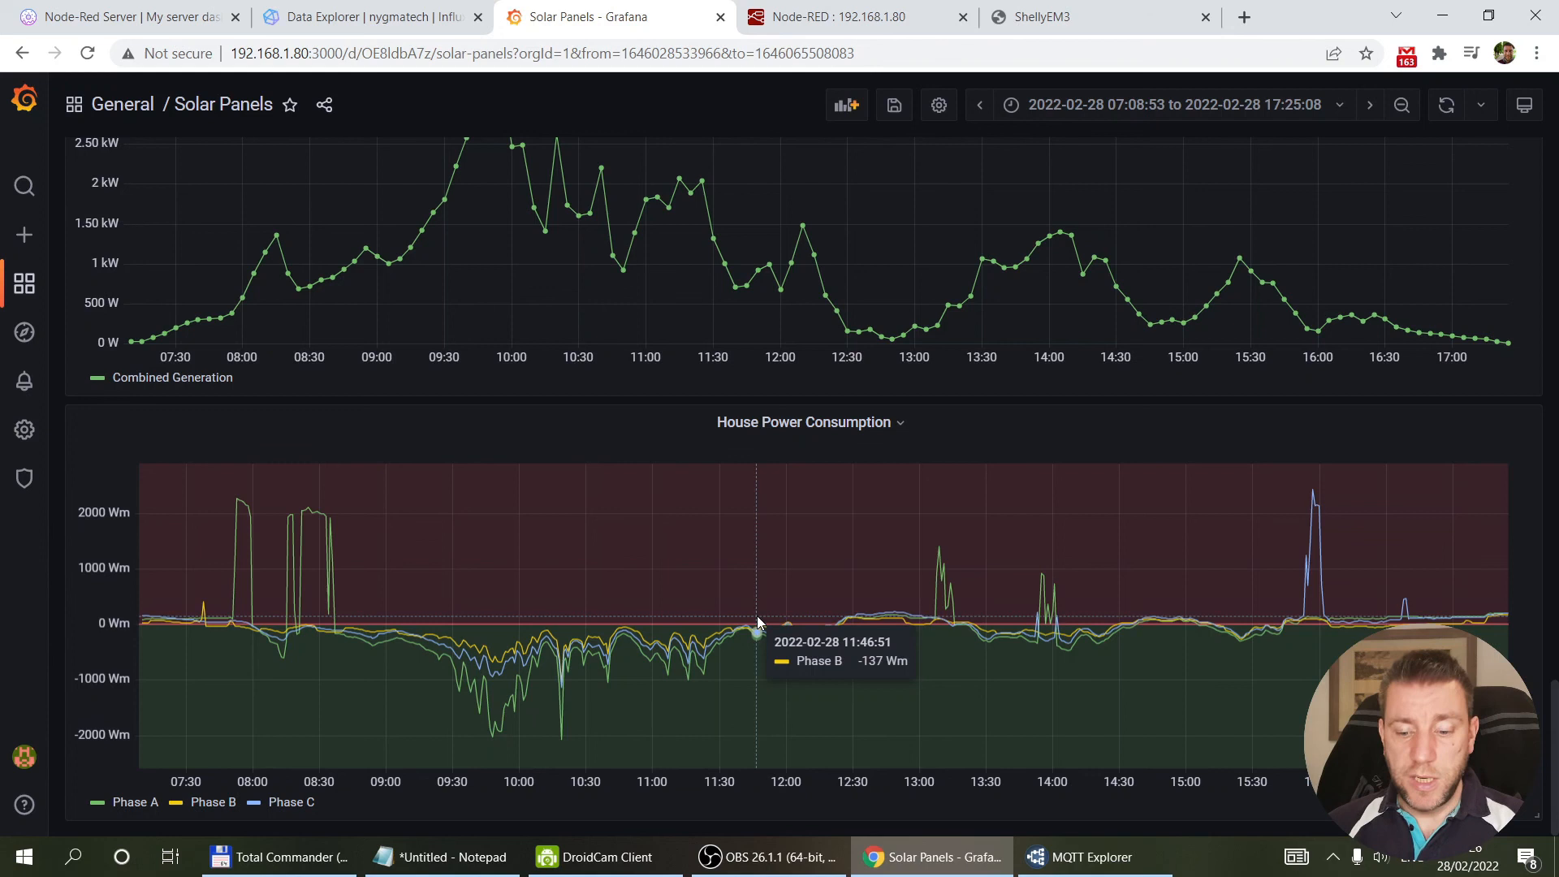
Step: Glance at the Growatt flow in Node-RED, and return to Grafana to open the House Power Consumption panel's Inspect options
{"action": "left_click", "coordinate": [836, 16]}
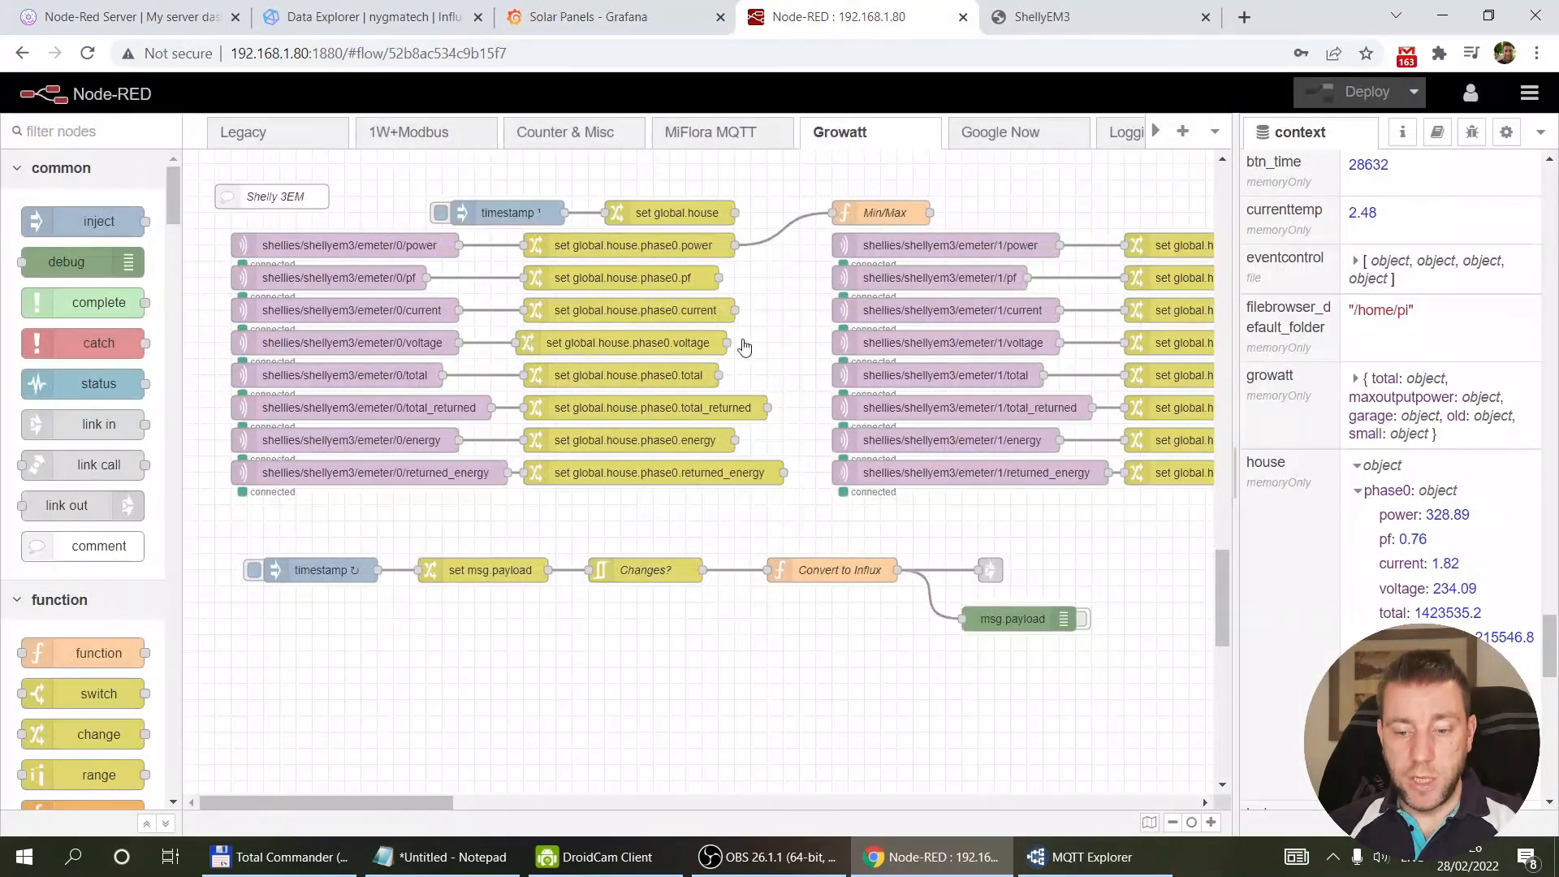
{"action": "left_click", "coordinate": [581, 19]}
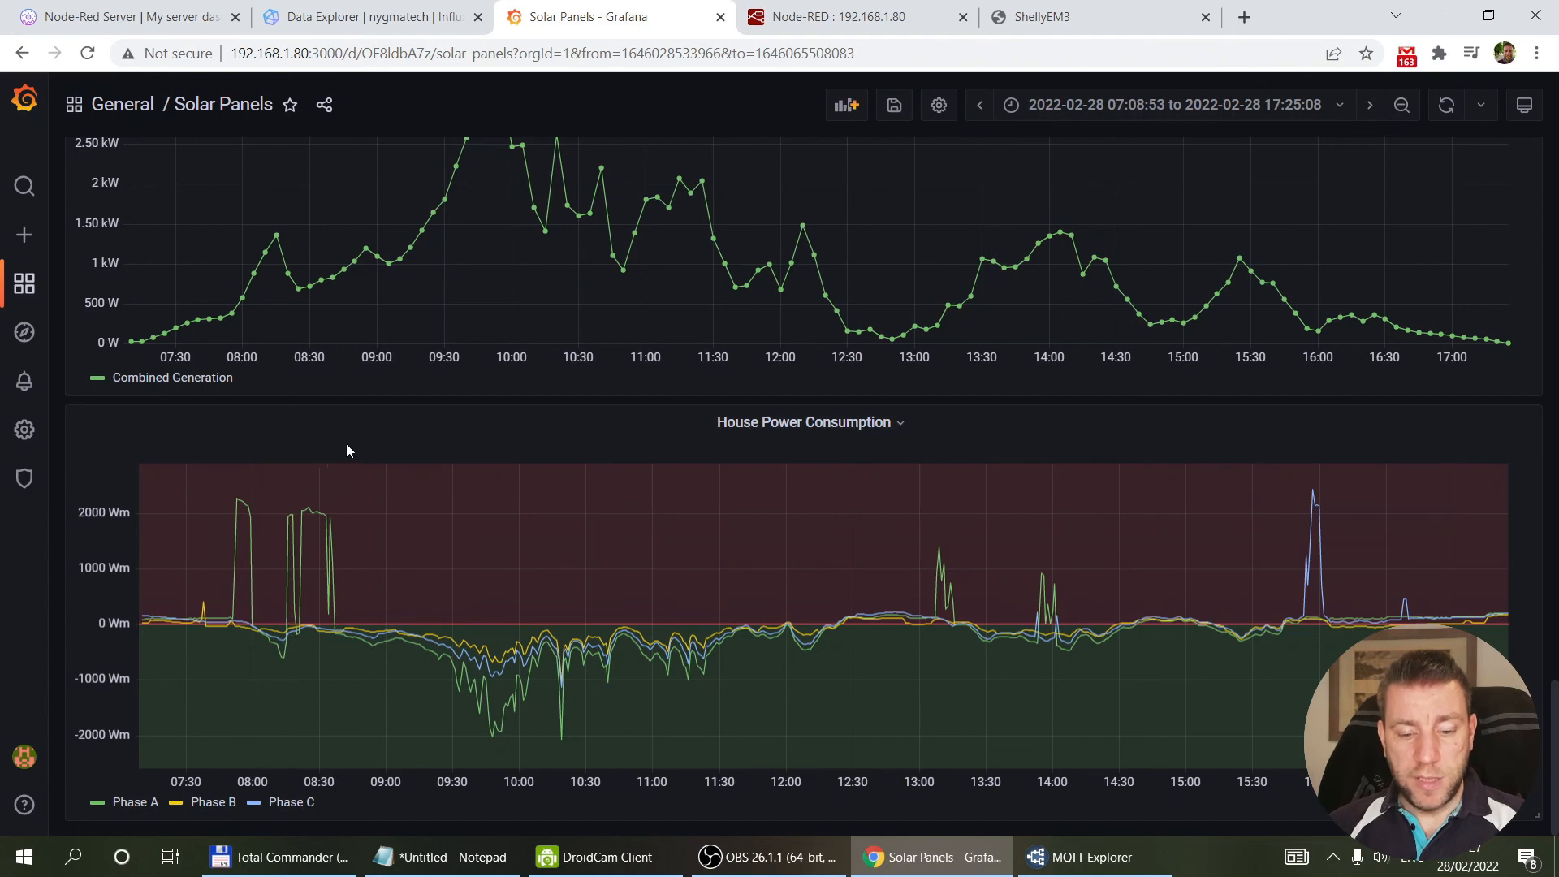
{"action": "left_click", "coordinate": [896, 423]}
{"action": "mouse_move", "coordinate": [885, 615]}
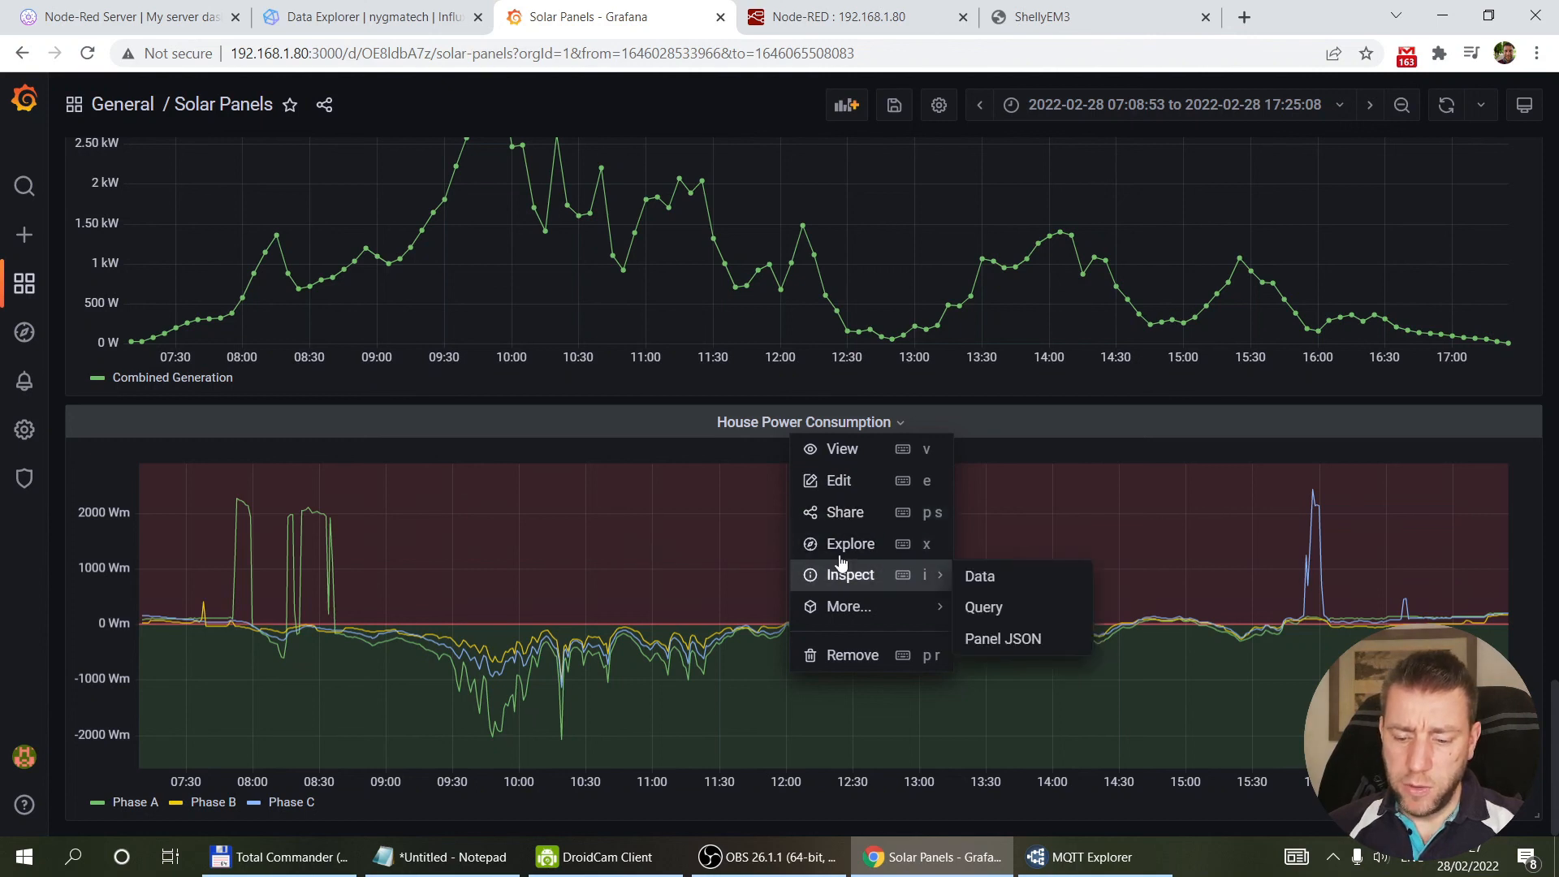
{"action": "mouse_move", "coordinate": [847, 585]}
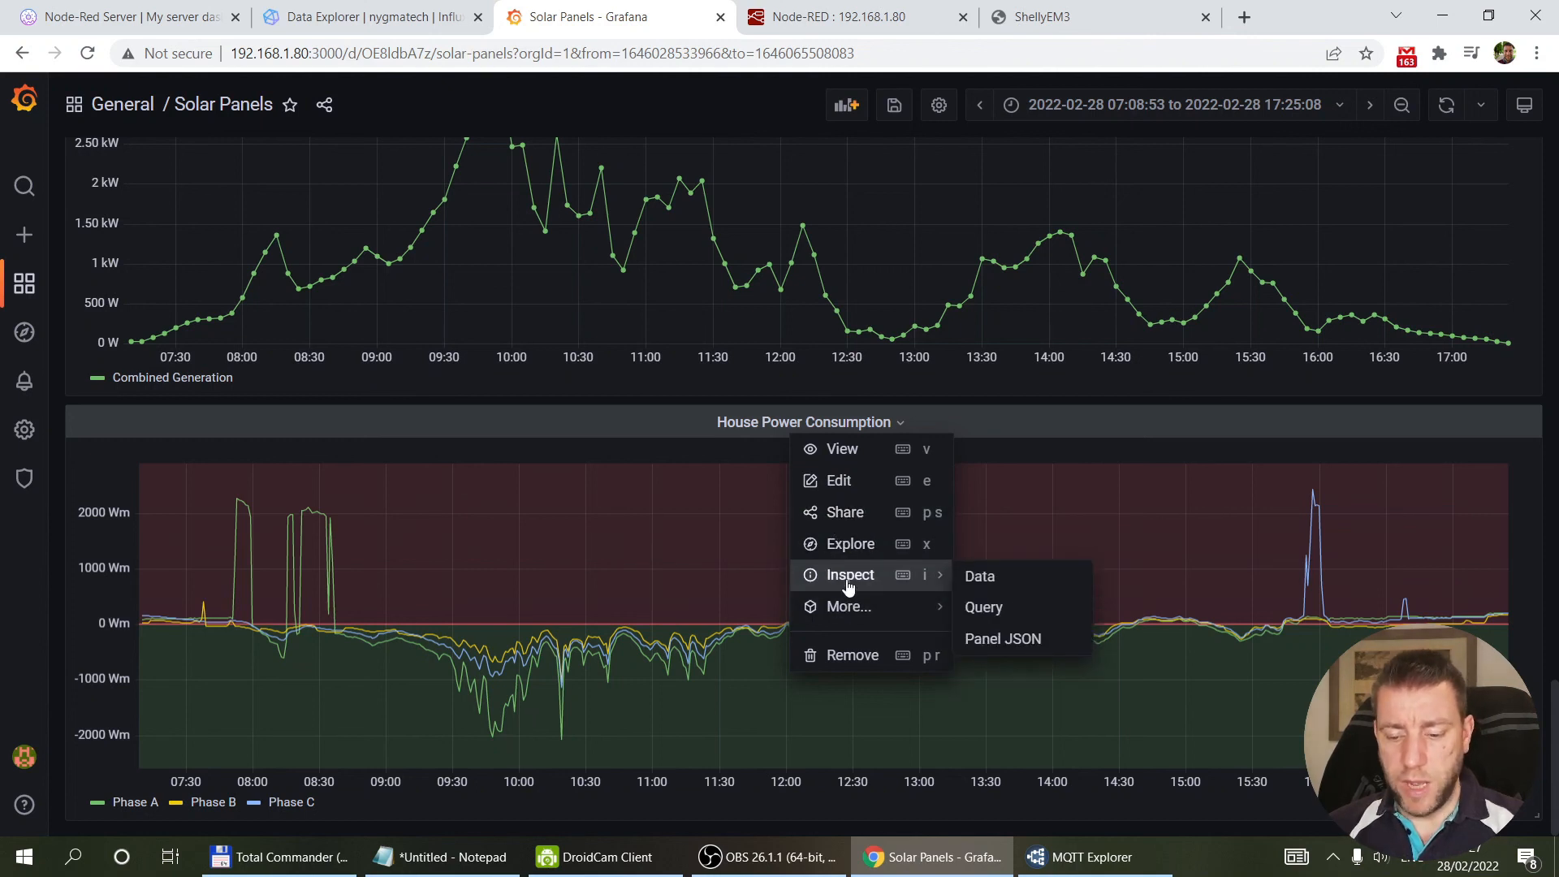